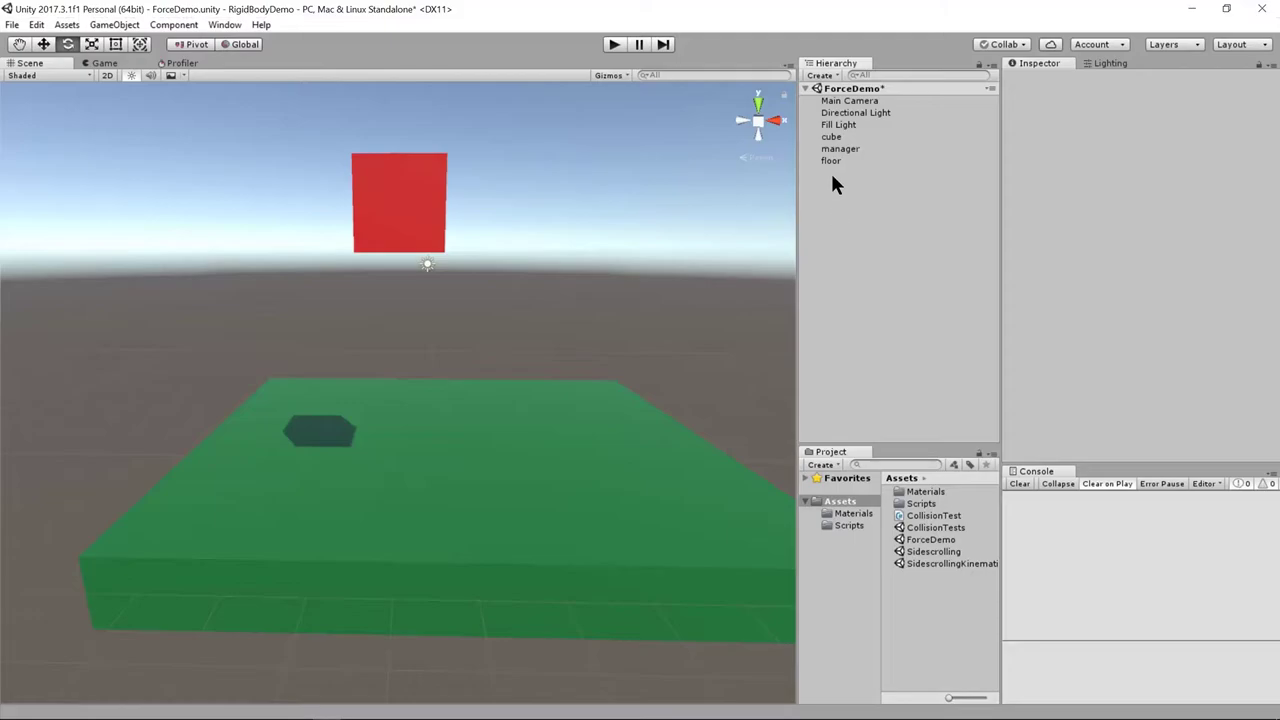
Step: Select the floor and open its Collision Test script with Edit Script
left_click(835, 163)
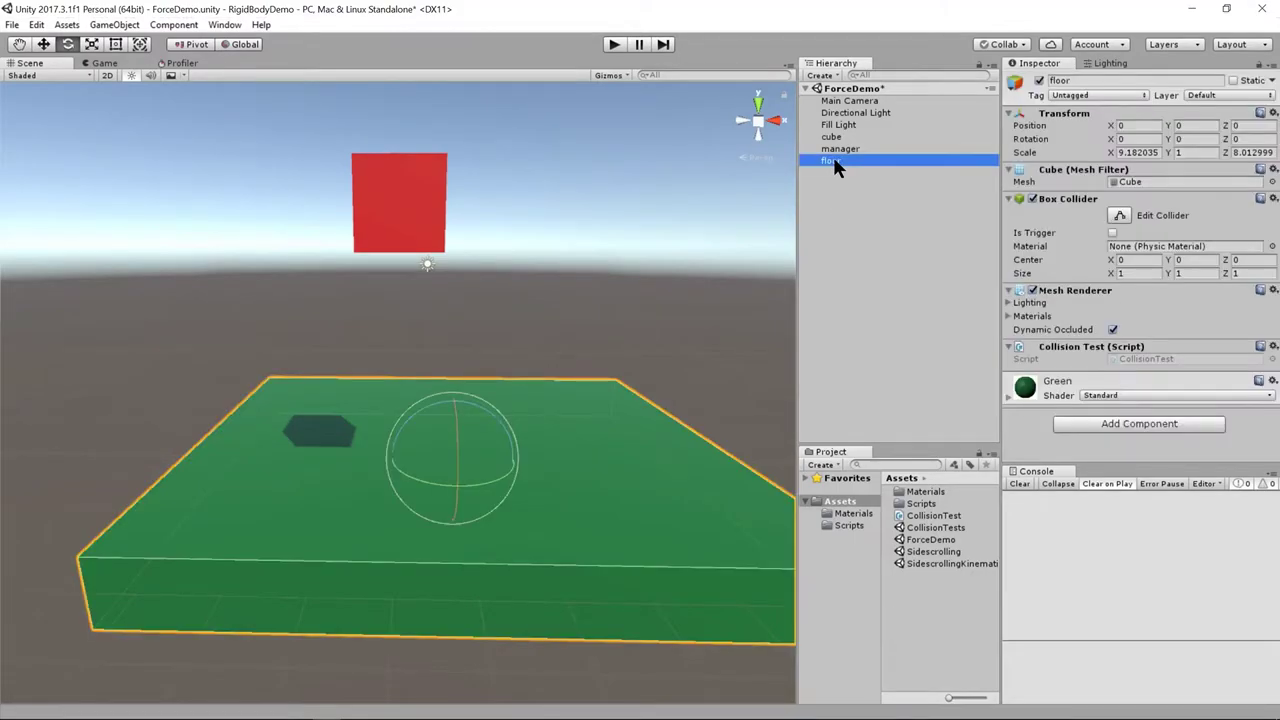
right_click(1075, 347)
Step: Bring up CollisionTest.cs and review the OnCollisionEnter method, briefly checking Unity
left_click(1112, 483)
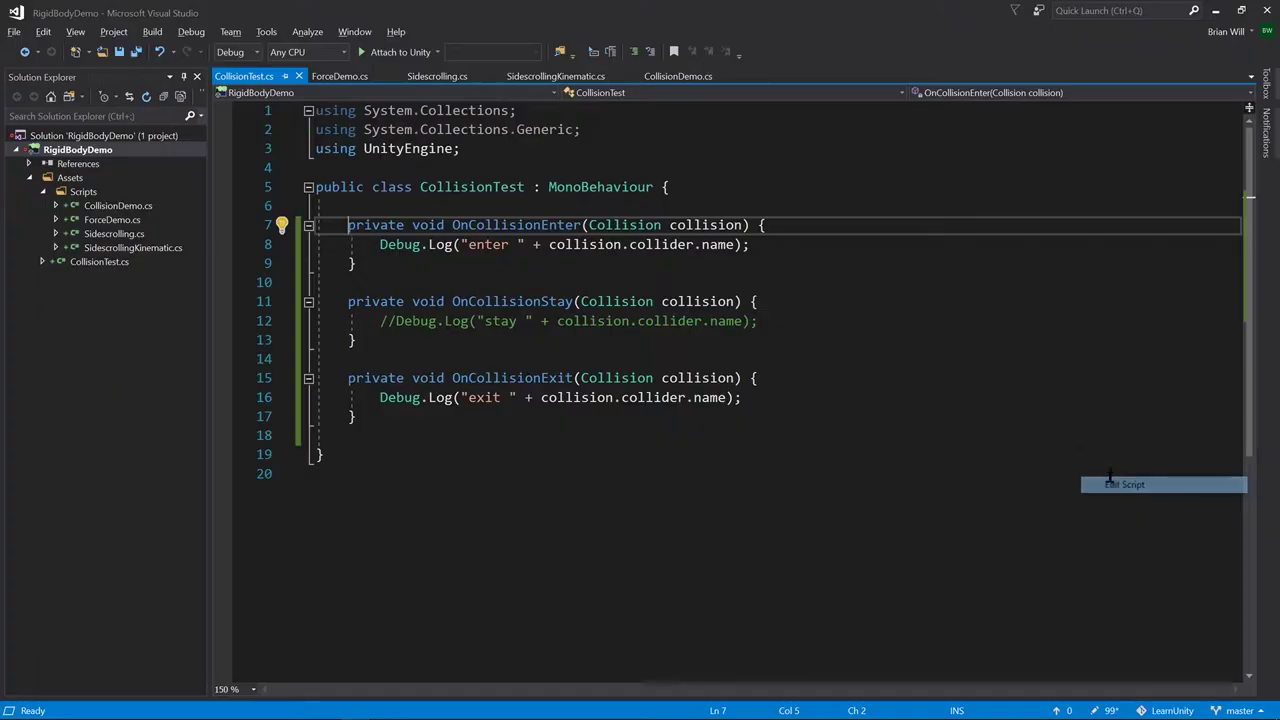
left_click(600, 263)
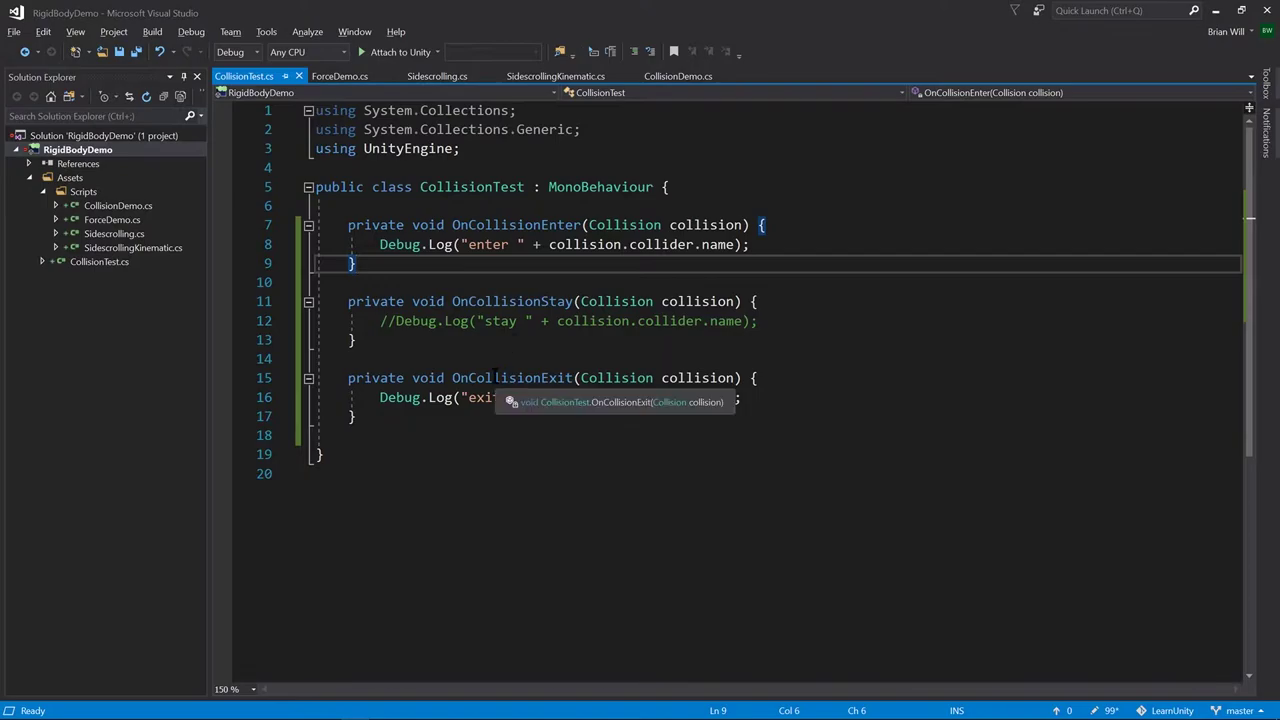
left_click(815, 300)
left_click(787, 224)
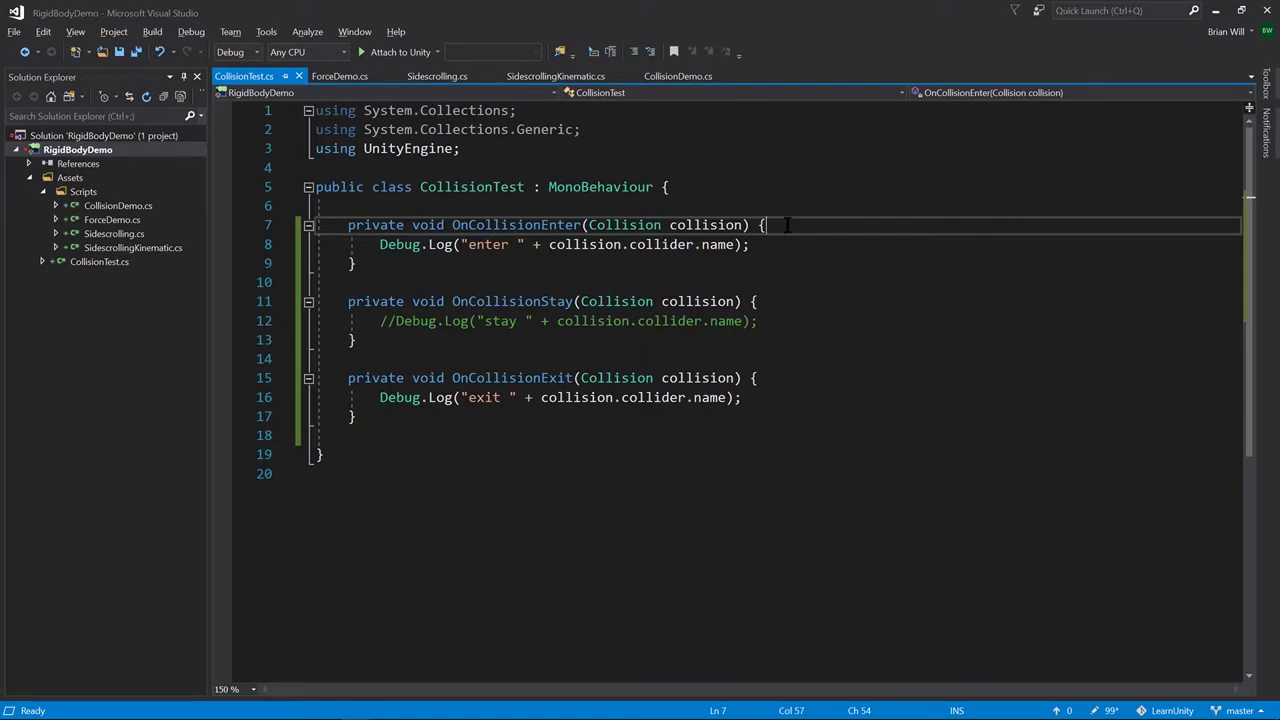
key("alt+Tab")
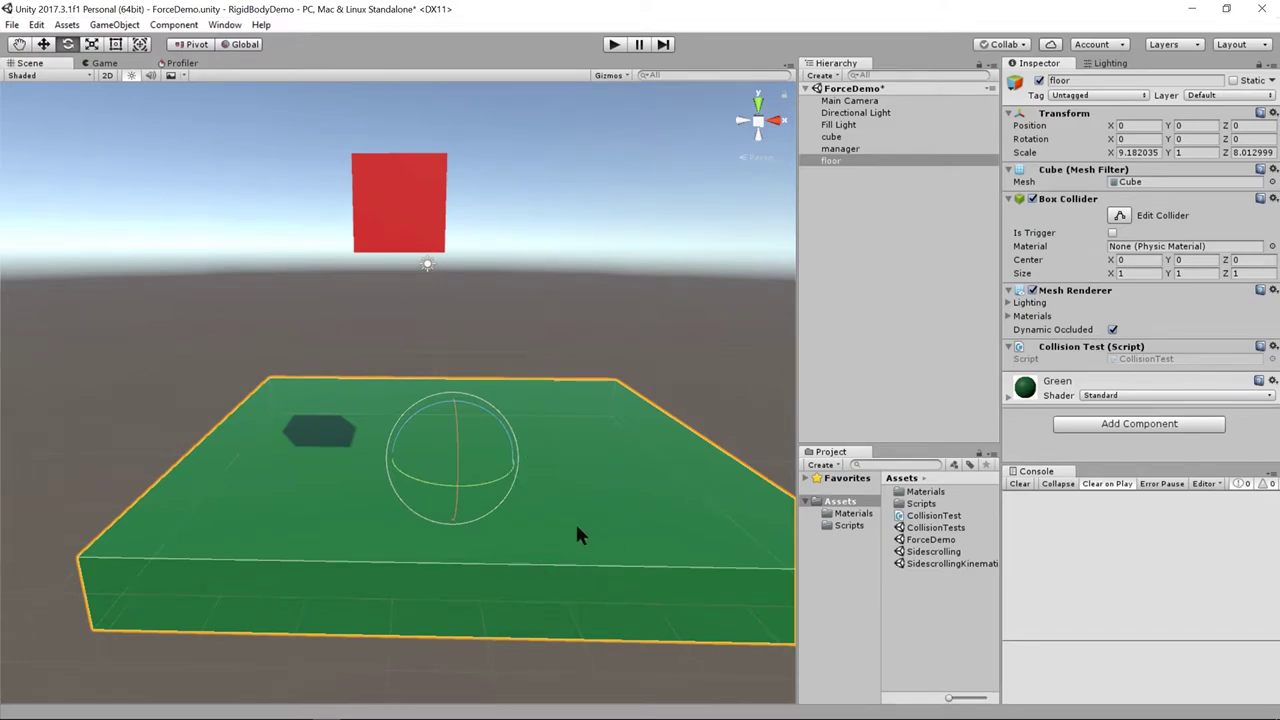
key("alt+Tab")
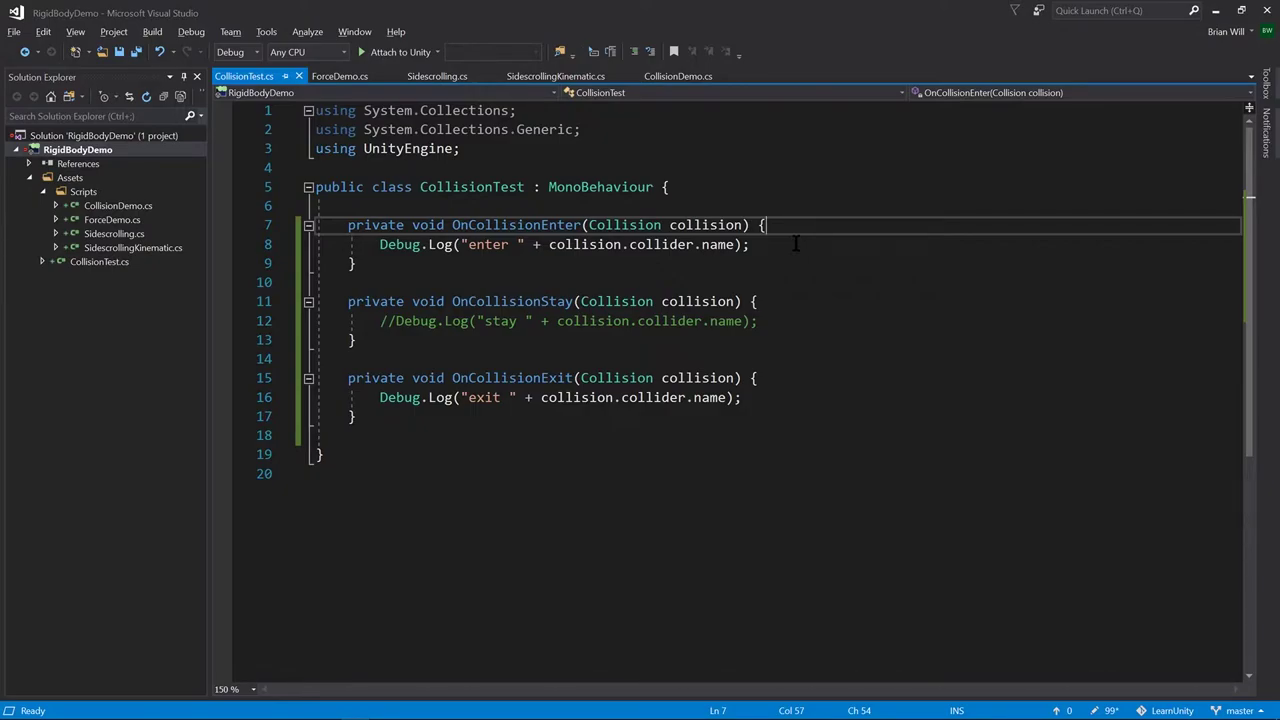
Step: Examine the OnCollisionStay and OnCollisionExit names, the Collision parameter and collider name expression
double_click(515, 301)
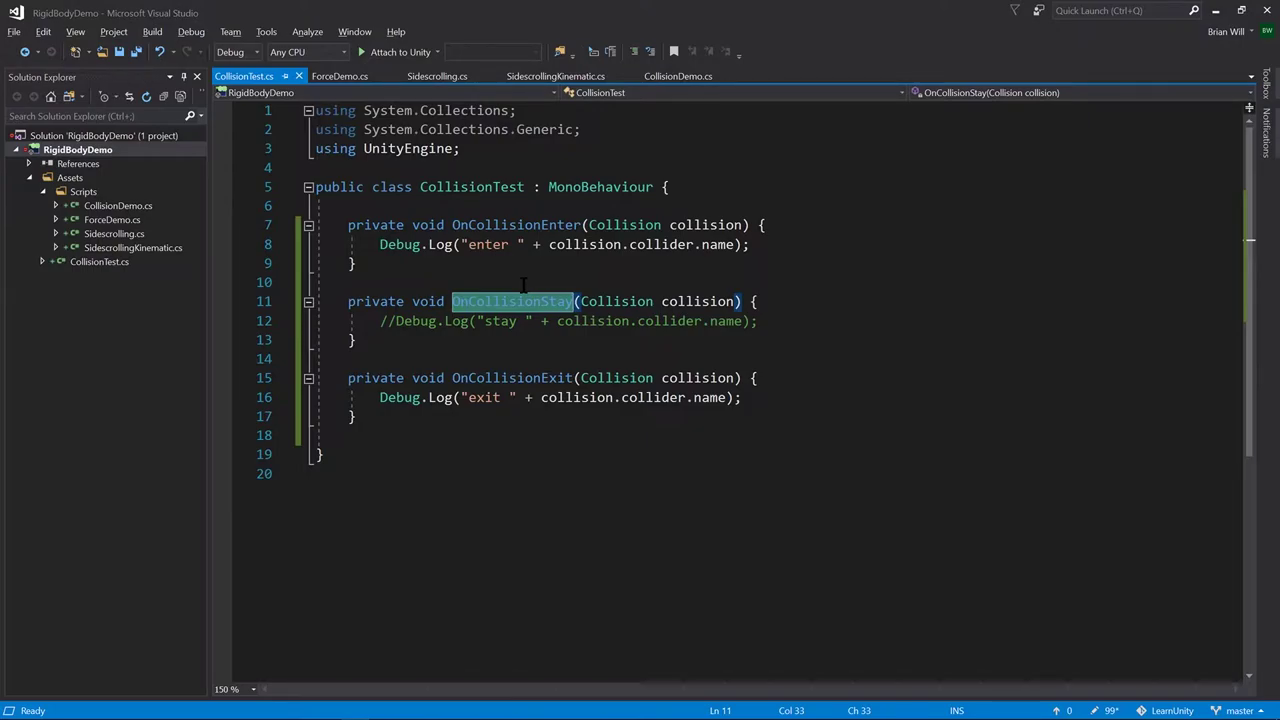
double_click(545, 377)
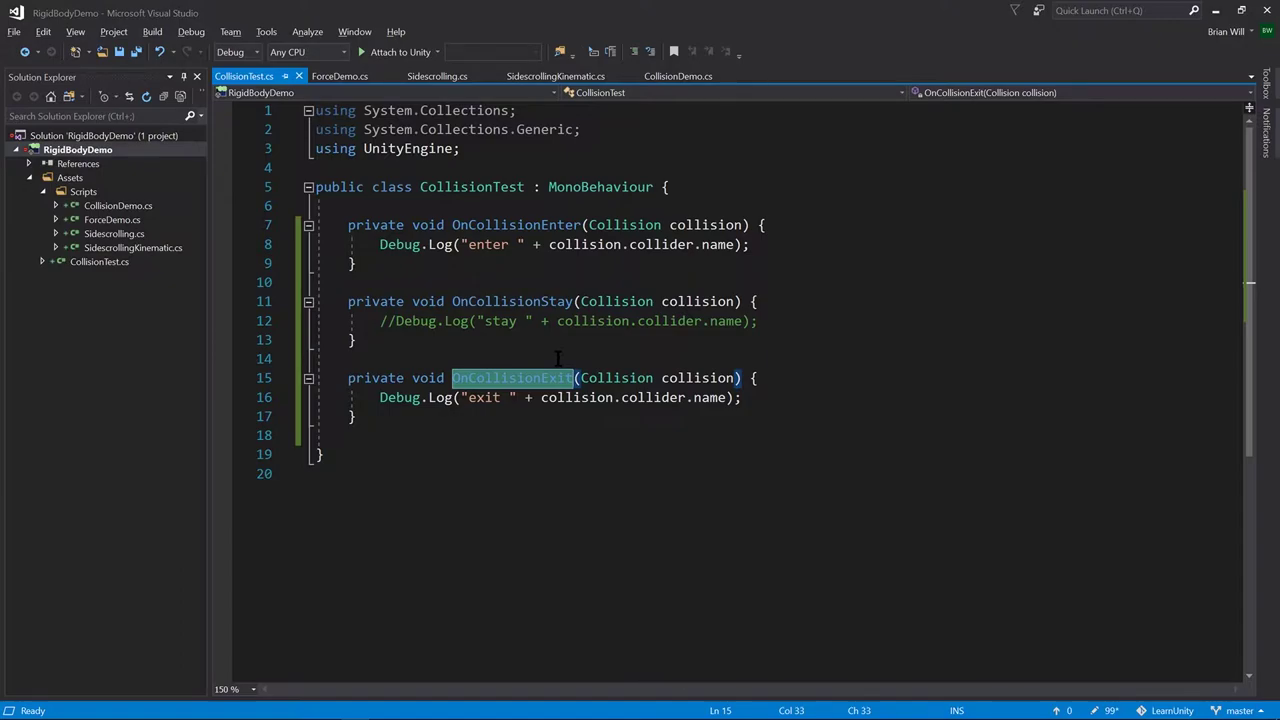
key("Up")
key("Up")
key("Up")
key("Up")
key("Up")
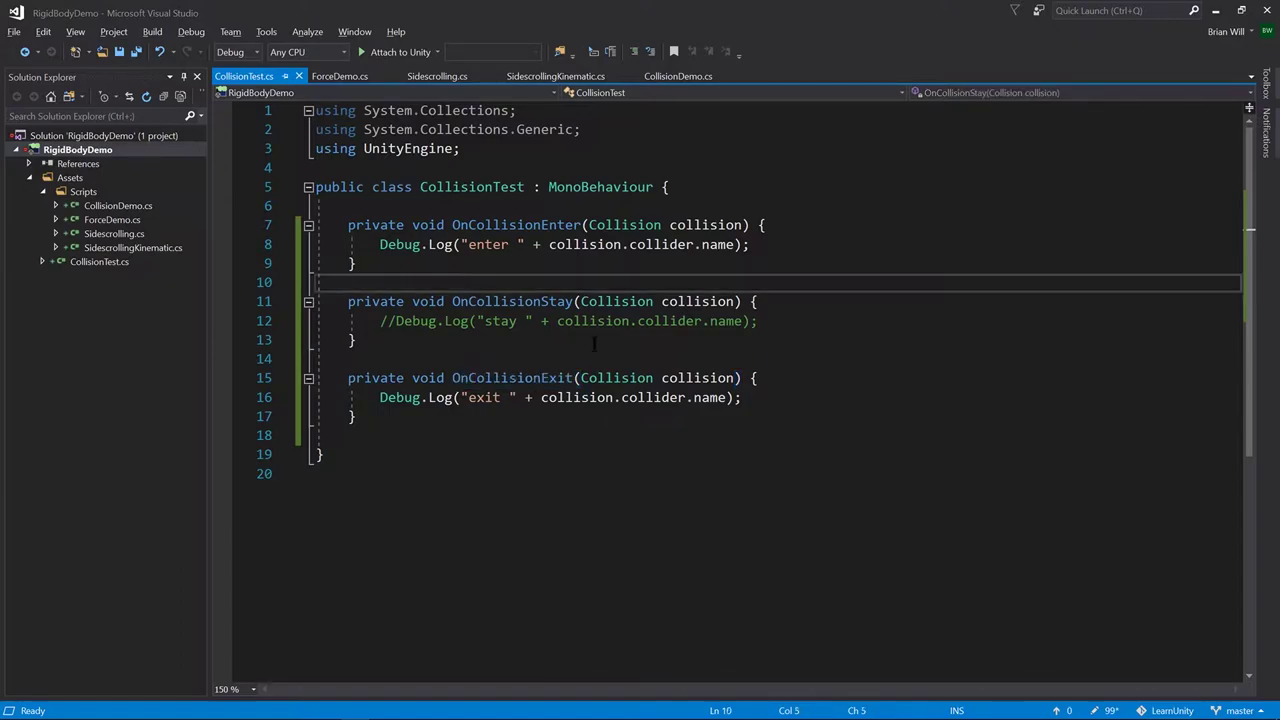
double_click(612, 228)
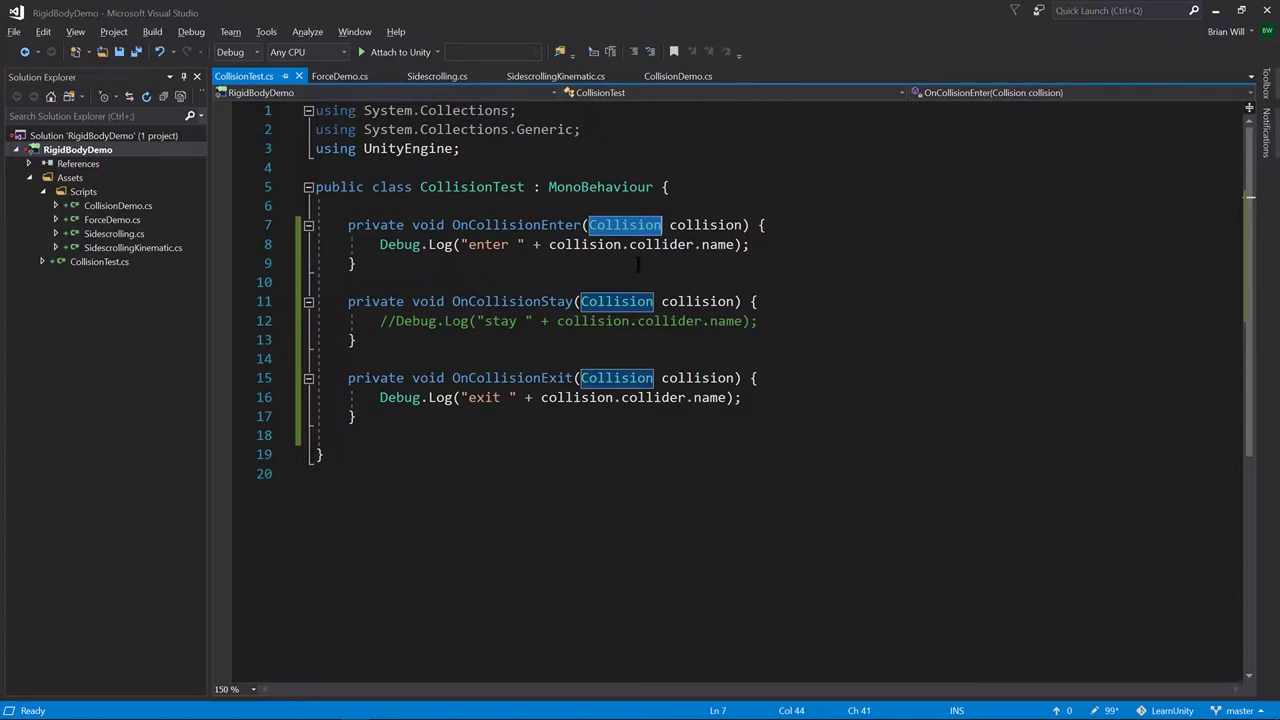
left_click(636, 264)
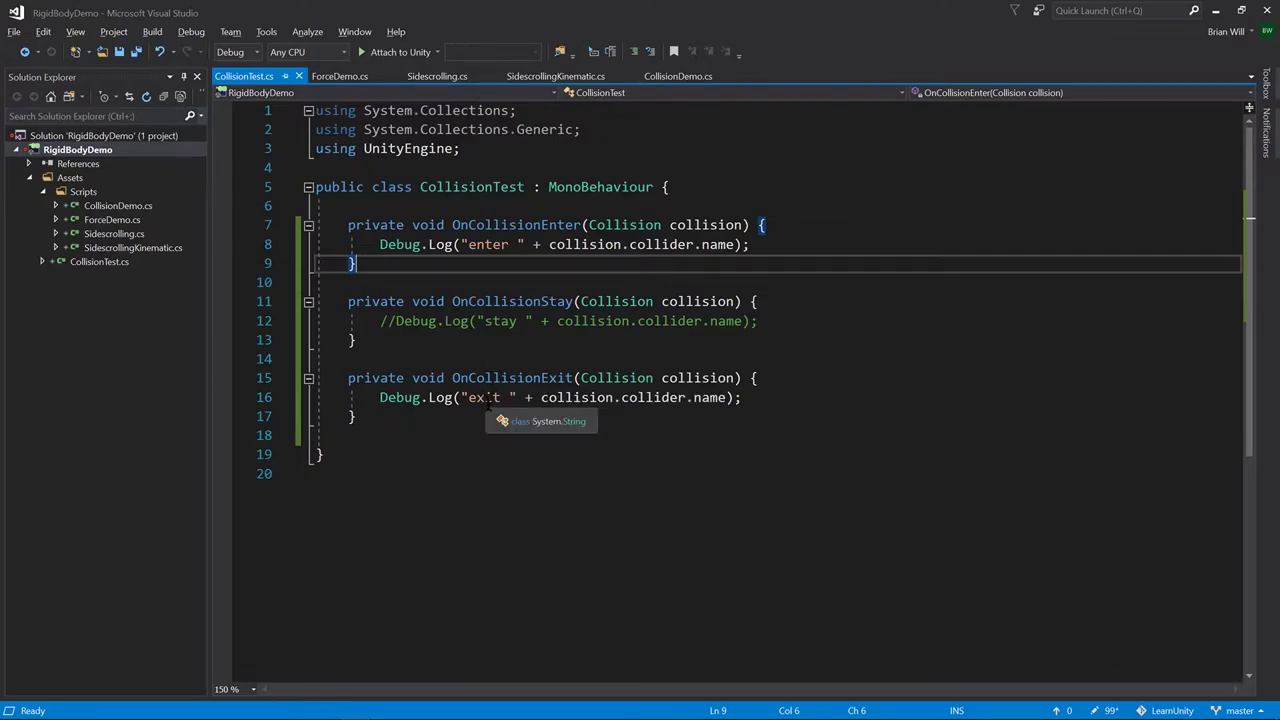
left_click_drag(726, 397, 588, 397)
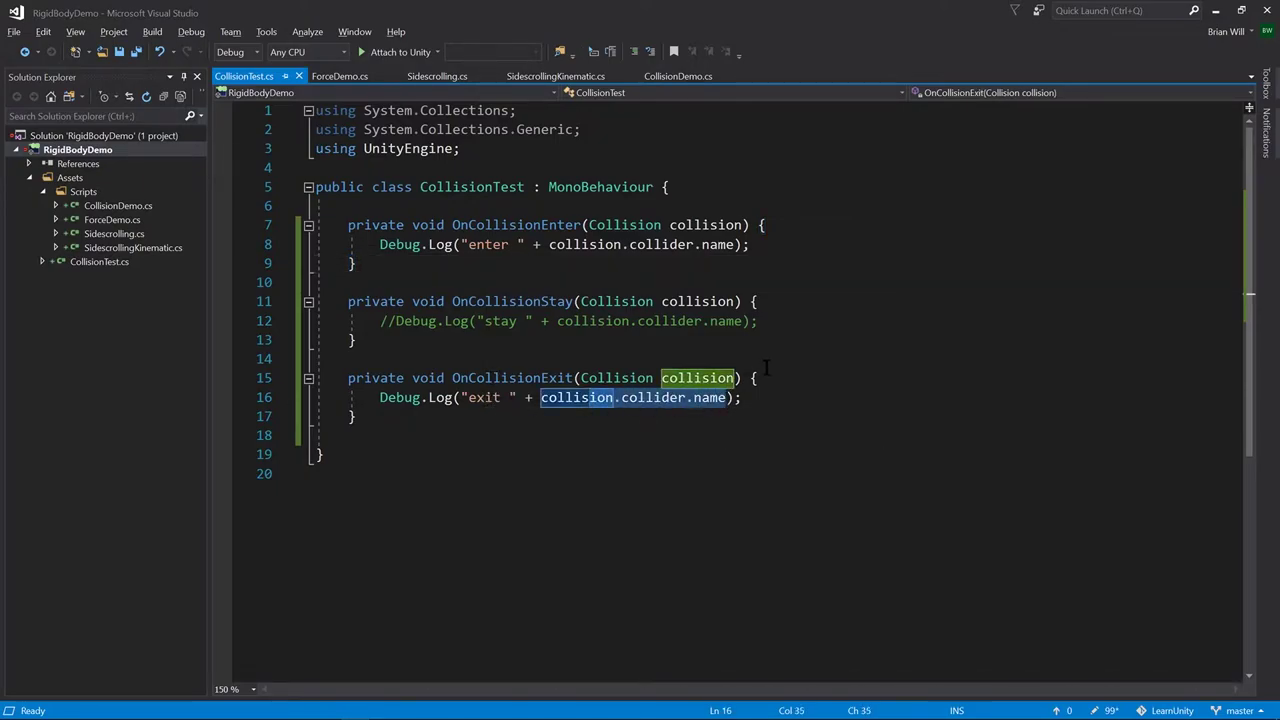
left_click(651, 347)
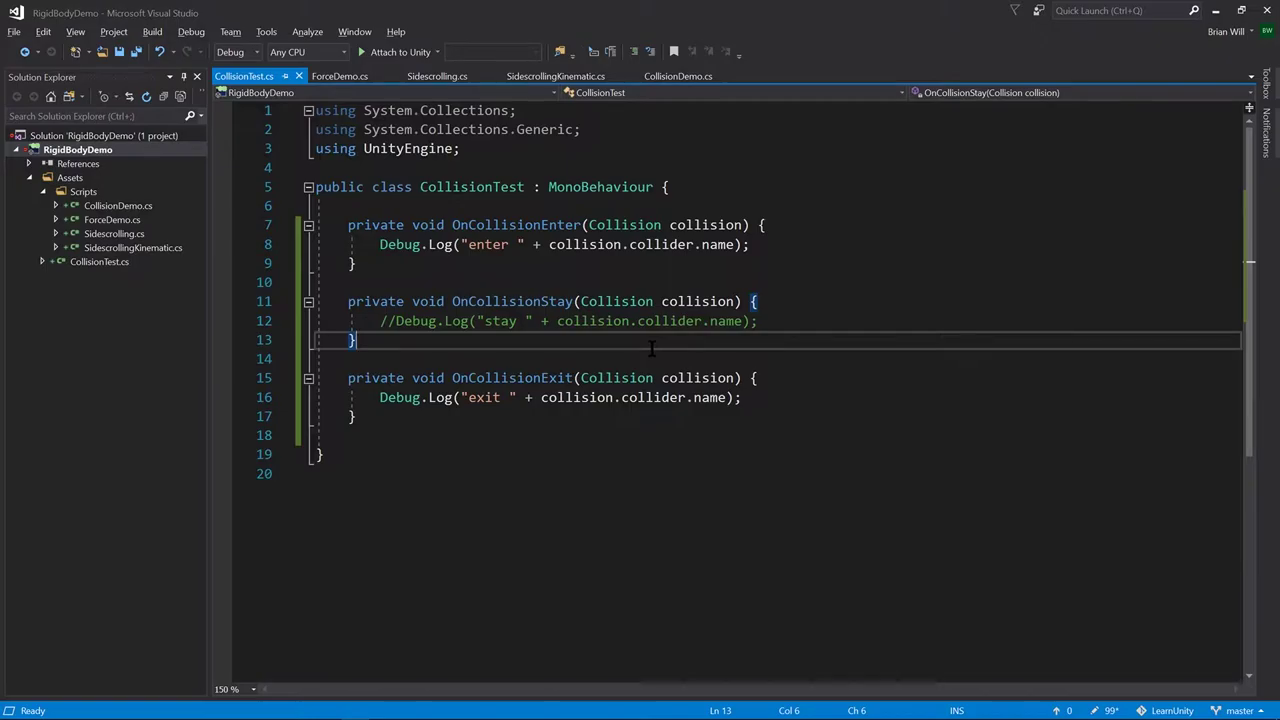
key("alt+Tab")
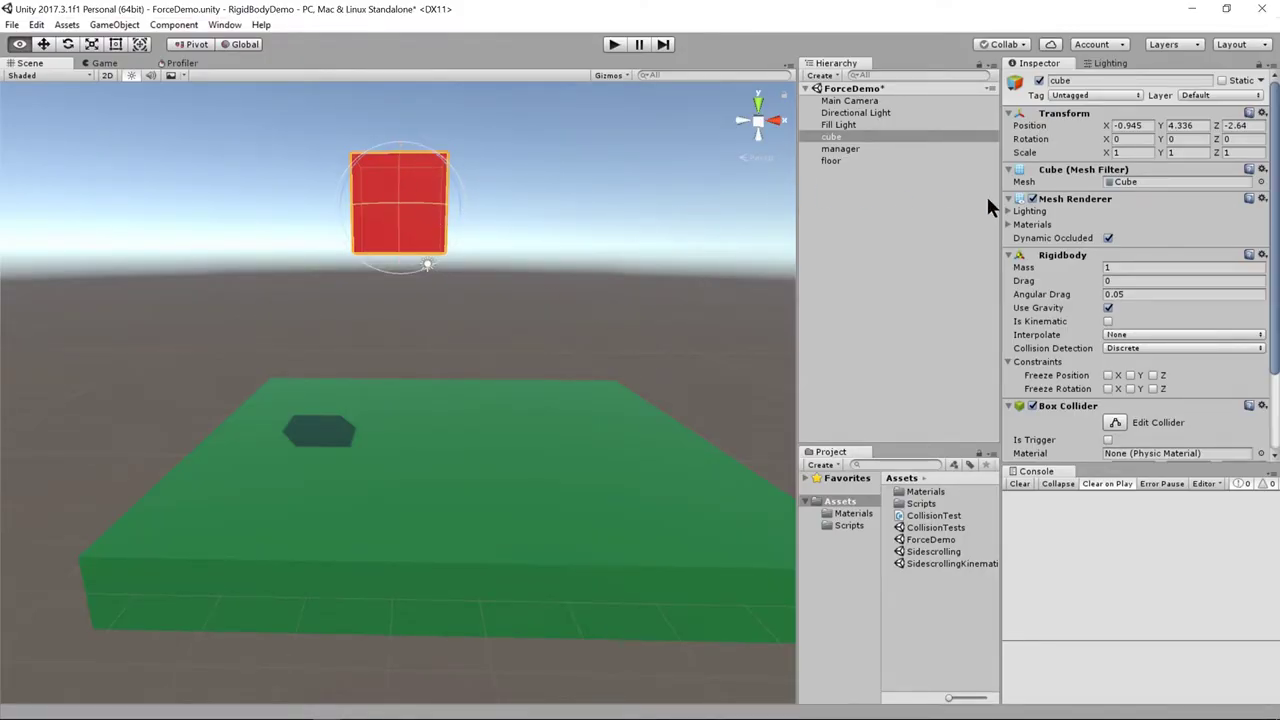
Step: With the cube selected, play the scene and jump to log exit and enter collisions
left_click(850, 137)
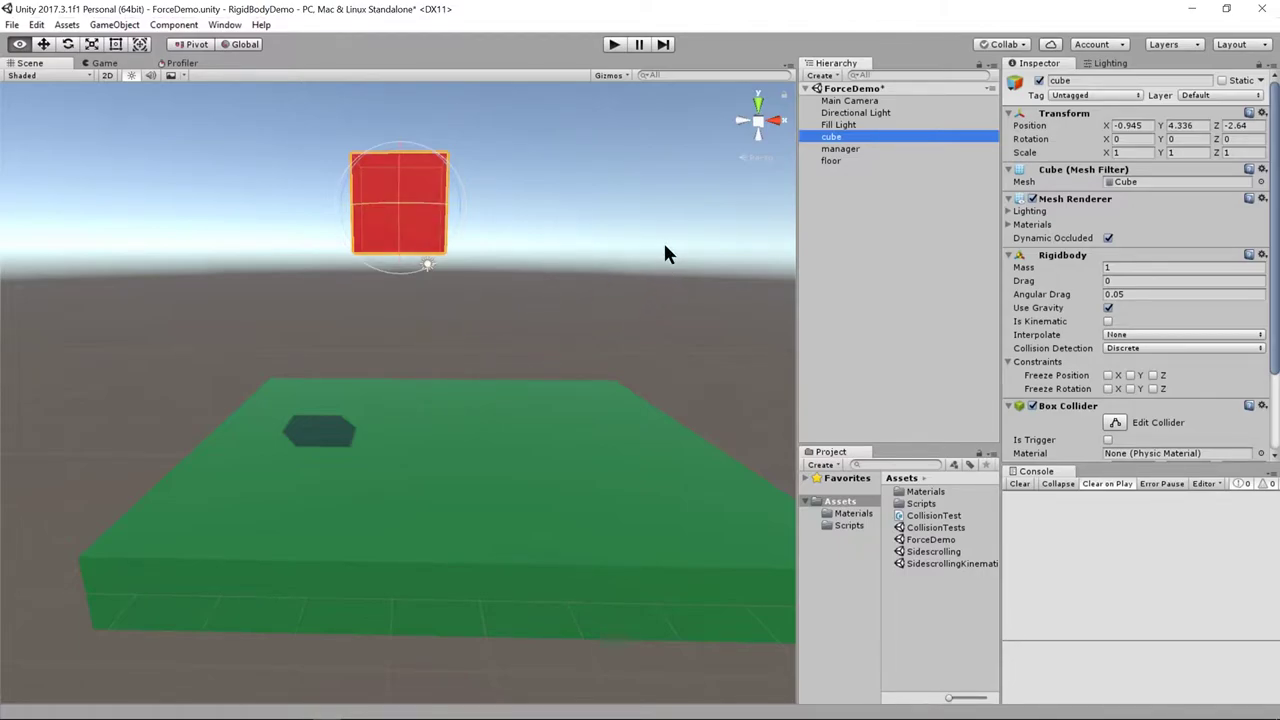
left_click(611, 45)
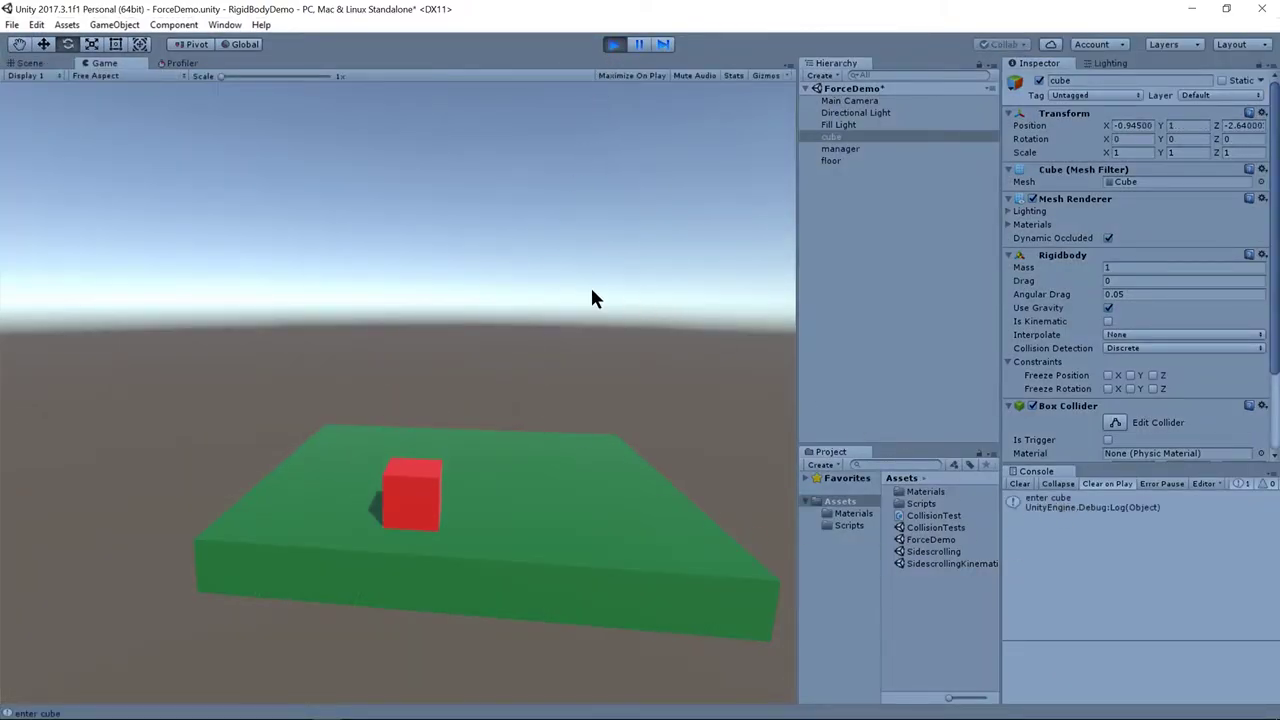
key("space")
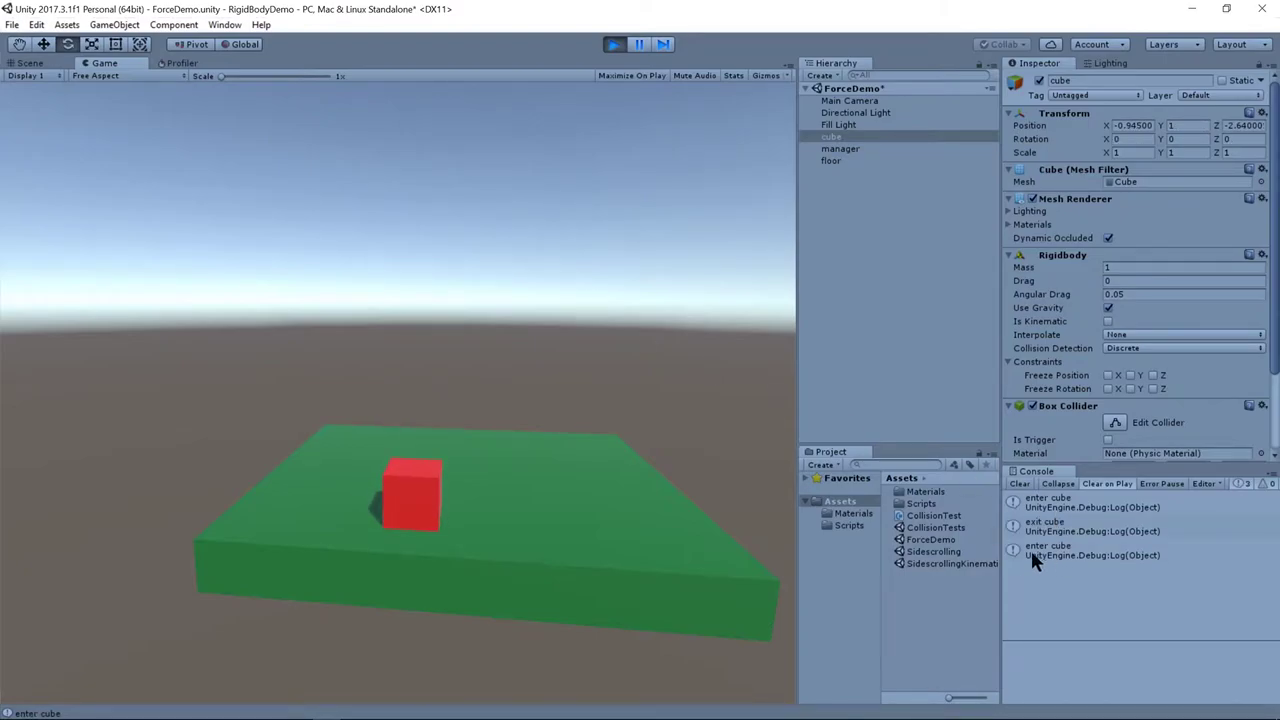
key("alt+Tab")
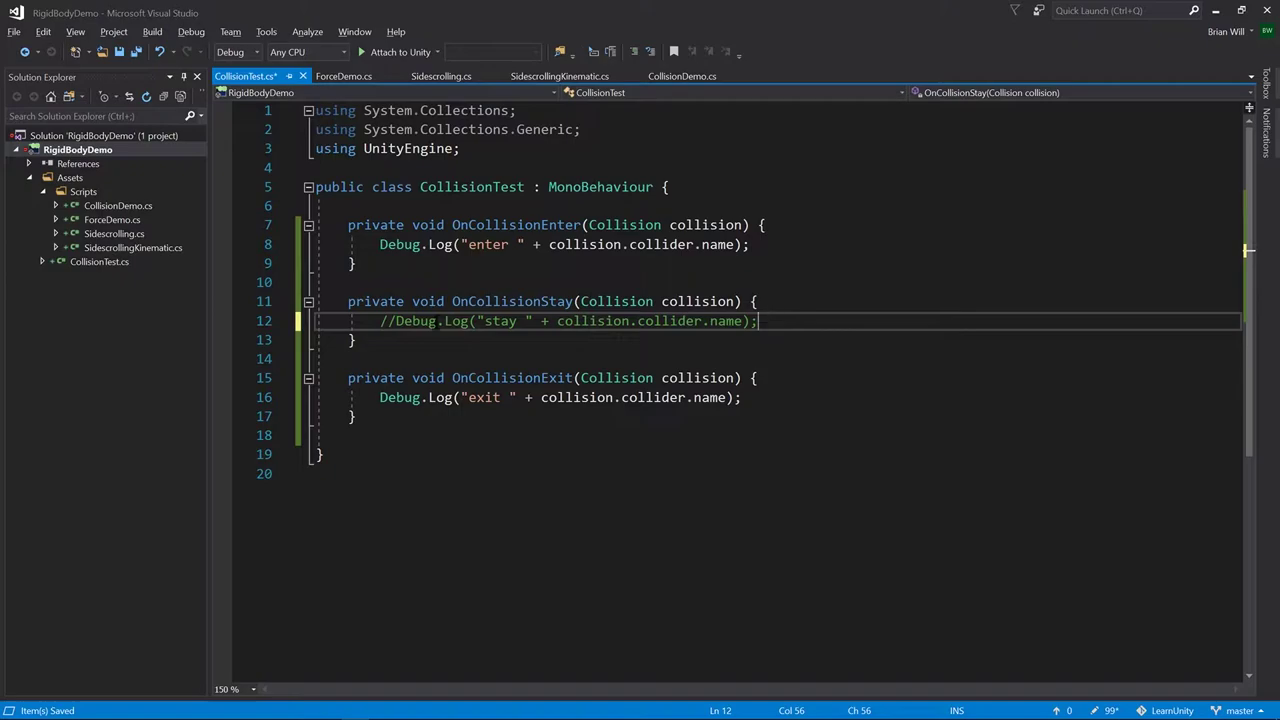
Step: Uncomment the Debug.Log on line 12 in OnCollisionStay and save CollisionTest.cs
key("ctrl+k")
key("ctrl+u")
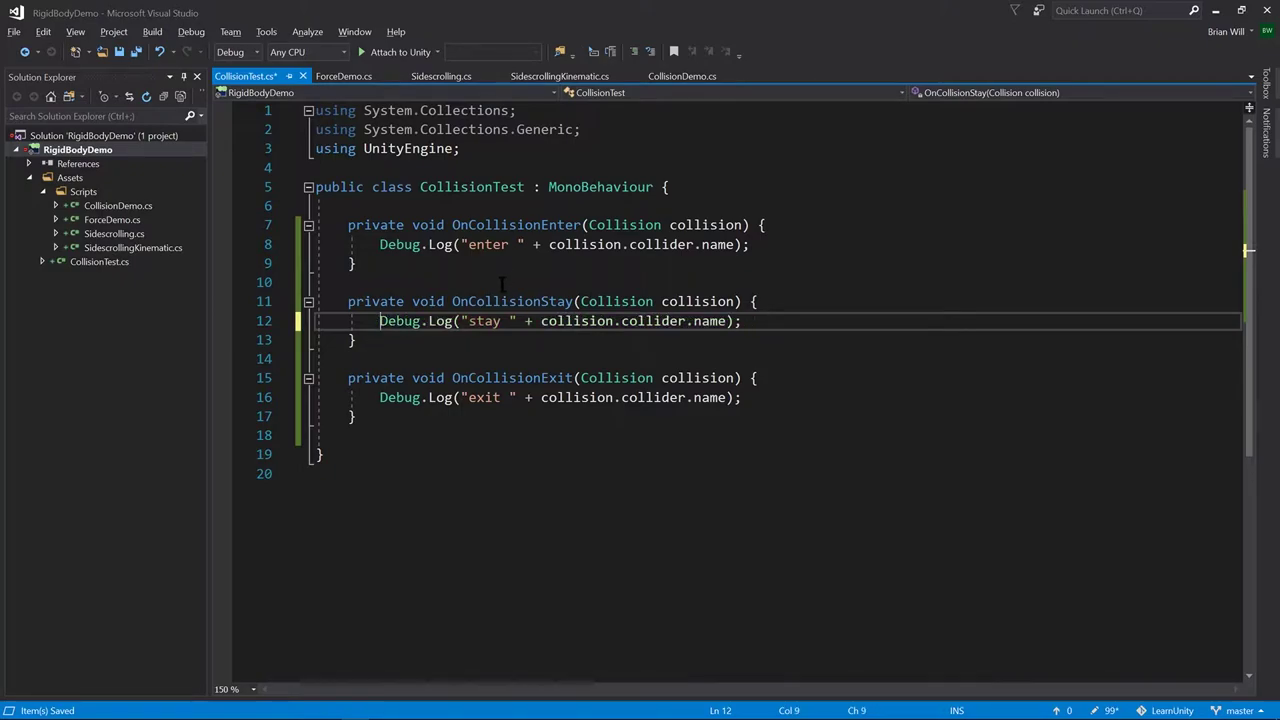
key("ctrl+s")
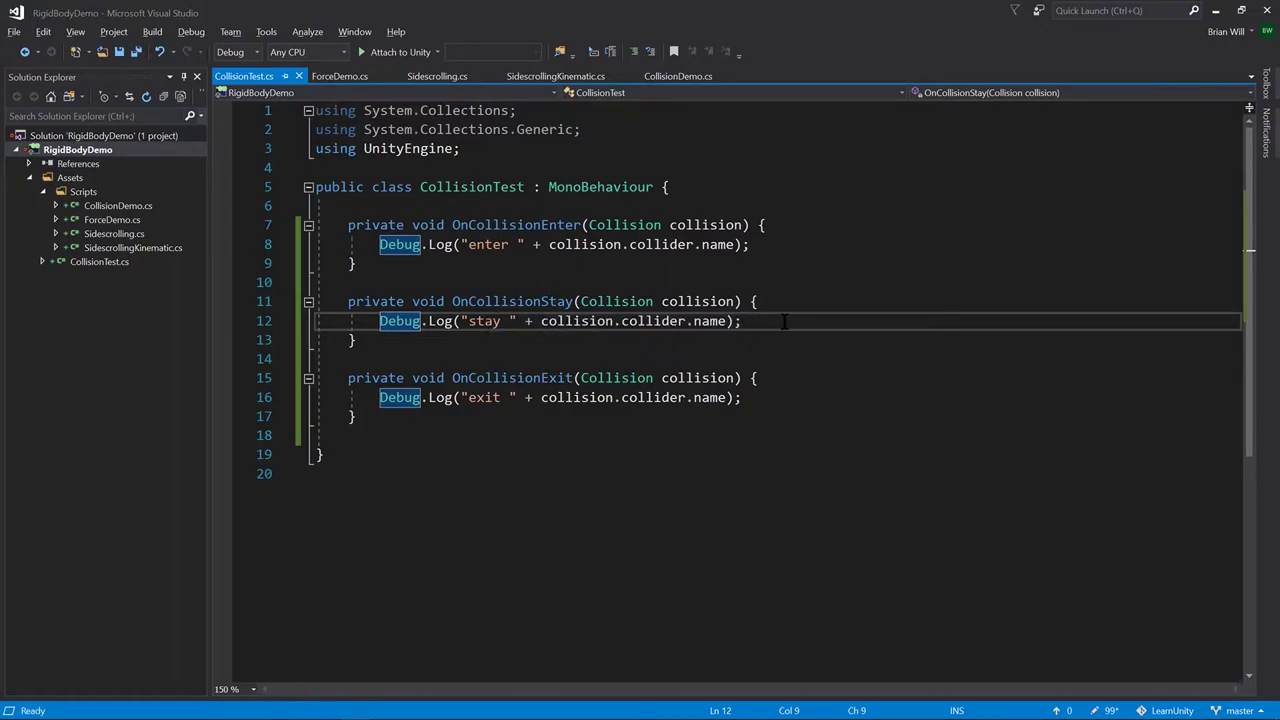
key("alt+Tab")
Step: Replay the scene and scroll through the Console's repeated 'stay cube' messages
left_click(612, 47)
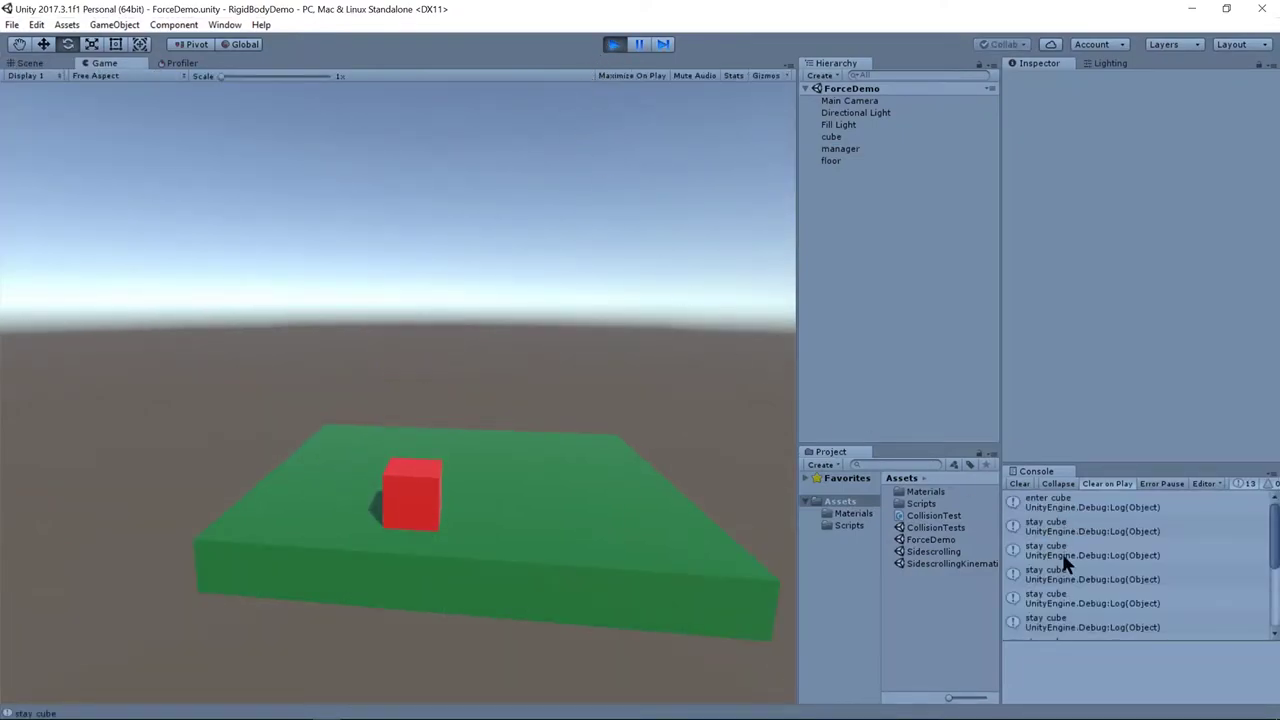
left_click_drag(1275, 538, 1265, 620)
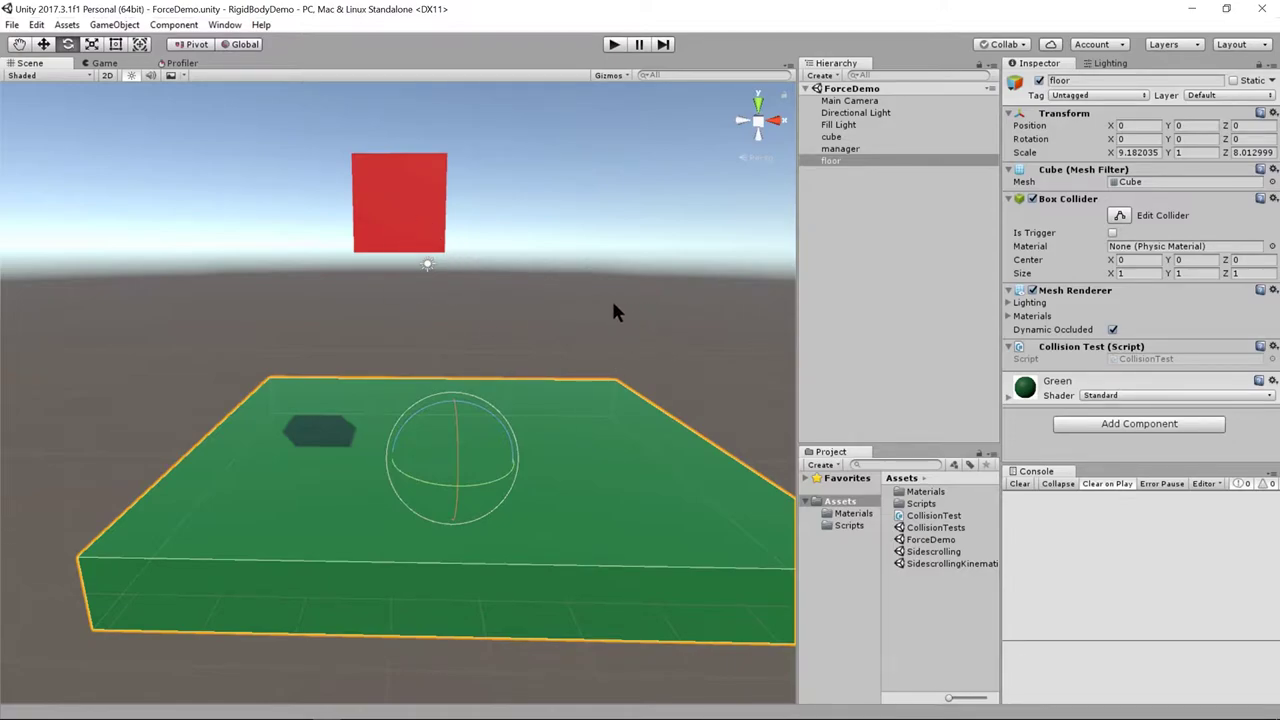
Step: Attach Collision Test to the cube via Add Component > Scripts and play the scene
left_click(410, 186)
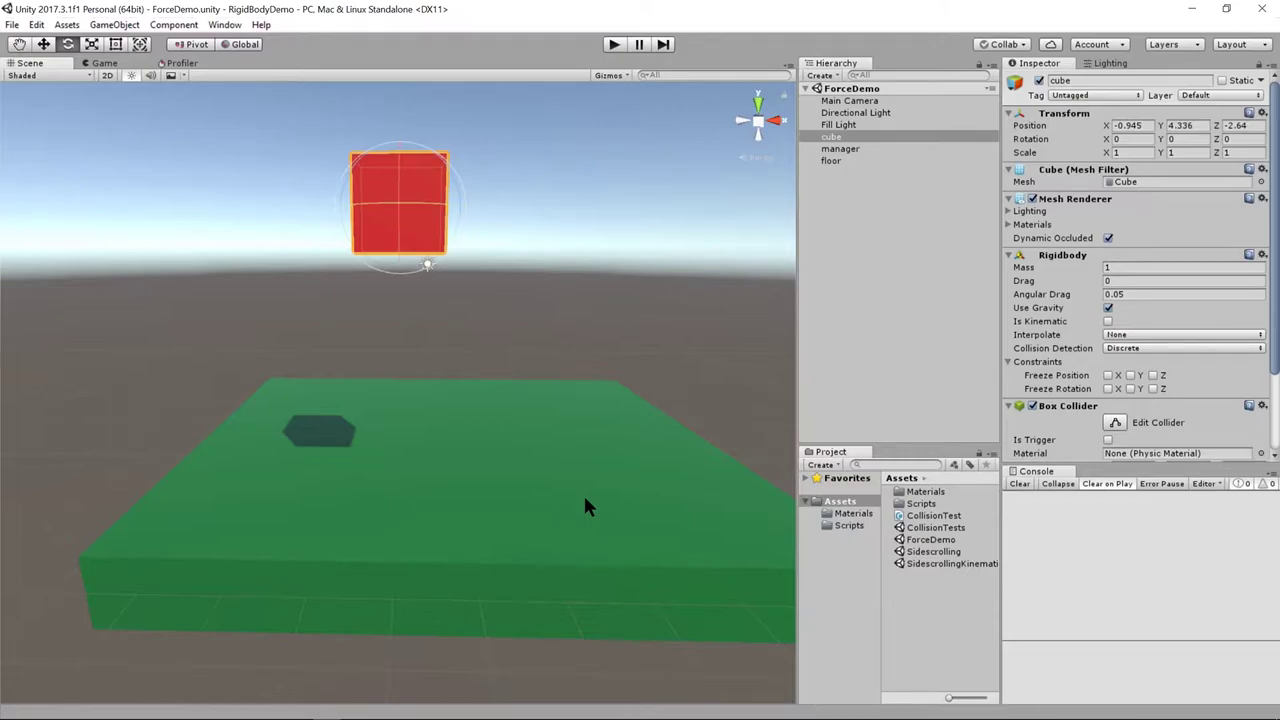
scroll(1203, 283, "down", 3)
left_click(1133, 446)
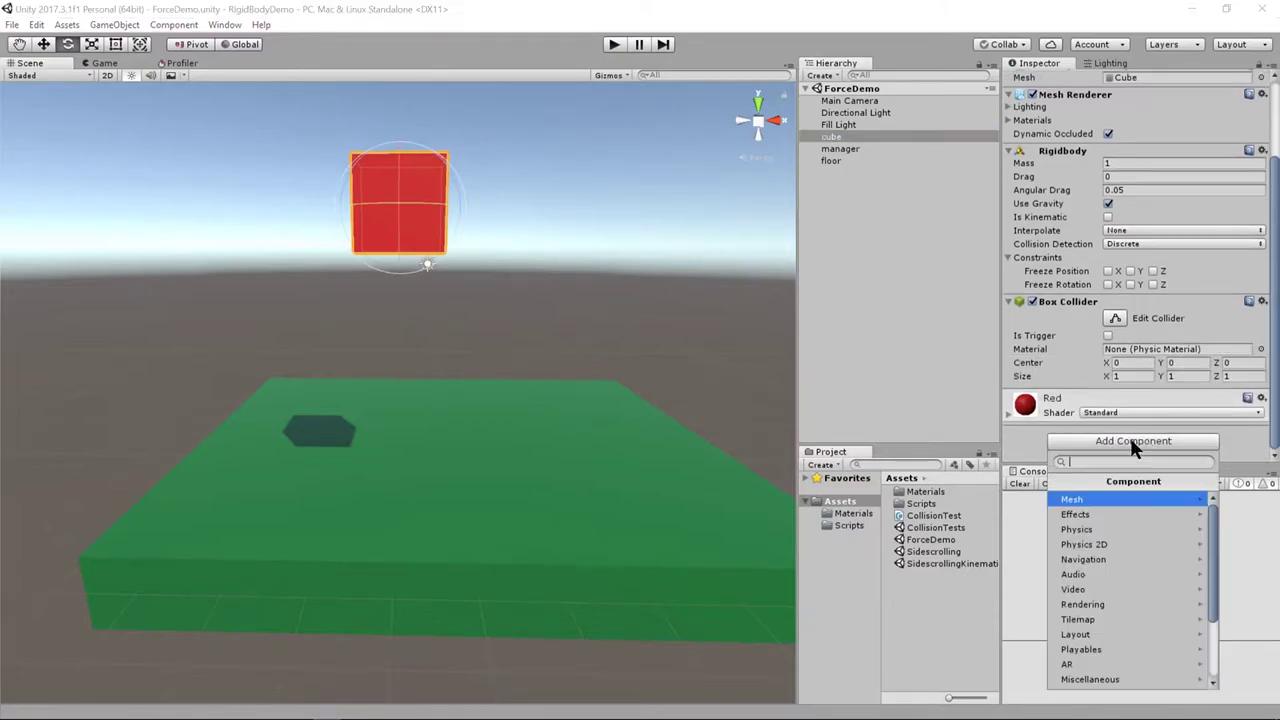
scroll(1128, 580, "down", 3)
left_click(1087, 607)
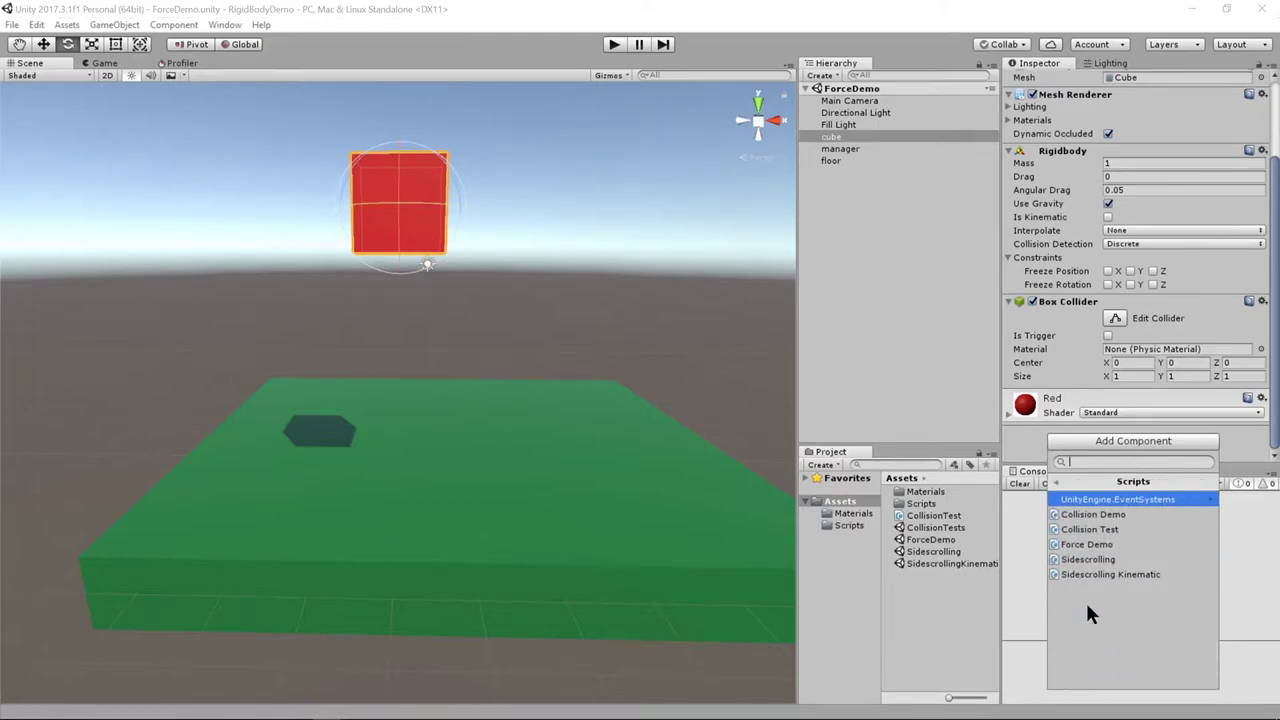
left_click(1082, 529)
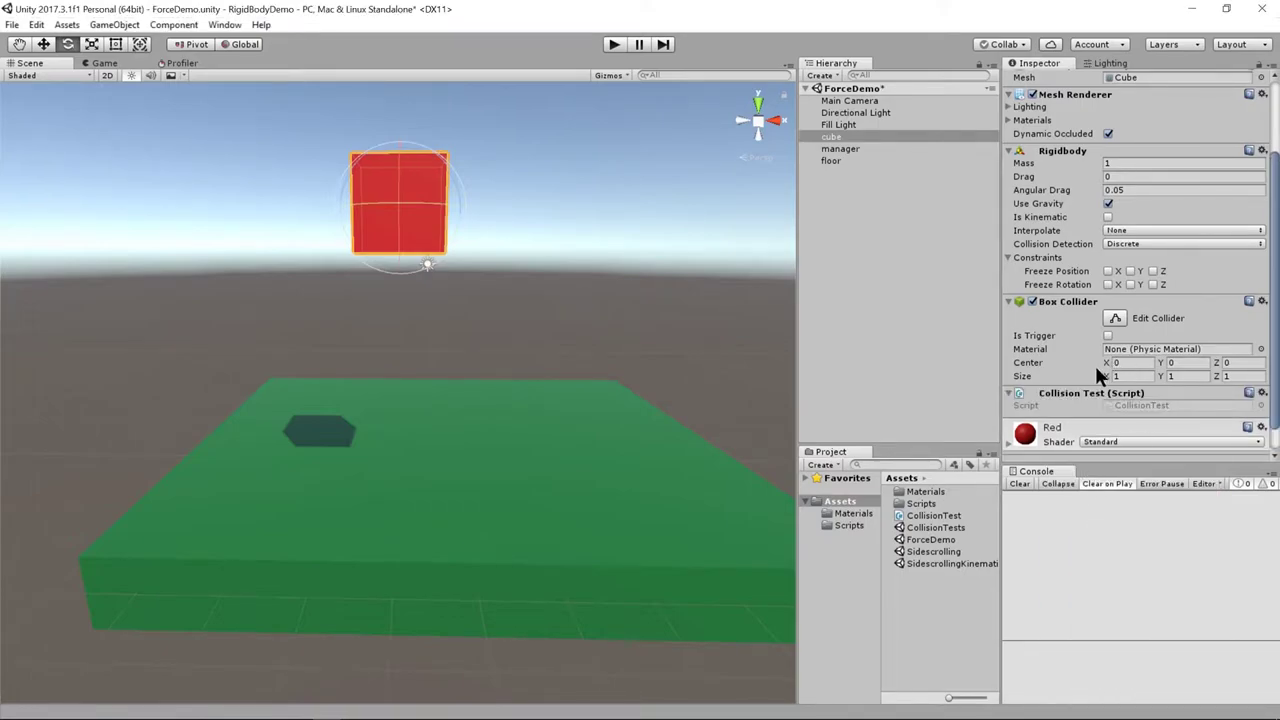
left_click(613, 45)
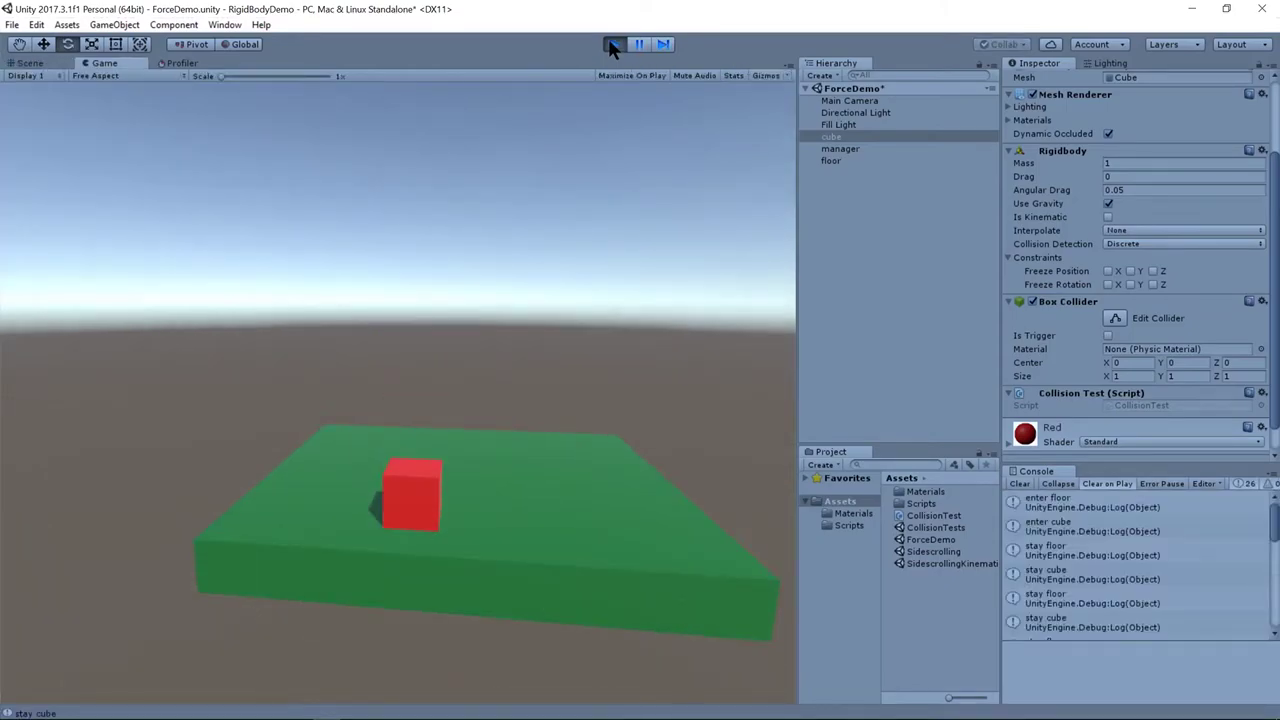
Step: Stop the scene and inspect the enter and stay Console entries for floor and cube
left_click(612, 44)
left_click(1112, 508)
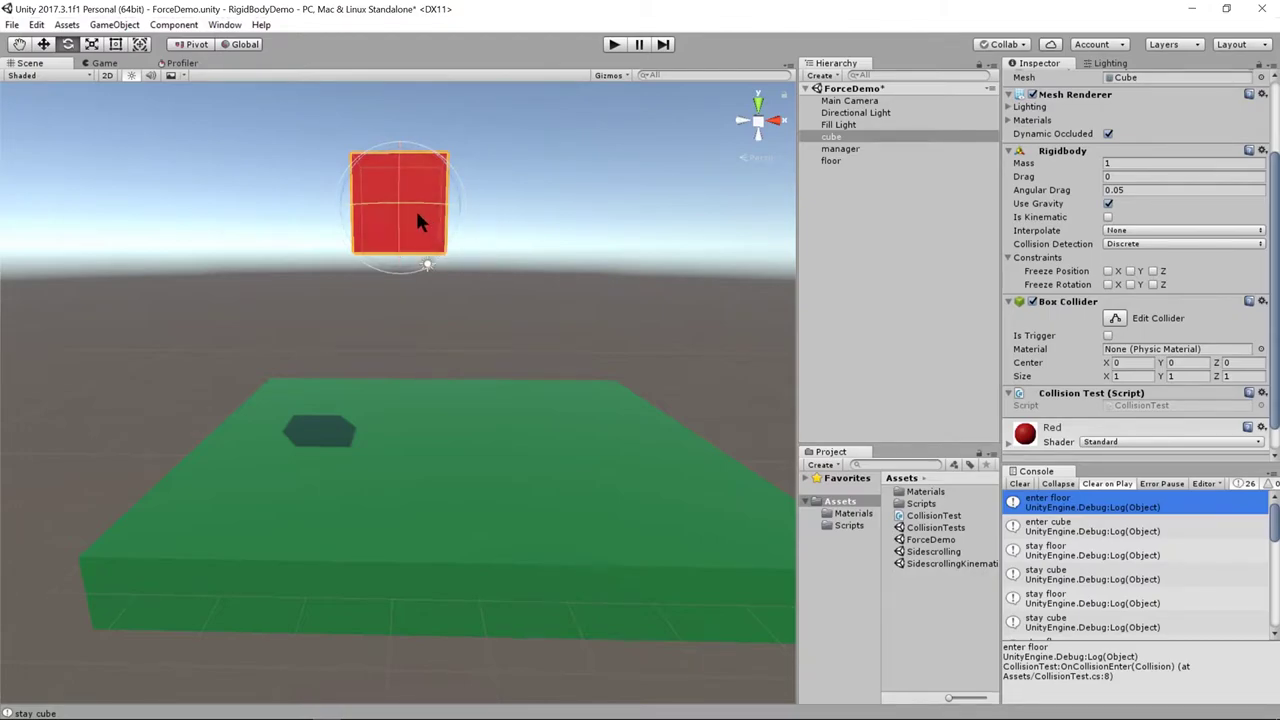
left_click(1060, 527)
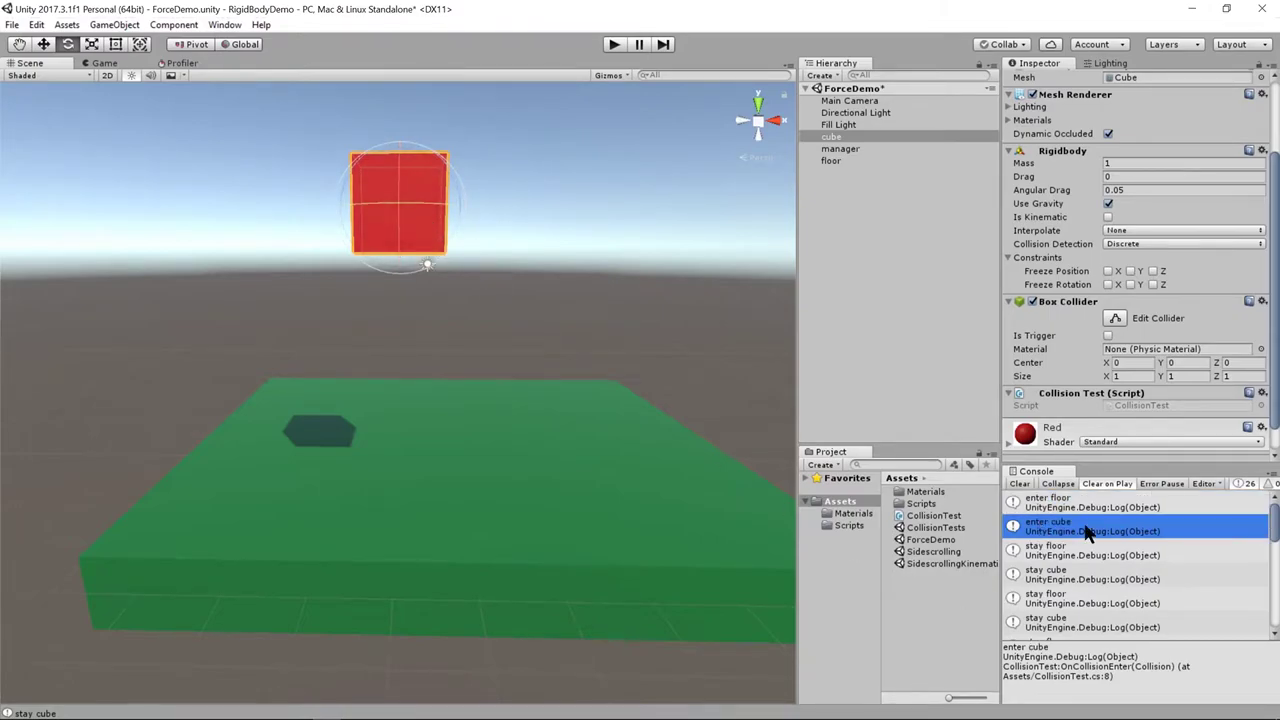
left_click(553, 562)
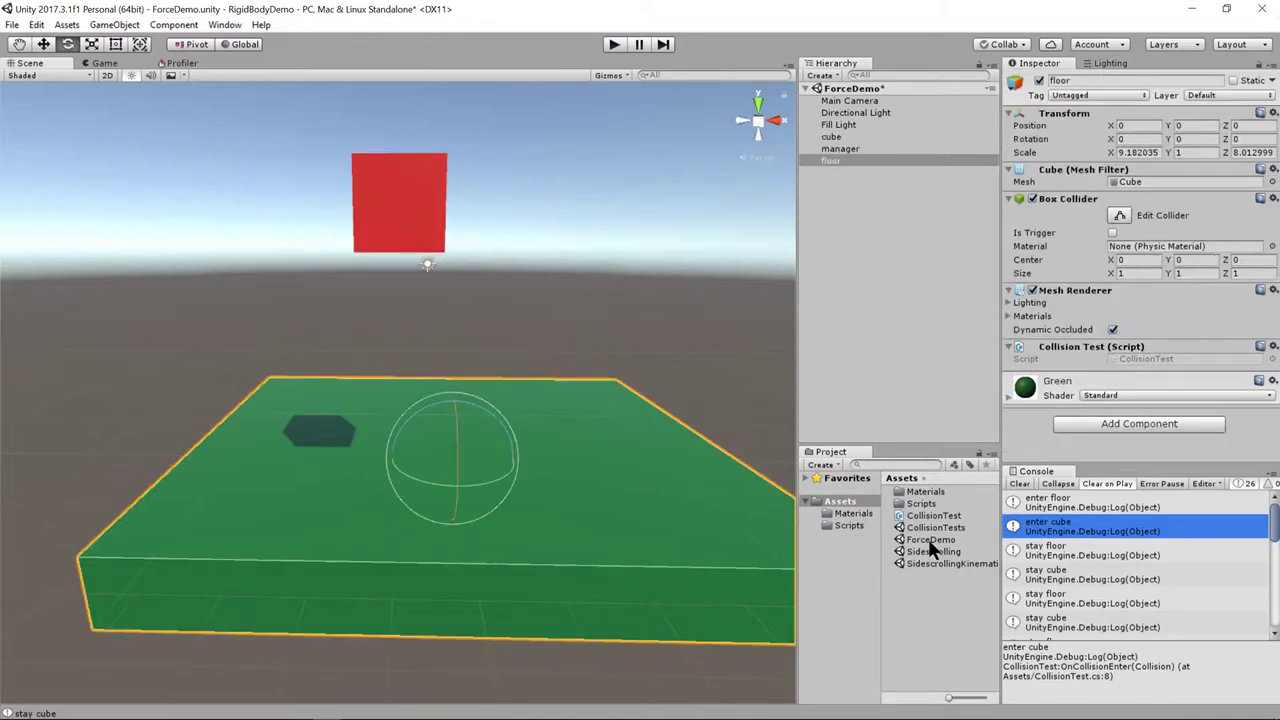
left_click(1095, 551)
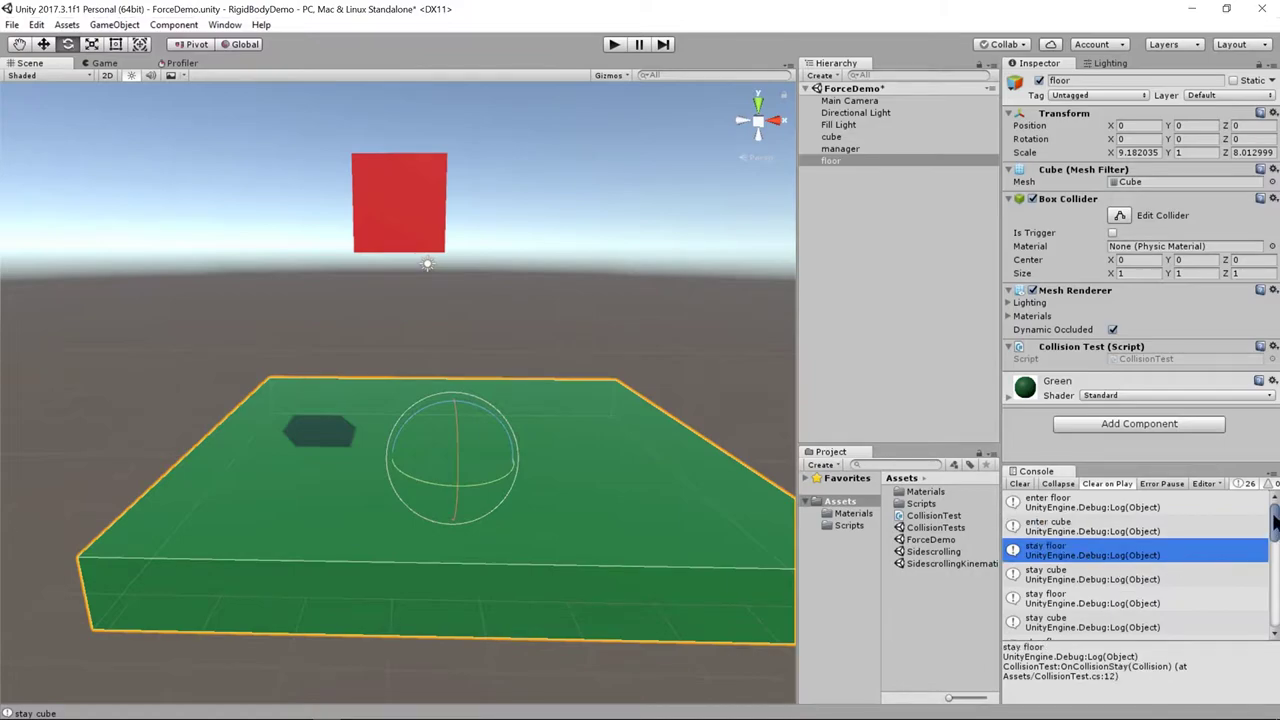
left_click(1074, 578)
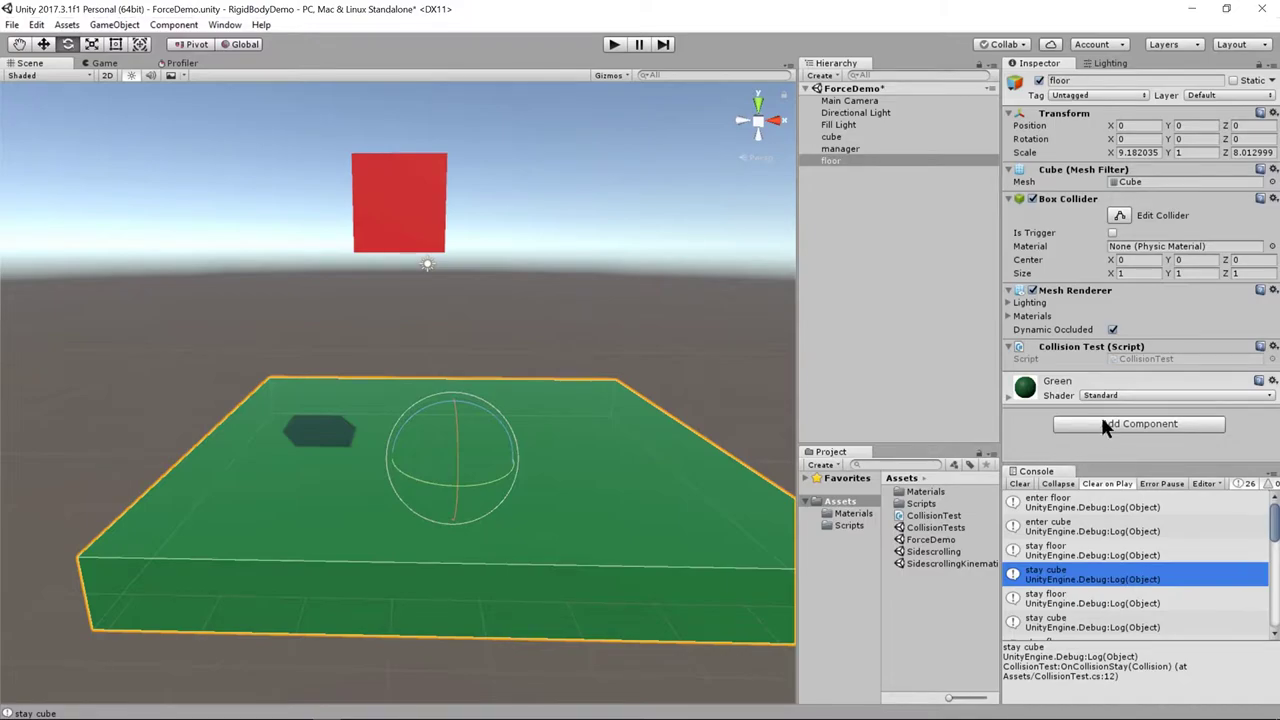
Step: Add a second Collision Test script to the floor, play the scene, then reselect the floor
left_click(1127, 421)
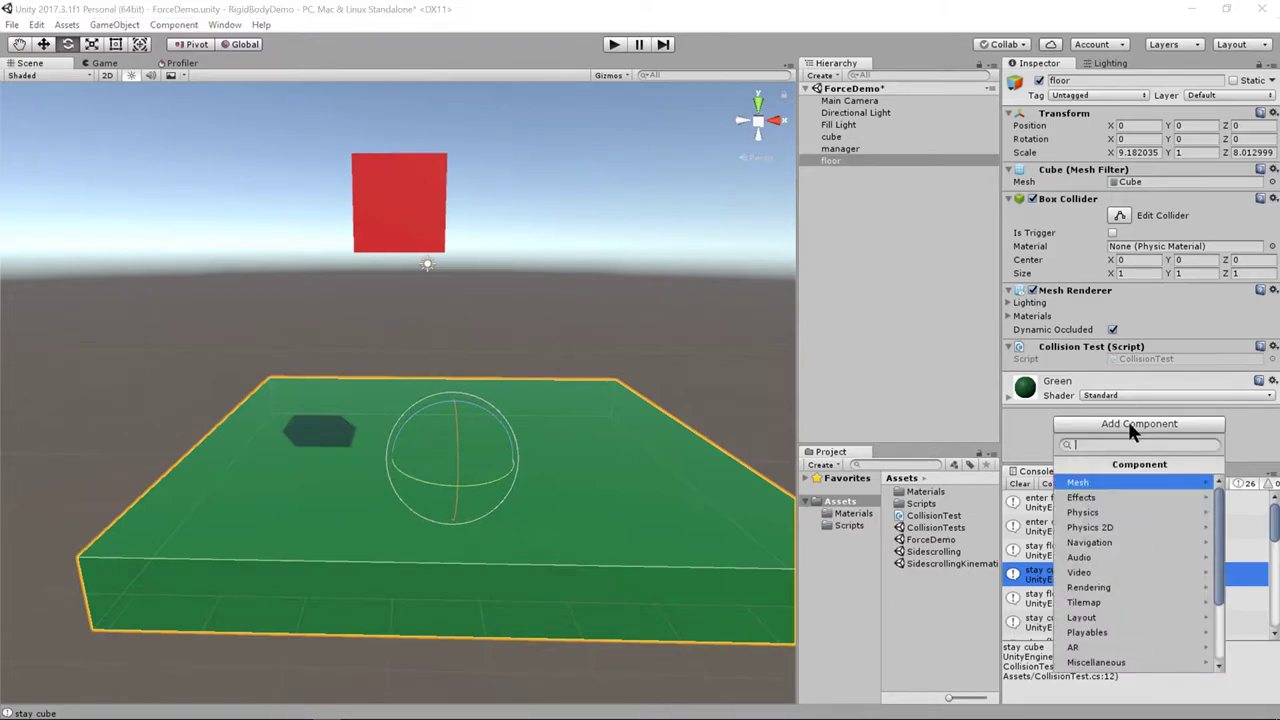
scroll(1135, 560, "down", 3)
left_click(1109, 591)
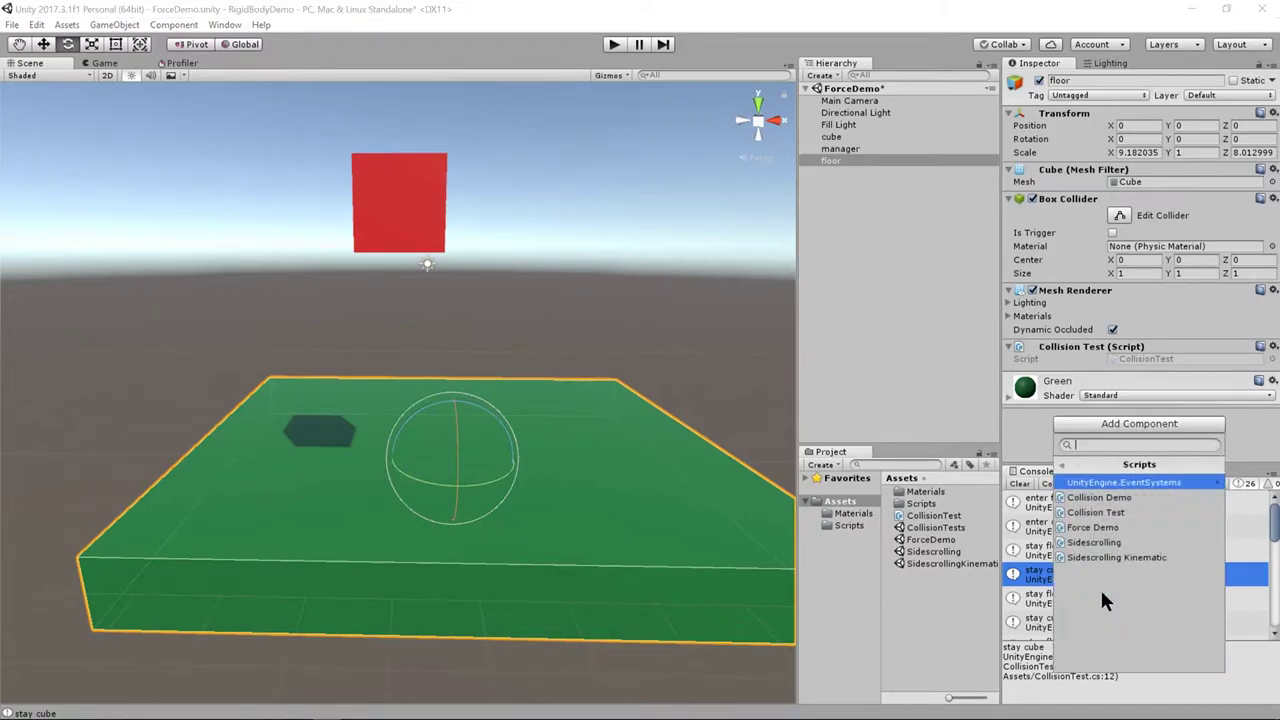
left_click(1105, 506)
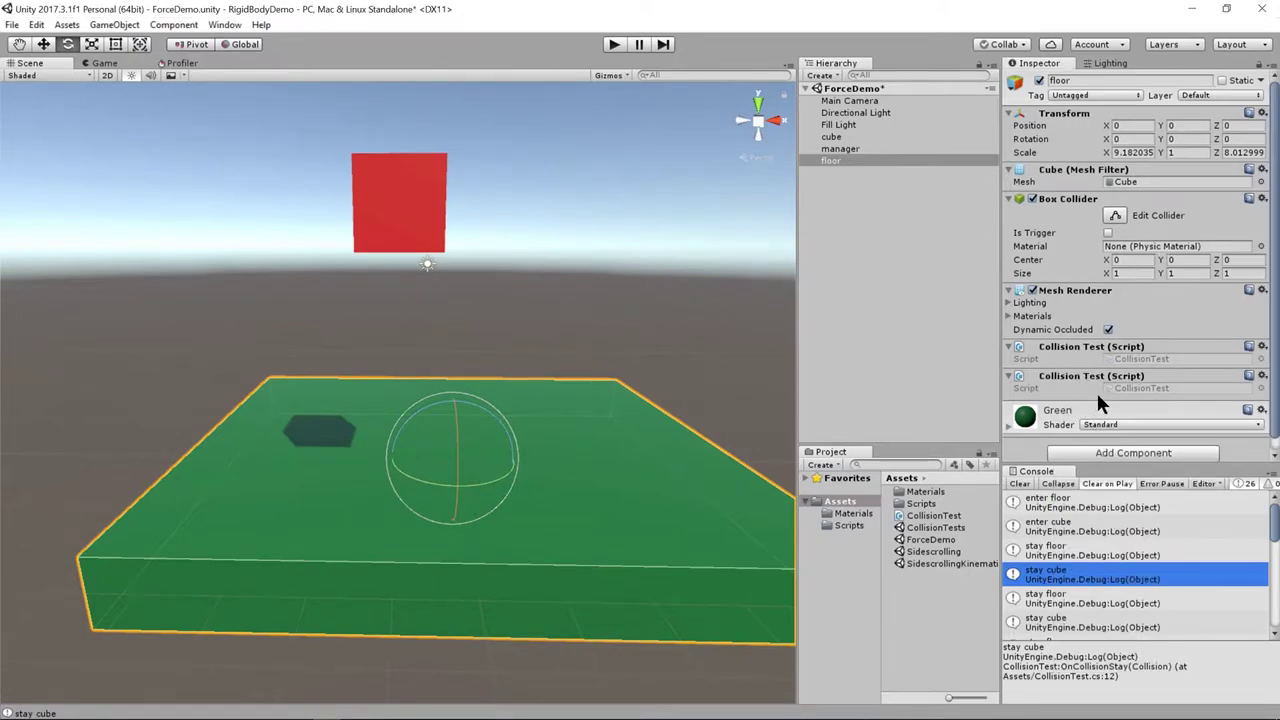
left_click(613, 44)
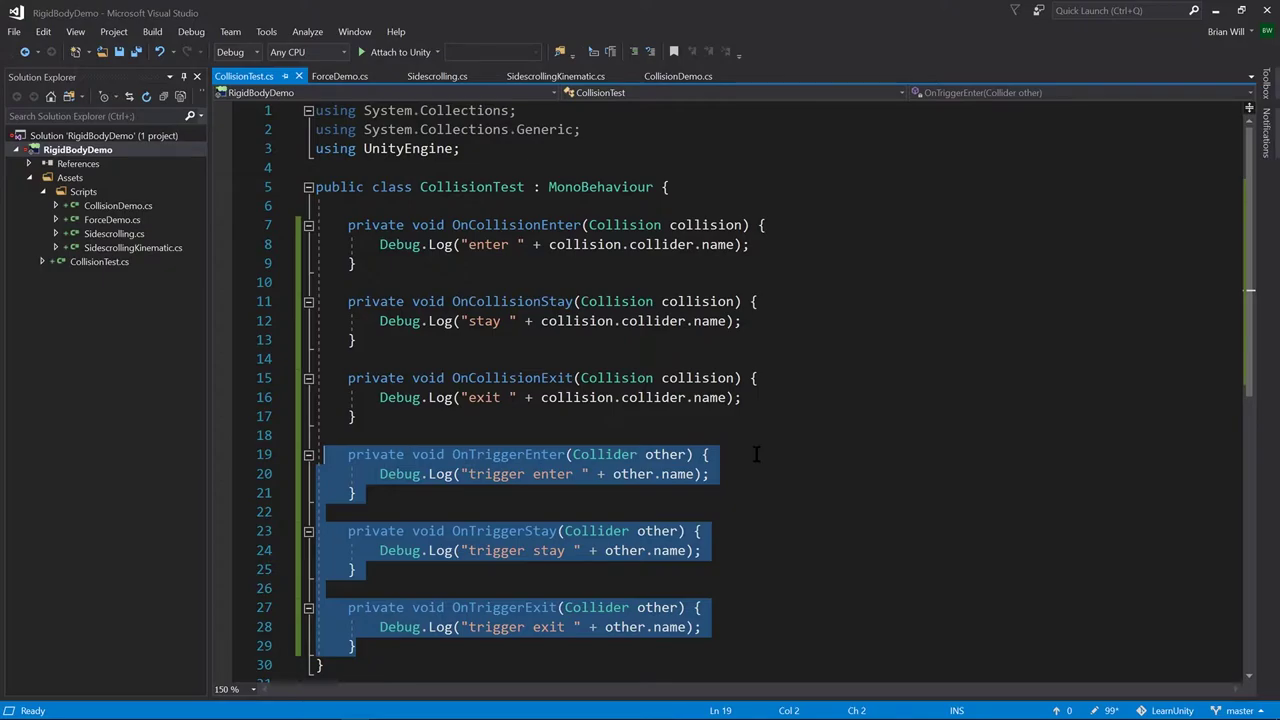
key("alt+Tab")
left_click(832, 161)
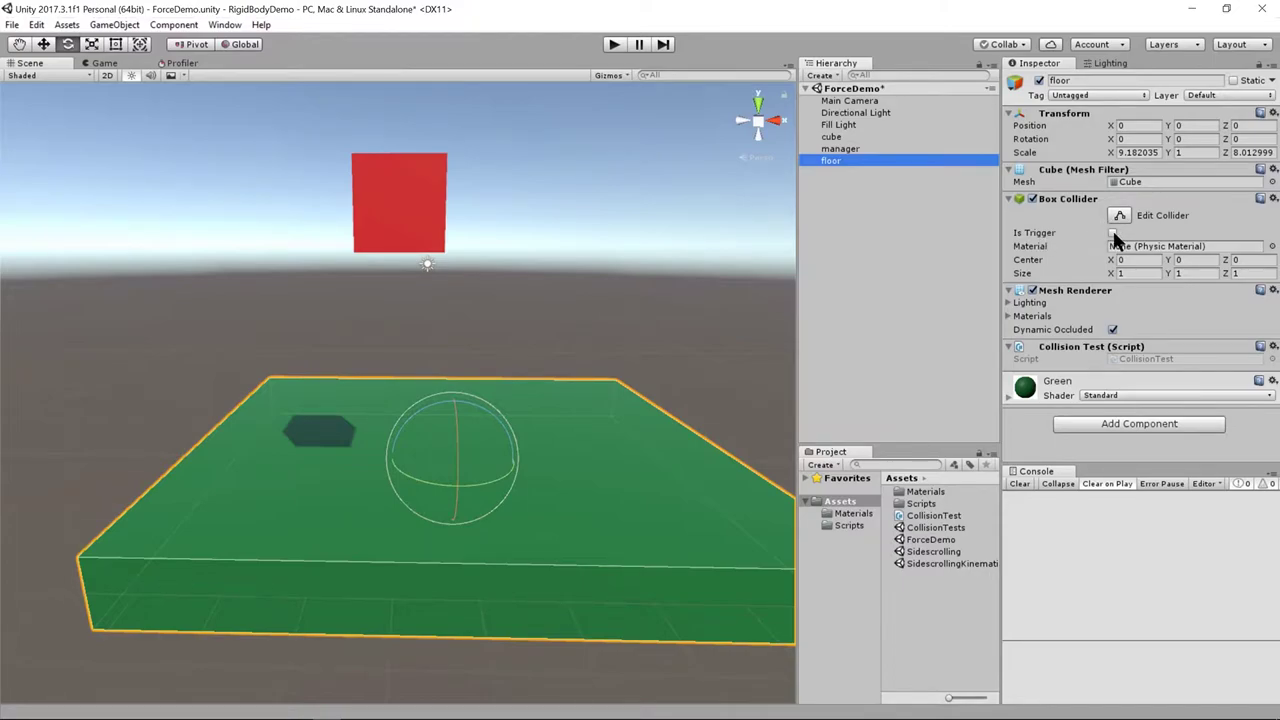
Step: Tick Is Trigger on the floor's Box Collider, then select the red cube
left_click(1113, 234)
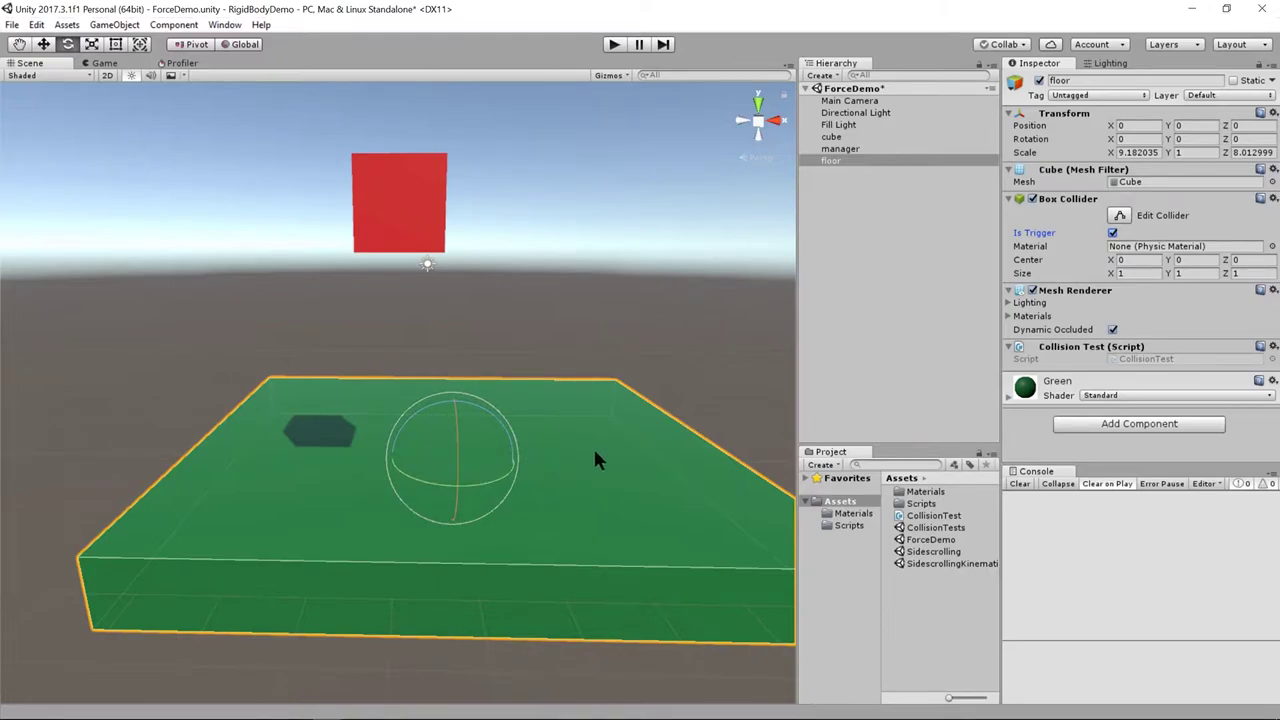
left_click(401, 178)
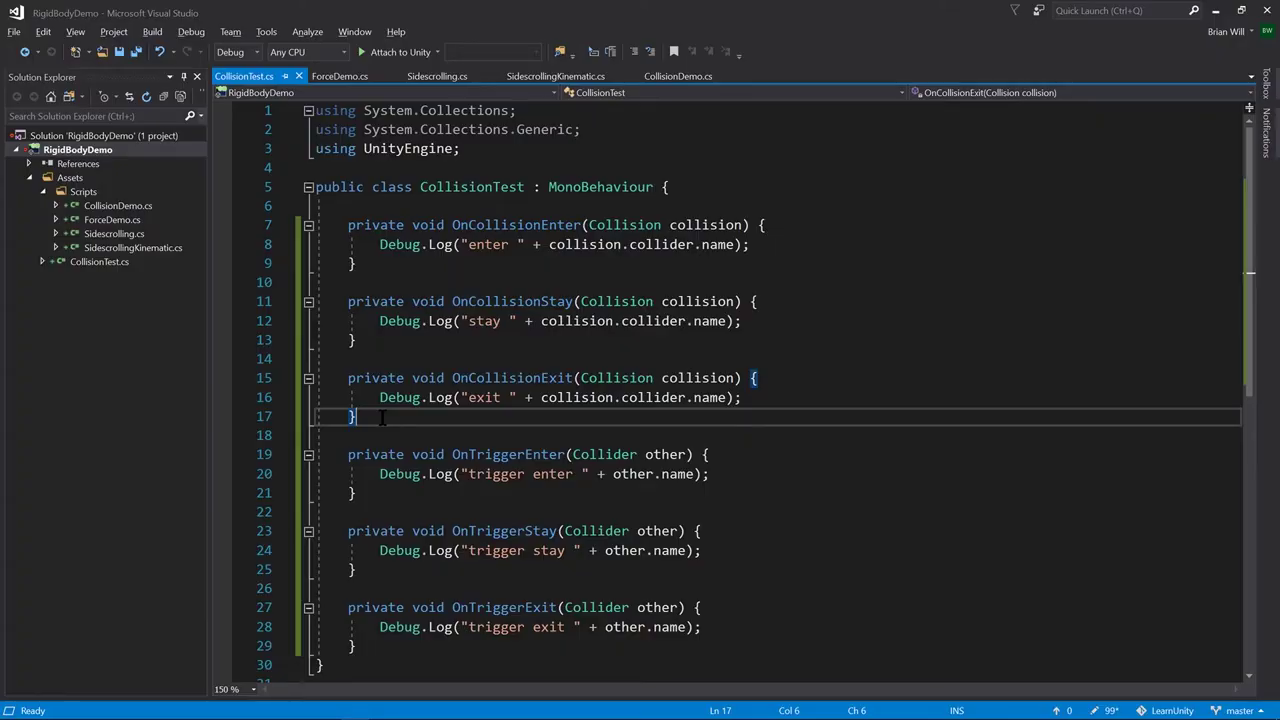
Step: Compare the OnCollision methods (lines 7-17) with the OnTrigger methods (lines 19-29)
key("shift+Up")
key("shift+Up")
key("shift+Up")
key("shift+Up")
key("shift+Up")
key("shift+Up")
key("shift+Up")
key("shift+Up")
key("shift+Up")
key("shift+Up")
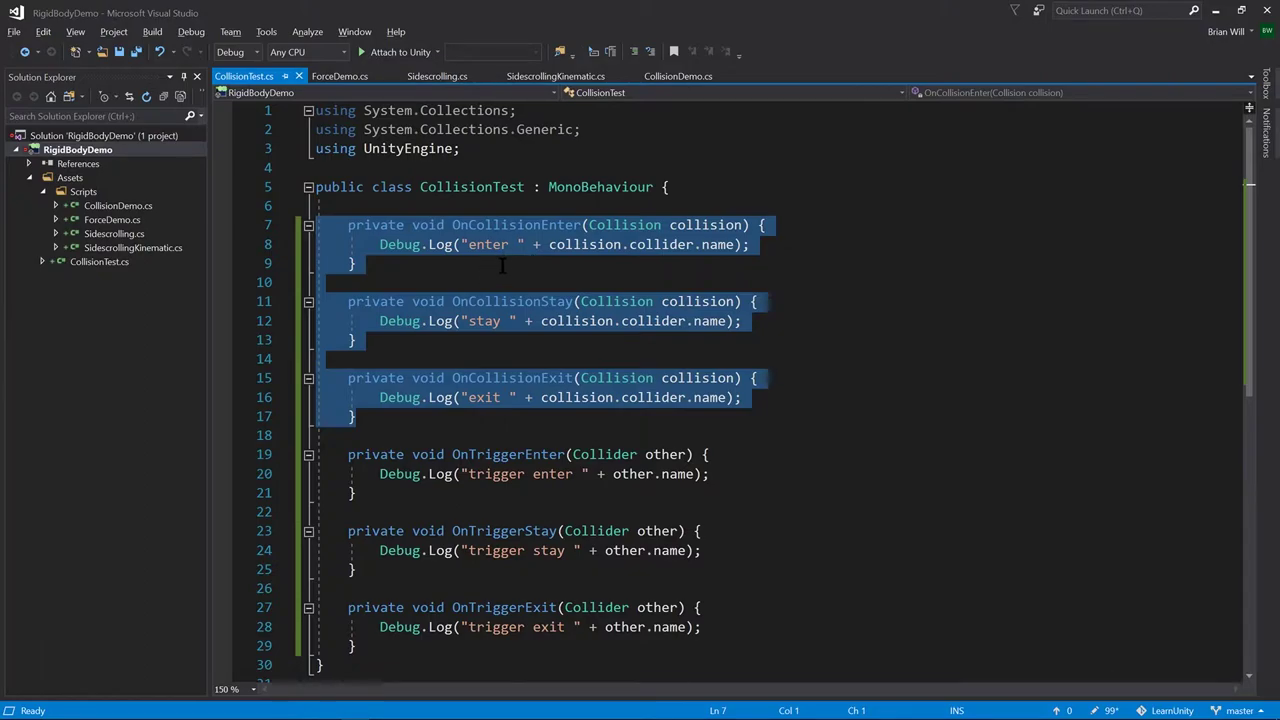
left_click_drag(380, 647, 310, 454)
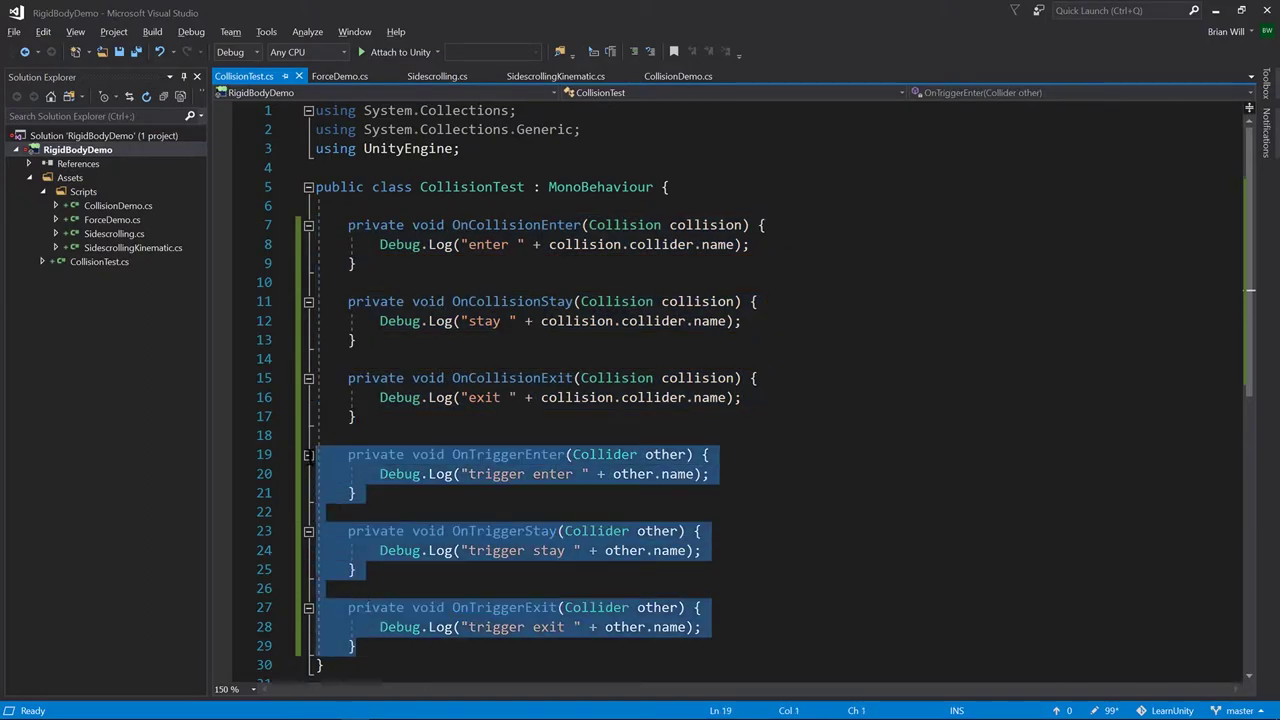
left_click(740, 456)
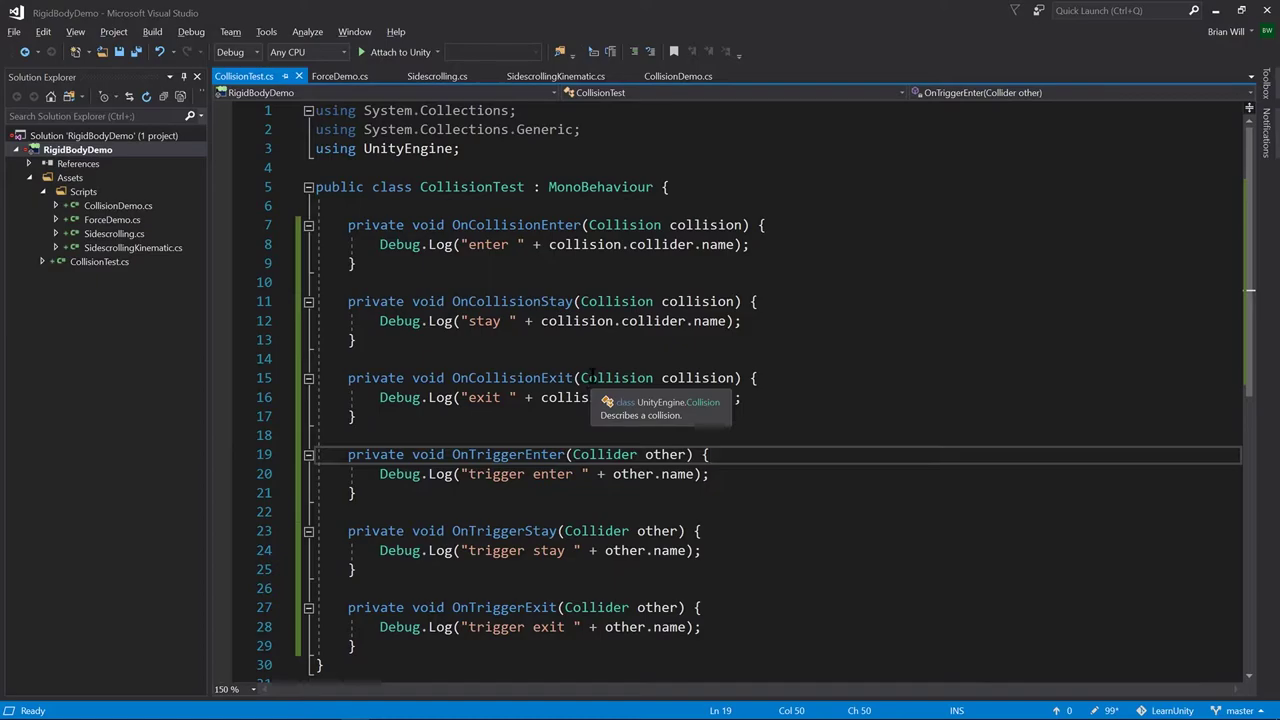
left_click(605, 455)
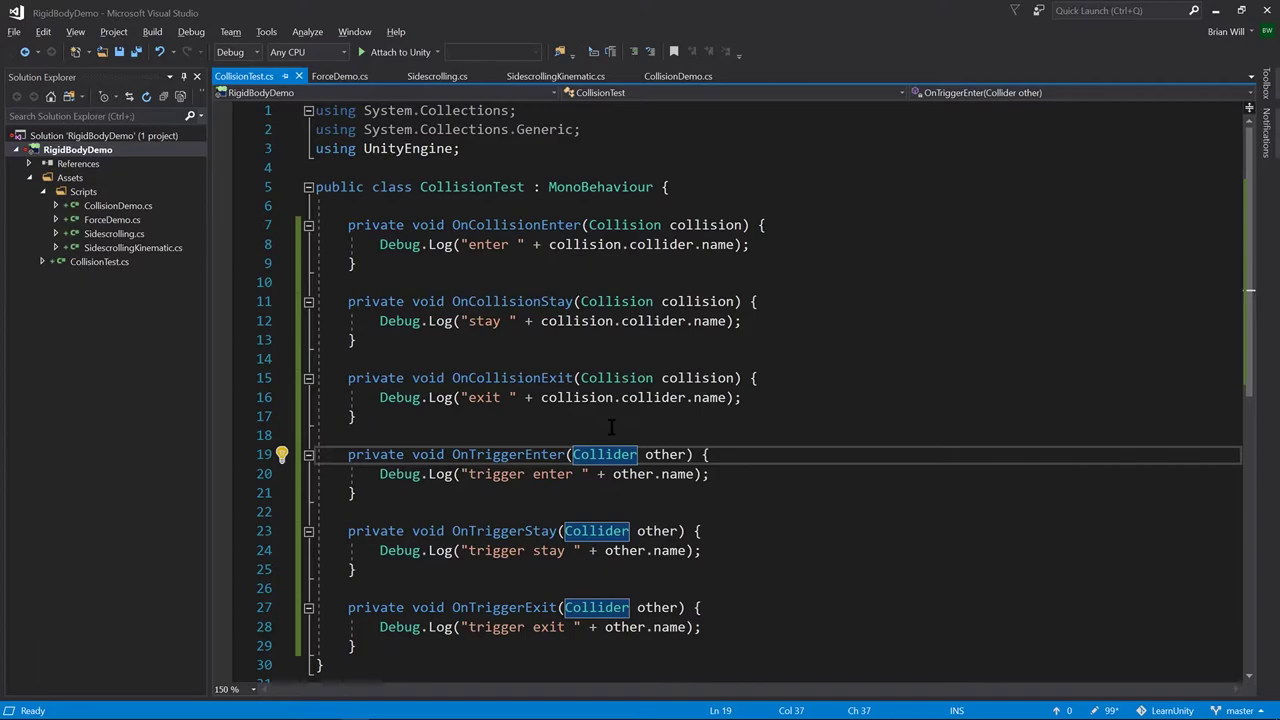
left_click(611, 430)
key("alt+Tab")
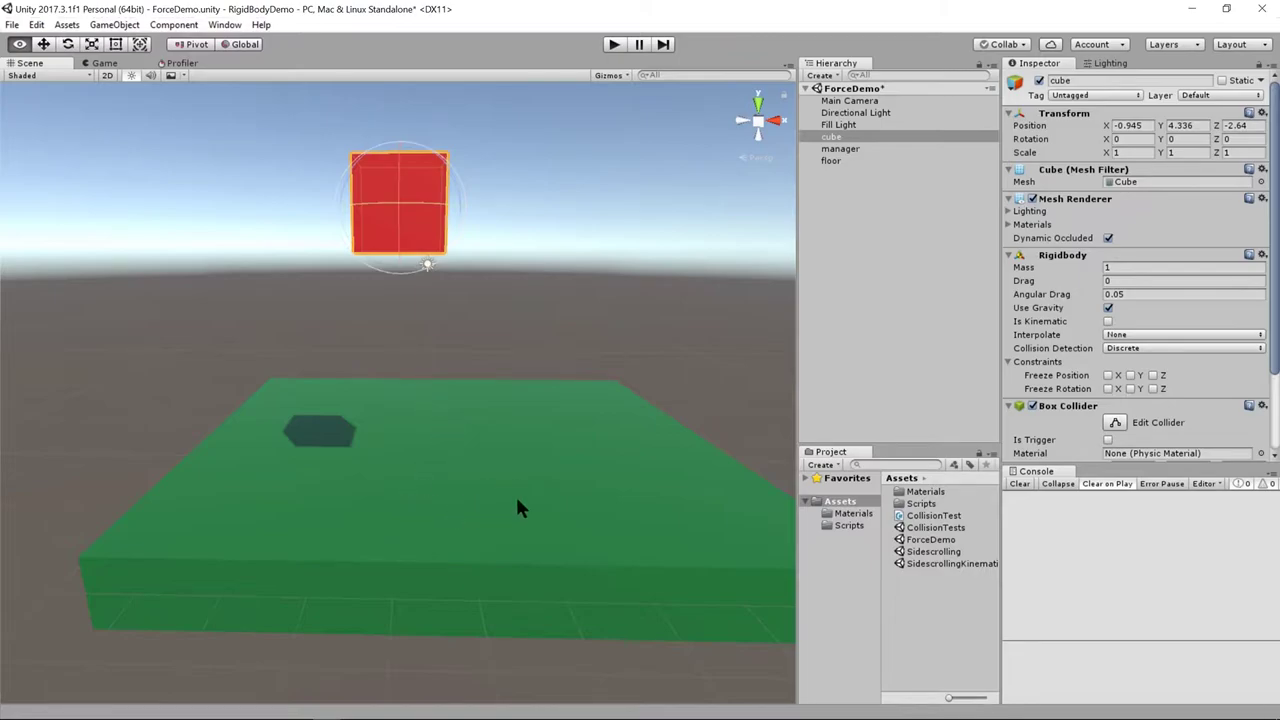
Step: With the Rotate tool active, select the floor and run the ForceDemo scene
key("e")
left_click(832, 162)
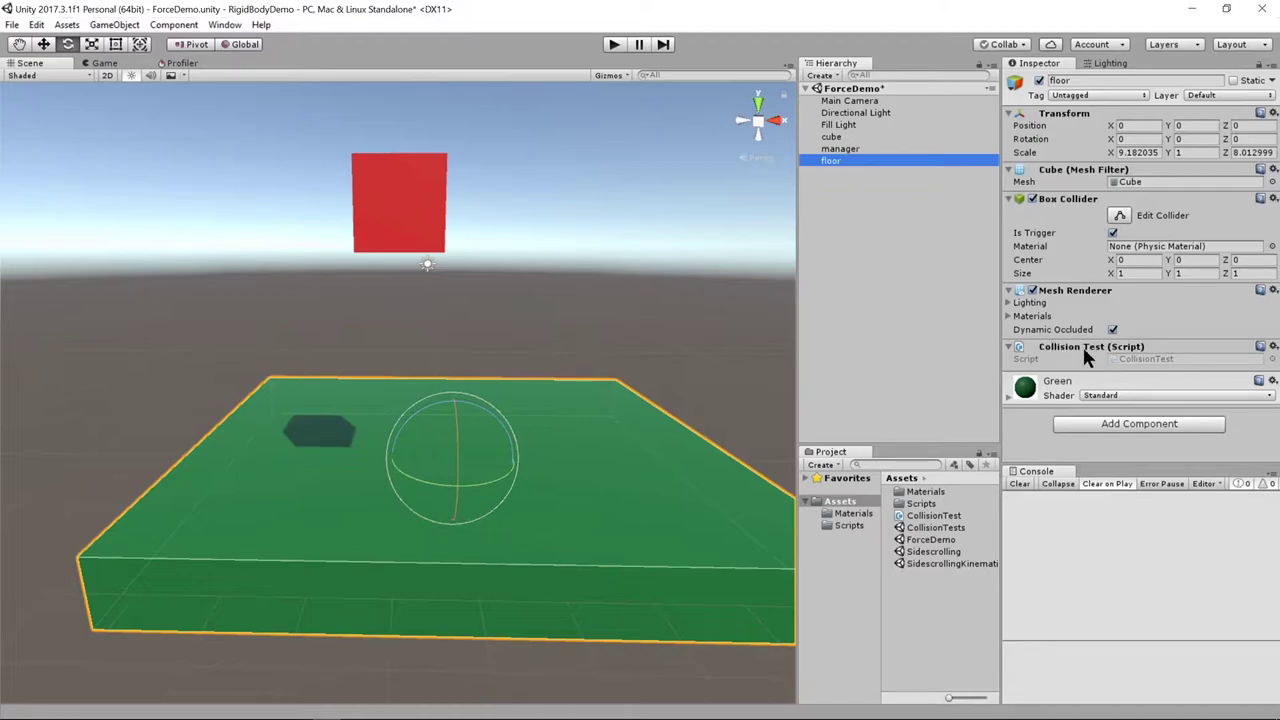
left_click(614, 45)
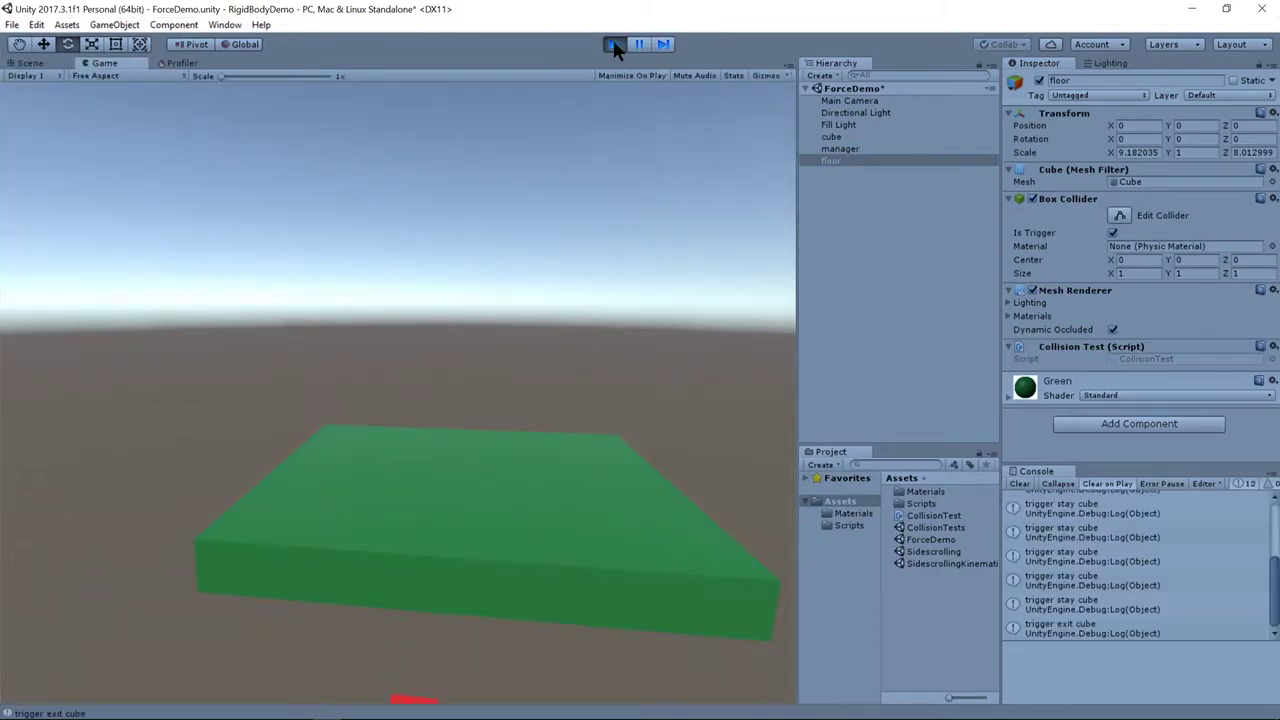
Step: Pause the game, scroll the Console's trigger enter, stay and exit messages, then stop play mode
left_click(638, 45)
left_click_drag(1275, 600, 1275, 542)
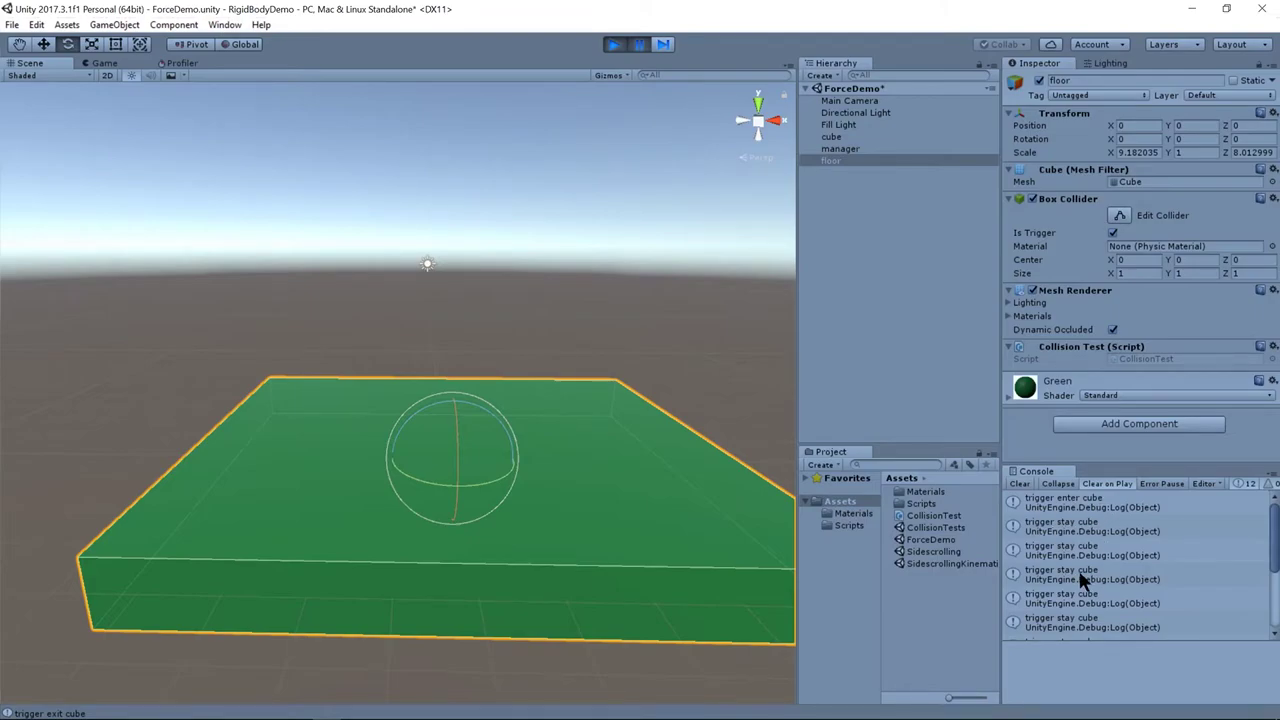
left_click_drag(1276, 532, 1275, 595)
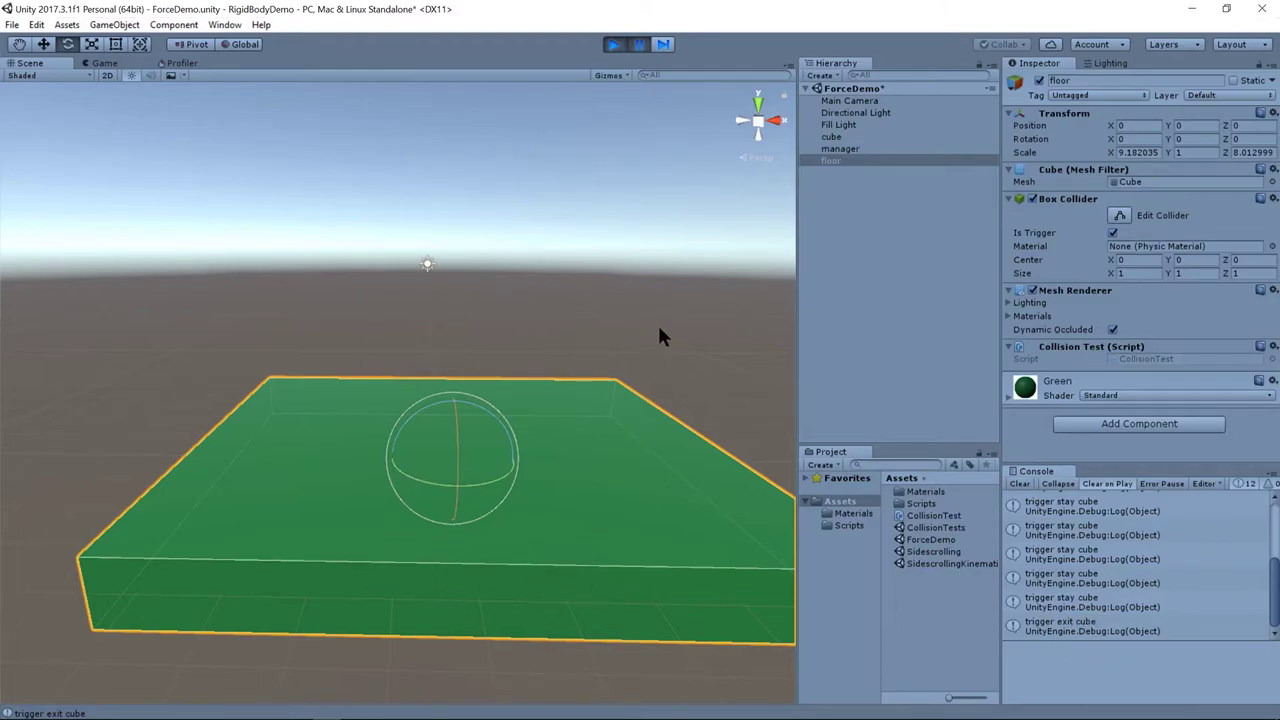
left_click(613, 44)
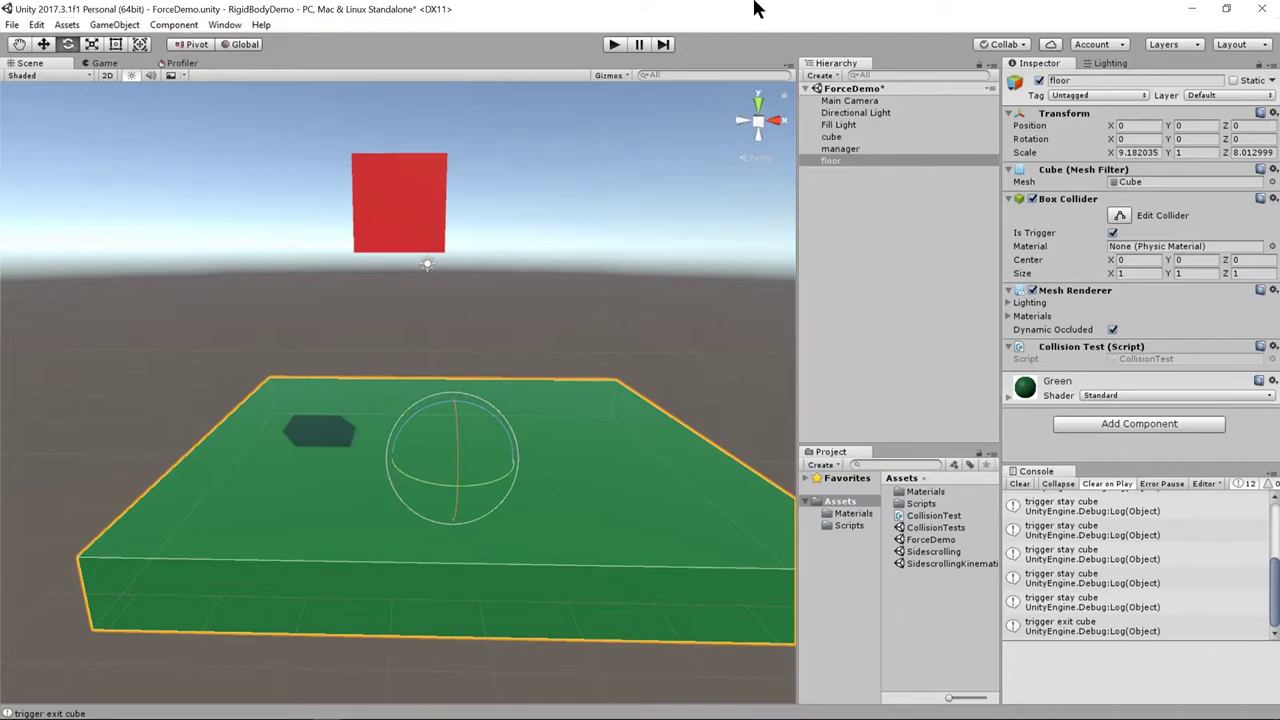
Step: Jump to the OnTriggerEnter method on line 19 of CollisionTest.cs in Visual Studio
key("alt+Tab")
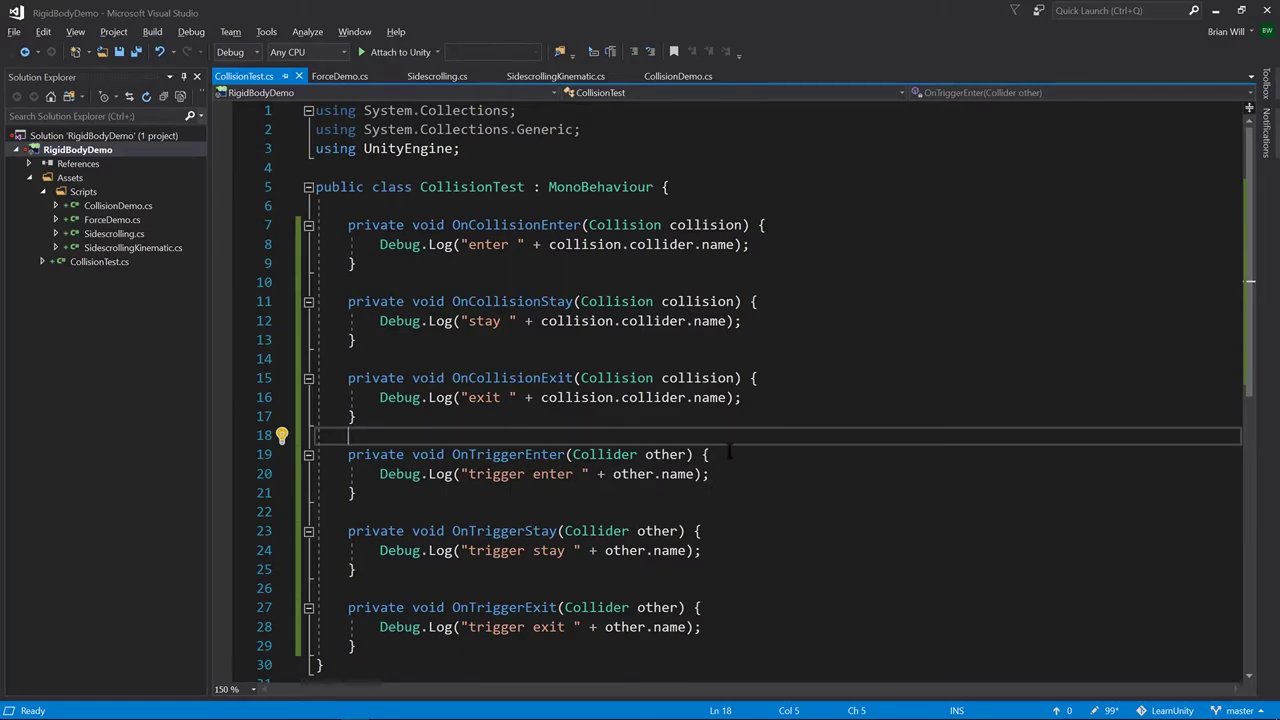
left_click(728, 453)
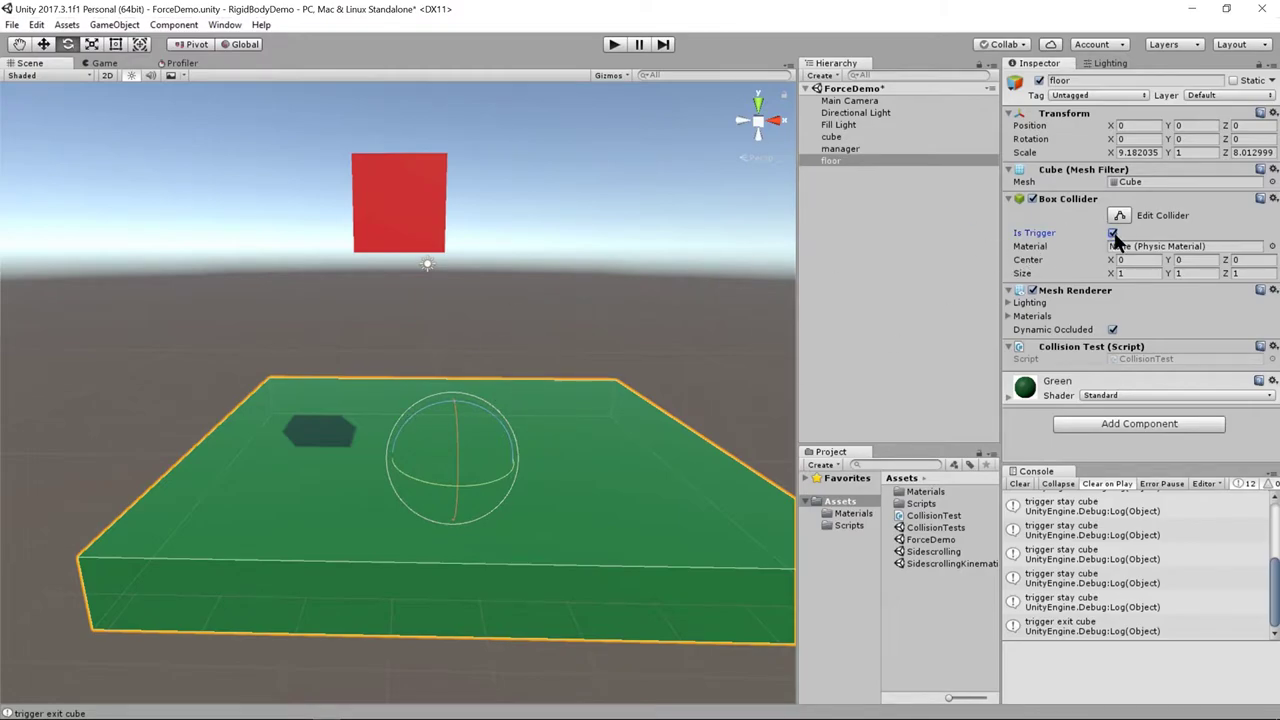
Step: Tick Is Trigger on the red cube's Box Collider and play the scene to watch it fall through
left_click(400, 190)
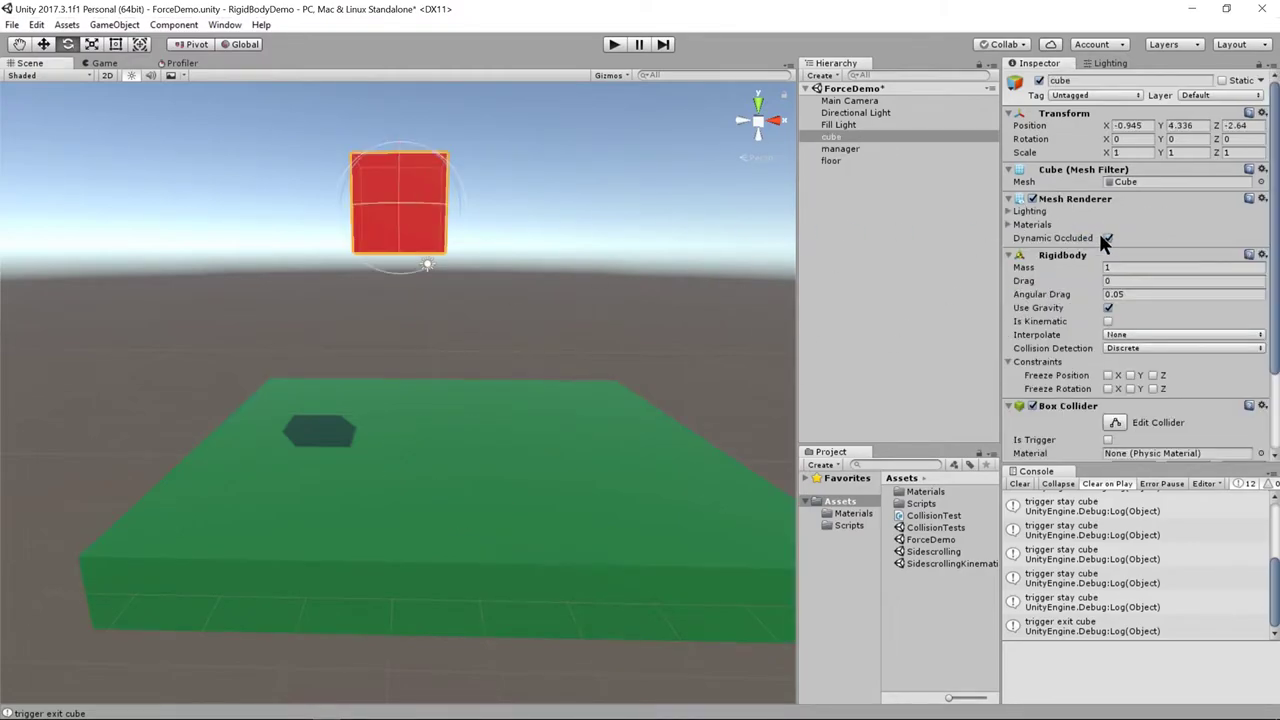
scroll(1122, 306, "down", 3)
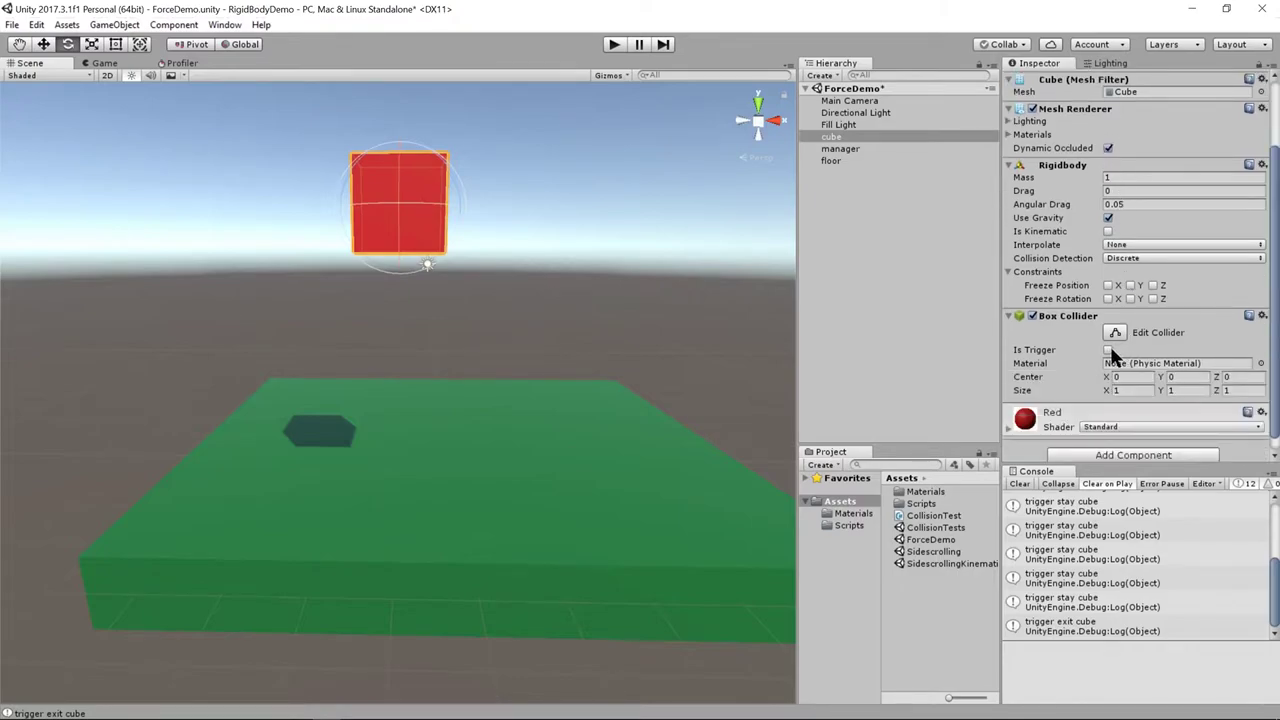
left_click(1108, 350)
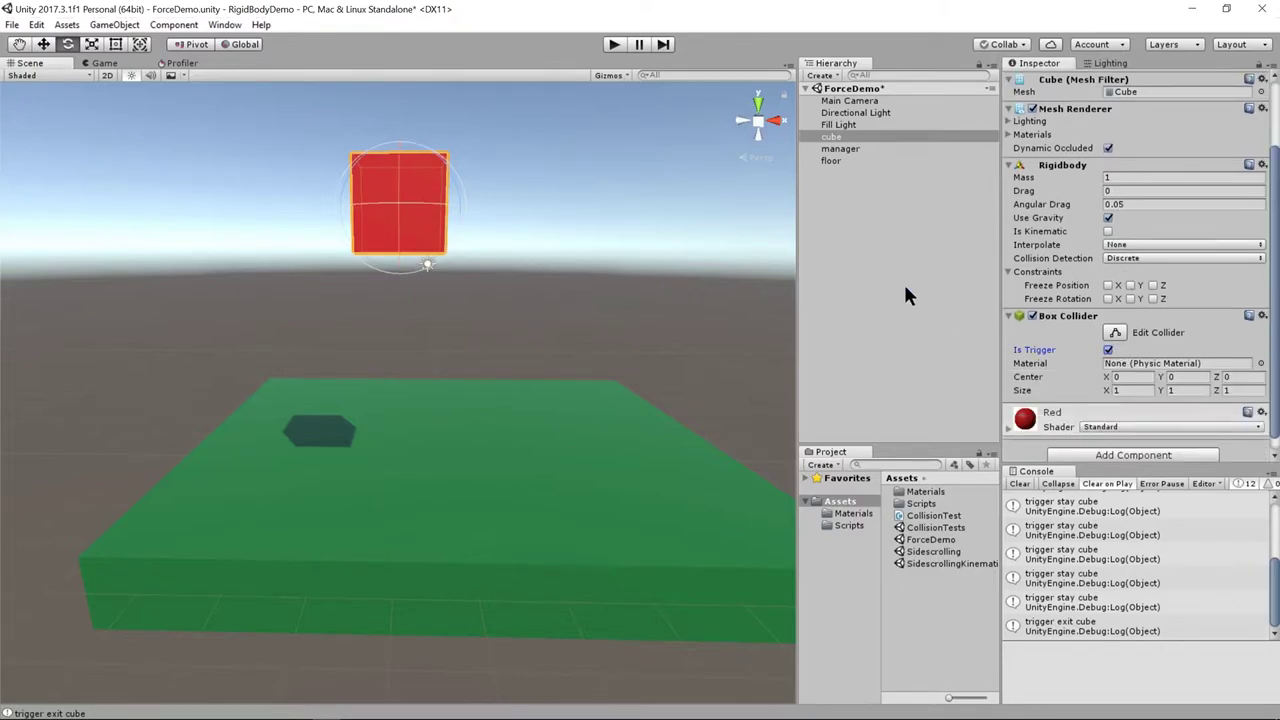
left_click(614, 45)
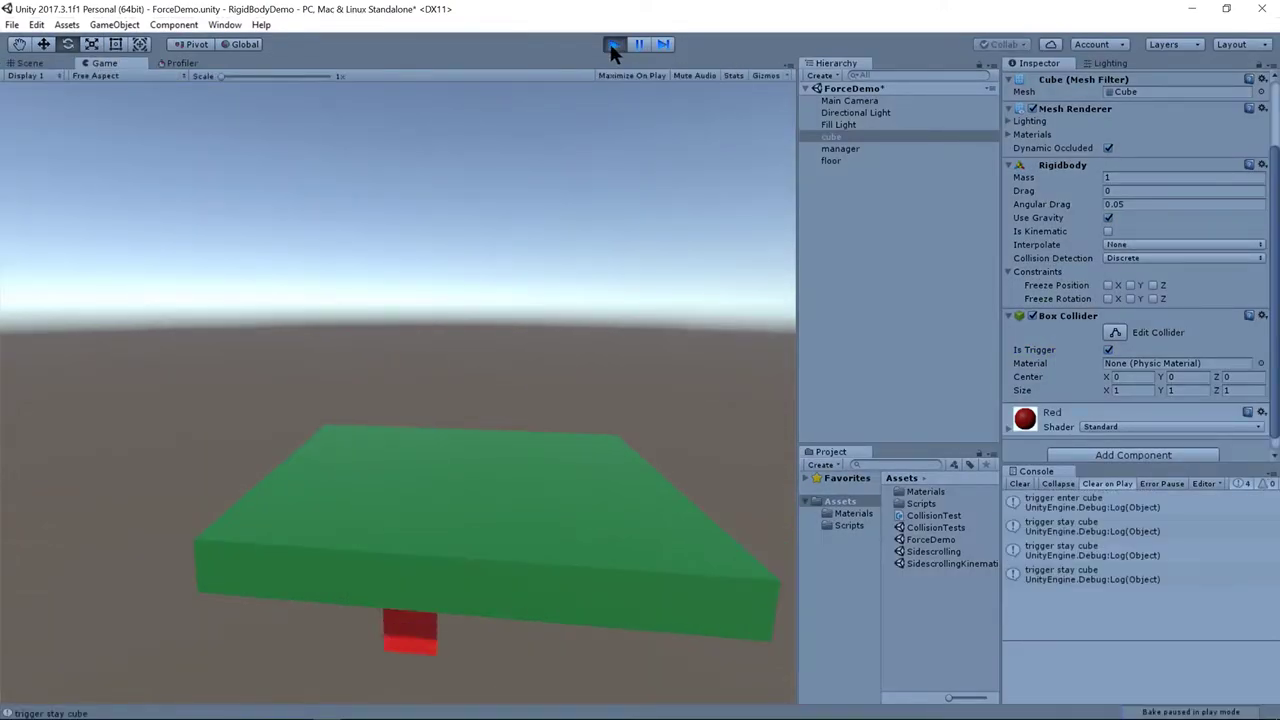
left_click(612, 44)
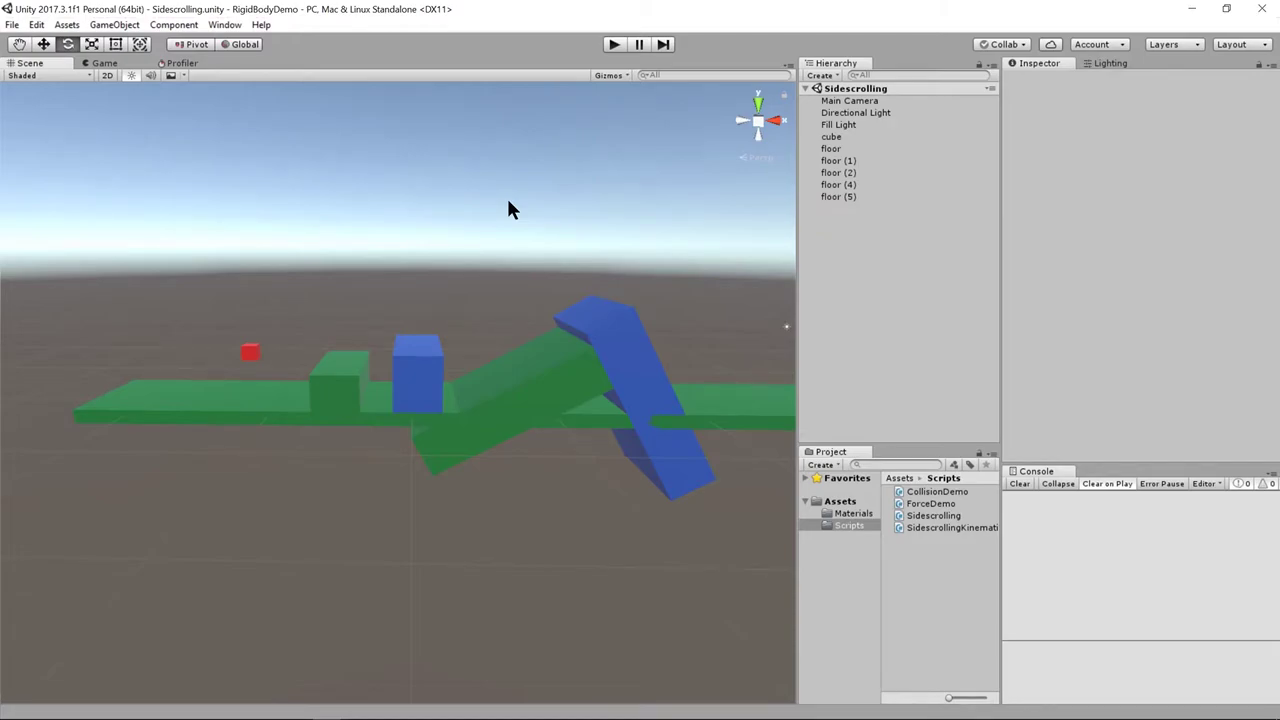
left_click(234, 400)
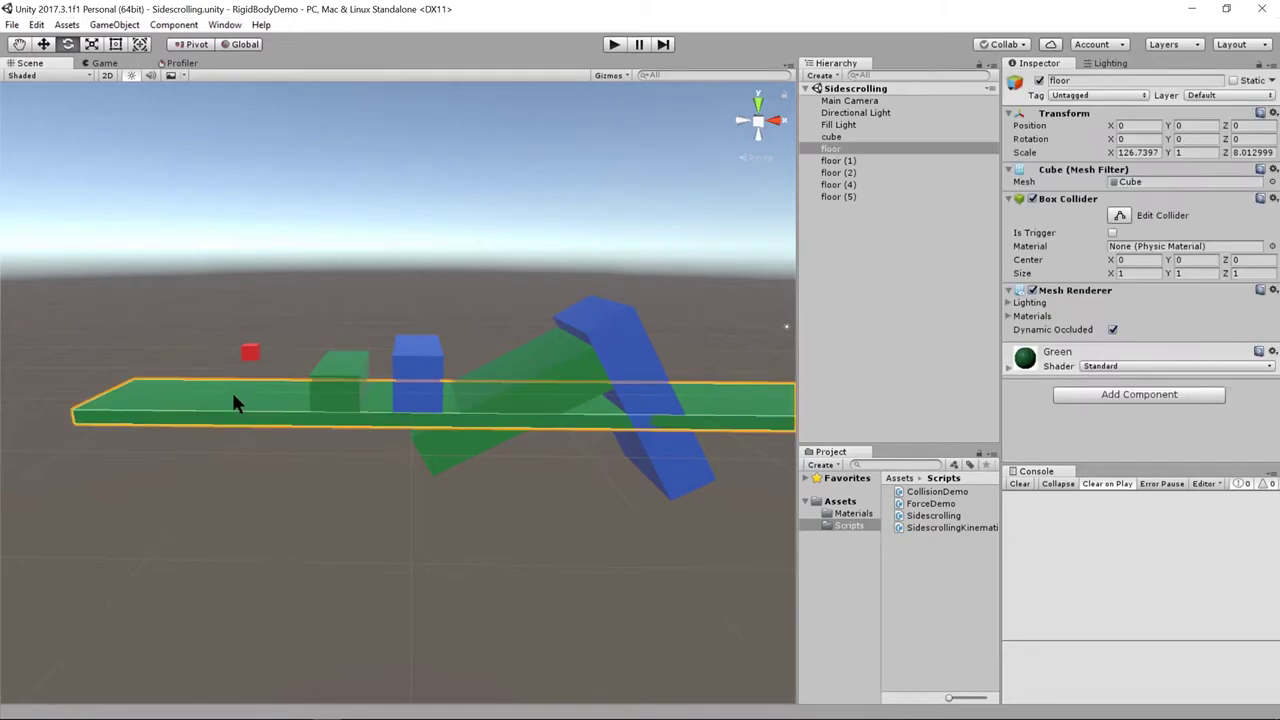
left_click(339, 359)
left_click(424, 364)
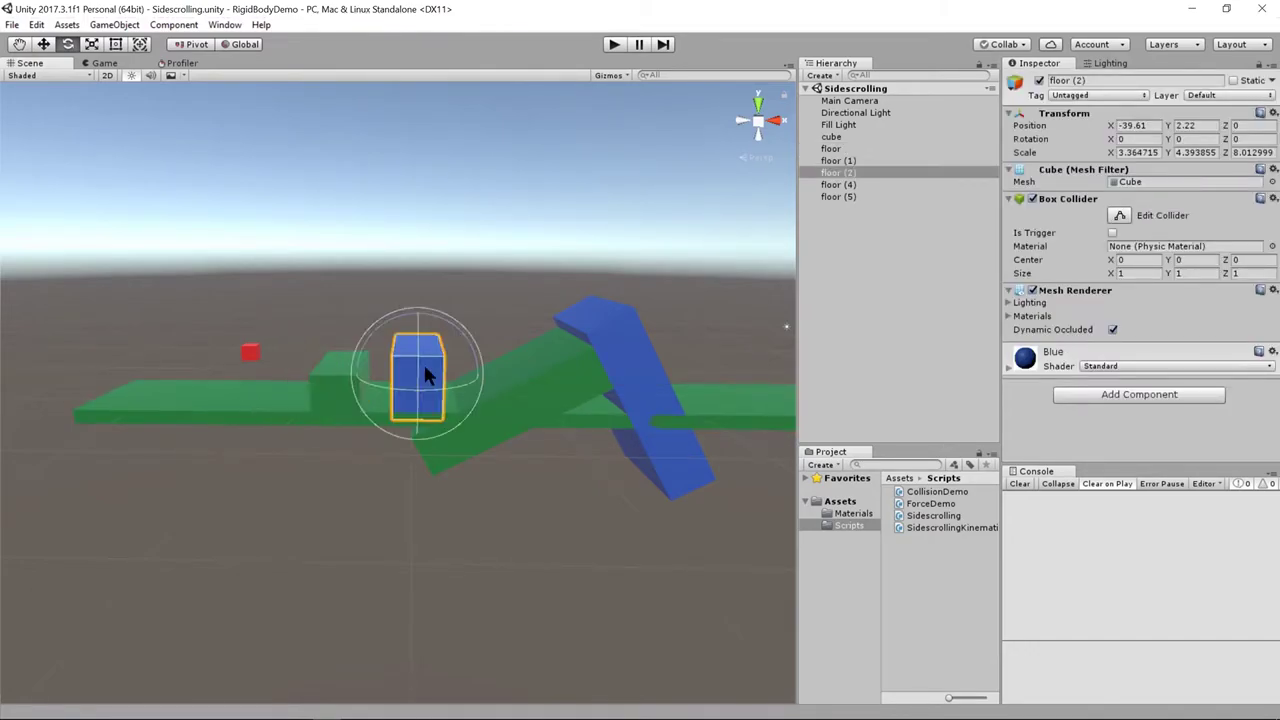
left_click(586, 372)
left_click(606, 352)
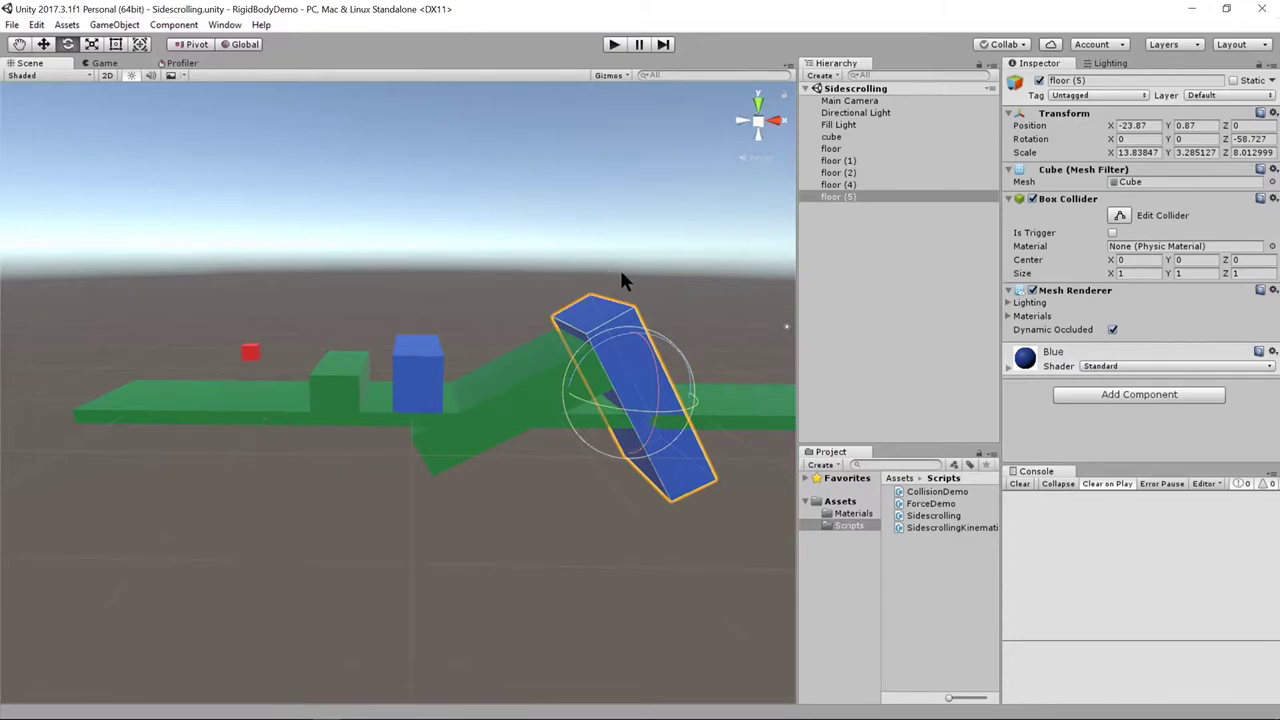
left_click(249, 358)
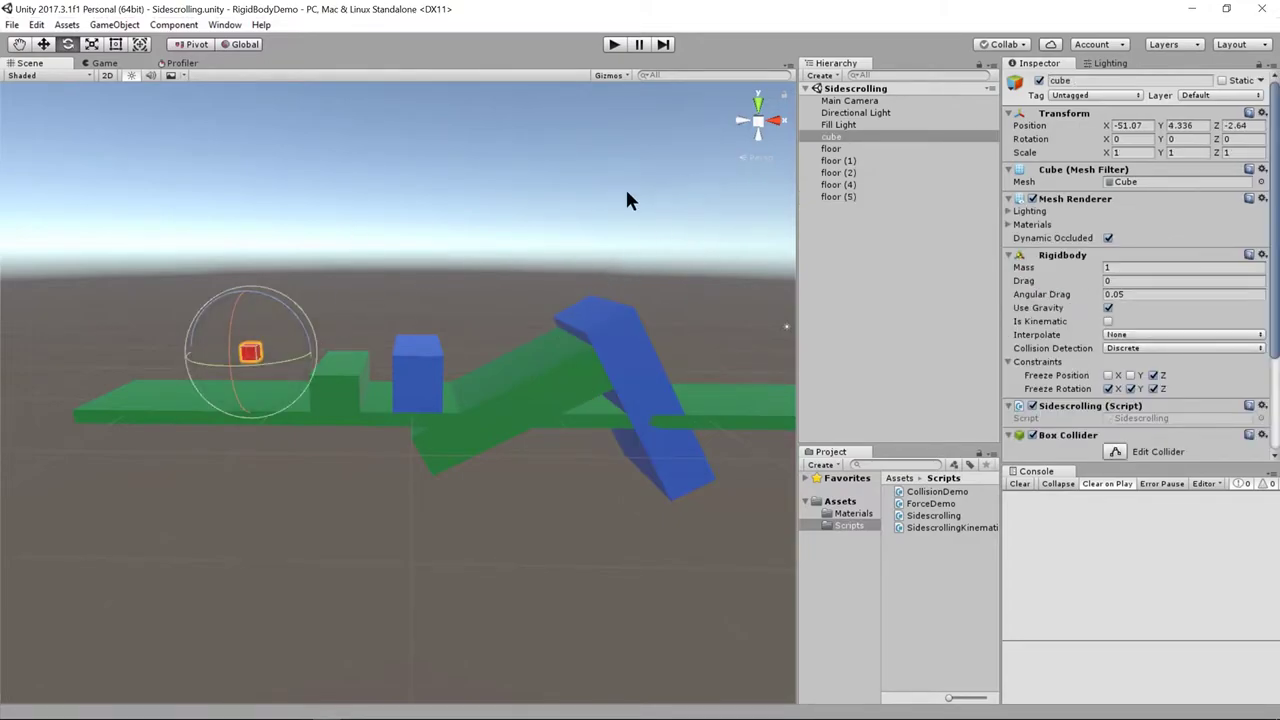
key("alt")
Step: Play the Sidescrolling level, running the cube left and right and jumping onto the blue block
left_click(613, 45)
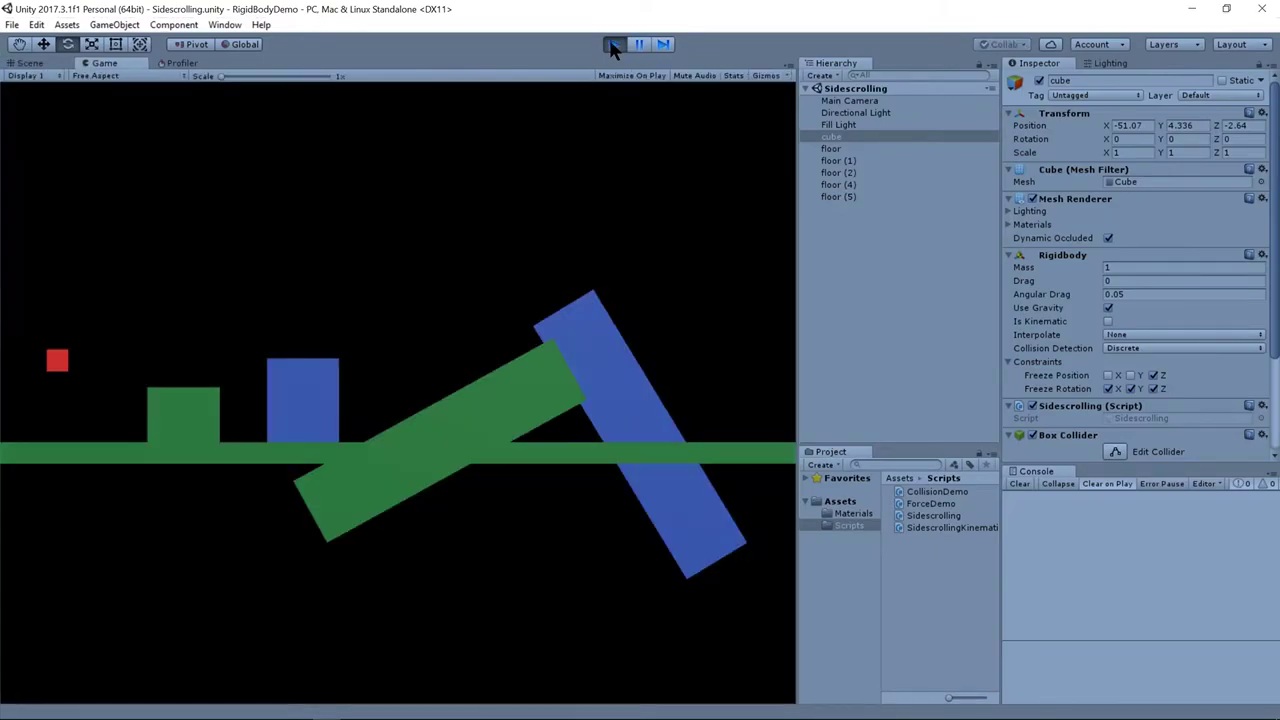
key("Right")
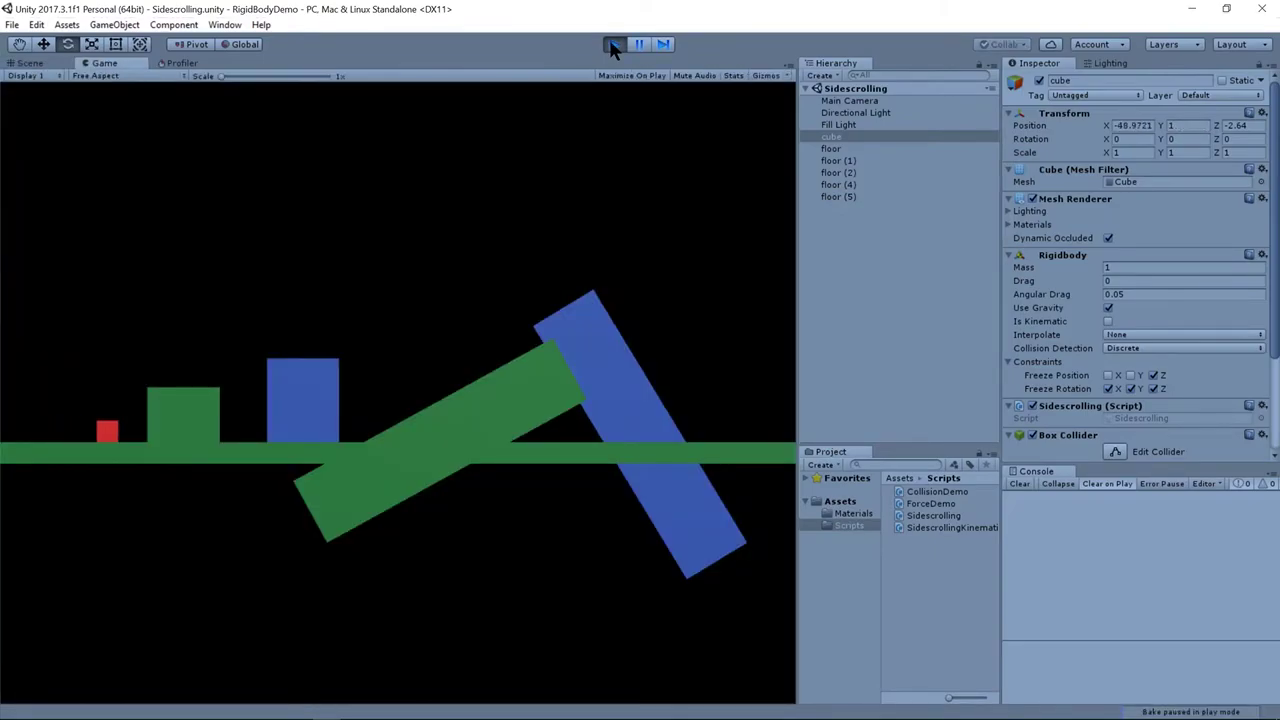
key("Left")
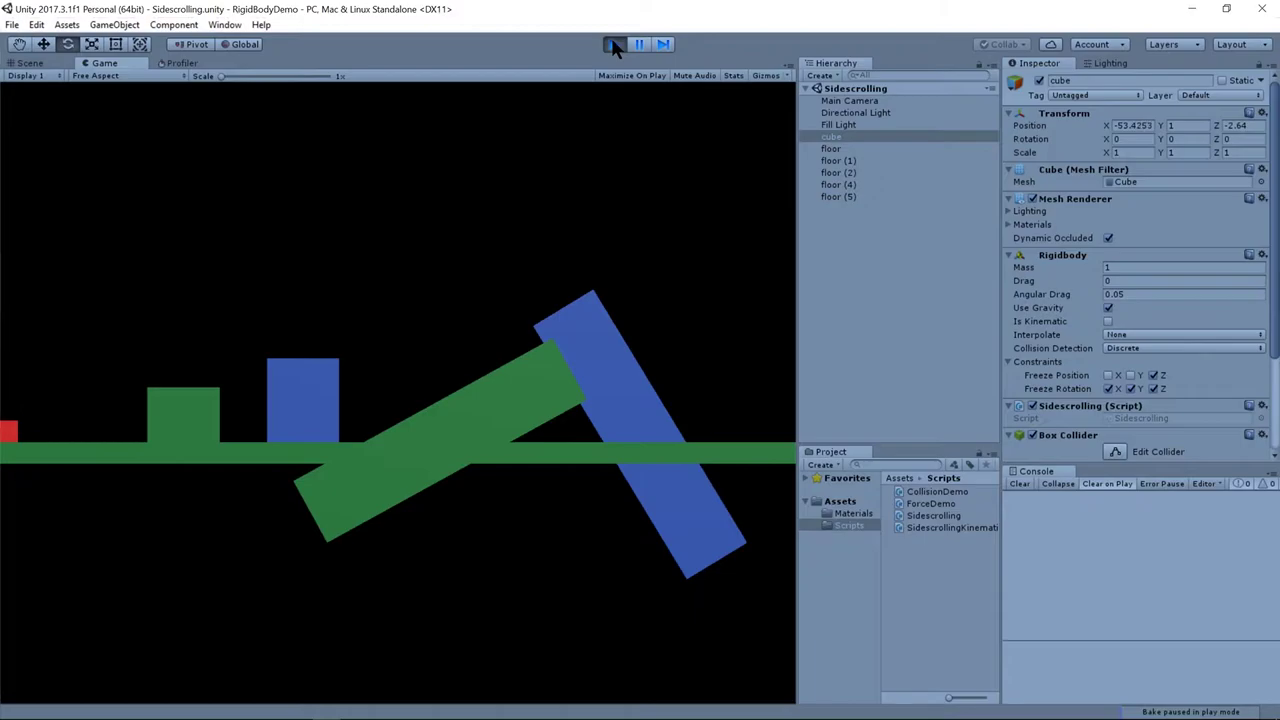
key("Right")
key("Left")
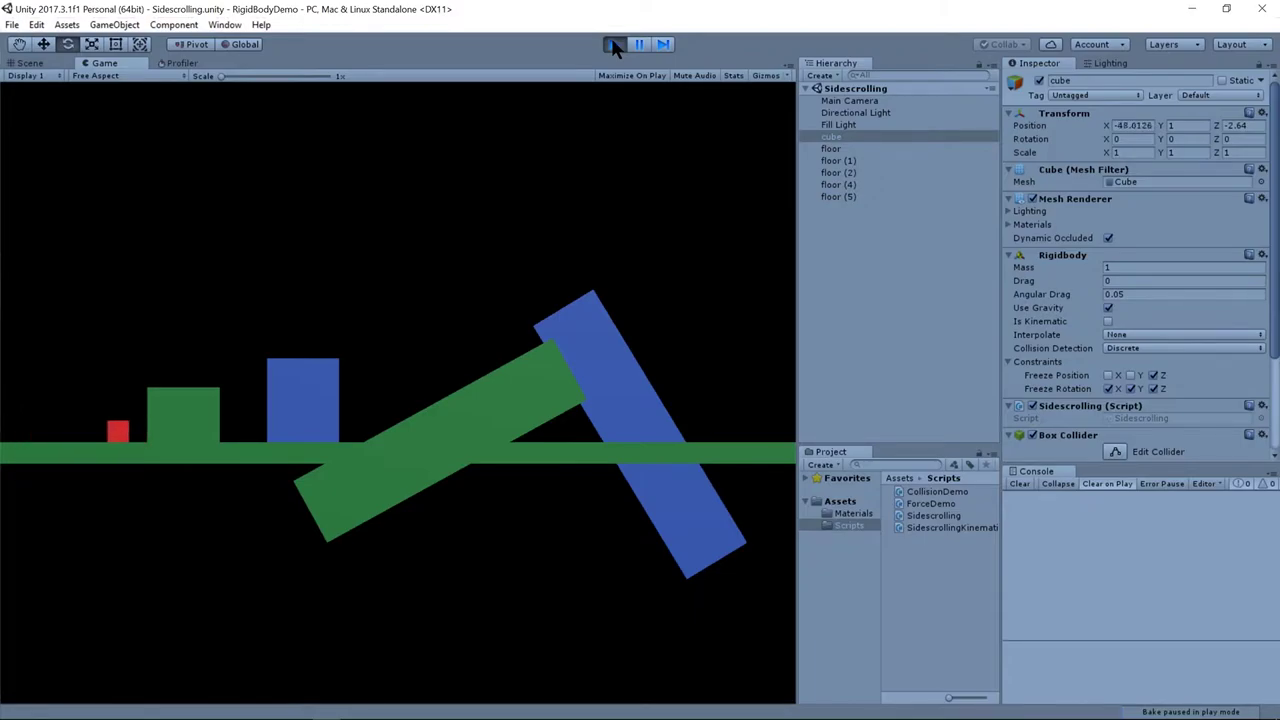
key("space")
key("Right")
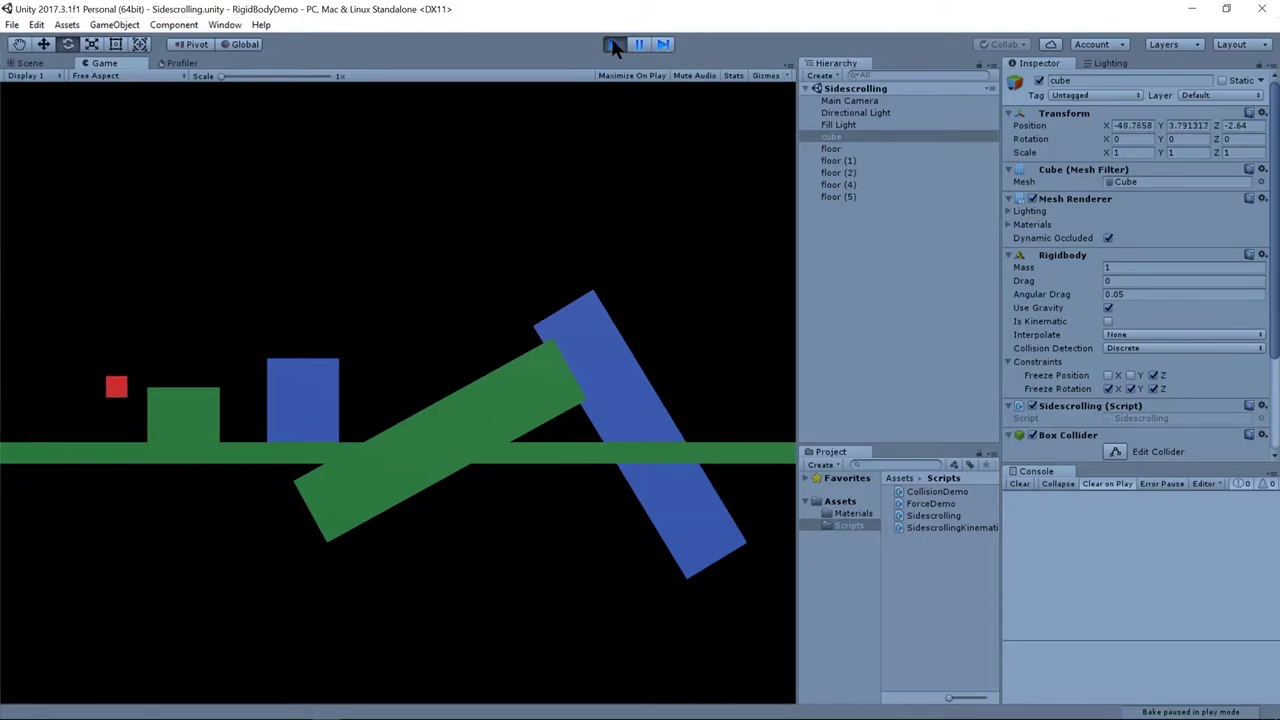
key("space")
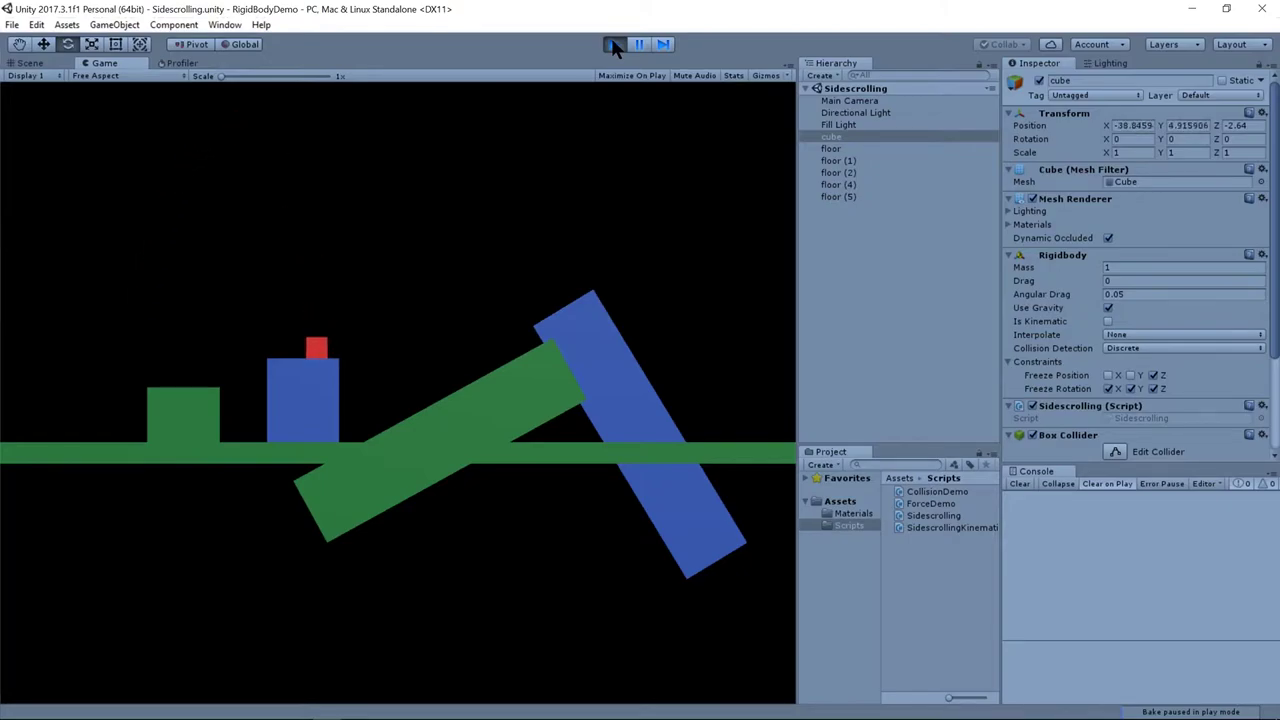
key("Left")
key("Right")
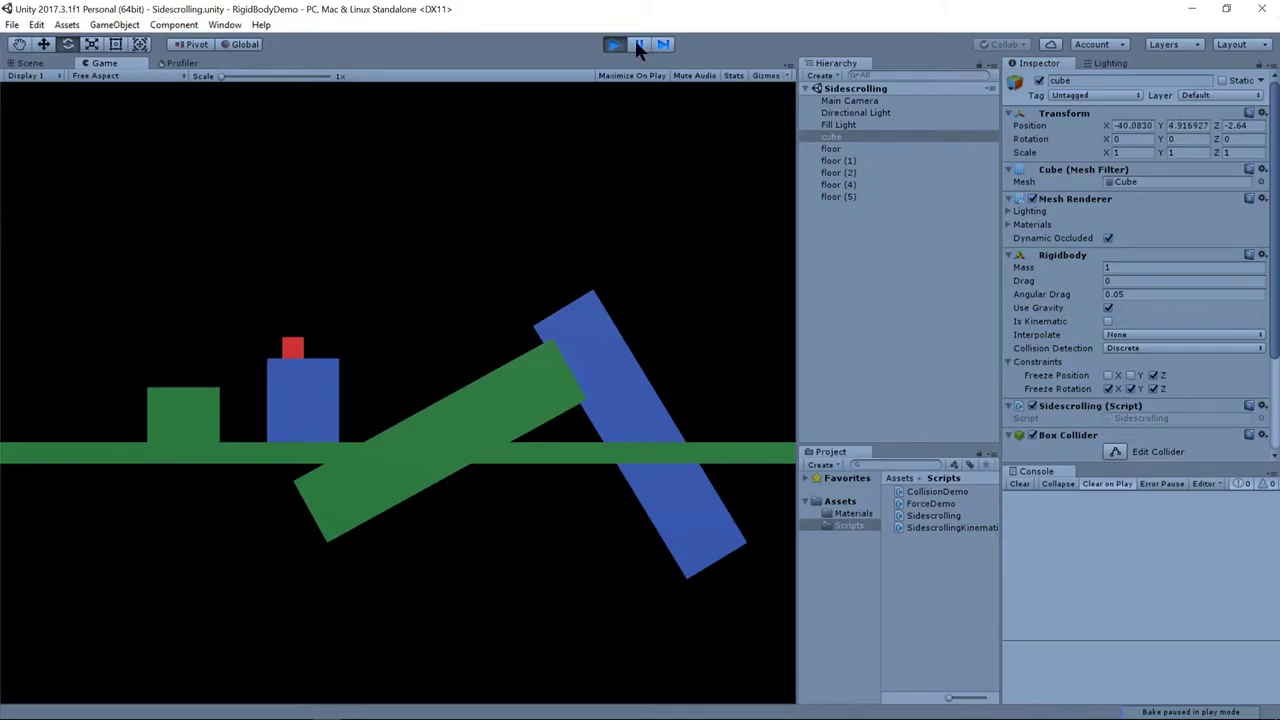
Step: Pause the game and select the cube before going back to Sidescrolling.cs
left_click(637, 45)
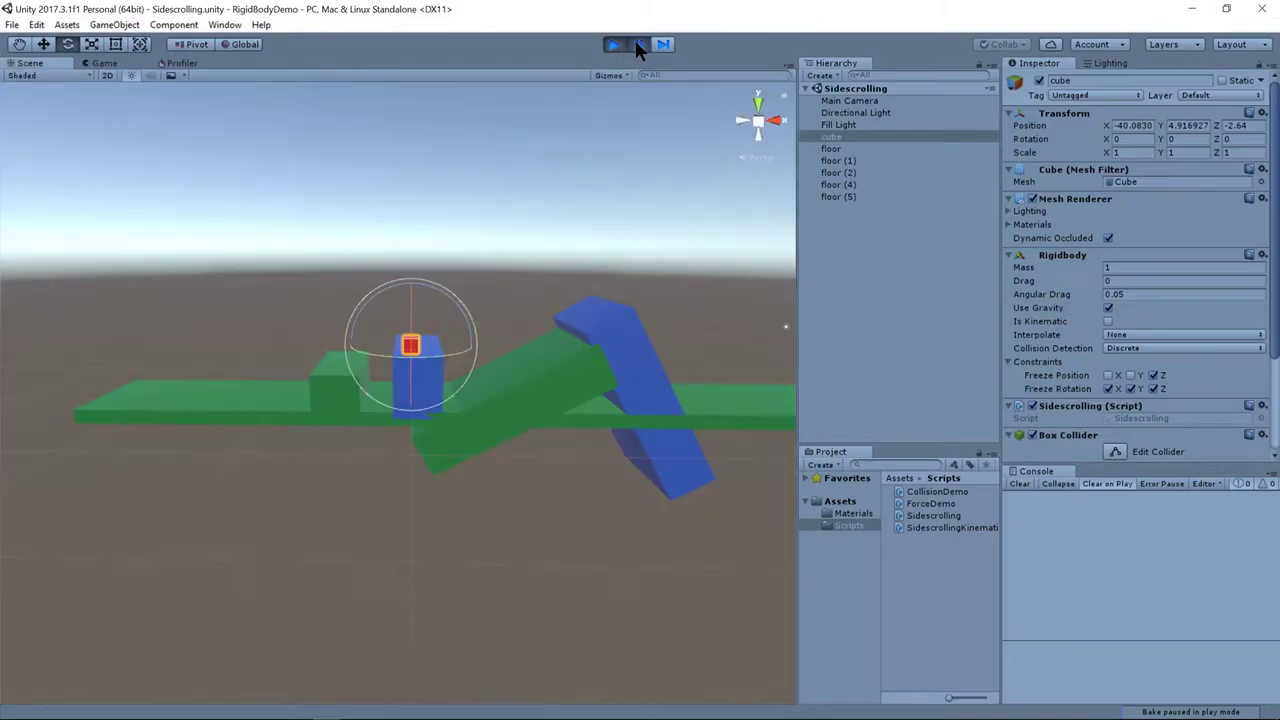
left_click(843, 137)
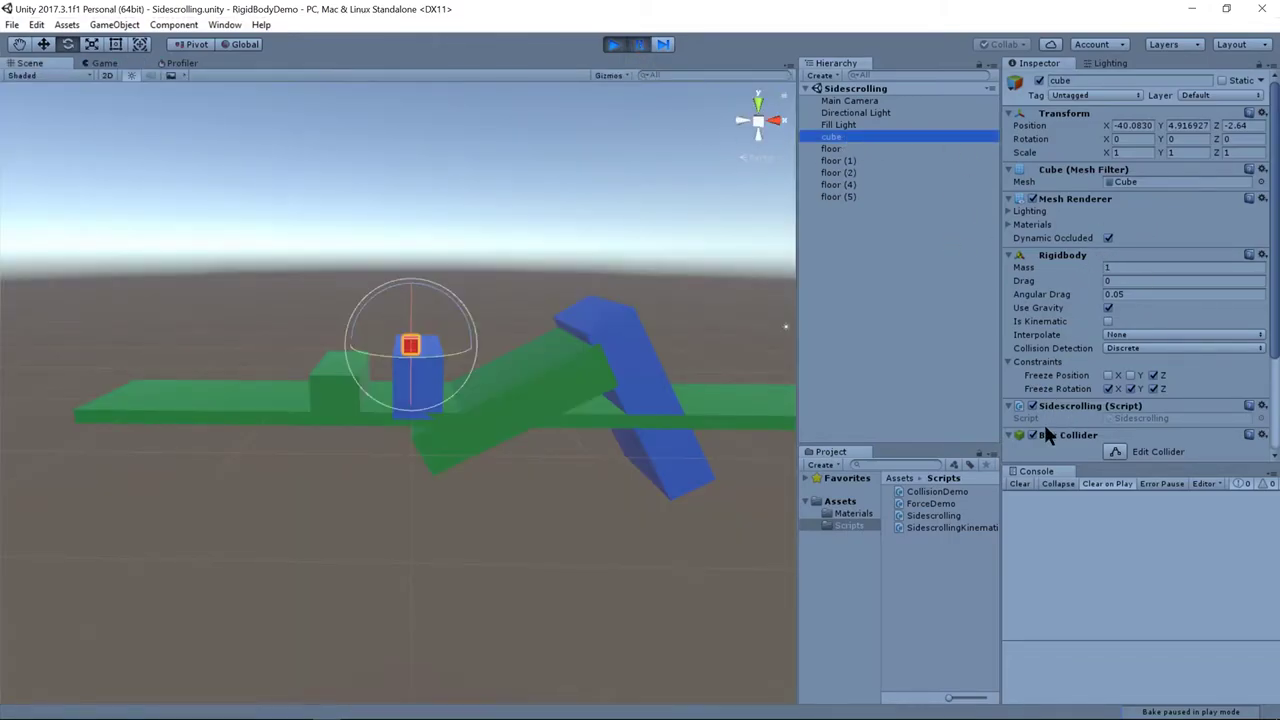
key("alt+Tab")
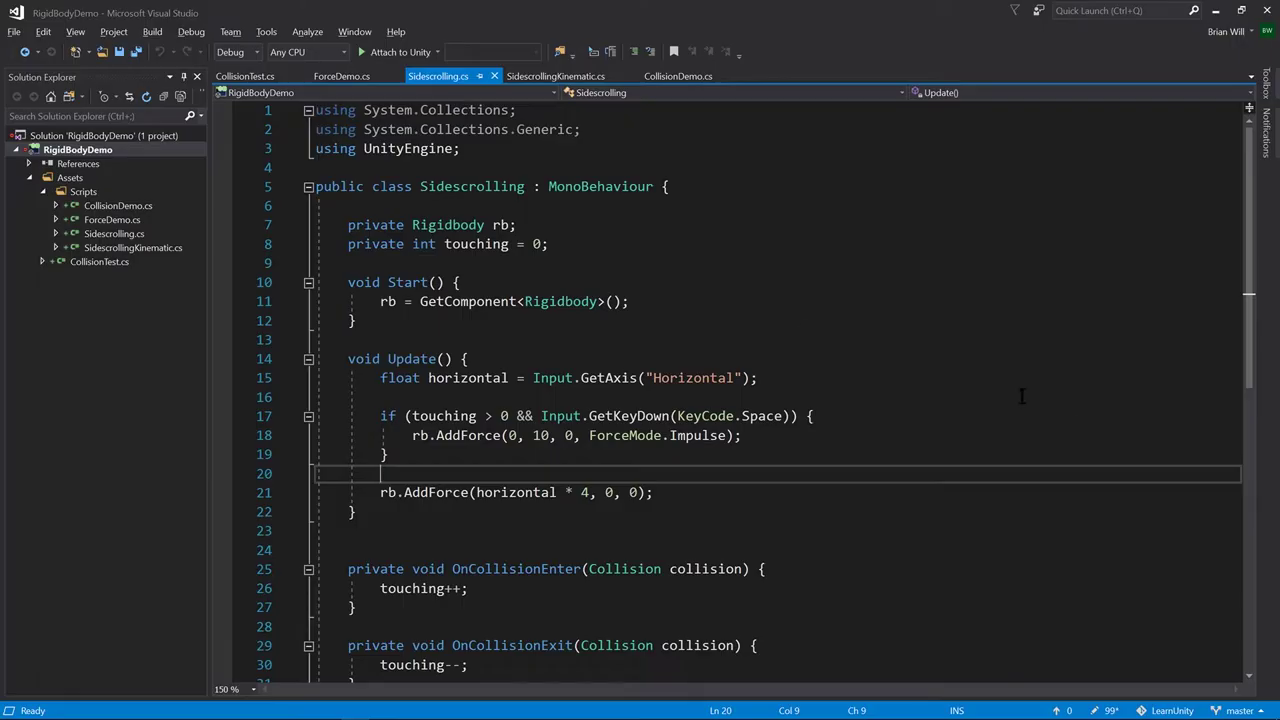
left_click(660, 210)
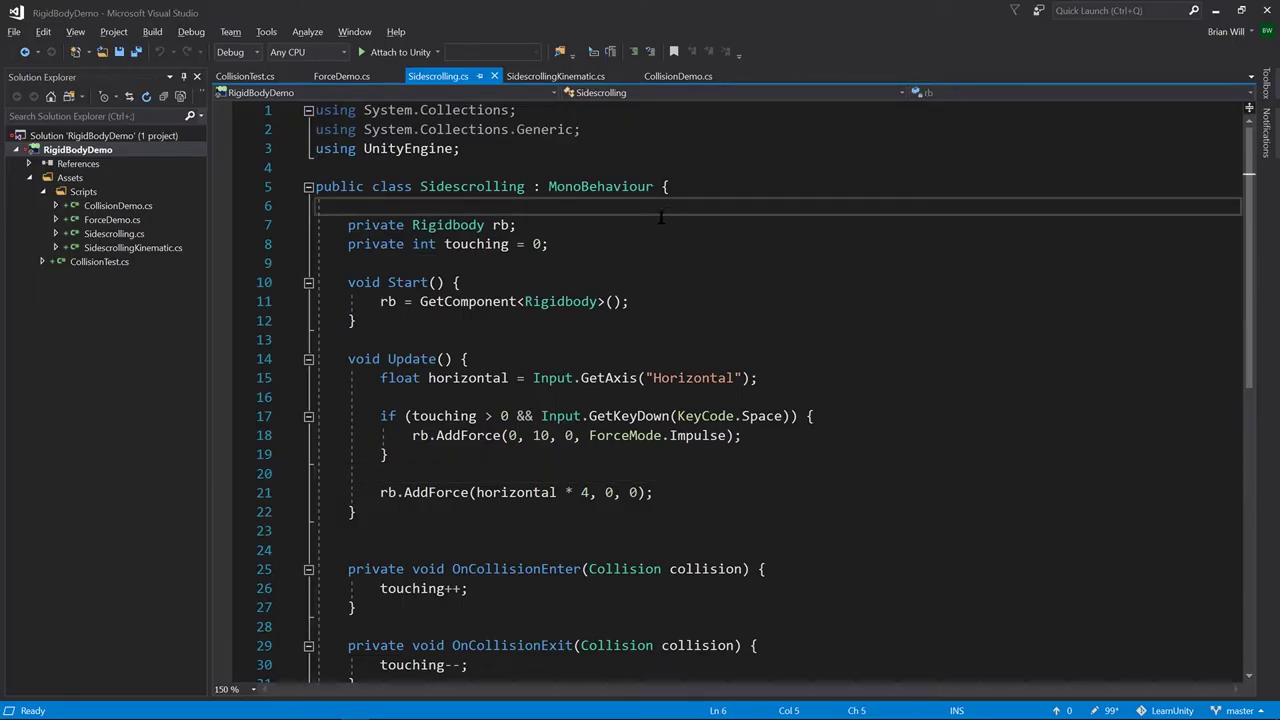
double_click(445, 226)
left_click(550, 225)
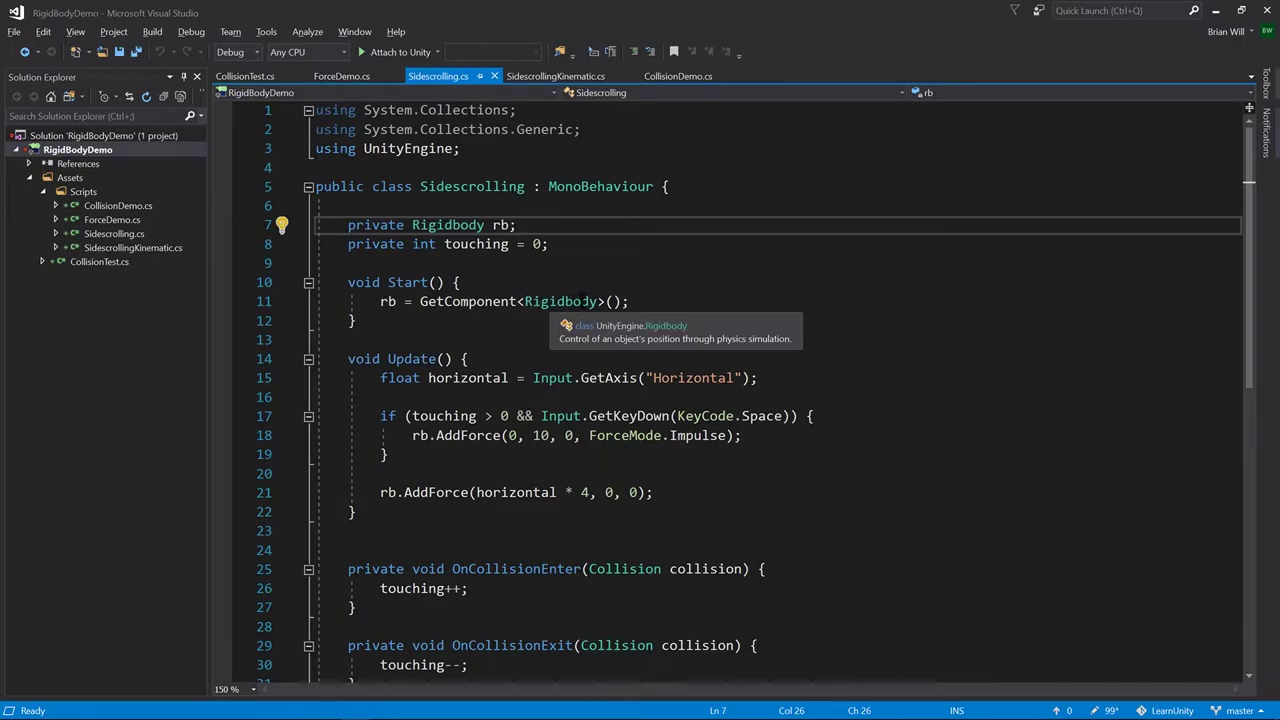
left_click(421, 291)
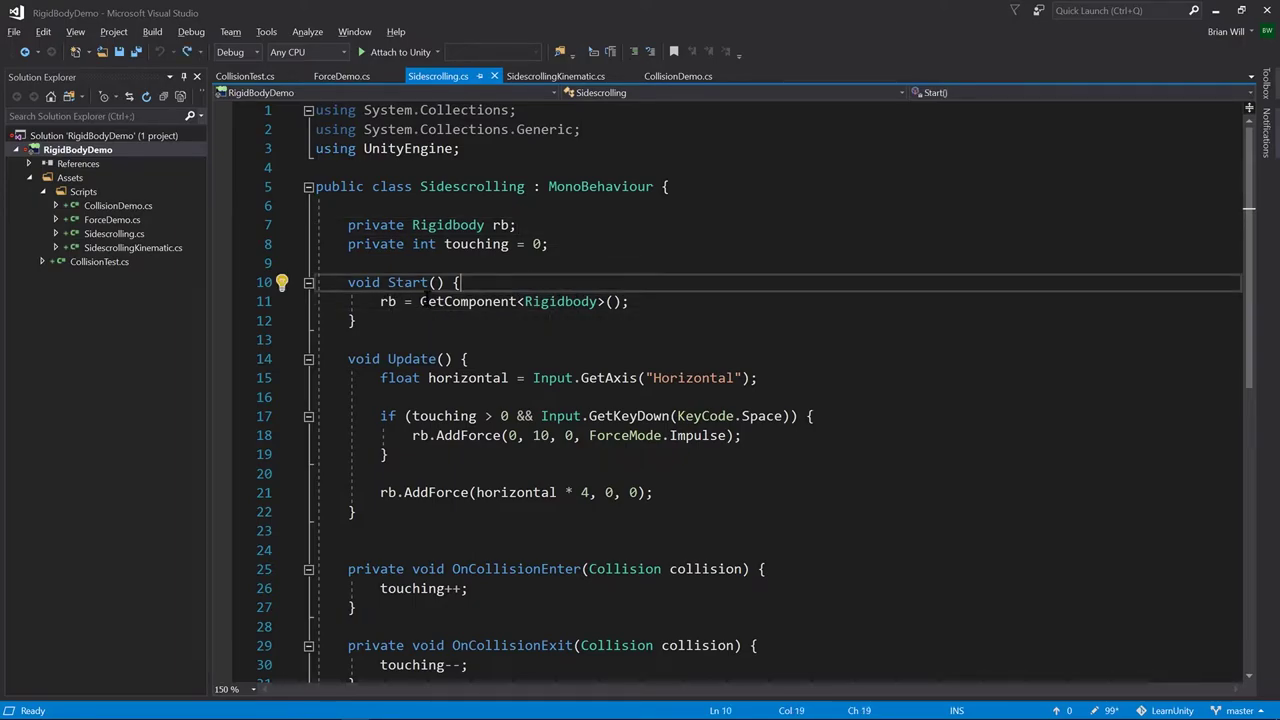
left_click(421, 302)
type("this.")
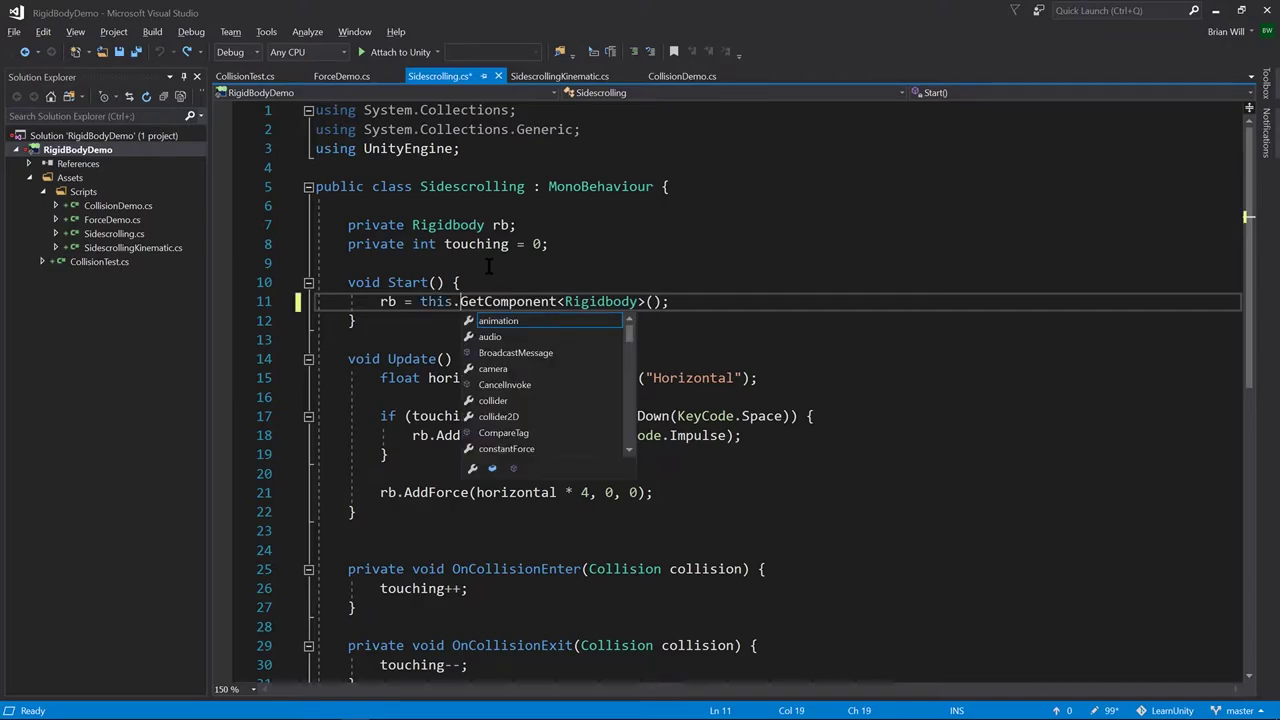
key("Escape")
key("Left")
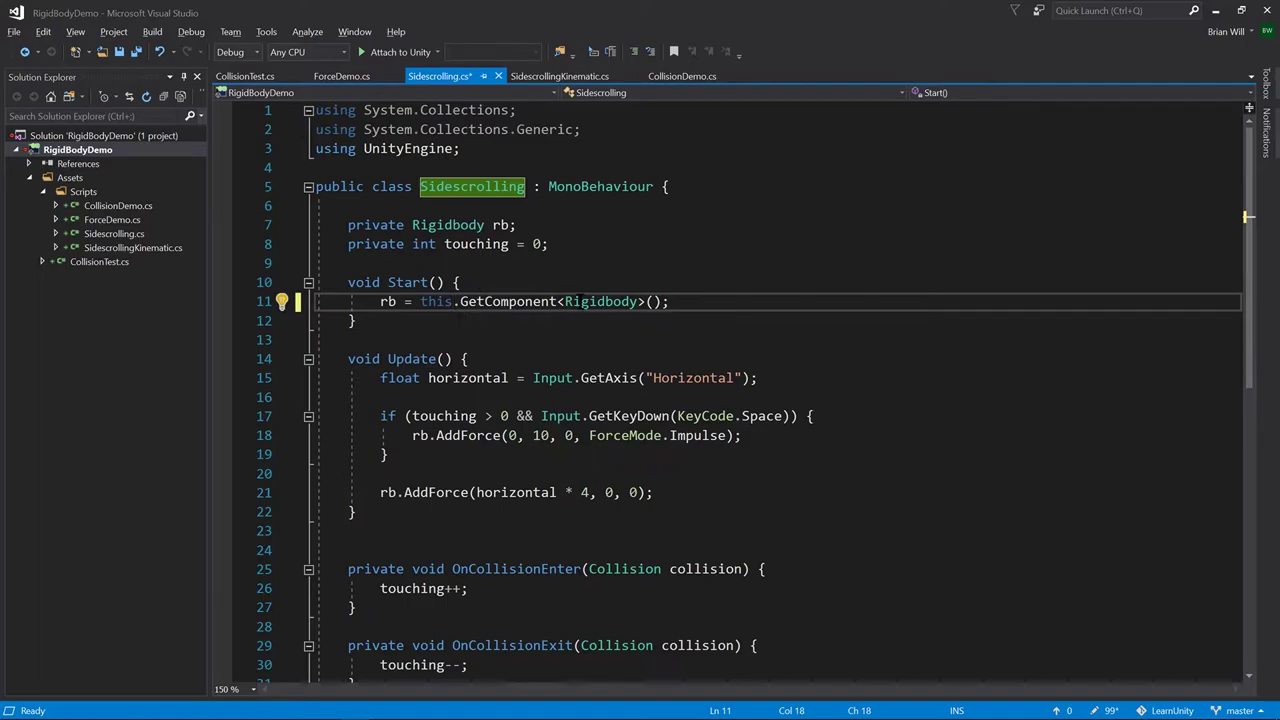
key("ctrl+Right")
key("ctrl+Right")
key("ctrl+Right")
key("ctrl+shift+Right")
left_click(458, 313)
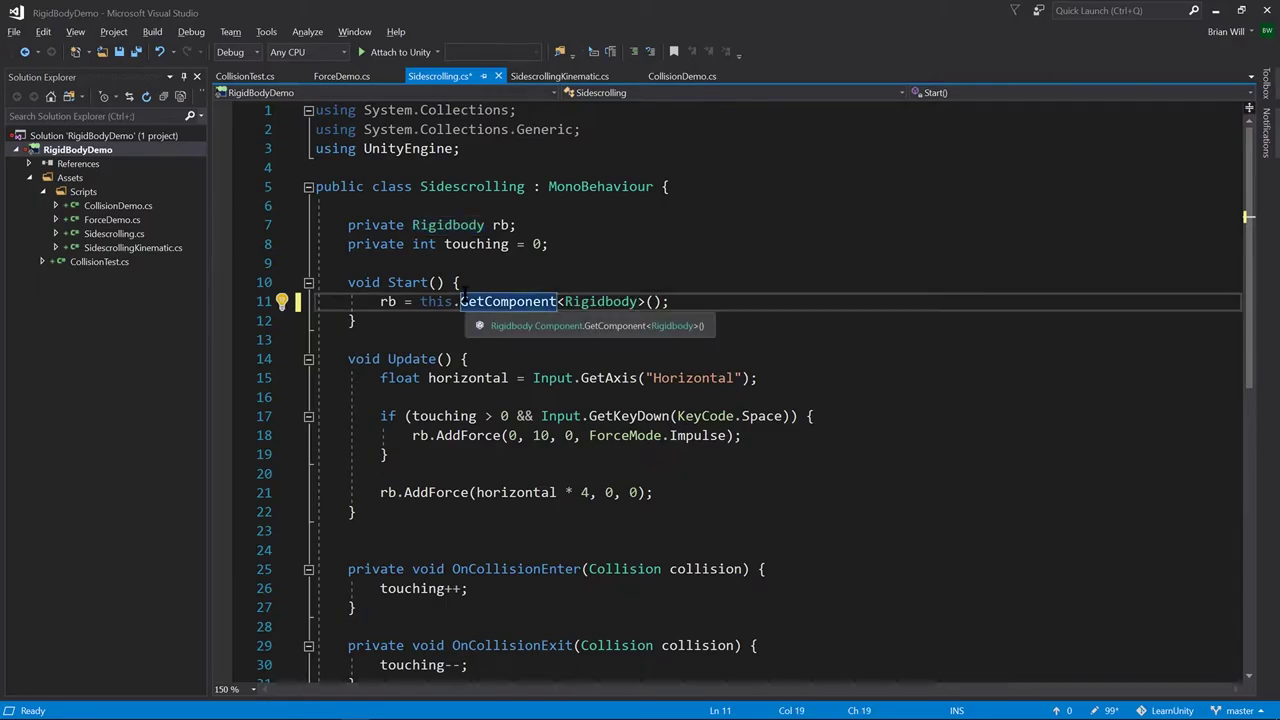
left_click_drag(420, 301, 458, 301)
key("Delete")
key("ctrl+s")
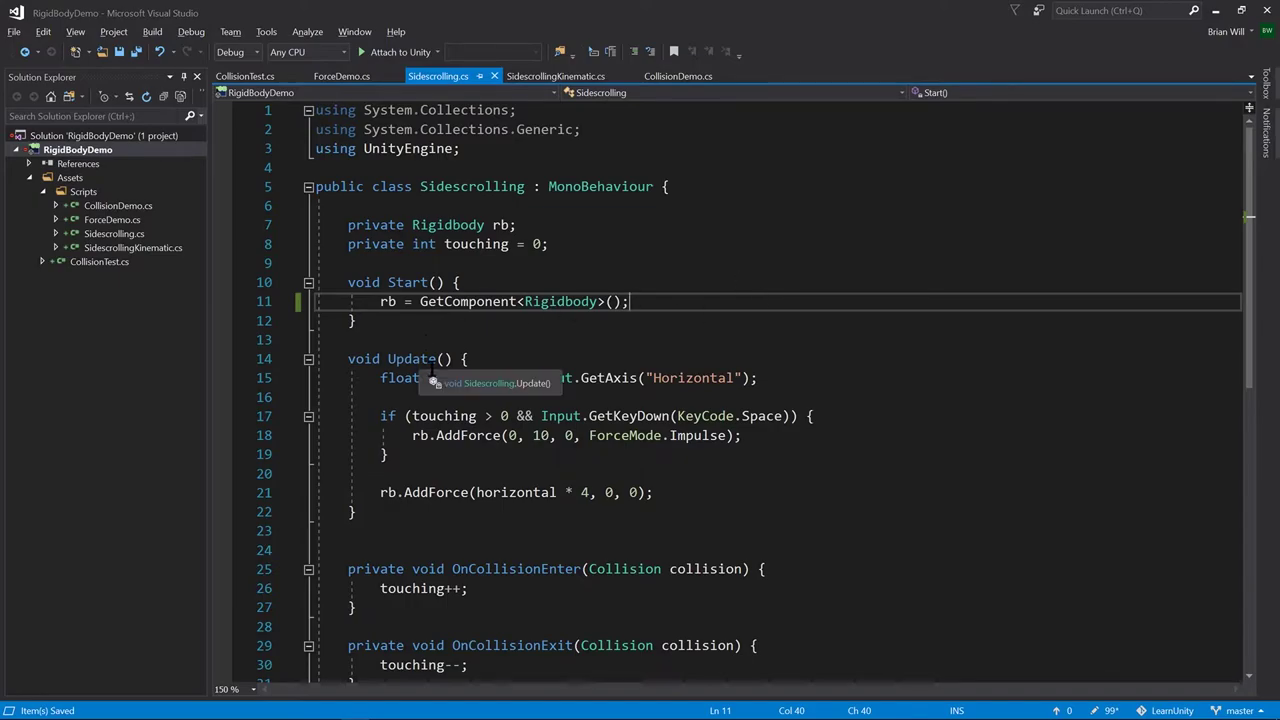
Step: Inspect the horizontal variable and the horizontal * 4 expression in the AddForce call on line 21
double_click(497, 378)
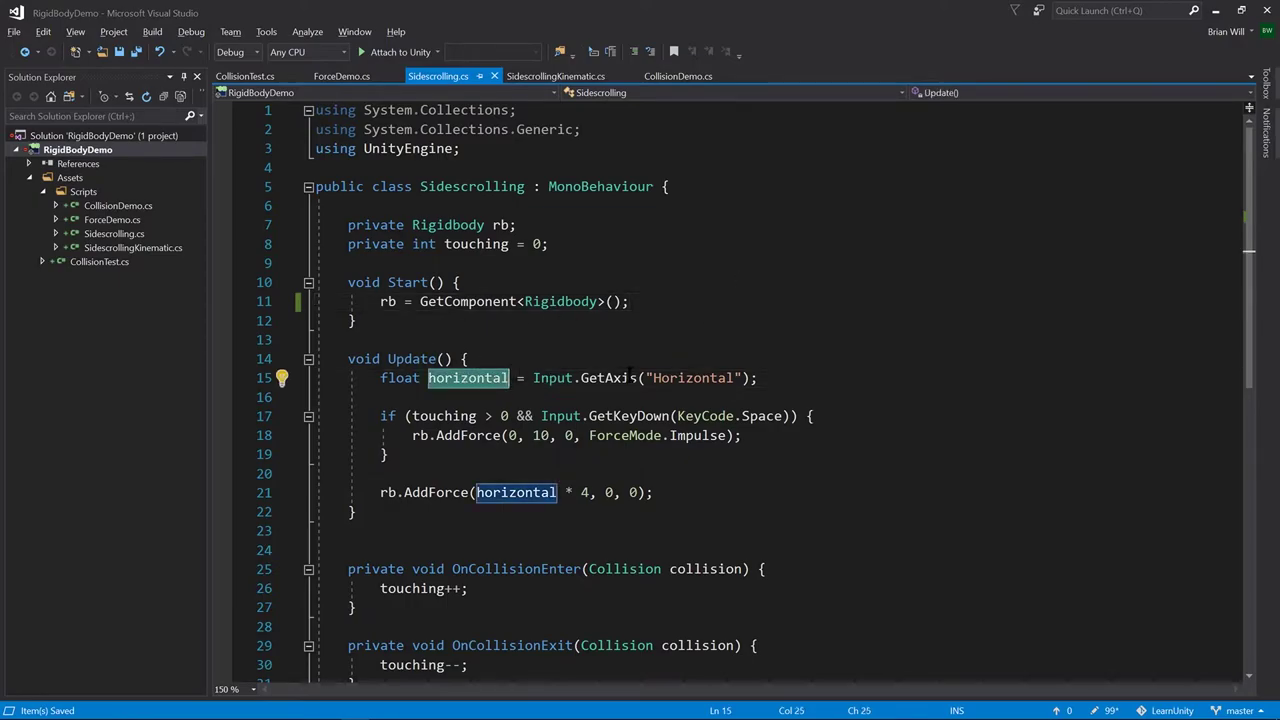
mouse_move(594, 380)
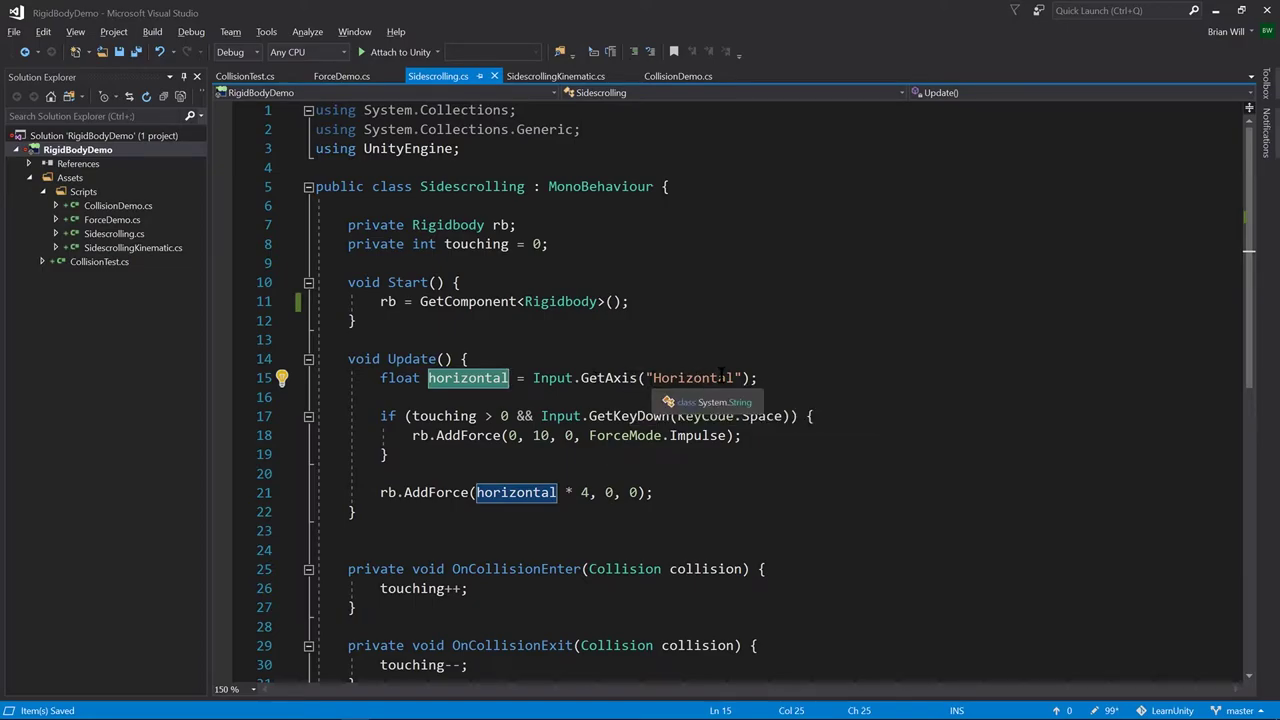
mouse_move(481, 378)
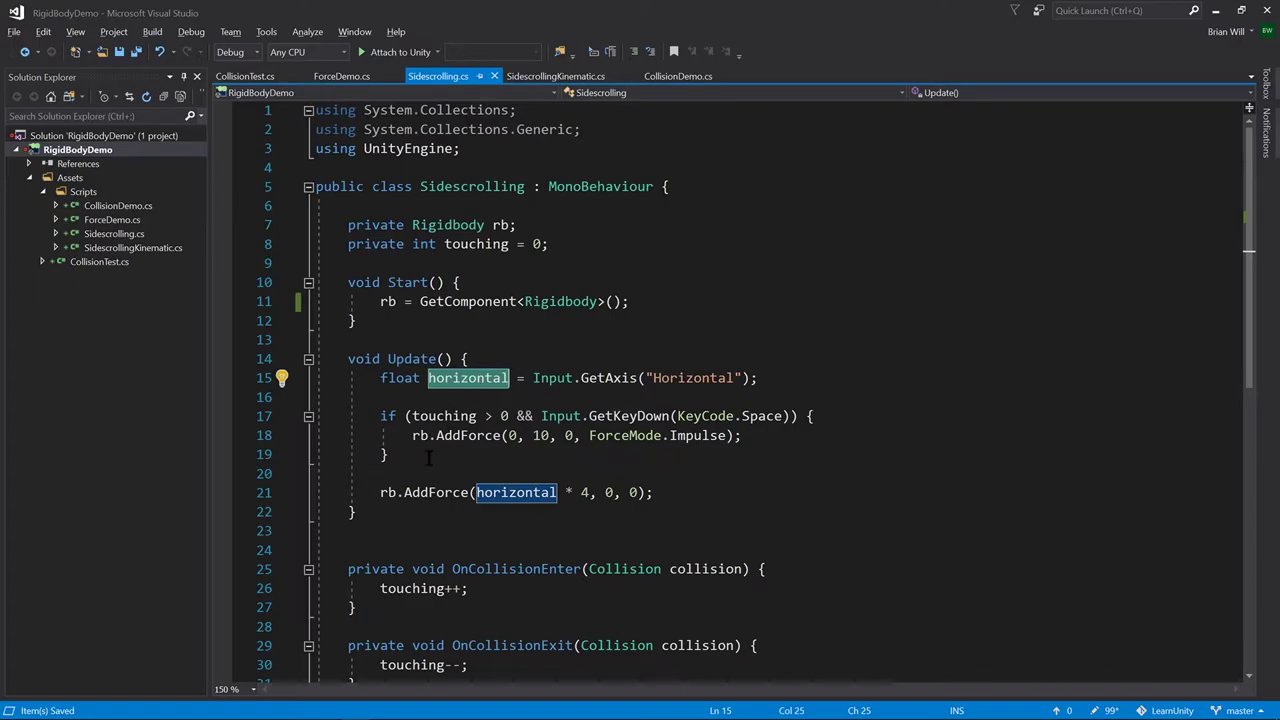
left_click(431, 492)
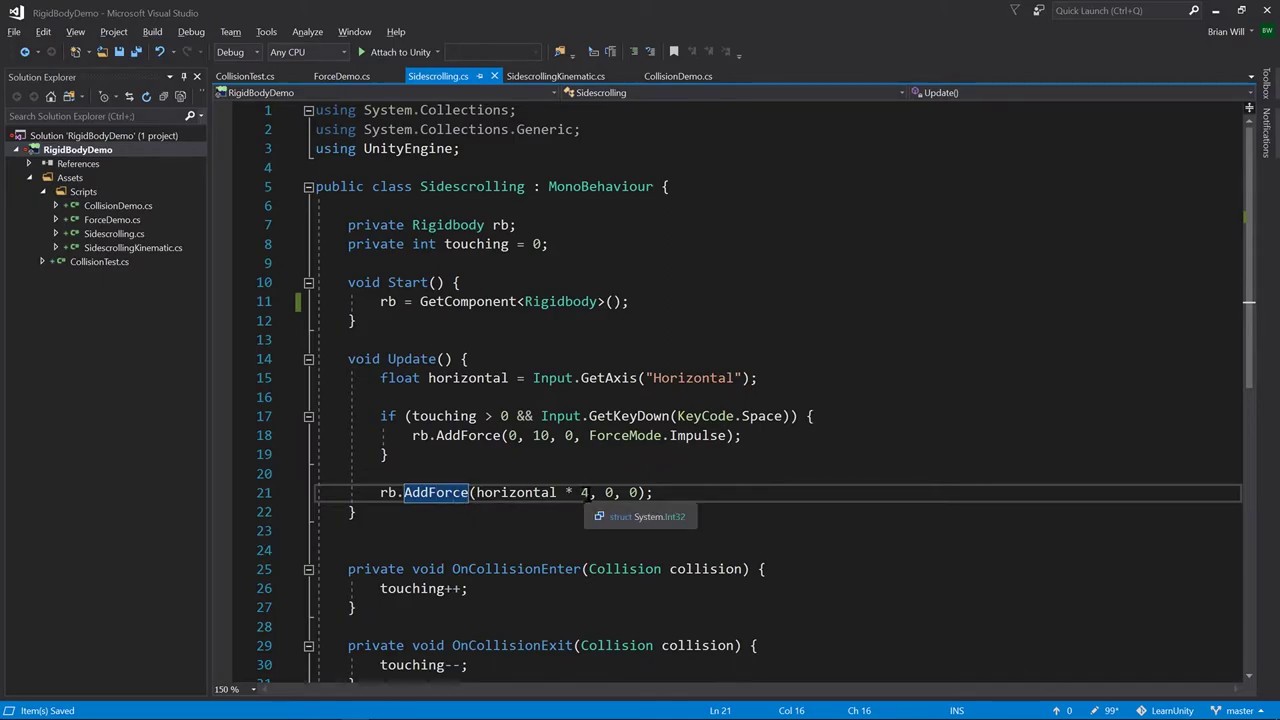
left_click_drag(590, 492, 477, 493)
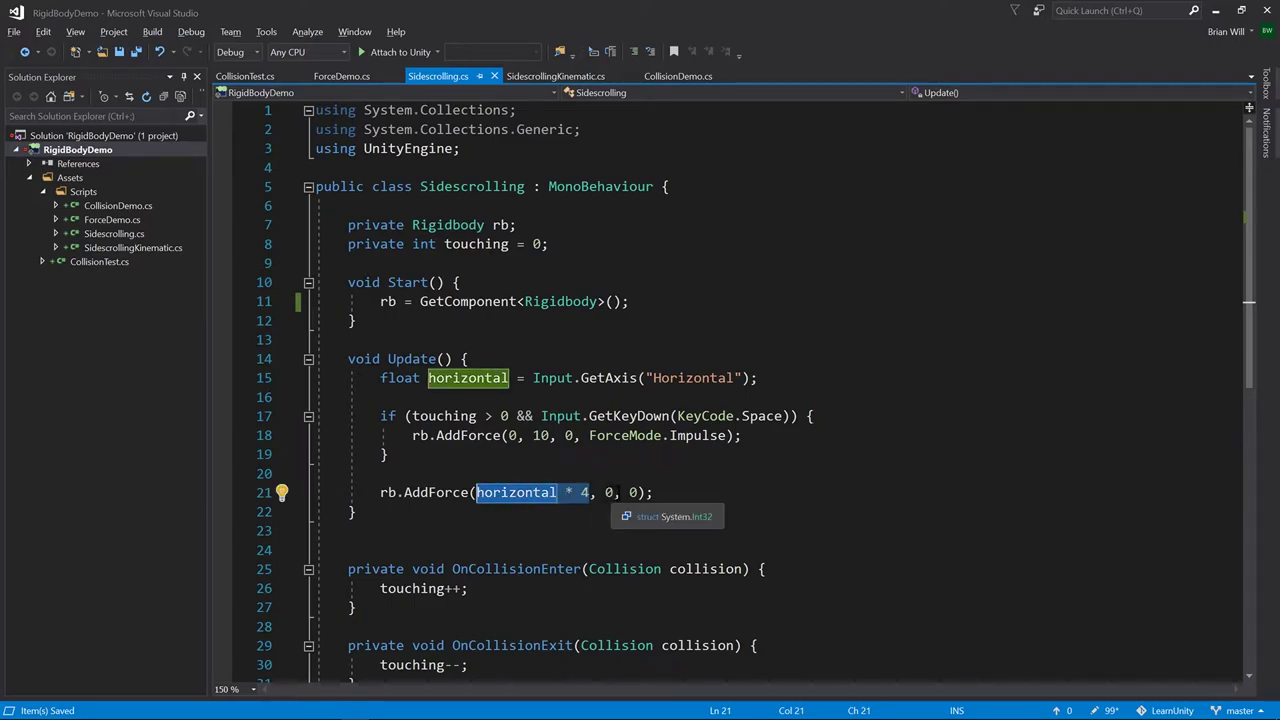
left_click(527, 470)
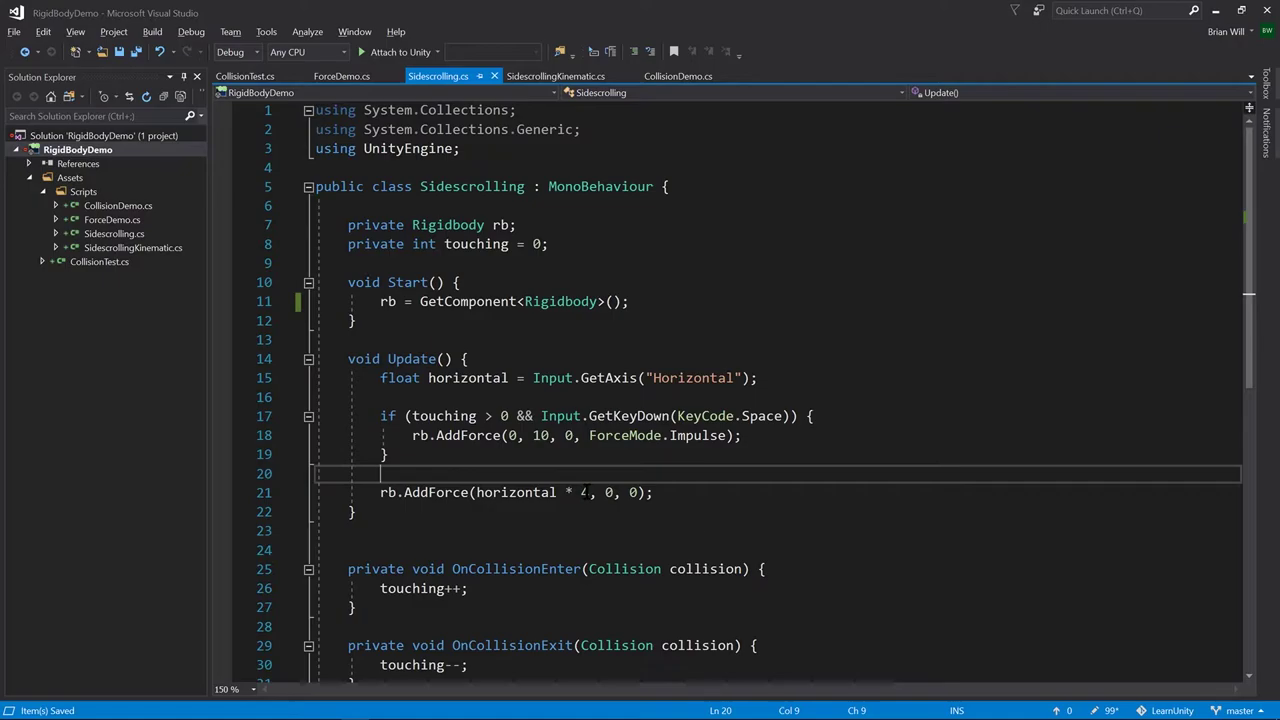
Step: Change the AddForce multiplier to horizontal * 5 and save Sidescrolling.cs
double_click(527, 492)
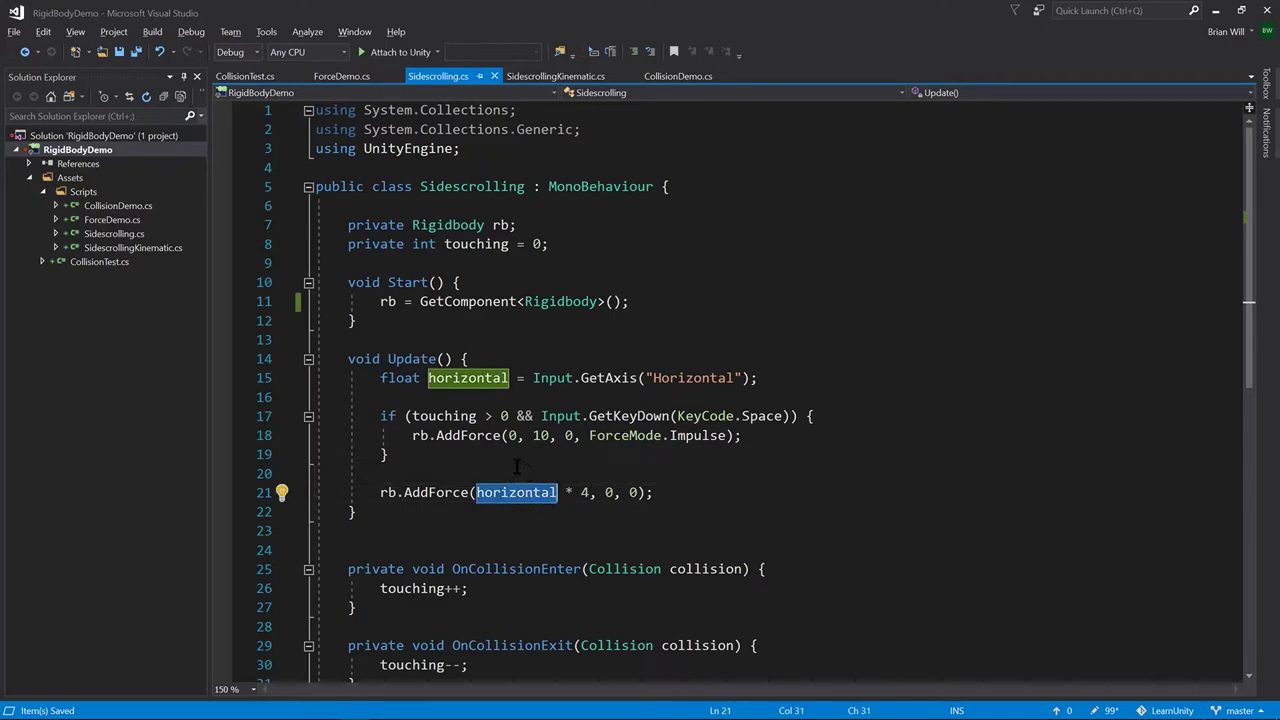
key("Right")
key("Right")
key("Right")
key("Right")
key("BackSpace")
type("5")
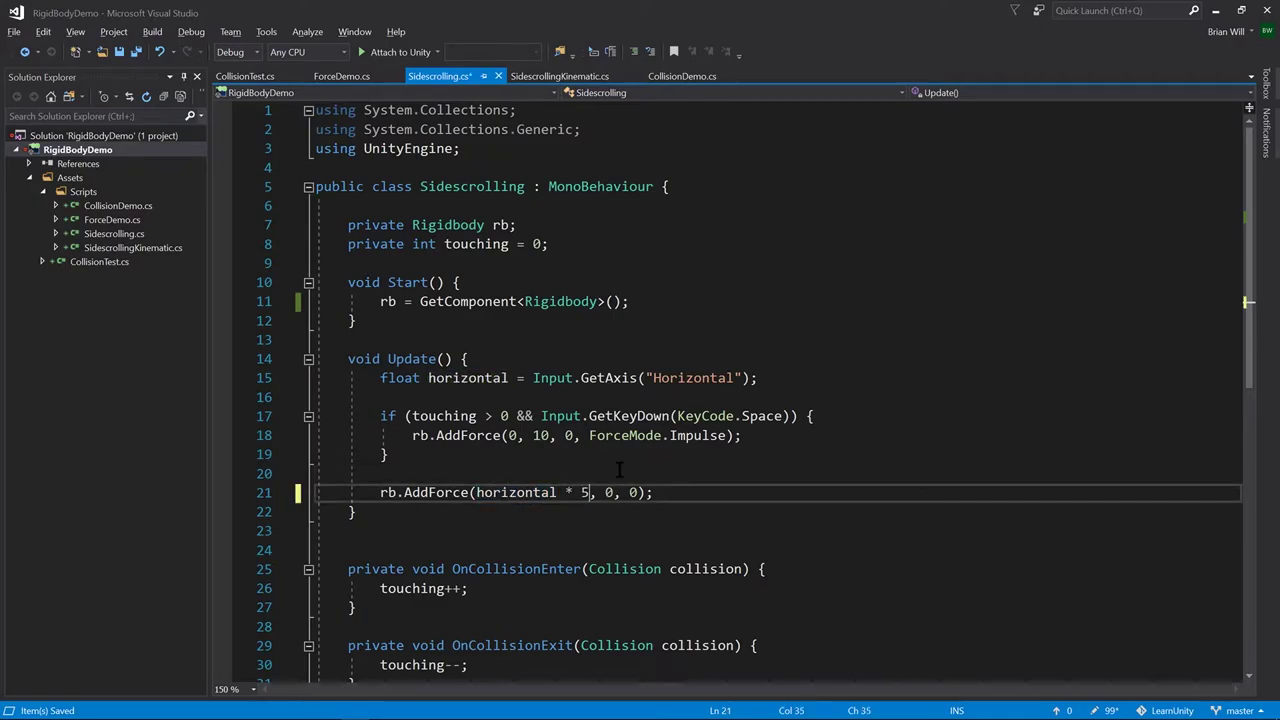
key("ctrl+s")
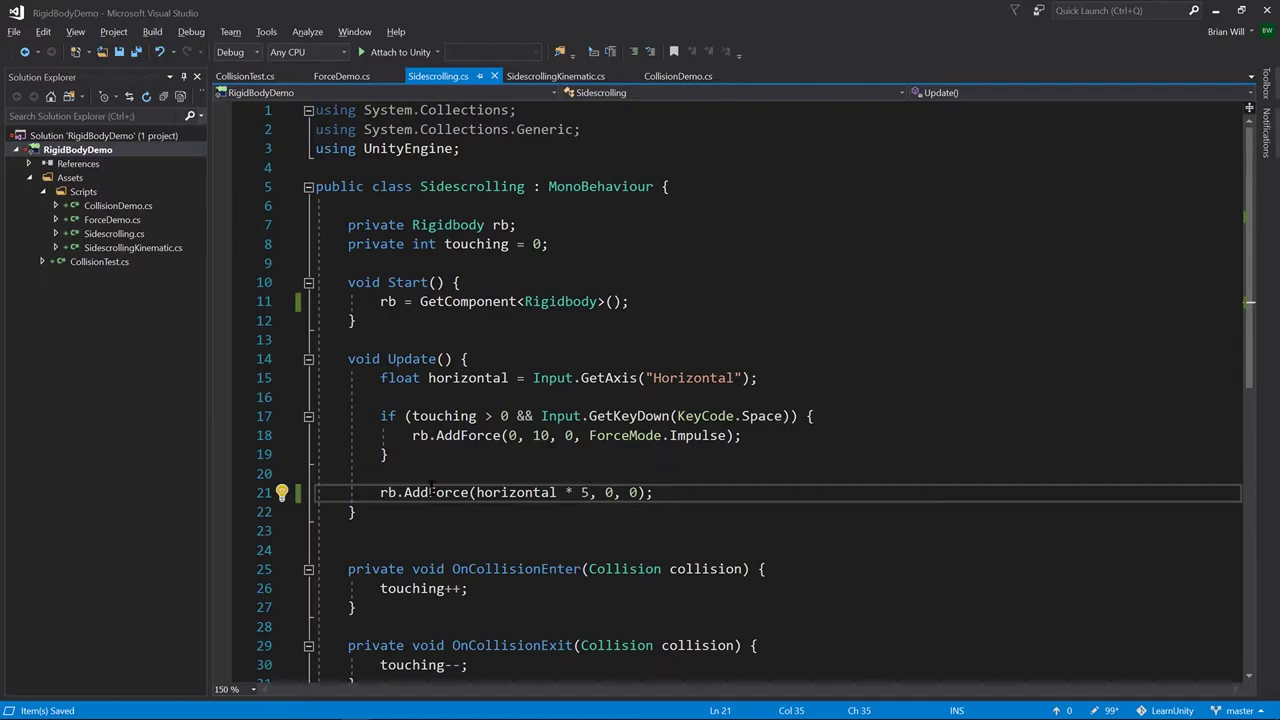
left_click(430, 460)
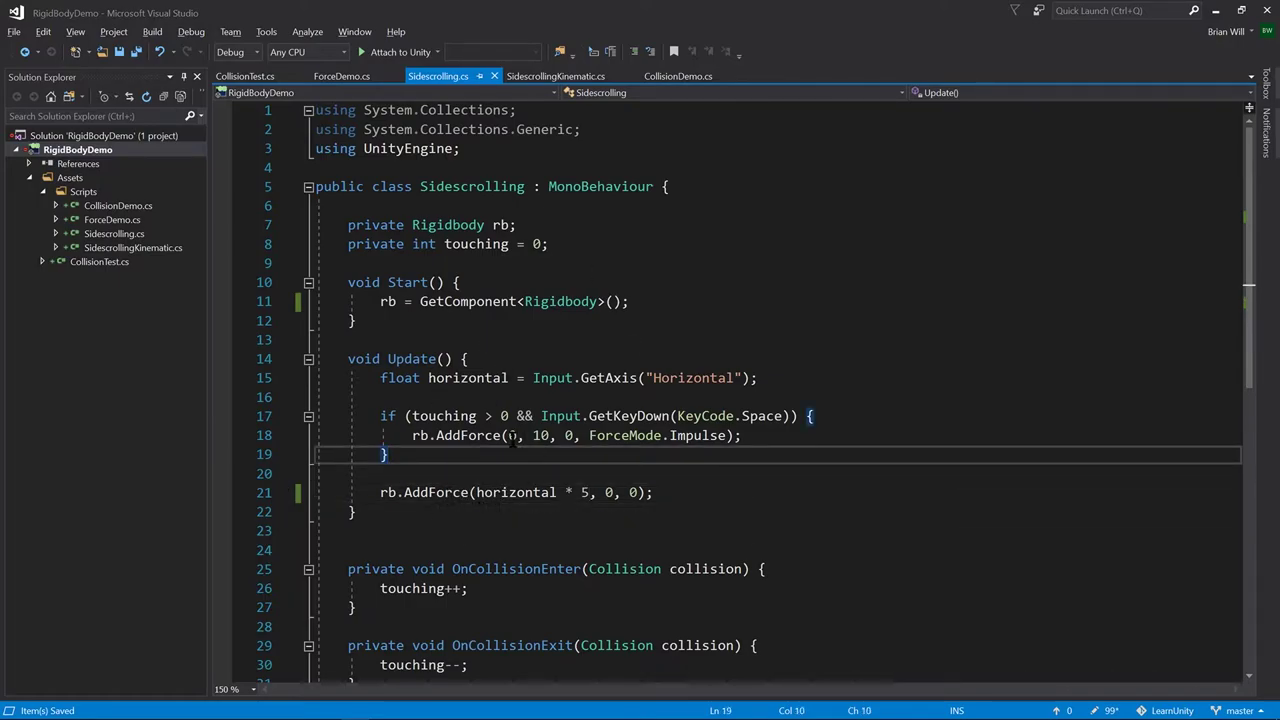
double_click(455, 491)
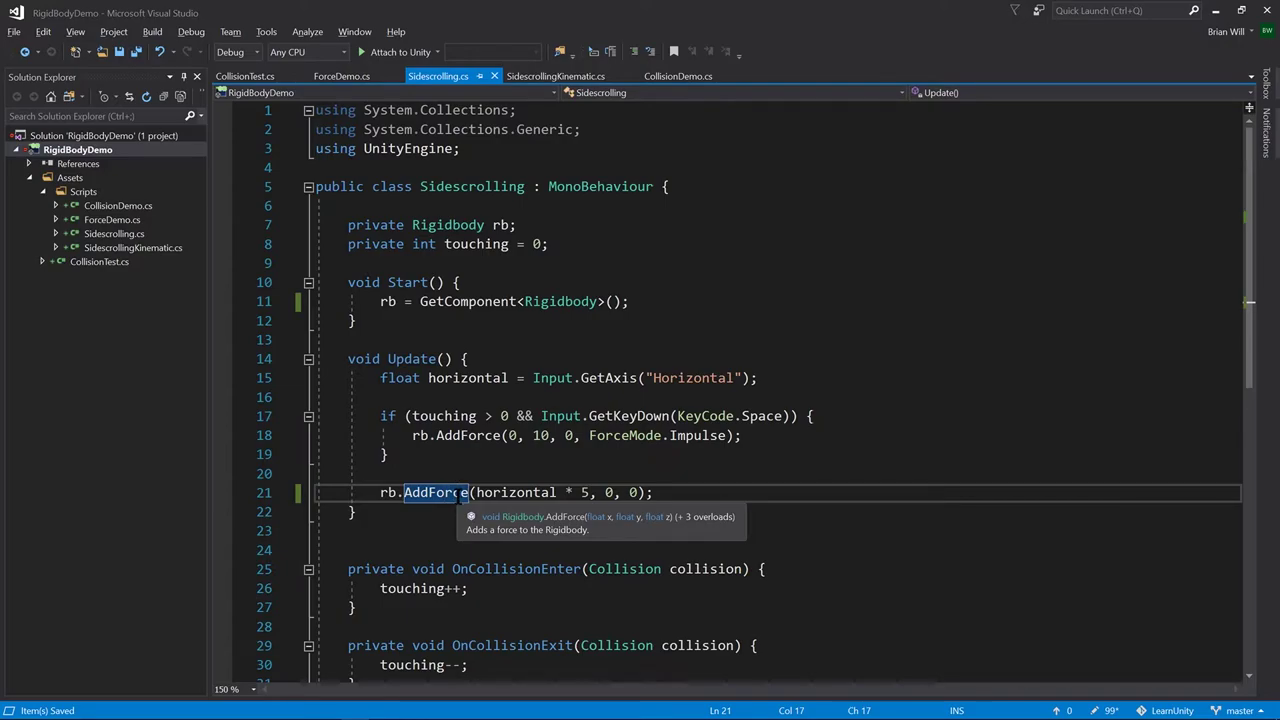
key("alt+Tab")
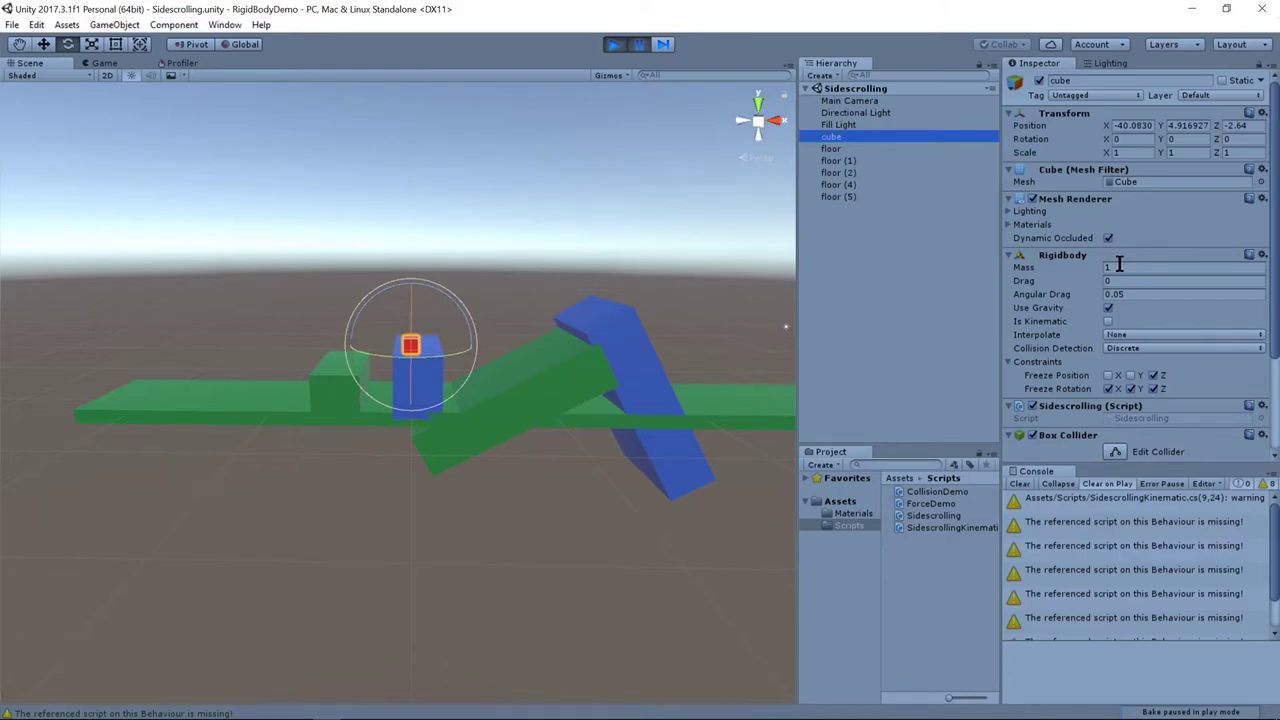
Step: Review the Input.GetKeyDown jump check on line 17 of Sidescrolling.cs
key("alt+Tab")
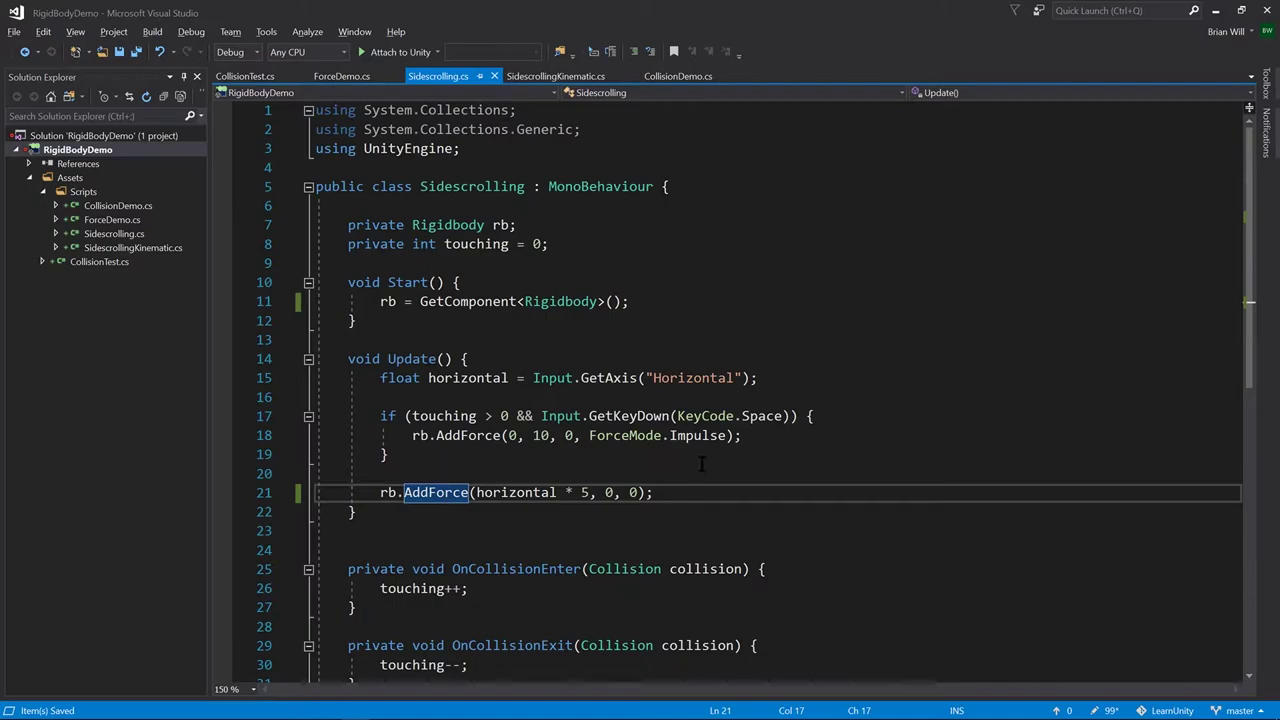
left_click(750, 437)
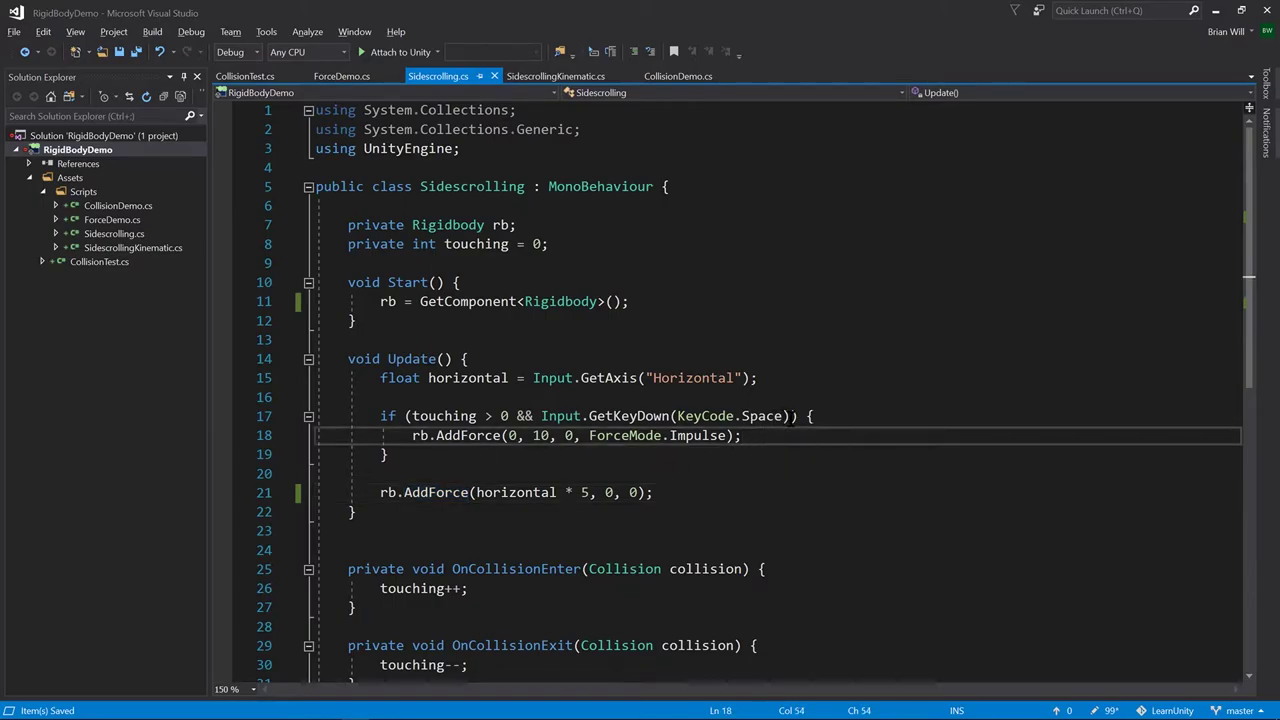
left_click_drag(797, 416, 540, 416)
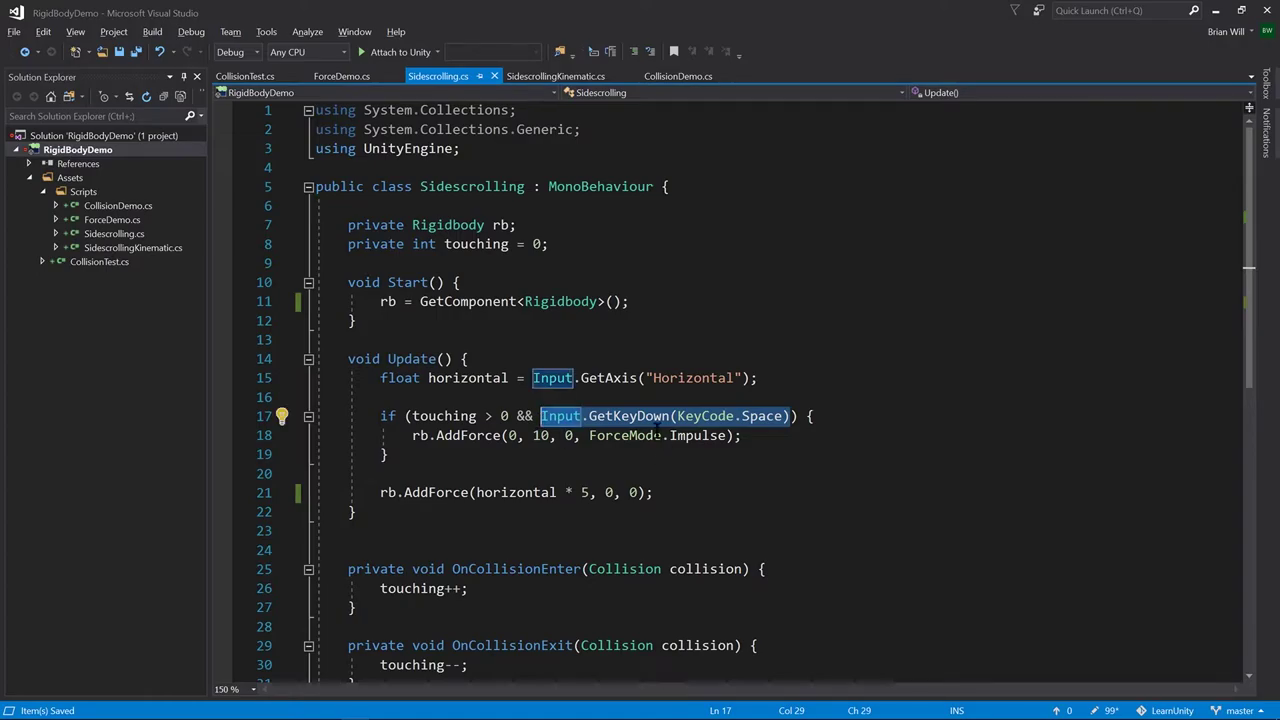
mouse_move(652, 418)
left_click(651, 398)
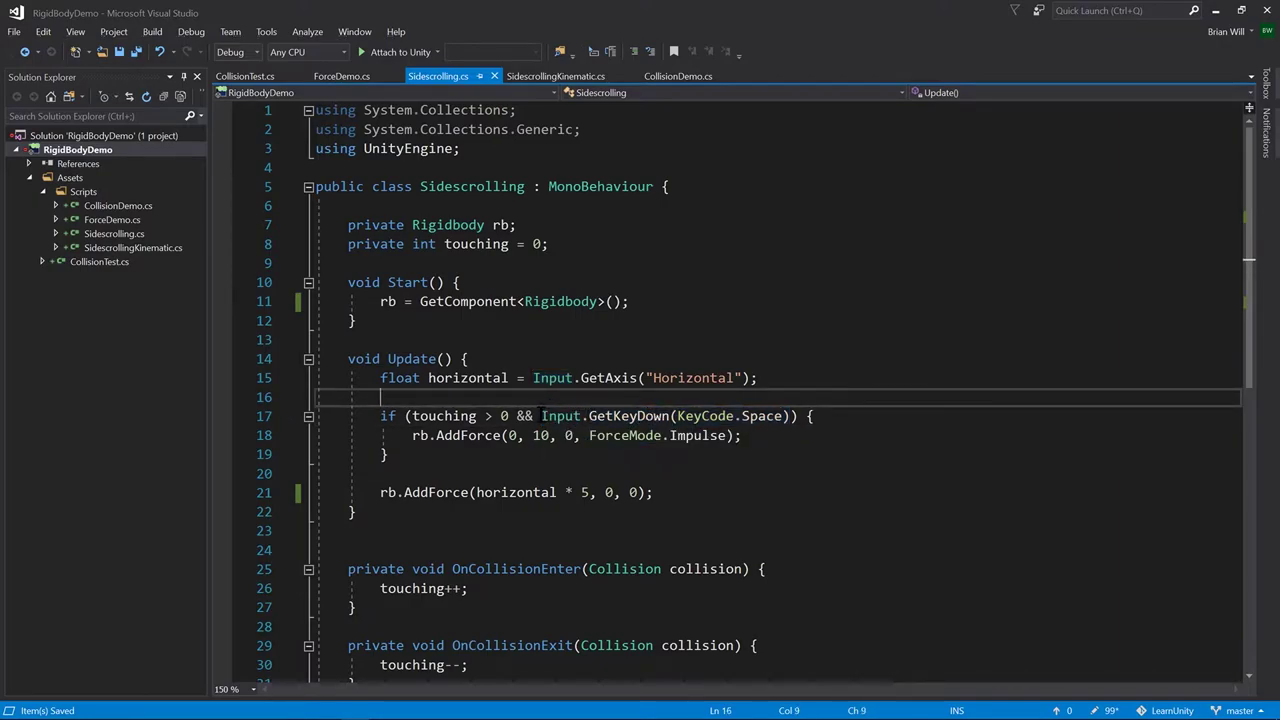
left_click(541, 415)
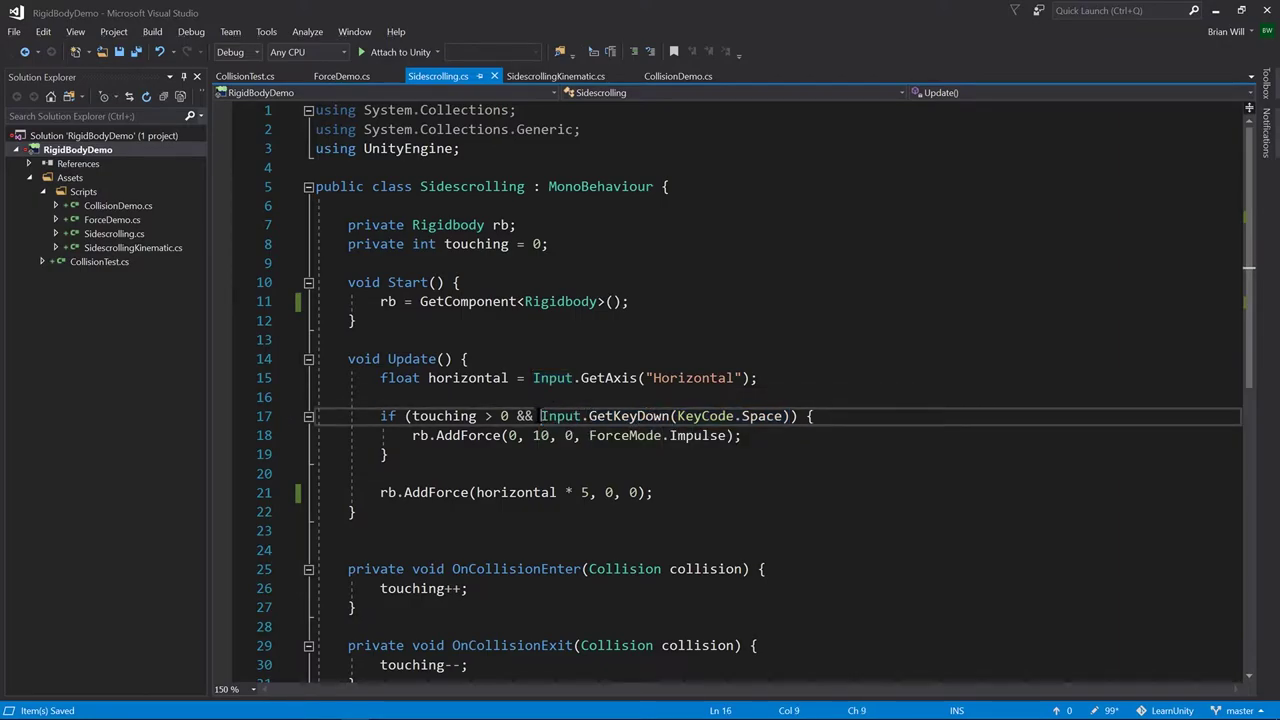
left_click(546, 398)
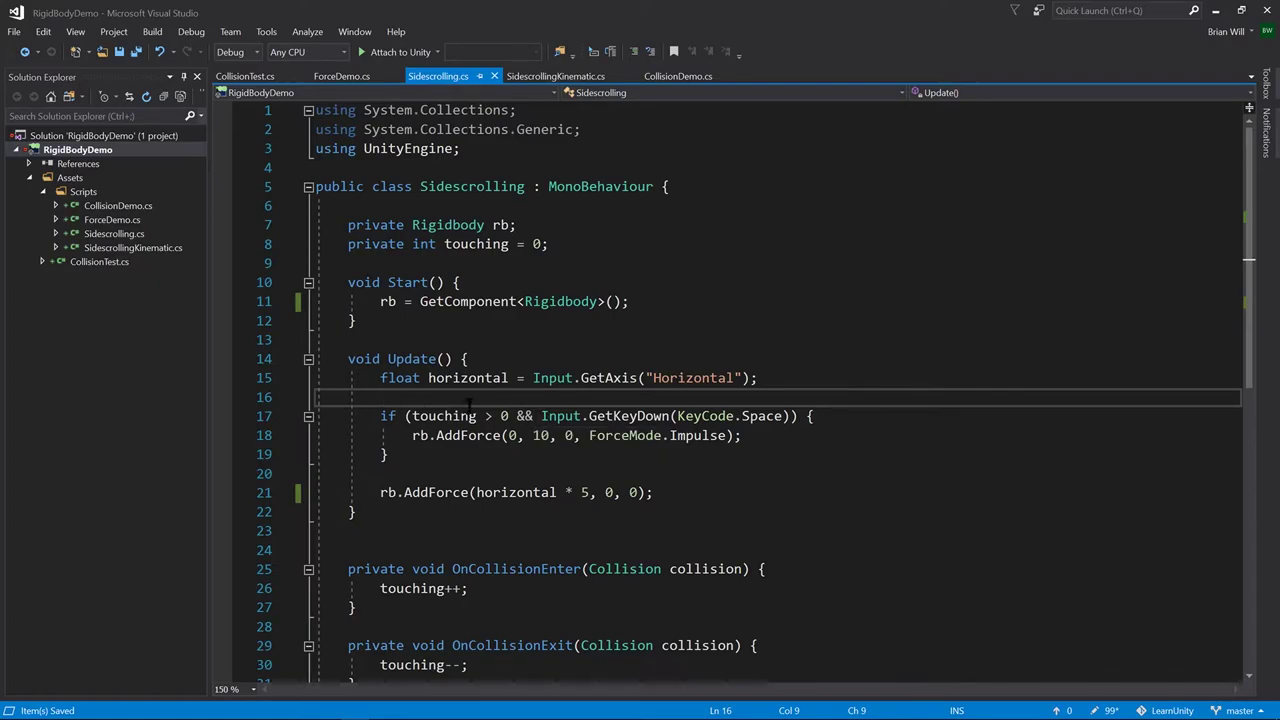
Step: Add the missing semicolon to 'private int touching = 0'
left_click(470, 245)
left_click(540, 244)
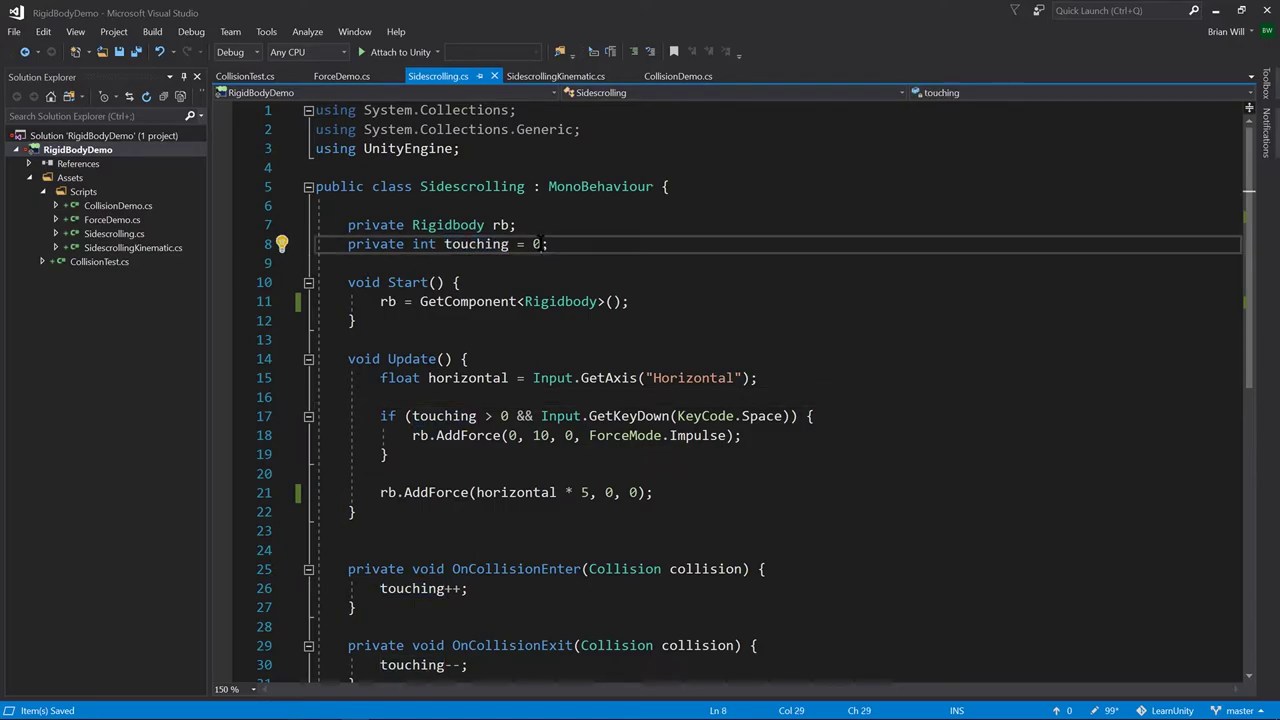
type(";")
Step: Review where touching is incremented, decremented, and checked as touching > 0 for jumping
left_click(584, 568)
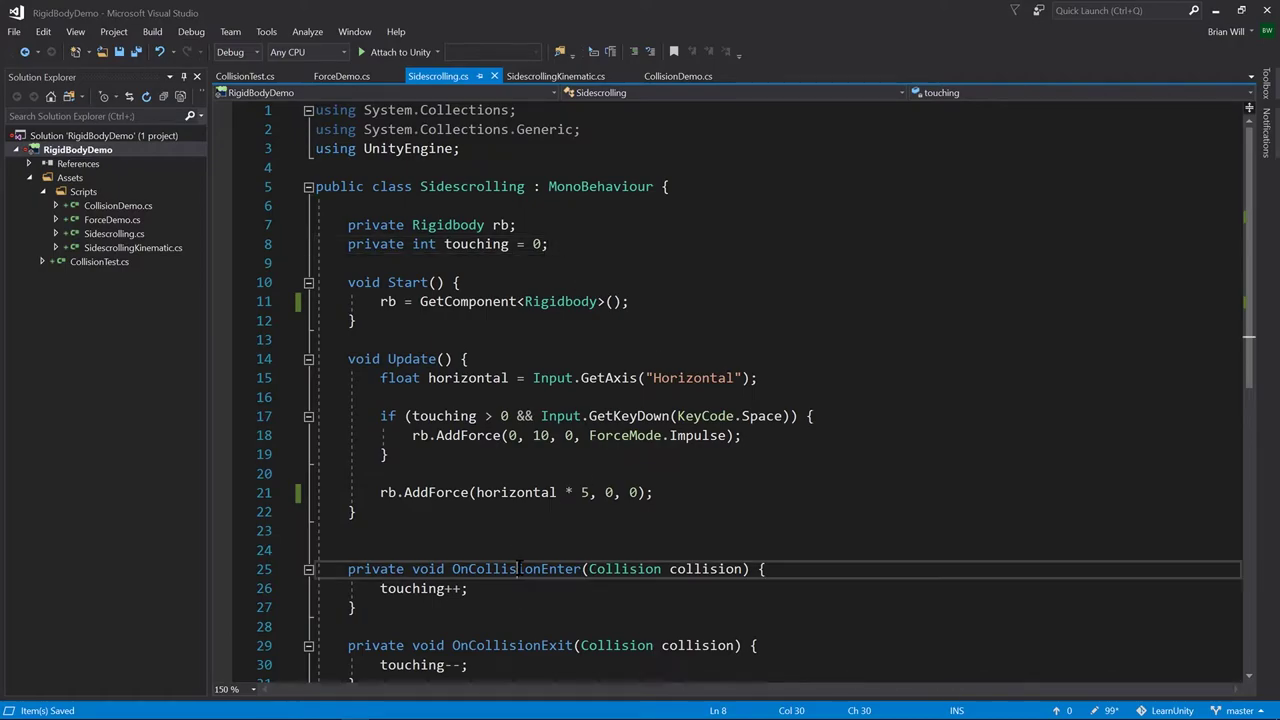
left_click_drag(468, 588, 397, 588)
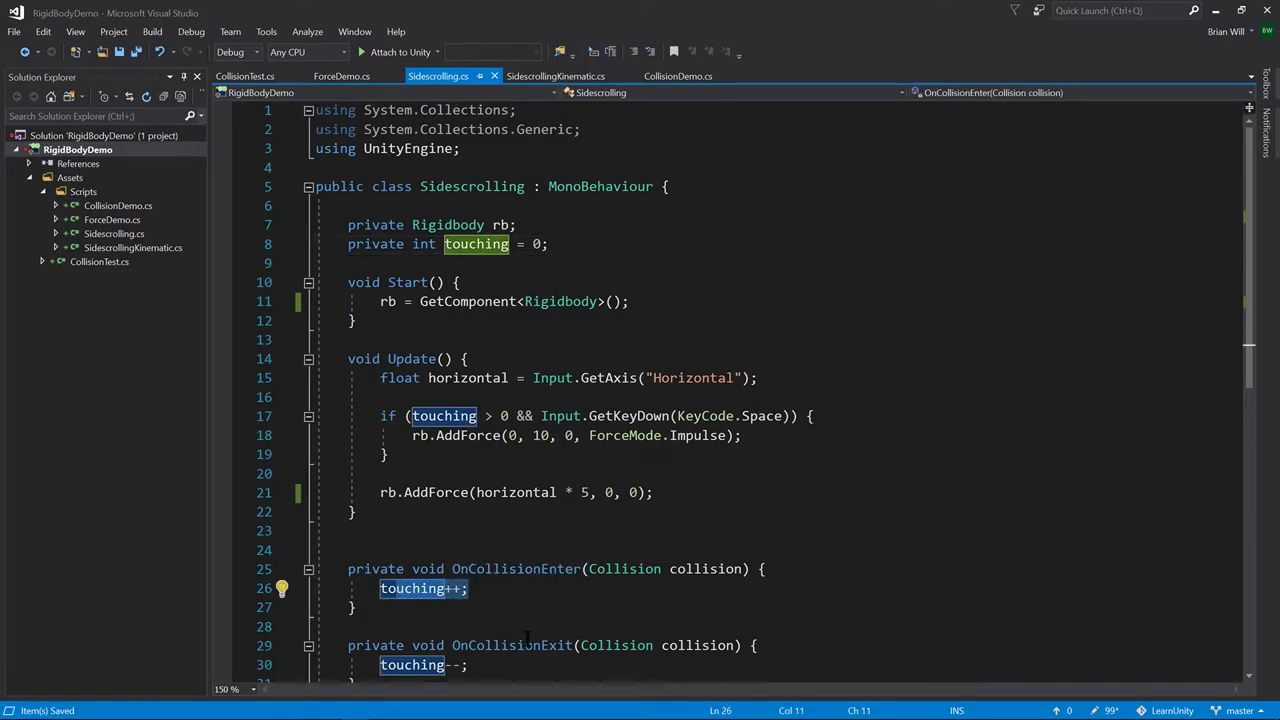
left_click(469, 665)
left_click(500, 397)
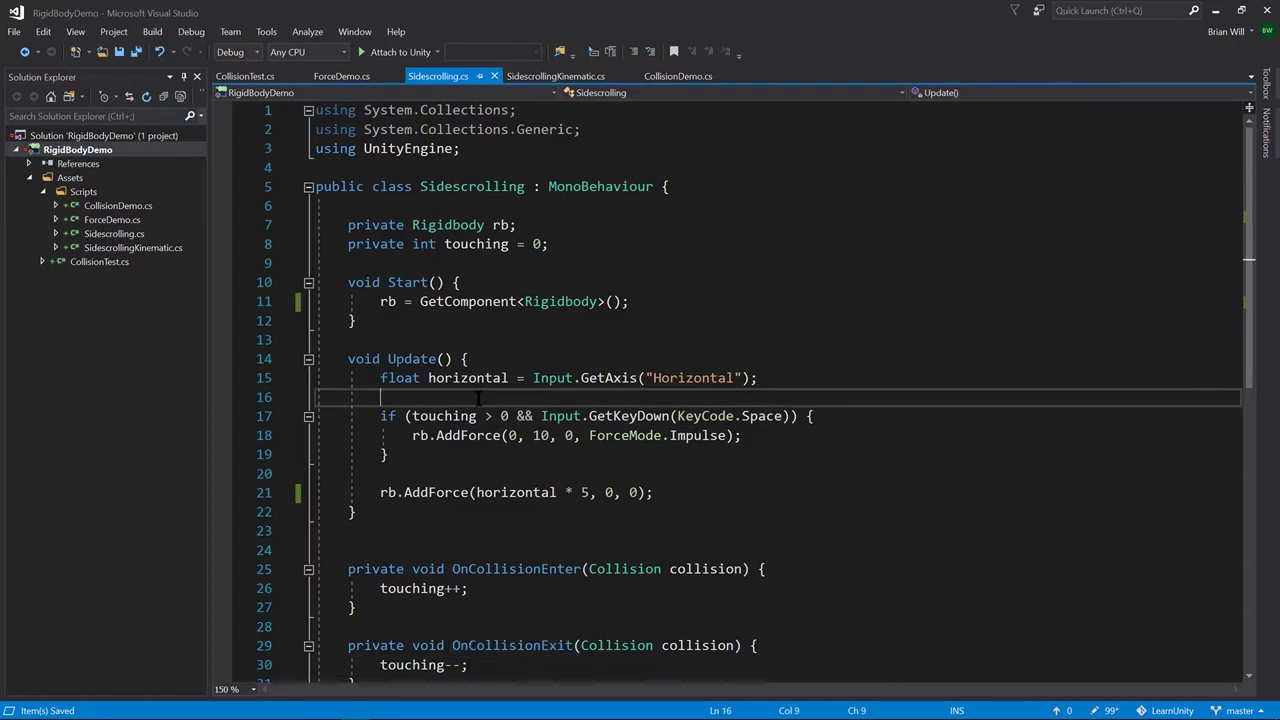
left_click(470, 358)
left_click_drag(508, 416, 413, 417)
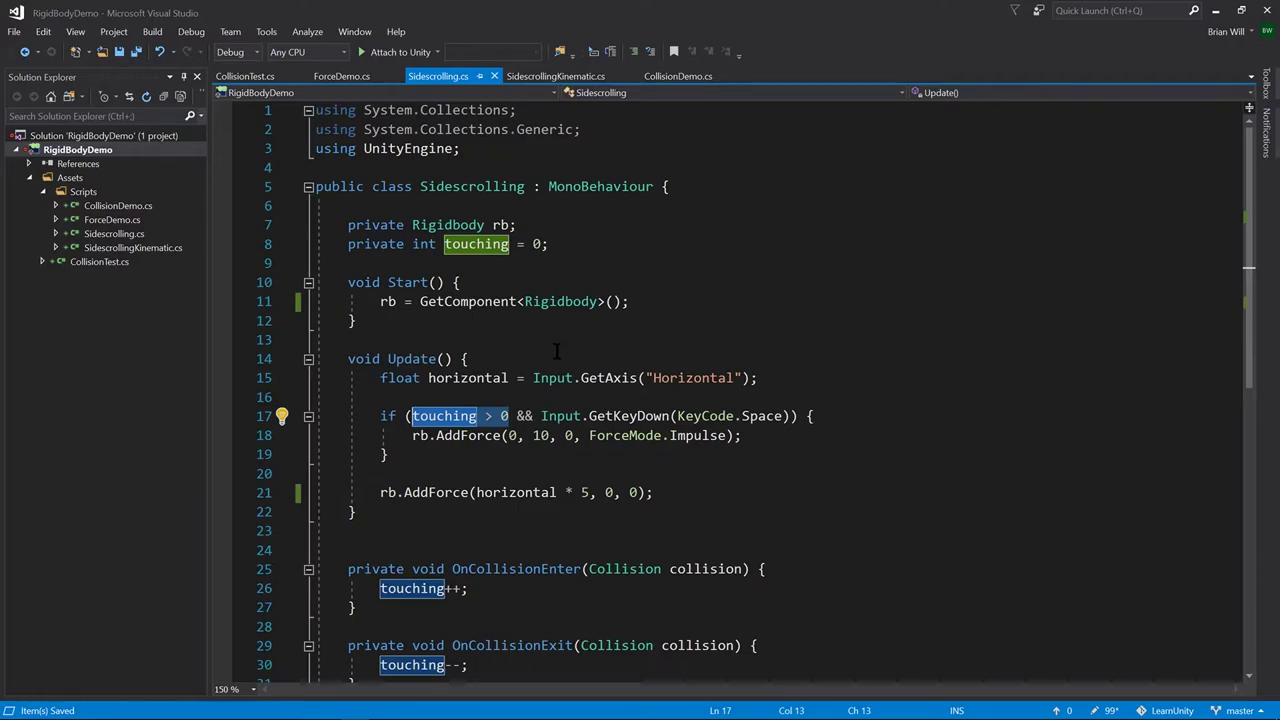
key("alt+Tab")
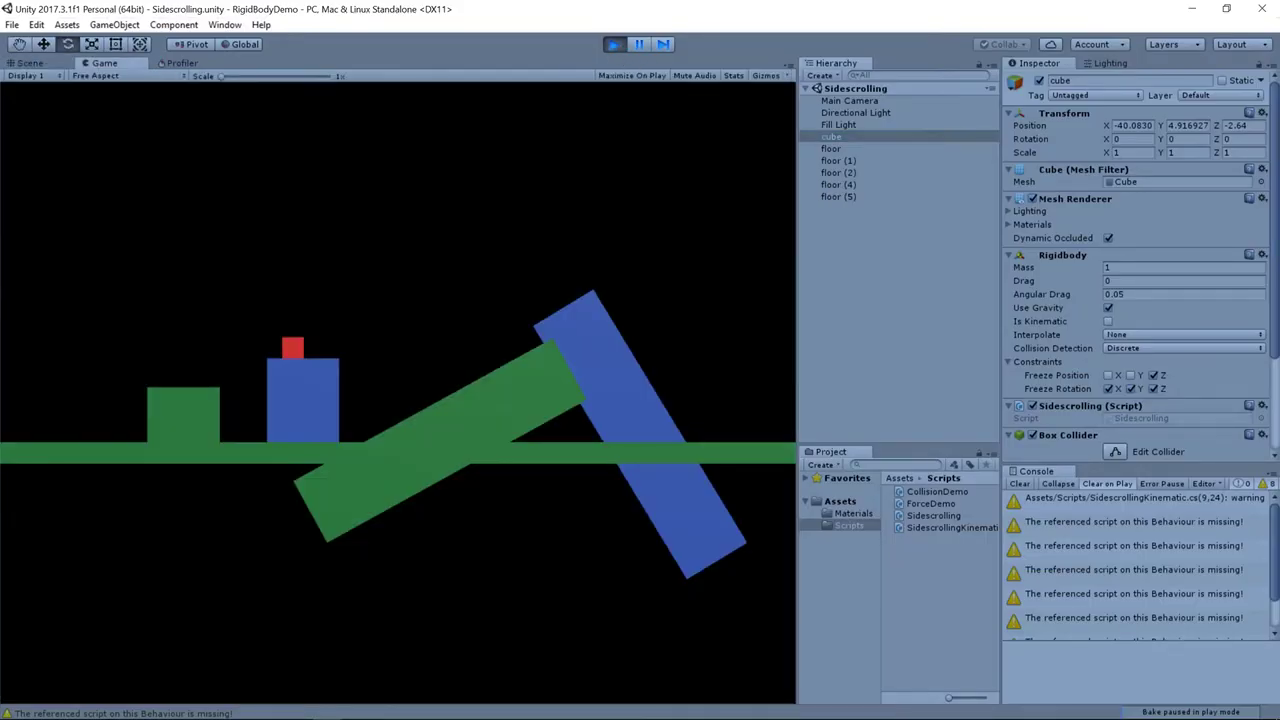
Step: Steer and jump the red cube off the blue box and up the tilted green beam
key("Right")
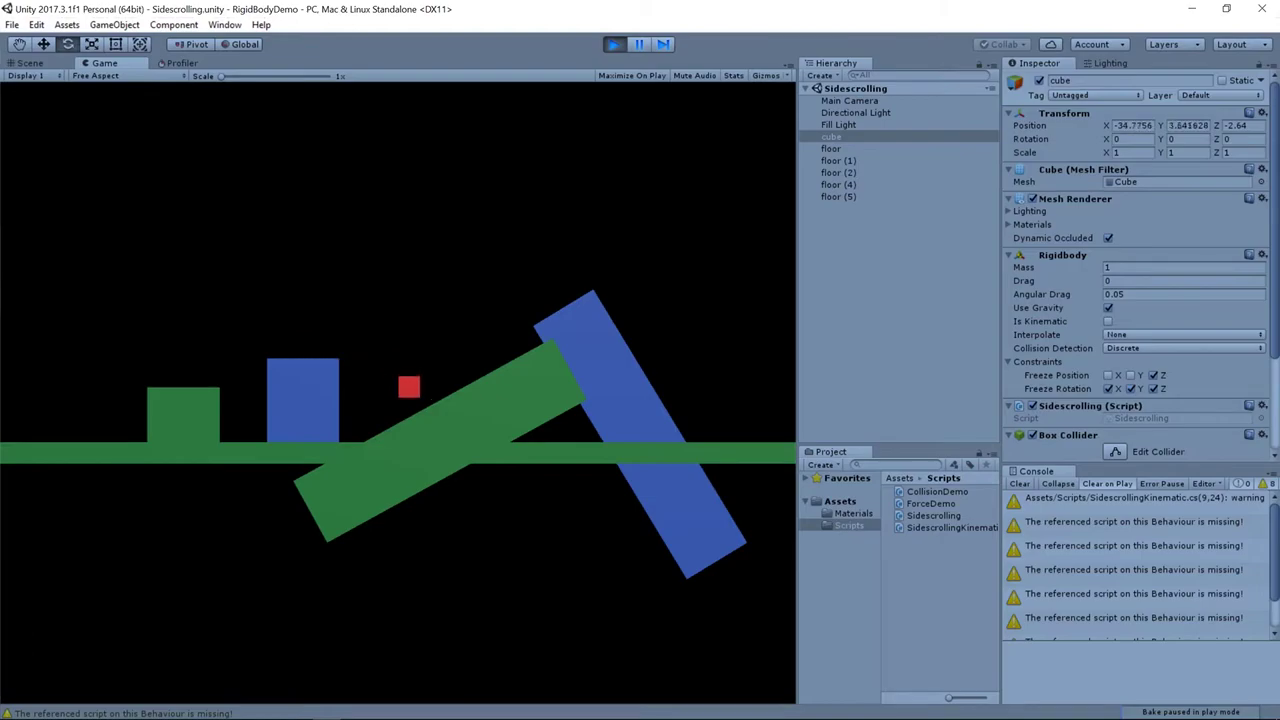
key("space")
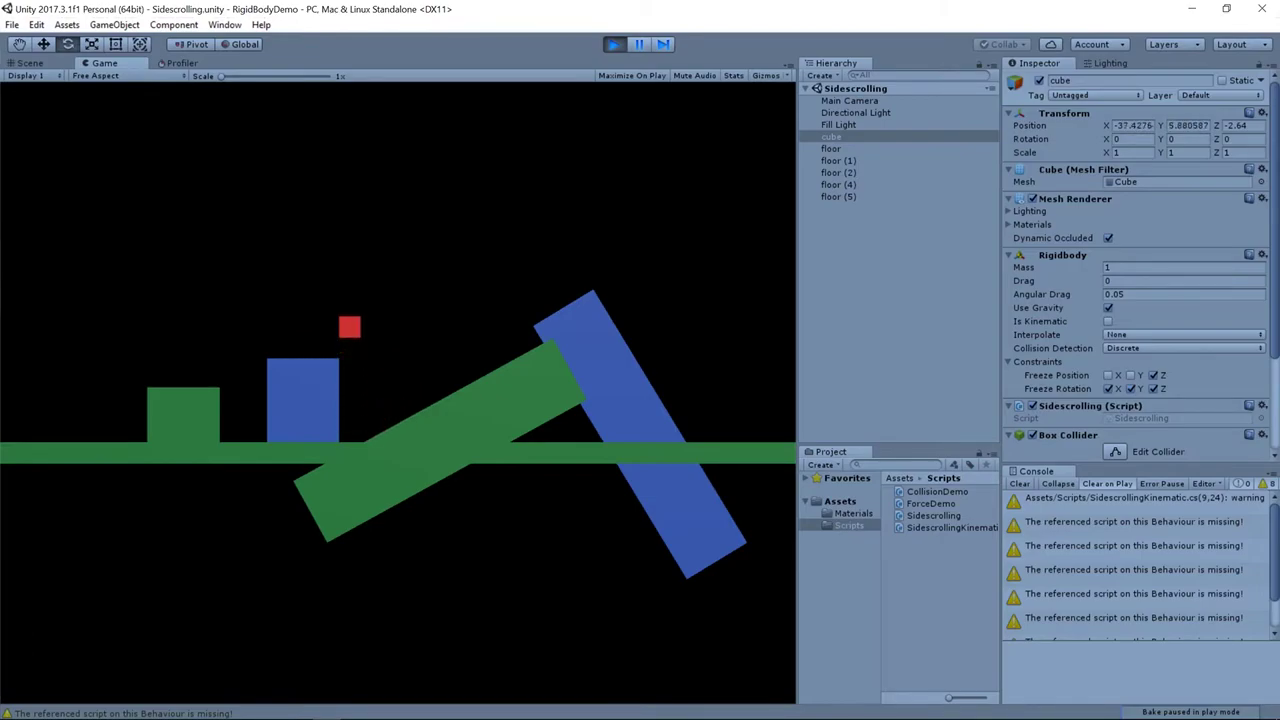
key("space")
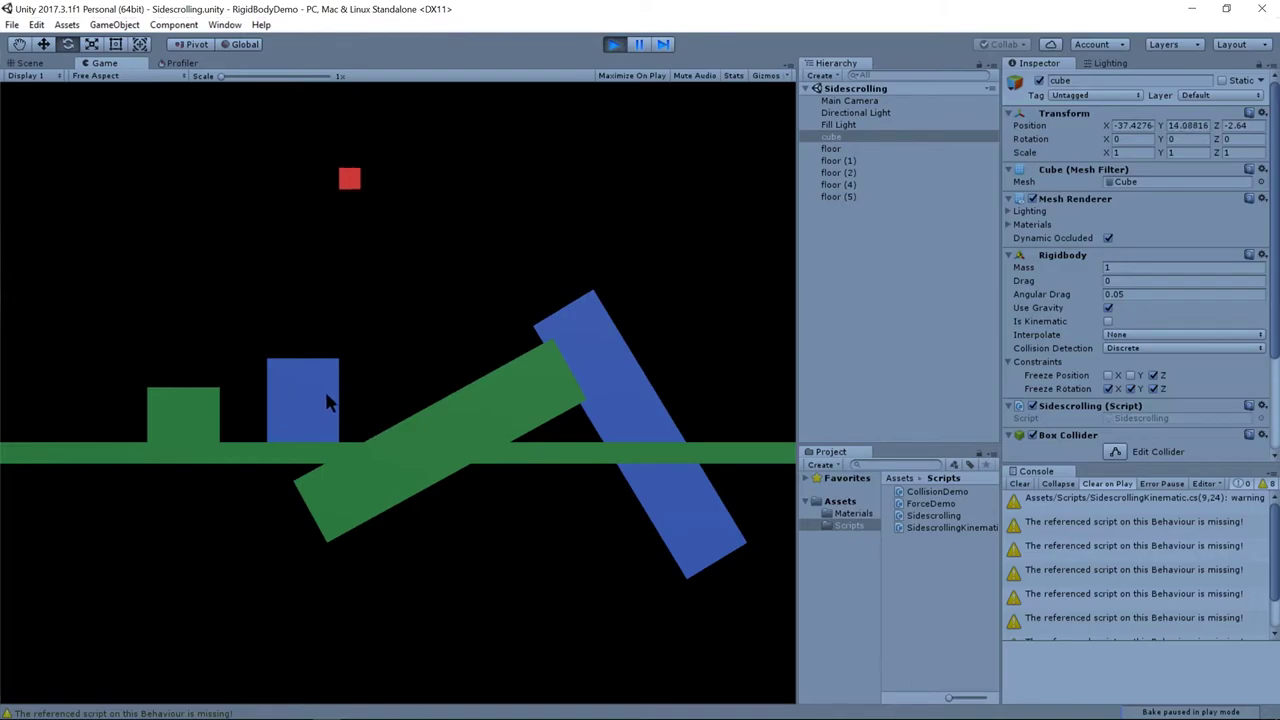
key("space")
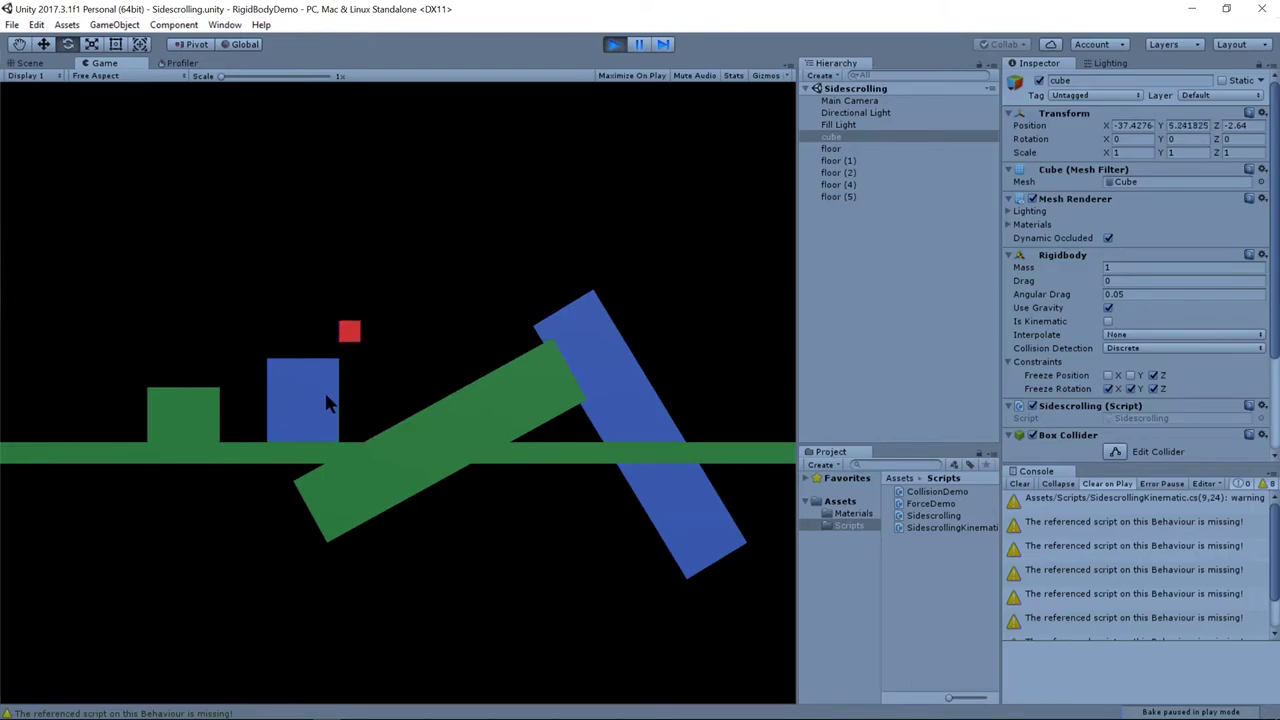
key("Left")
key("space")
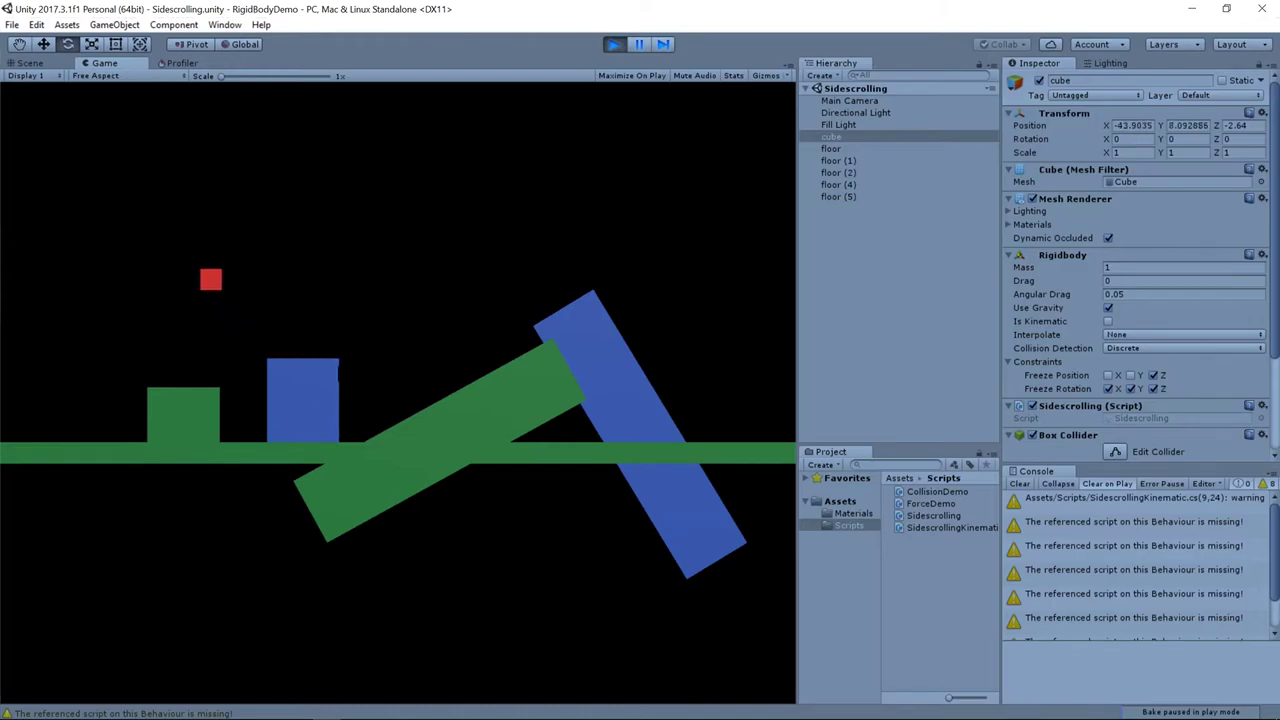
key("Right")
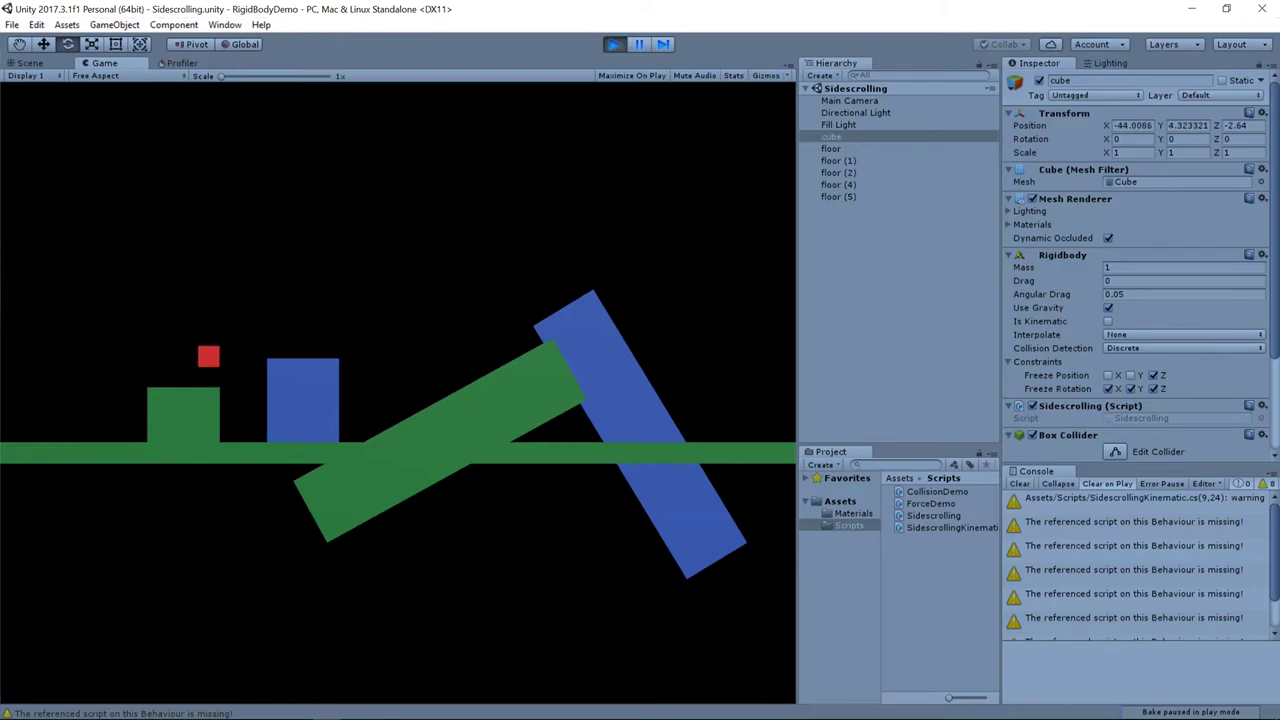
key("space")
key("Right")
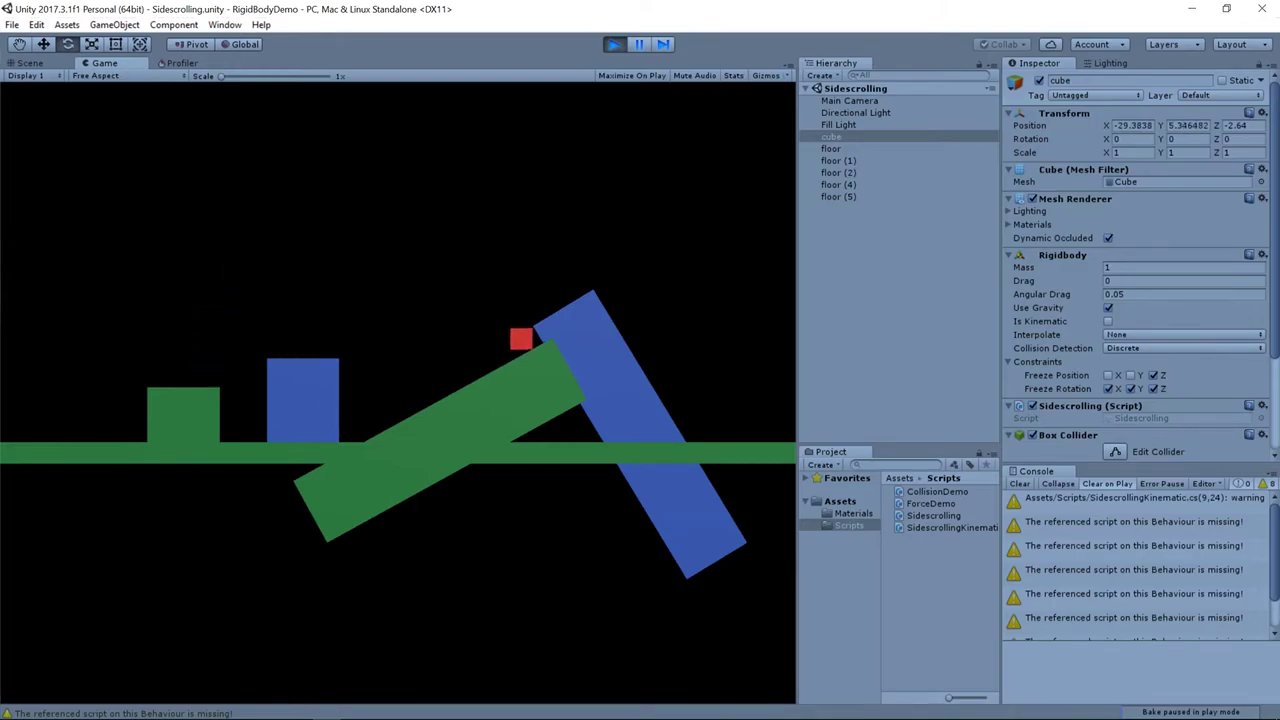
key("Left")
key("space")
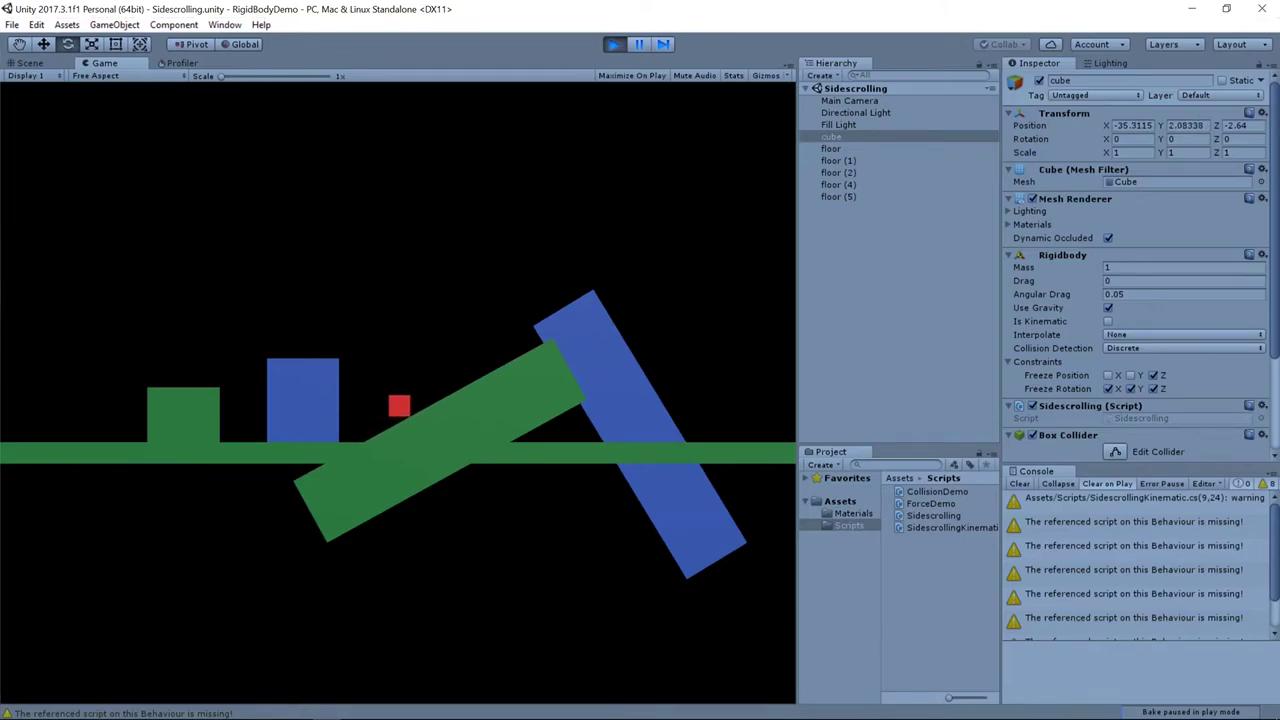
key("Right")
key("space")
key("Left")
key("Right")
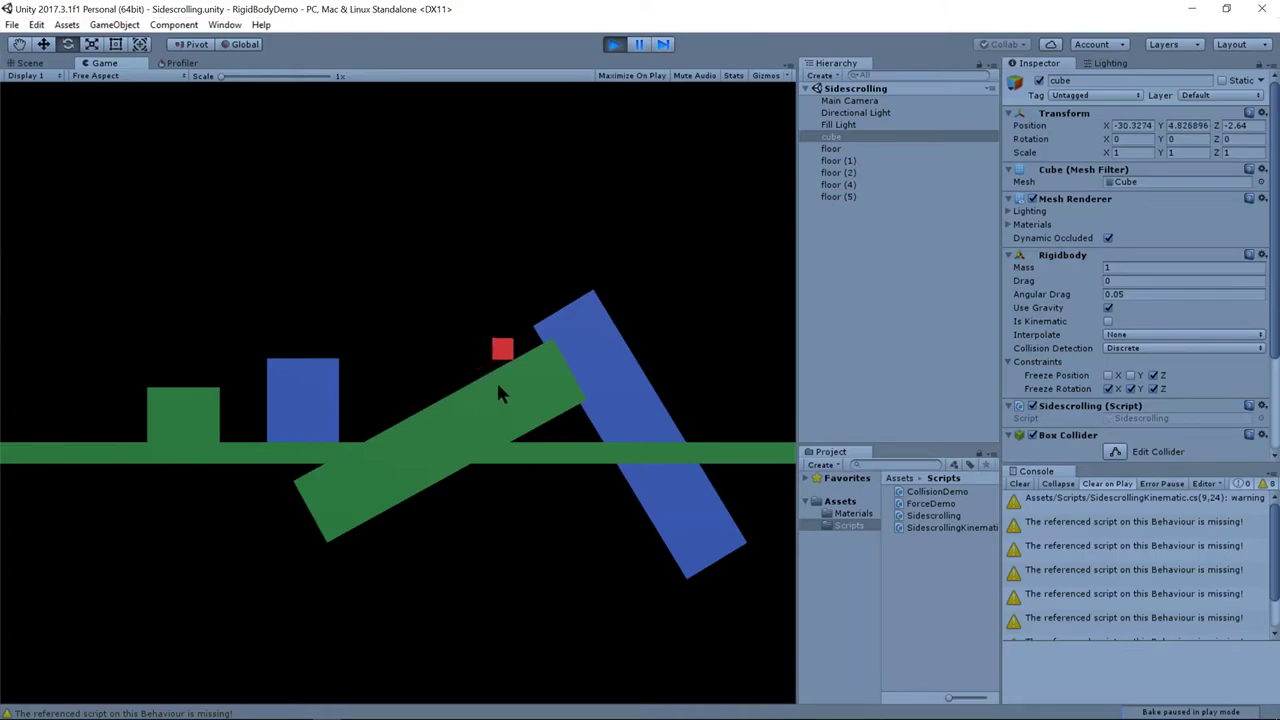
key("Left")
key("Right")
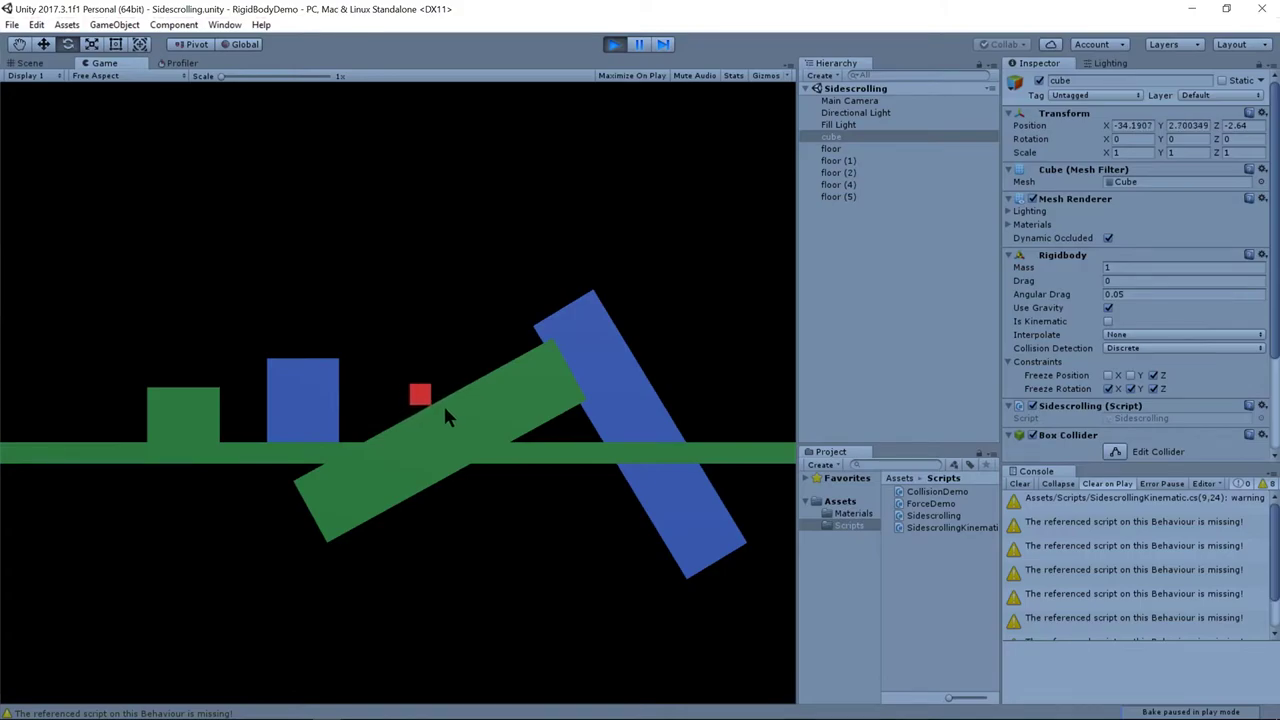
key("Right")
key("space")
key("Right")
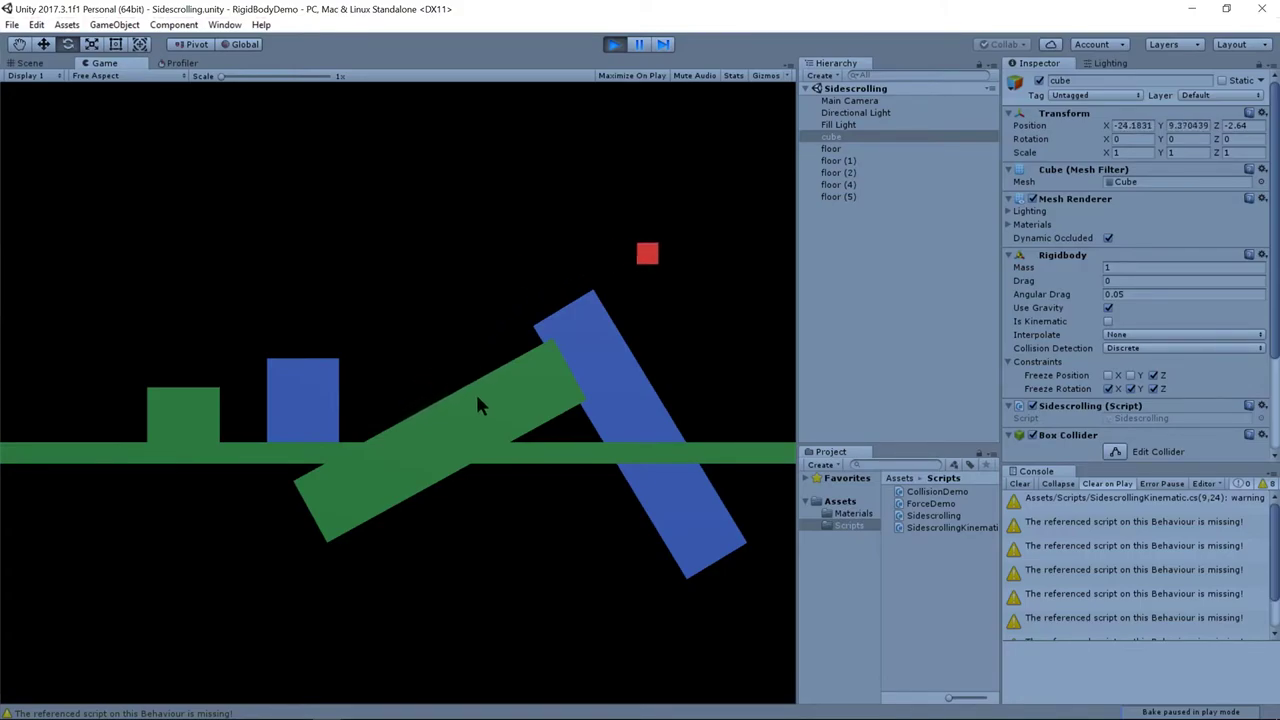
key("Left")
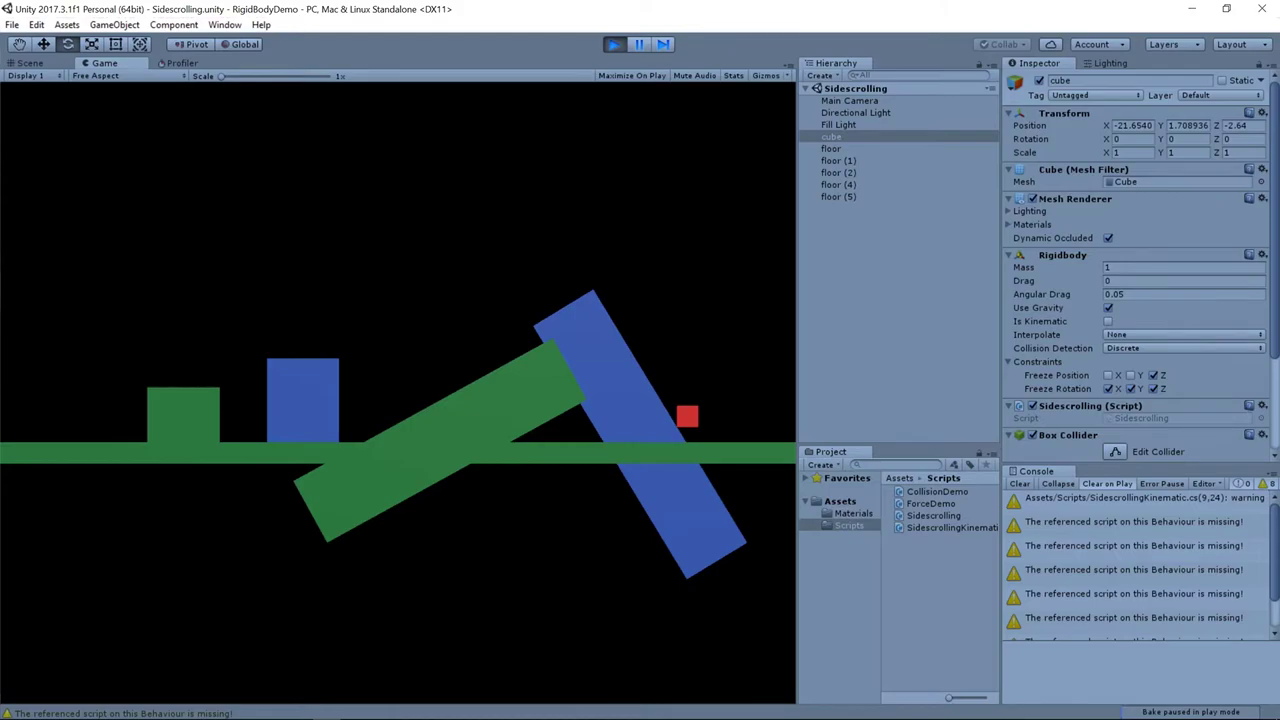
Step: Jump the cube between the floor, small green block, blue block and tilted blue bar
key("space")
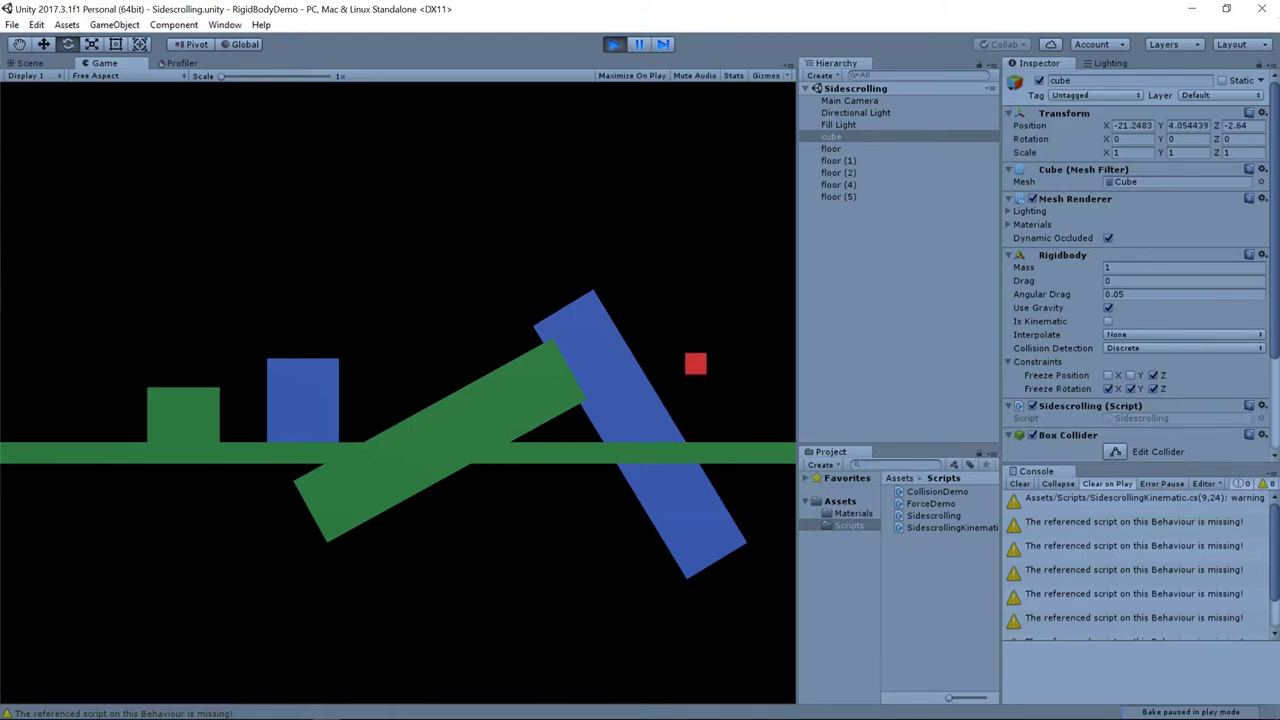
key("Left")
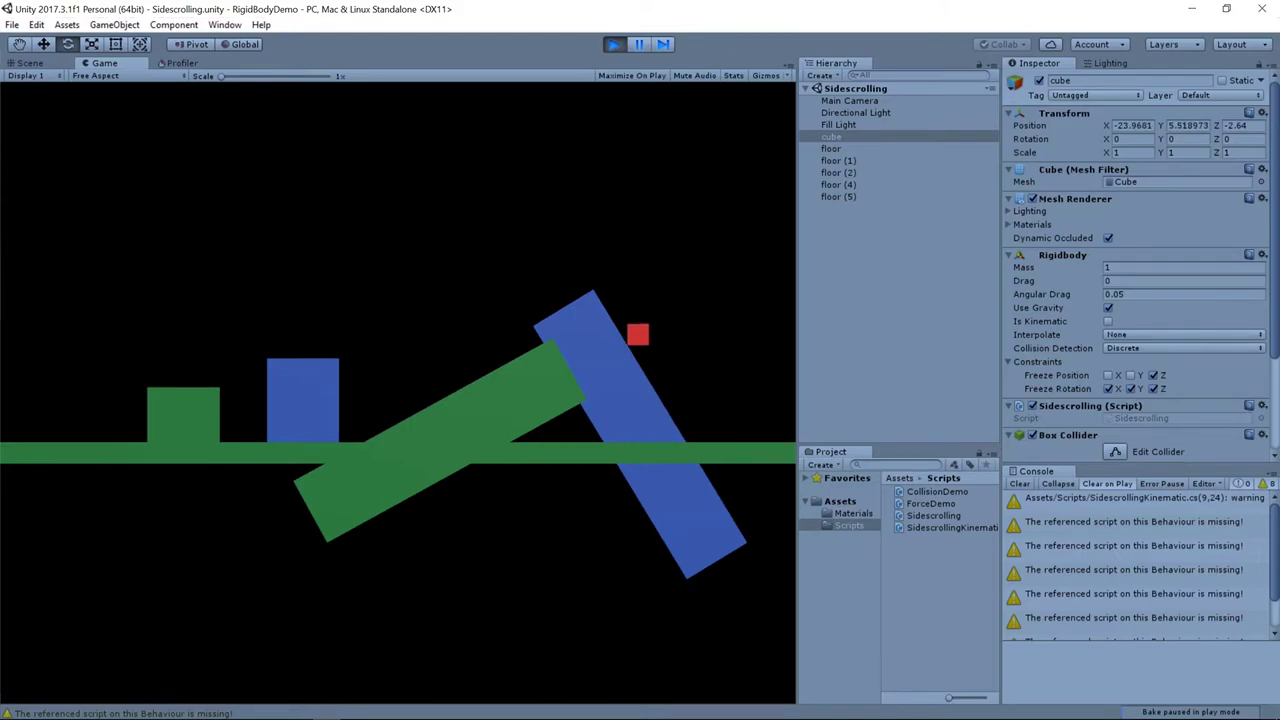
key("space")
key("Left")
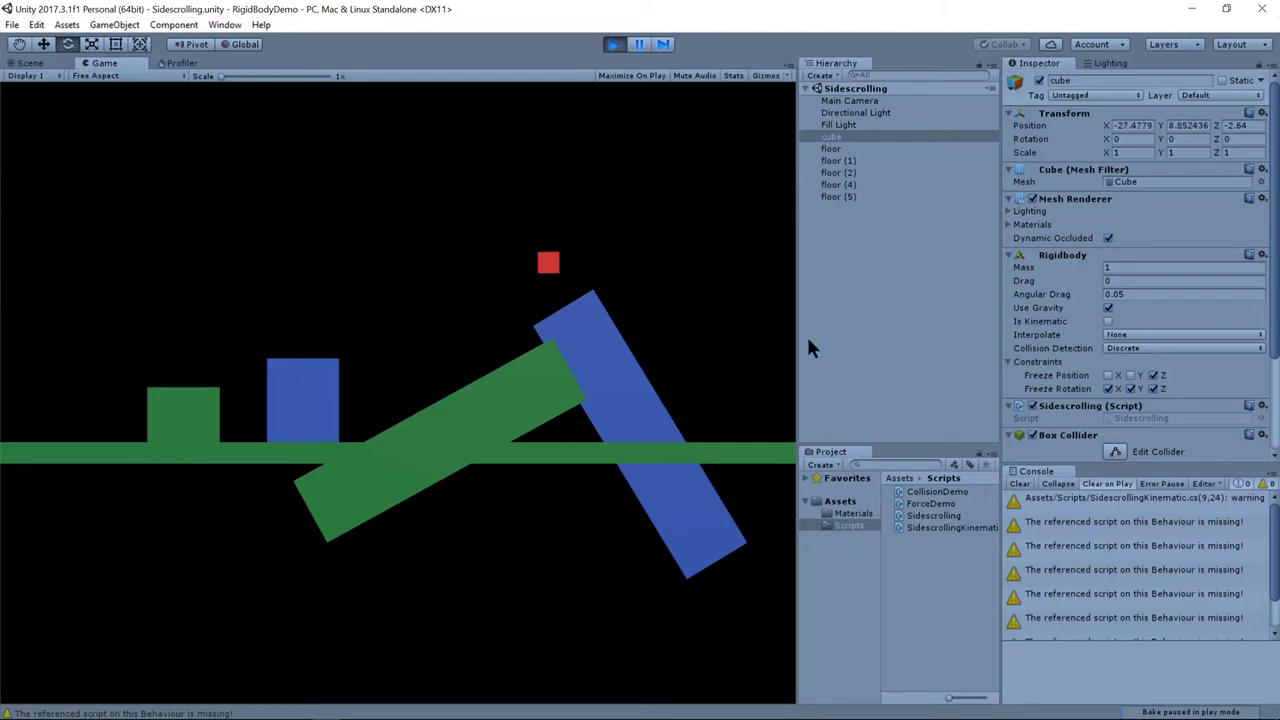
key("space")
key("Right")
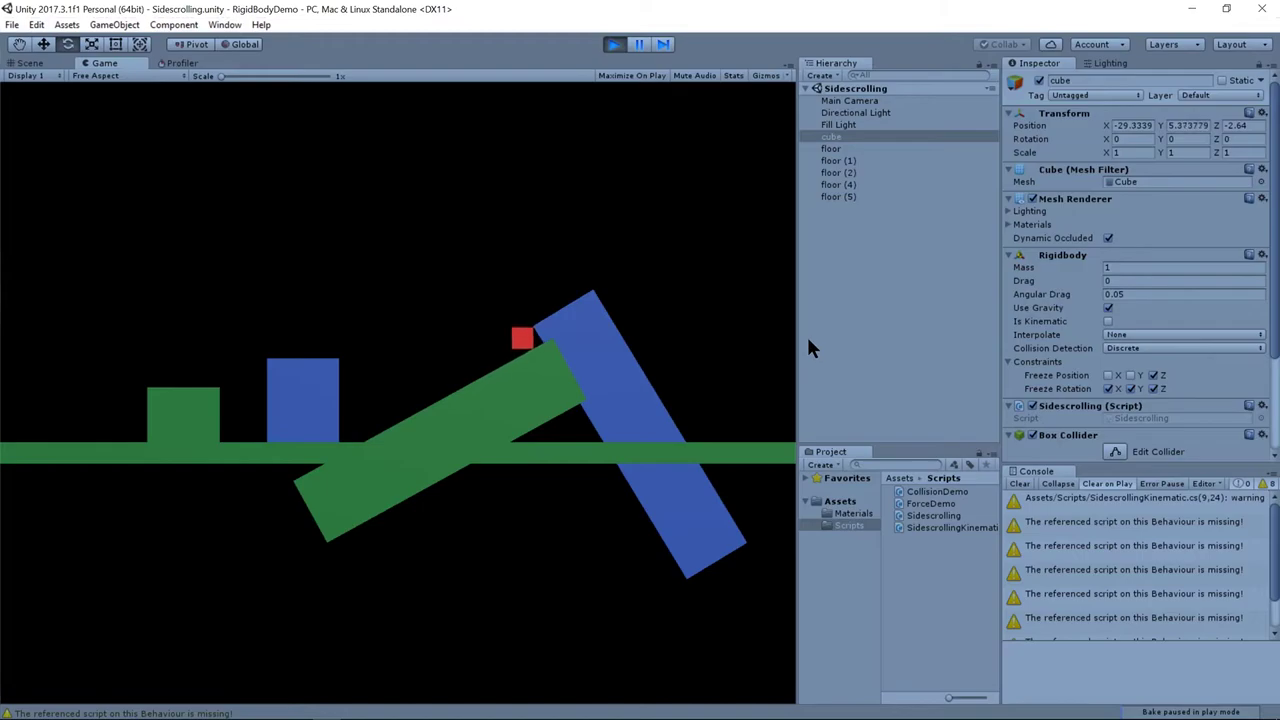
key("Left")
key("space")
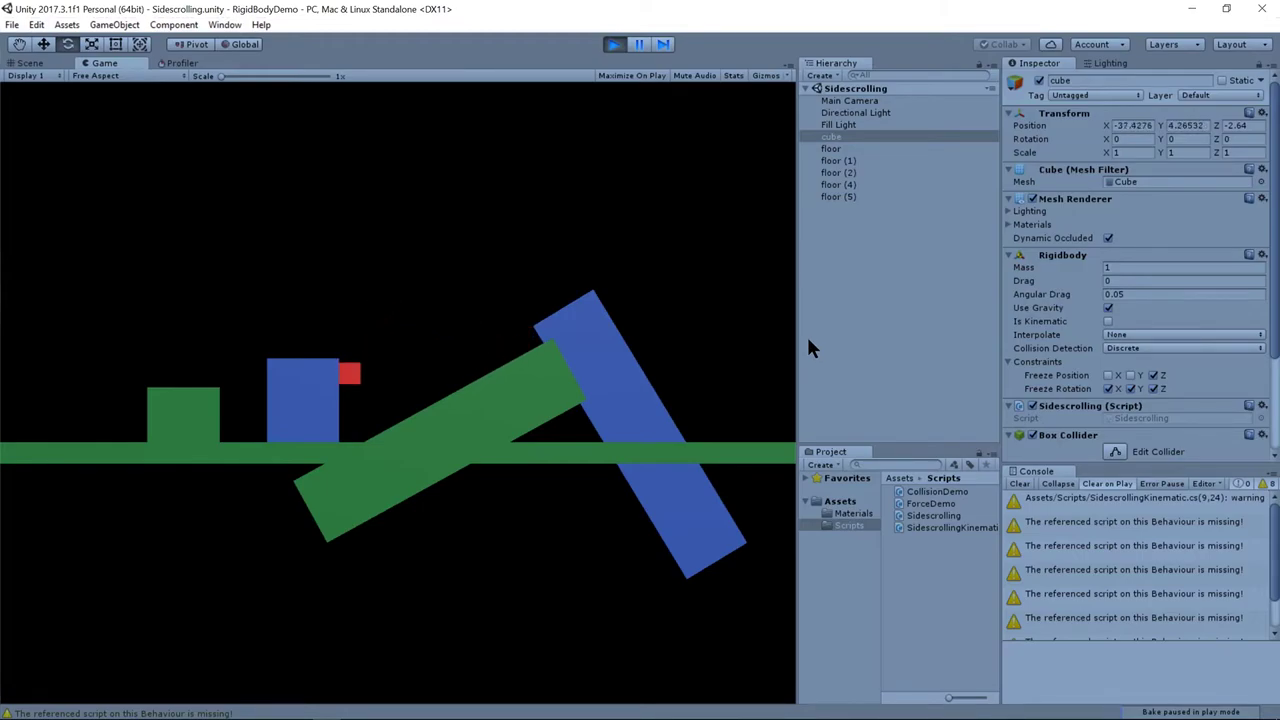
key("space")
key("Right")
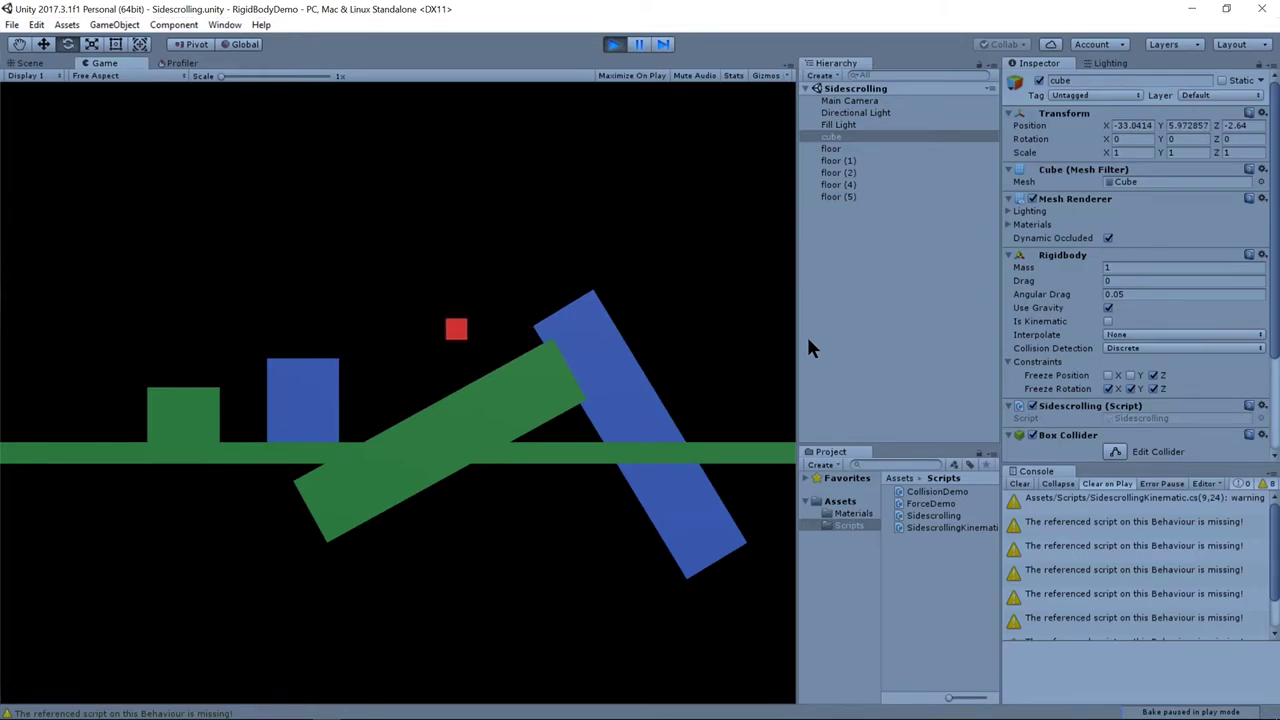
key("space")
key("Left")
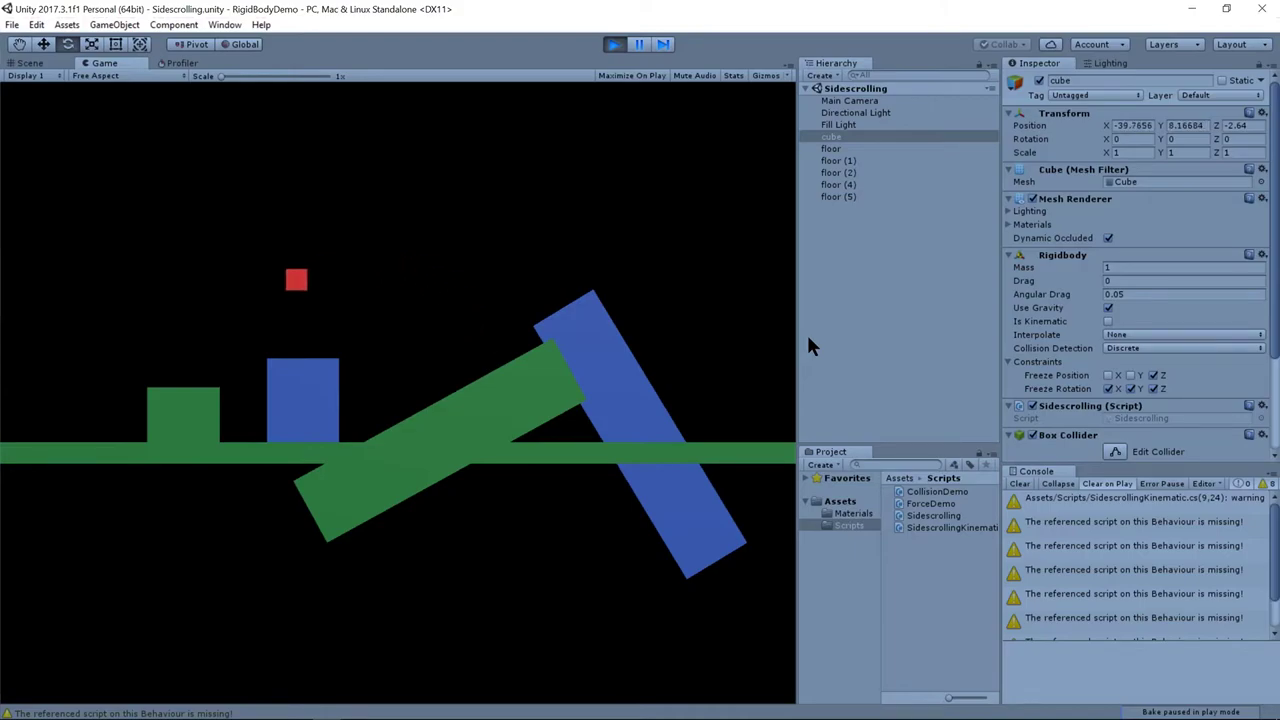
key("space")
key("Right")
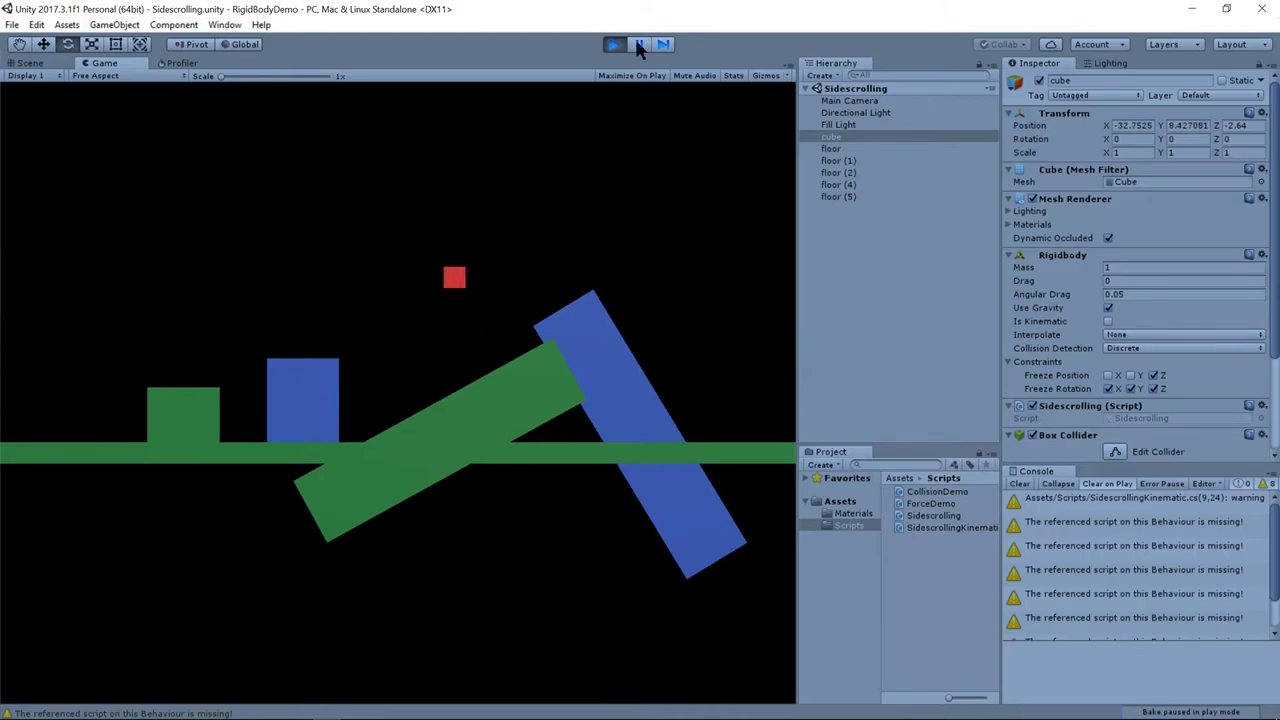
key("space")
key("Left")
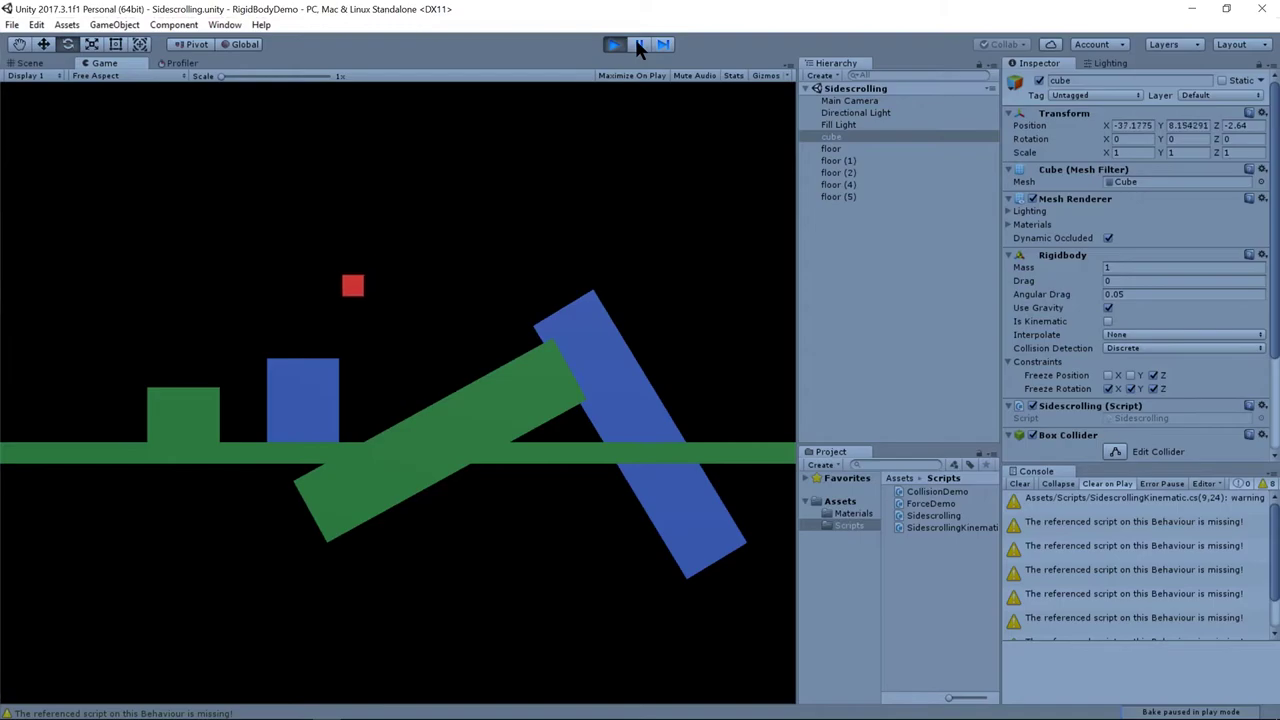
key("space")
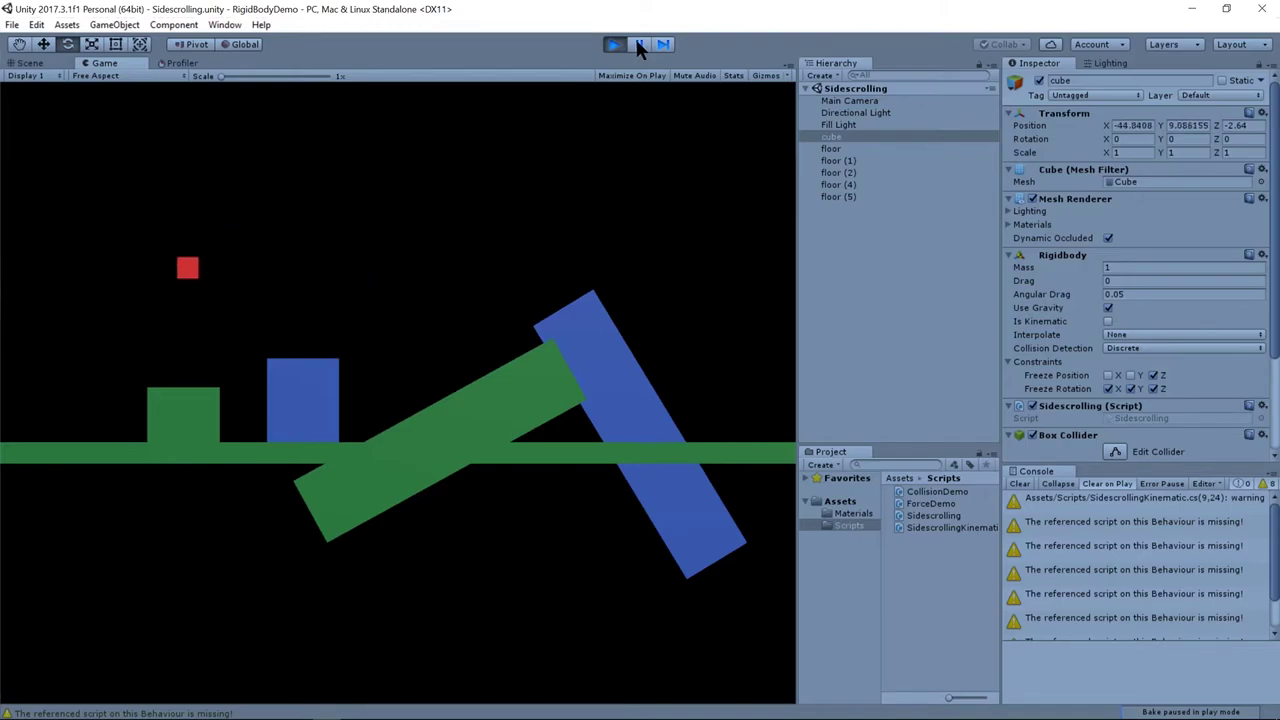
key("Right")
key("space")
key("Left")
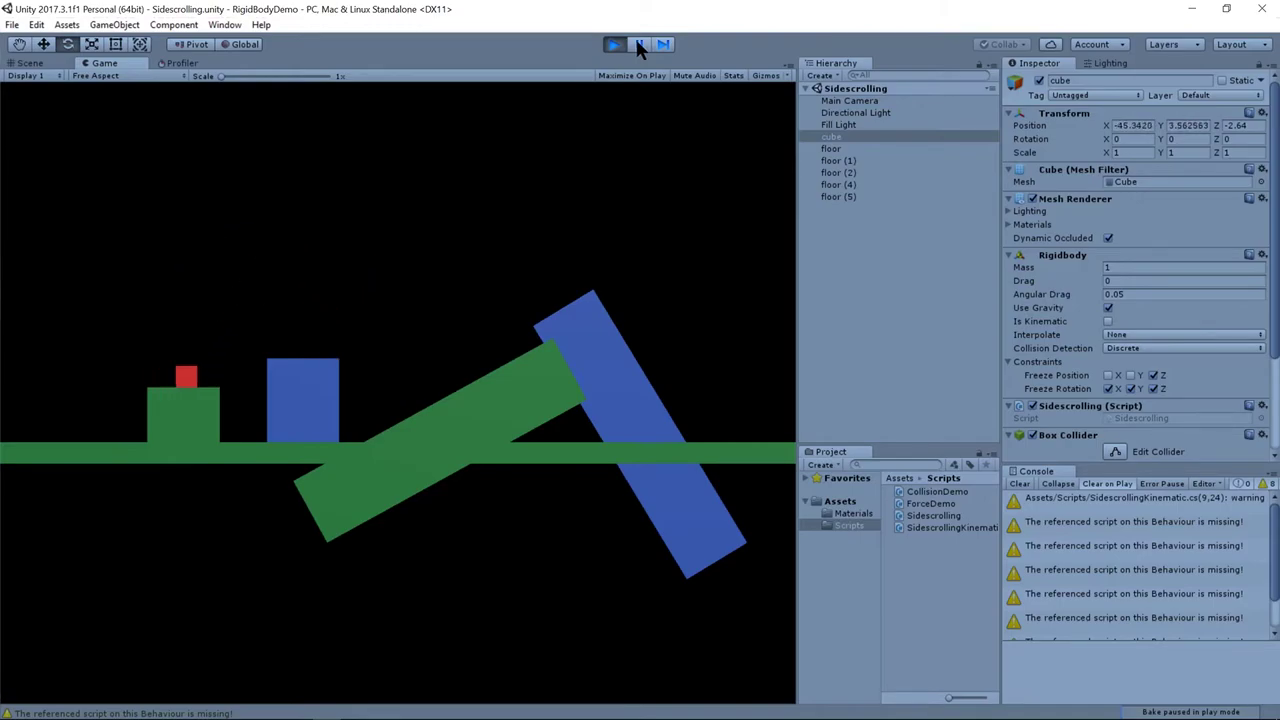
key("Right")
key("space")
key("Left")
key("space")
key("Right")
key("space")
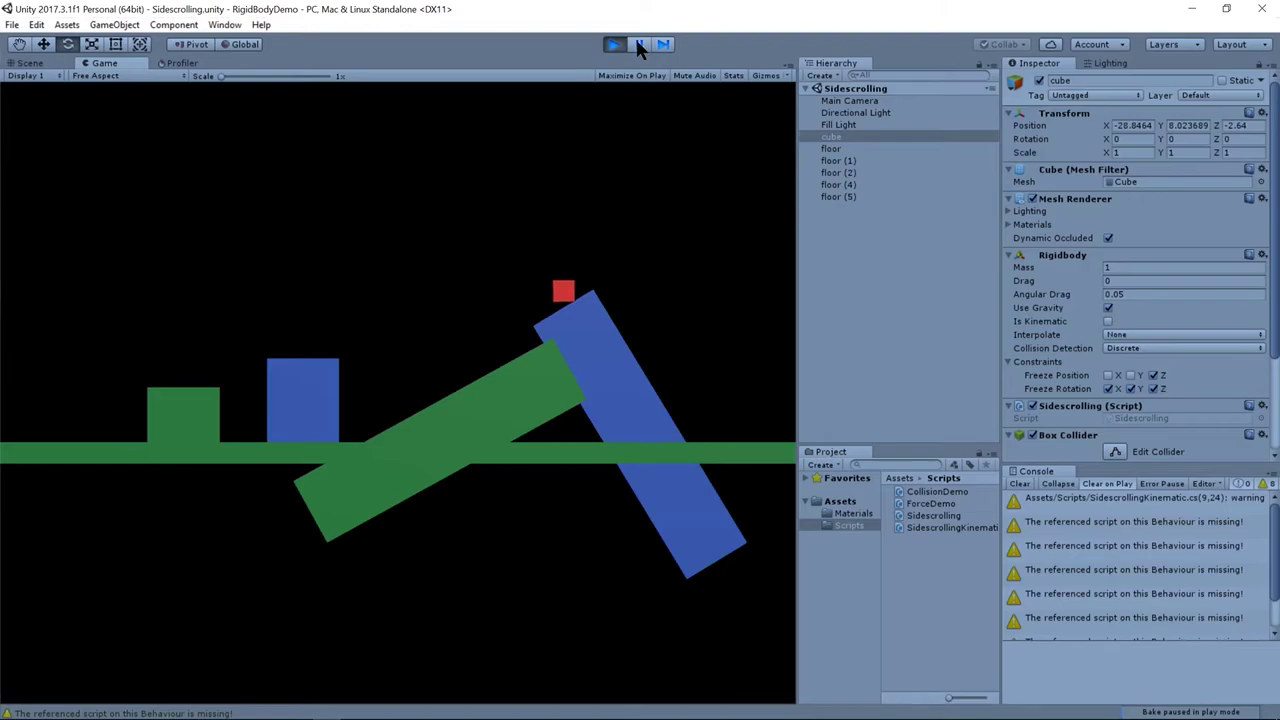
key("Left")
key("space")
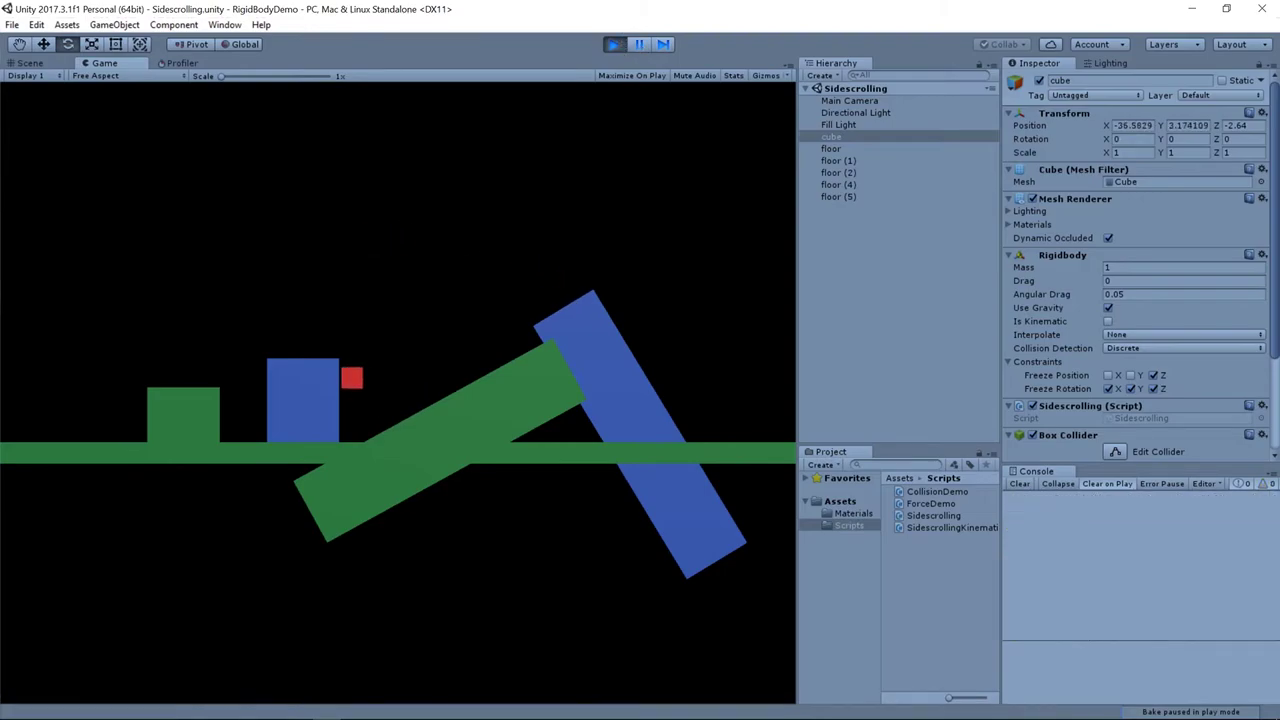
Step: Jump the red cube back and forth over the blue block and green ramp
key("space")
key("Left")
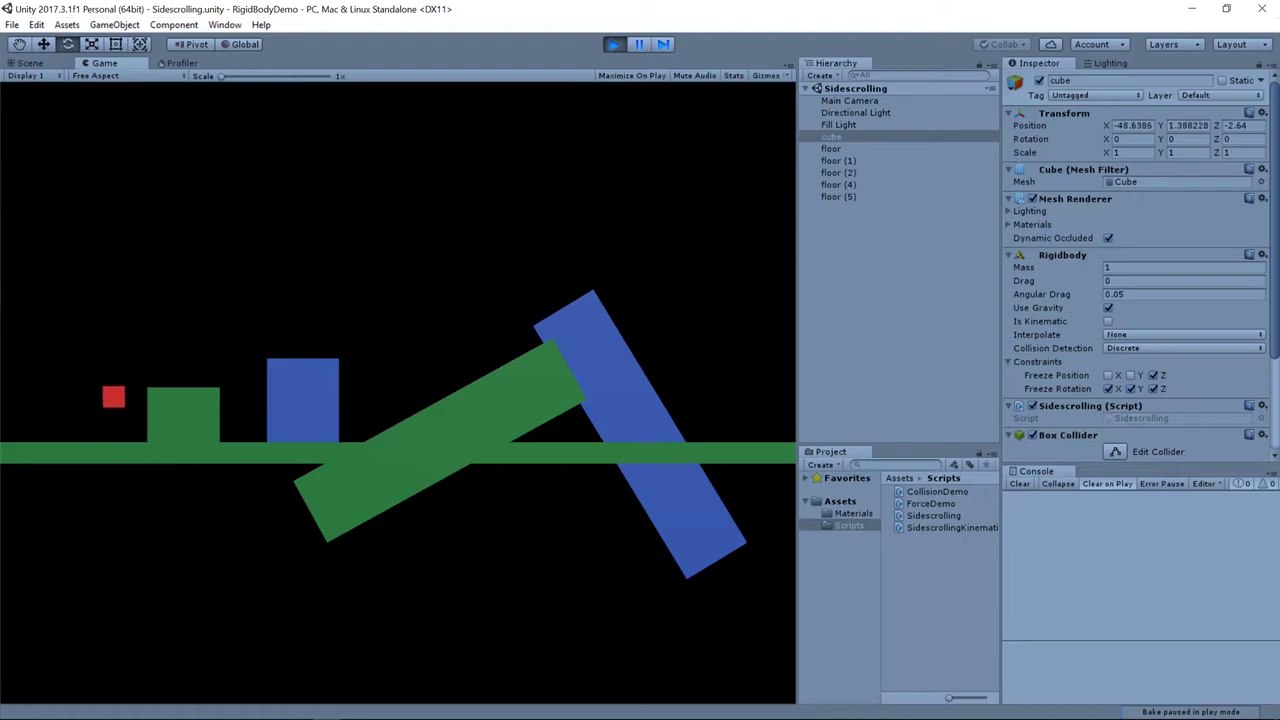
key("space")
key("Right")
key("space")
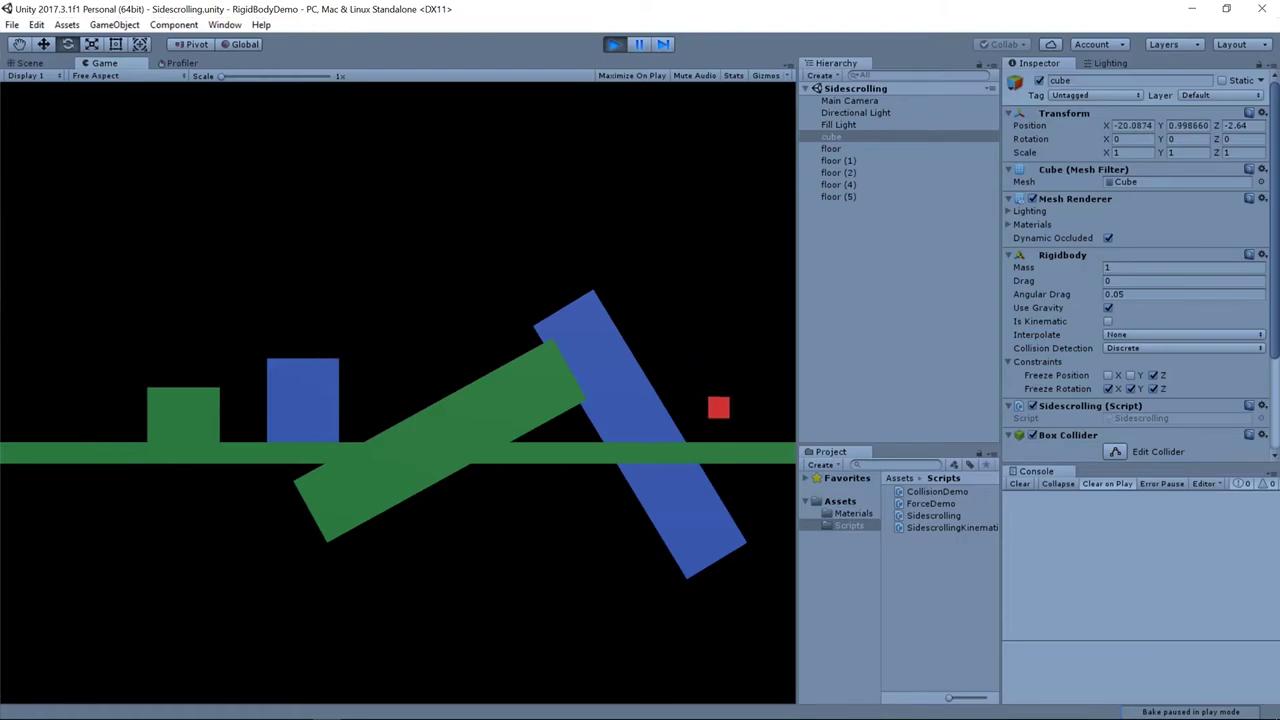
key("Left")
key("space")
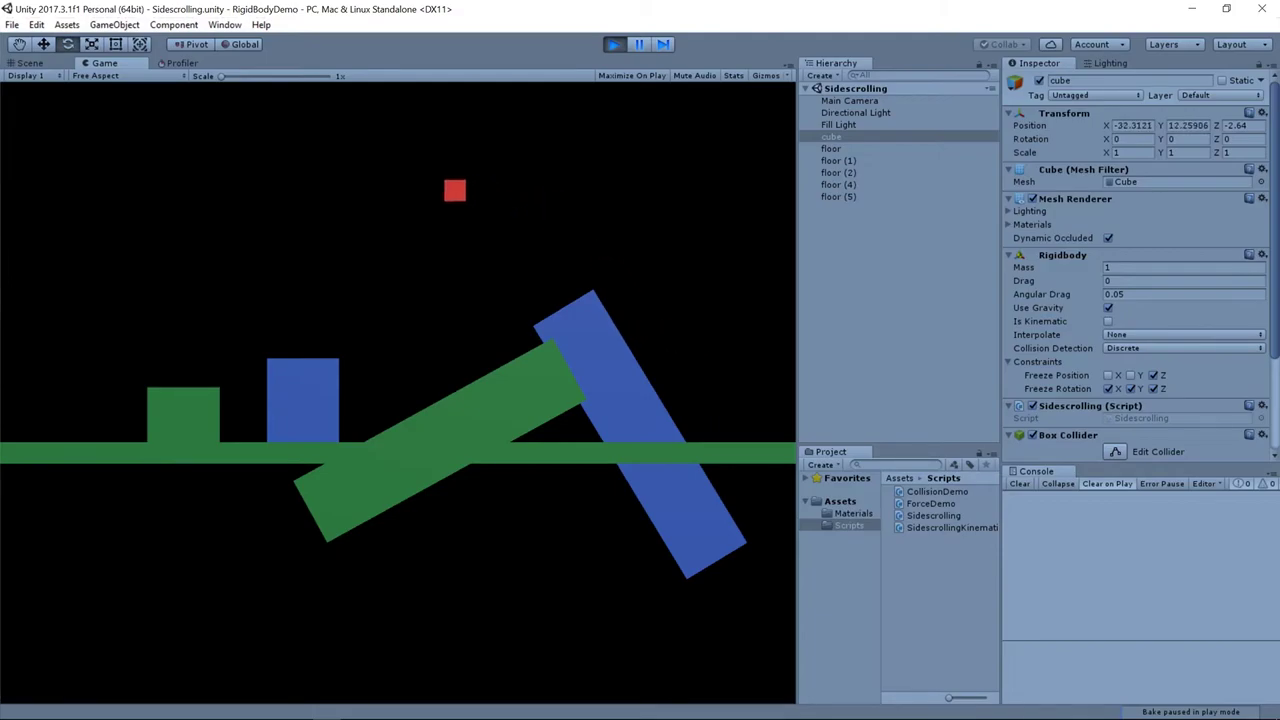
key("Right")
key("space")
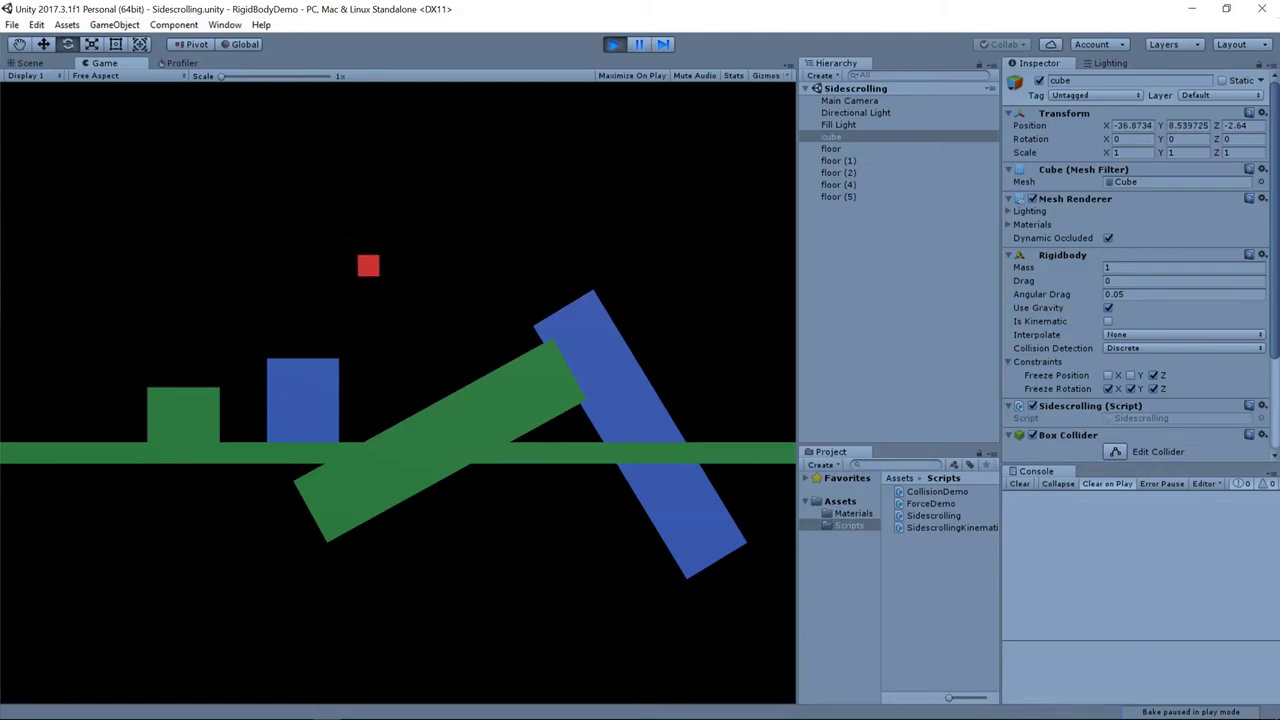
key("Left")
key("space")
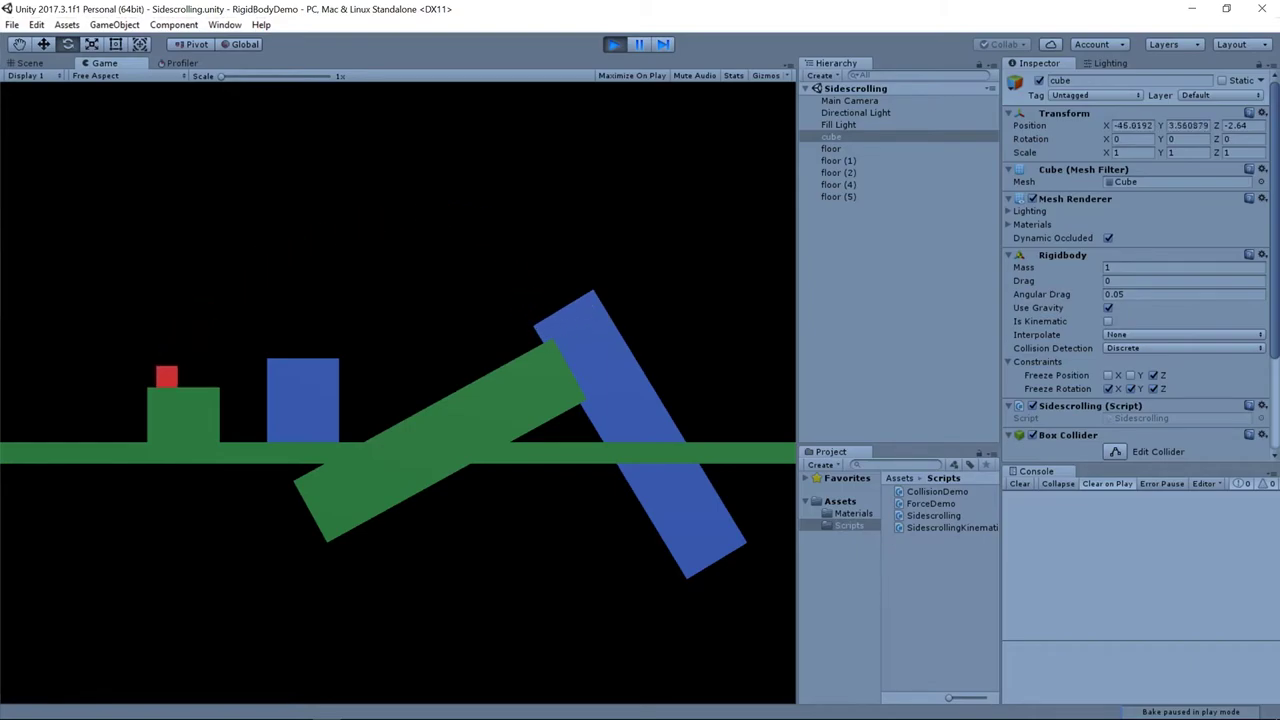
key("Right")
key("space")
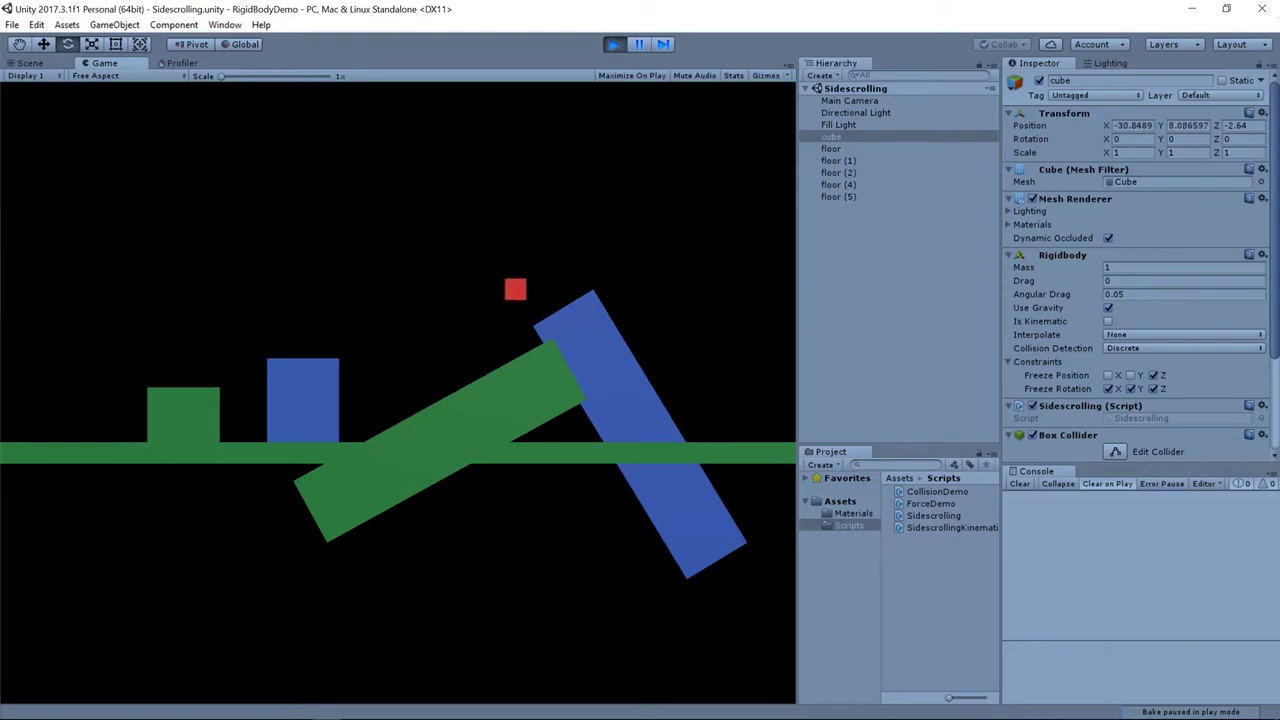
key("Left")
key("space")
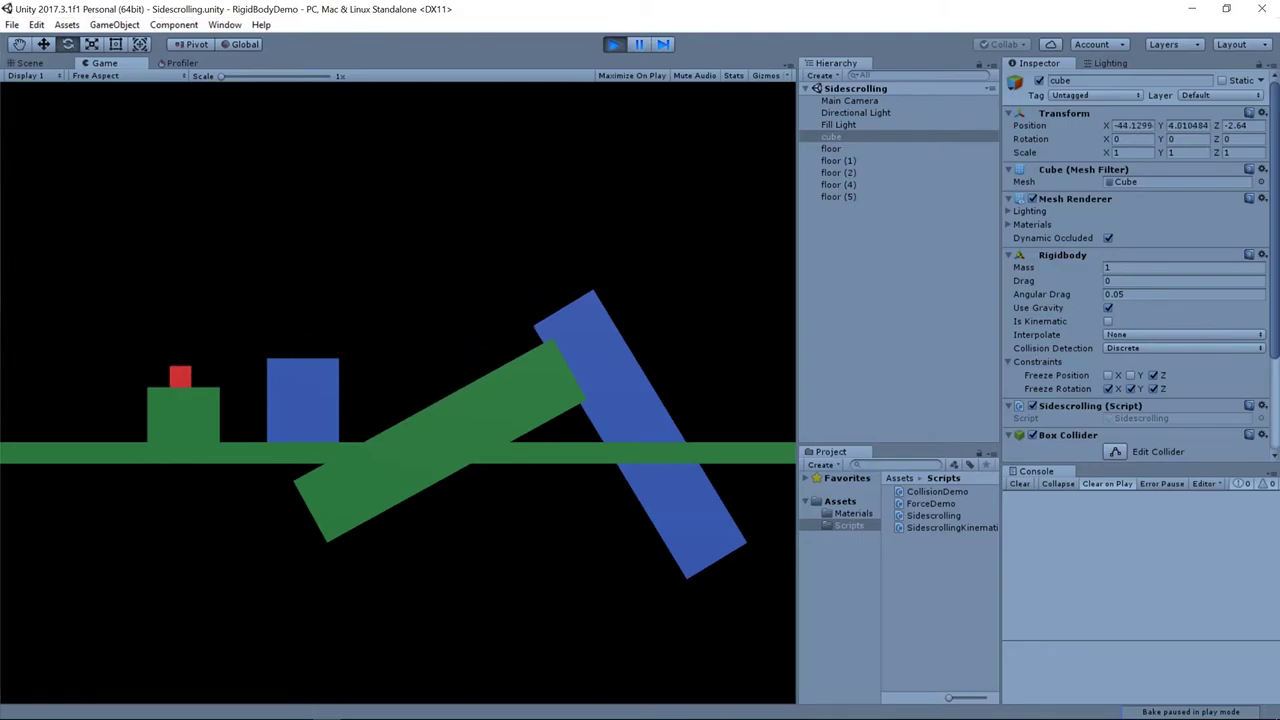
key("space")
key("Right")
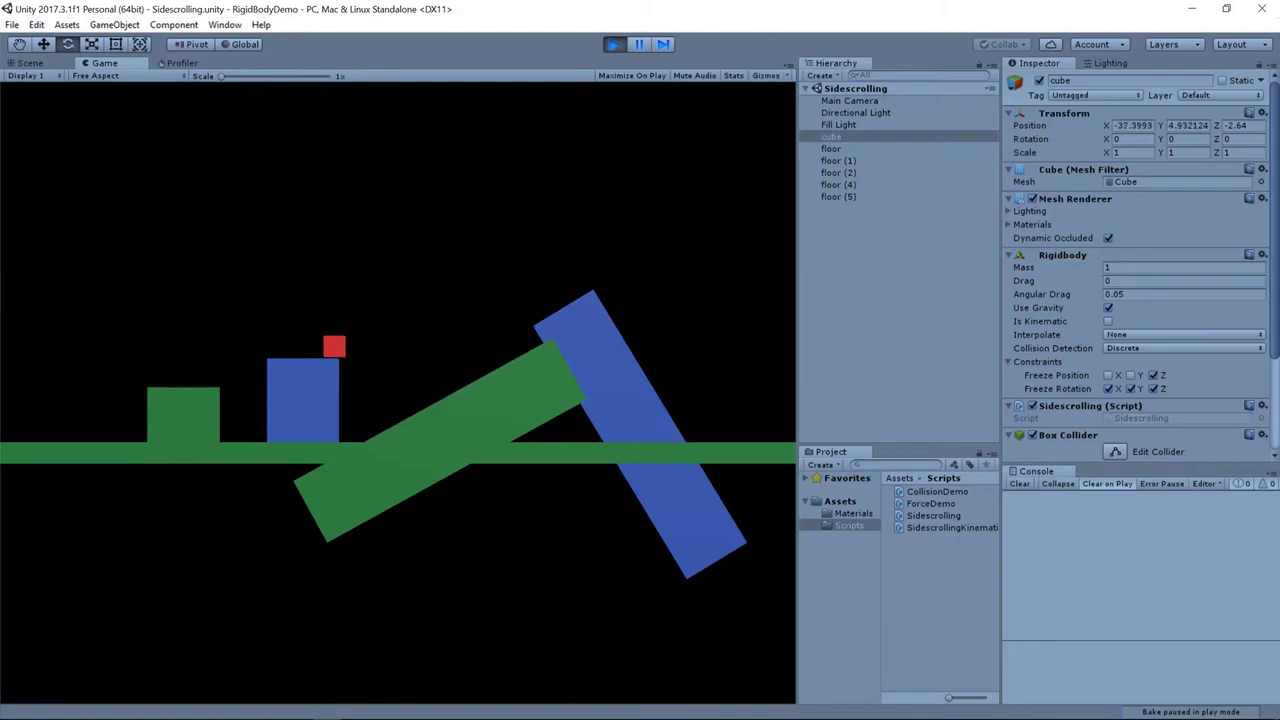
Step: Hop the cube between the green blocks and the tilted blue bar
key("space")
key("space")
key("Right")
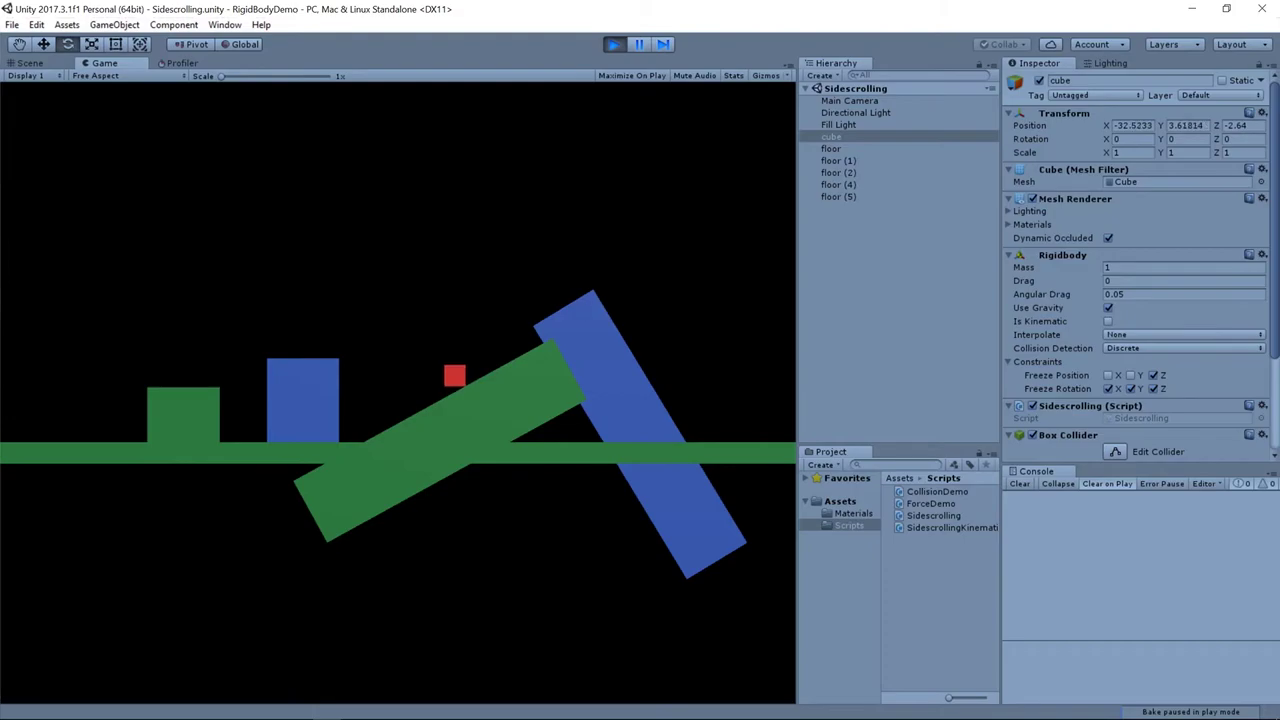
key("space")
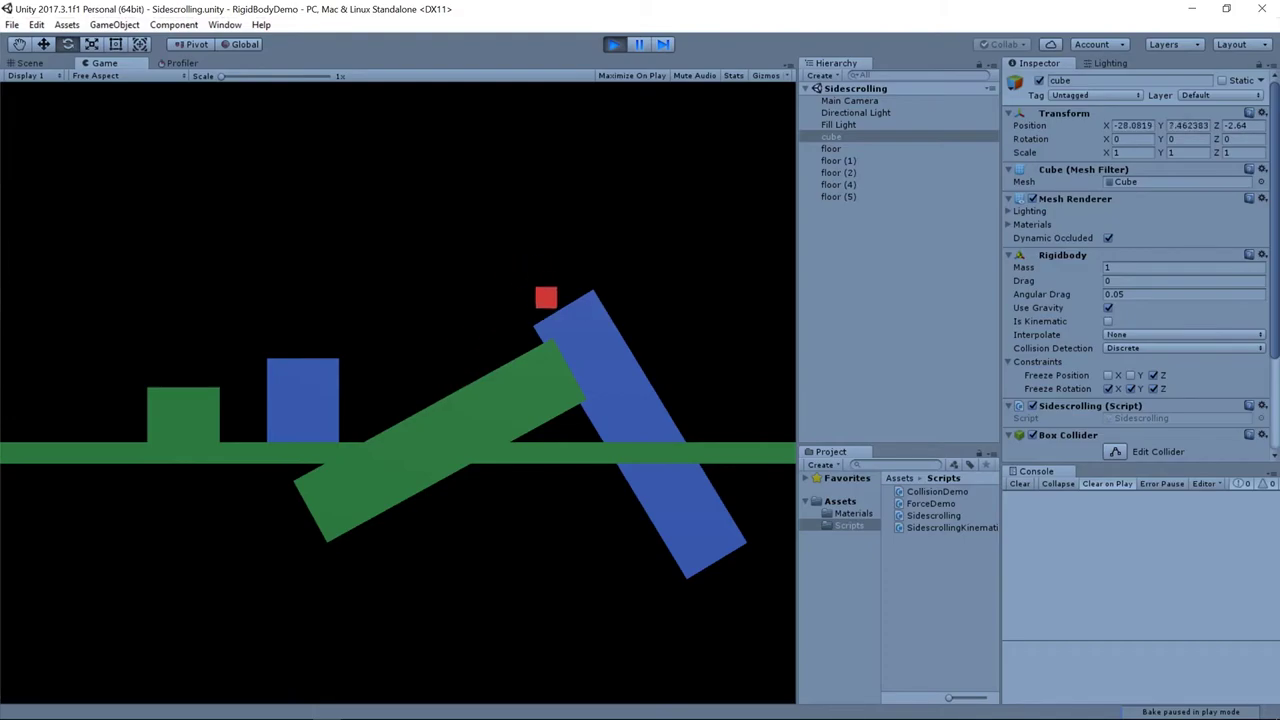
key("space")
key("Left")
key("Left")
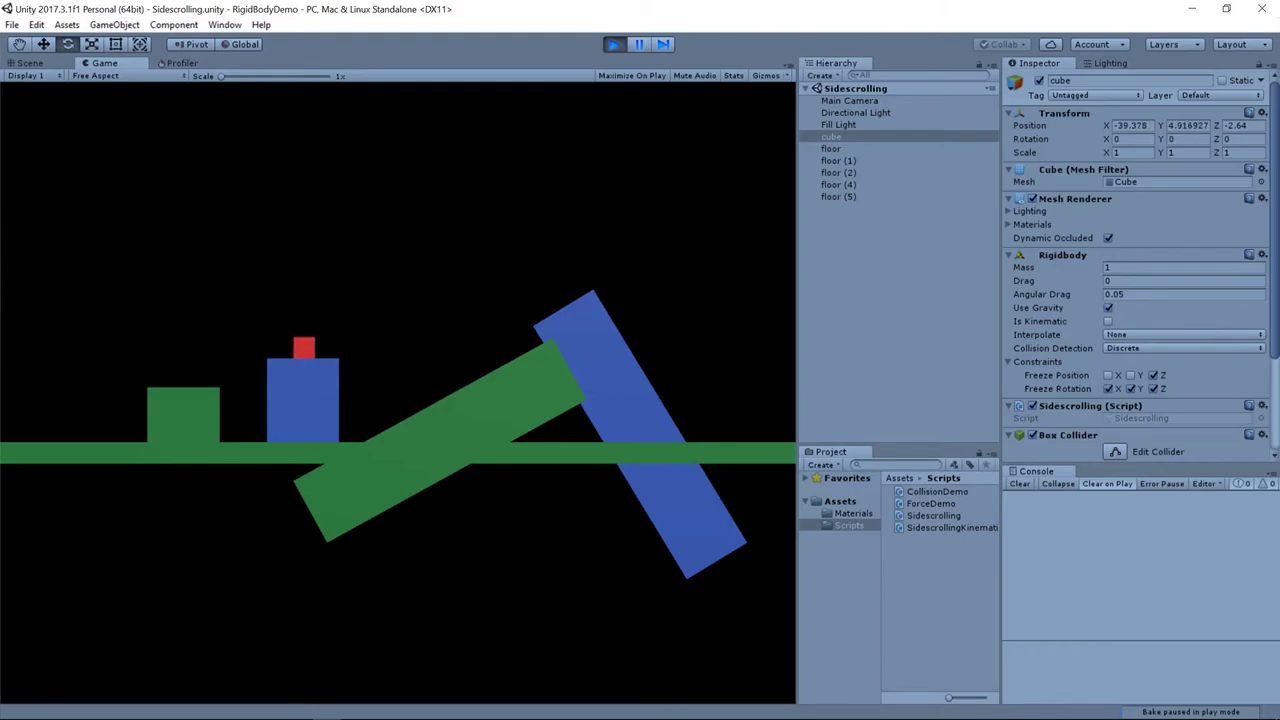
key("Right")
key("space")
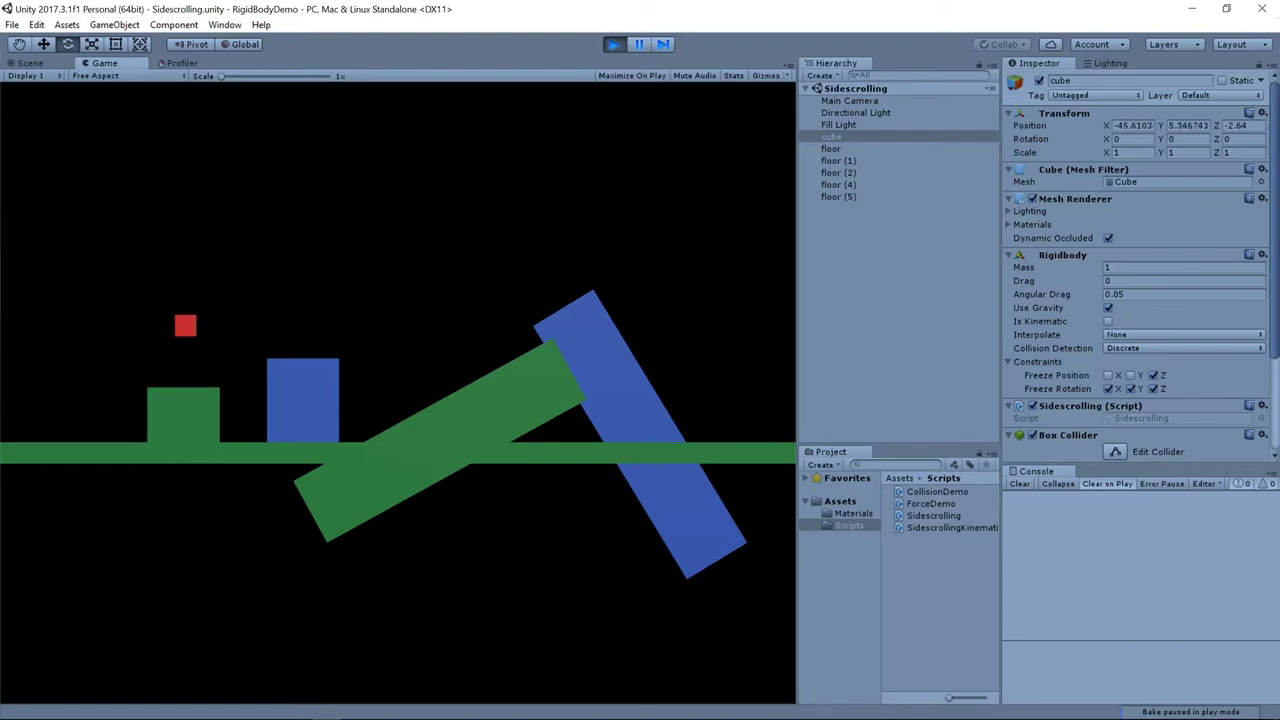
key("Left")
key("space")
key("Right")
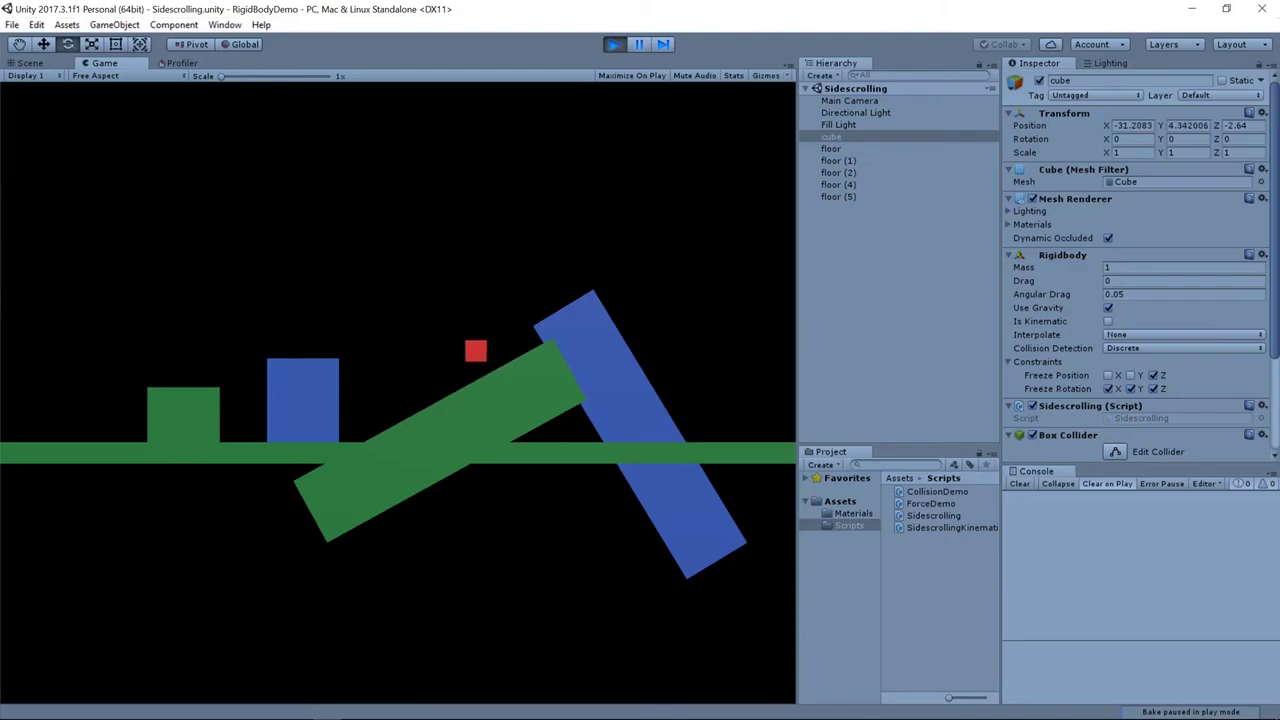
key("Left")
key("space")
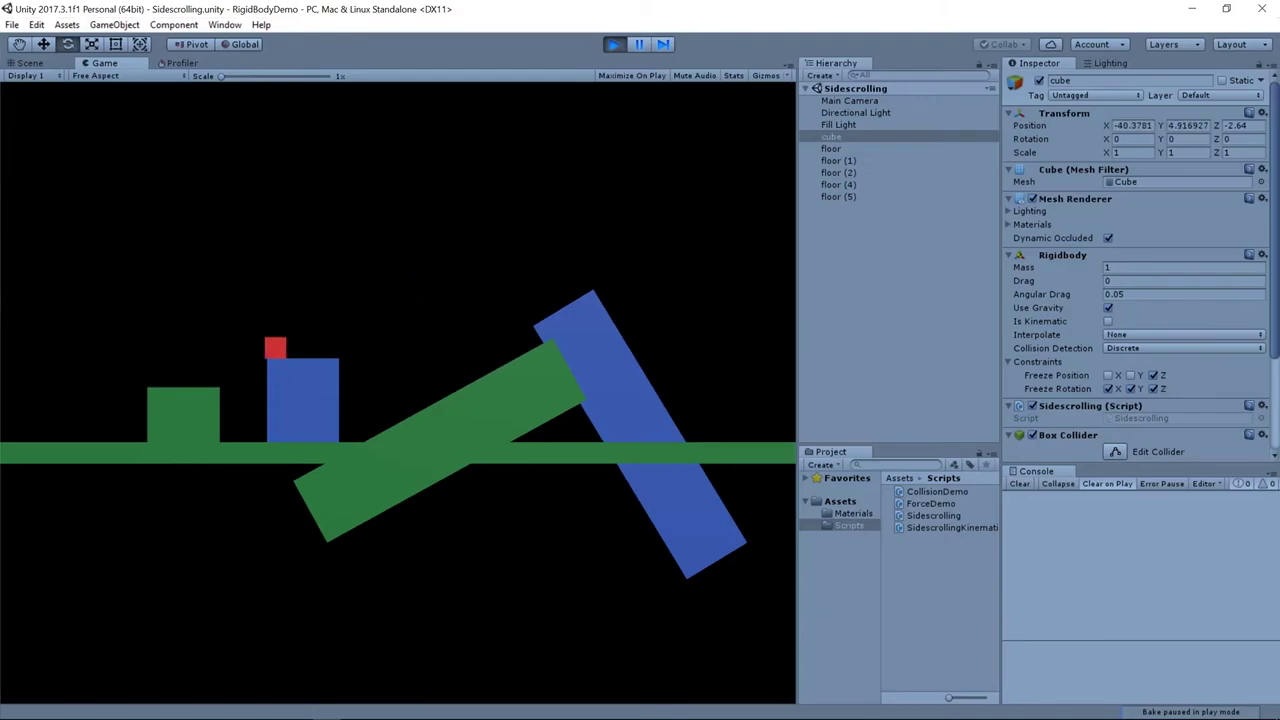
key("Left")
key("Right")
key("space")
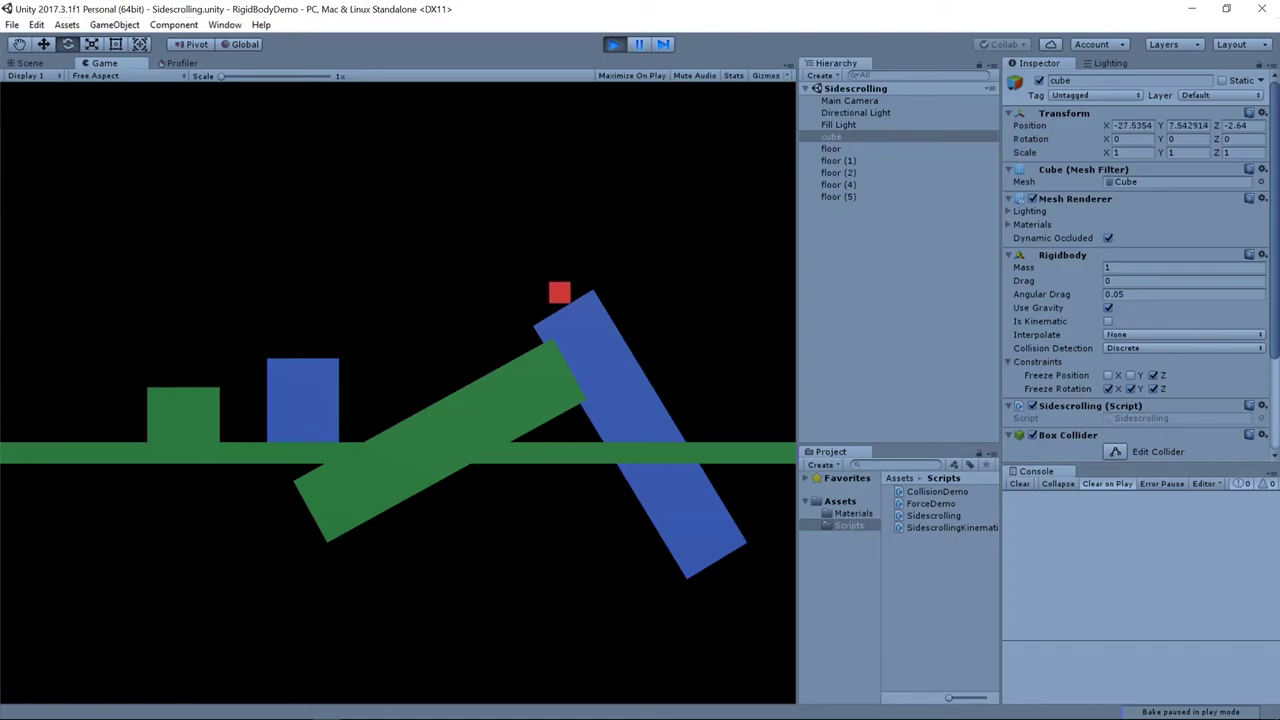
key("Left")
key("space")
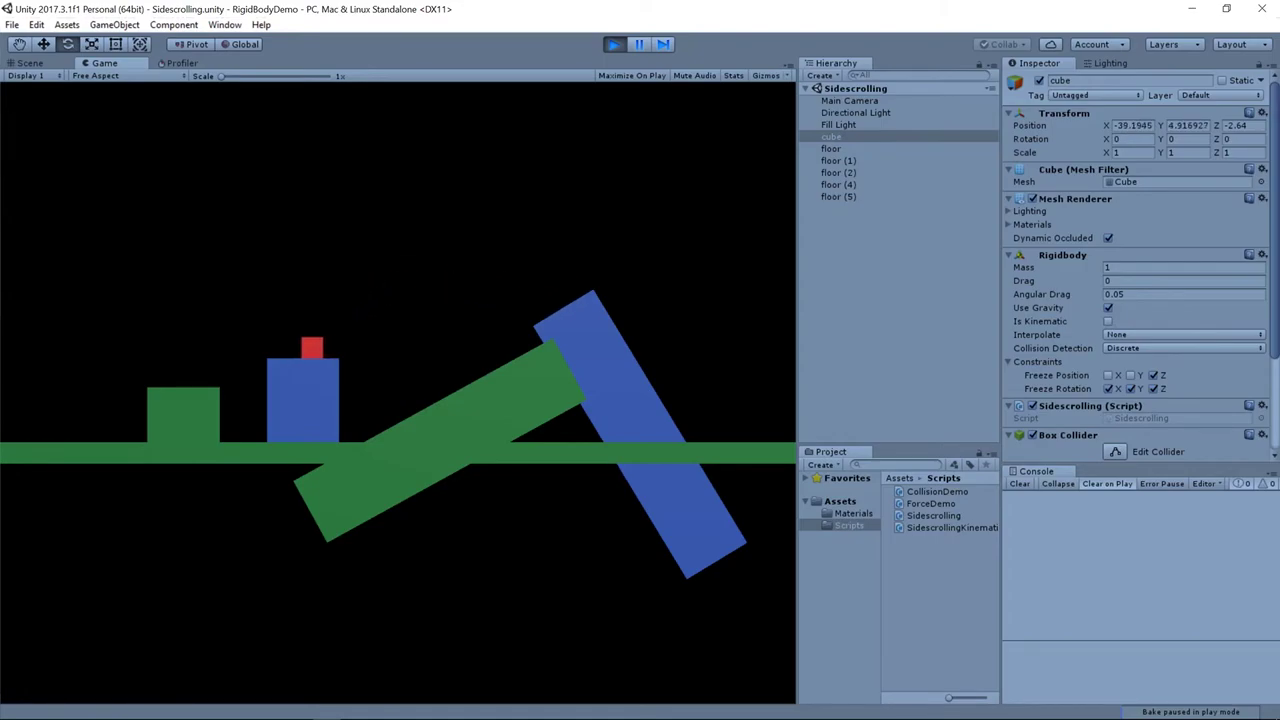
key("Right")
key("space")
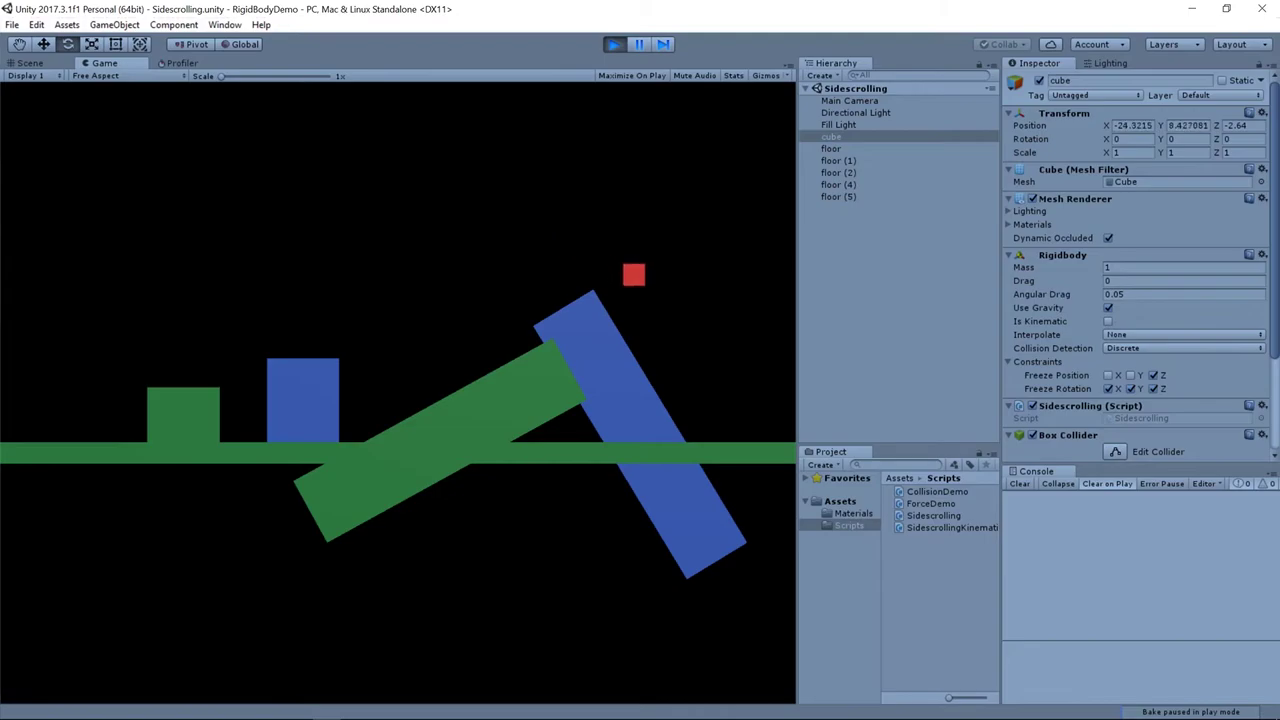
key("Left")
key("space")
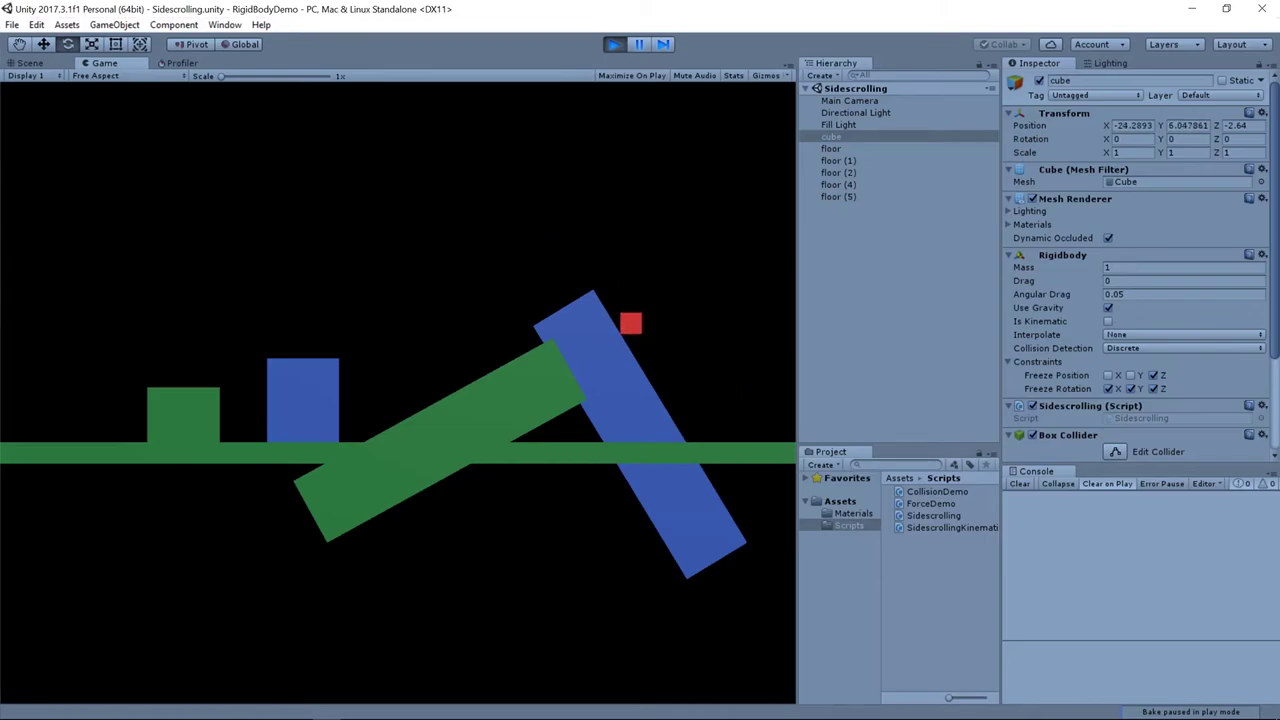
key("Left")
key("space")
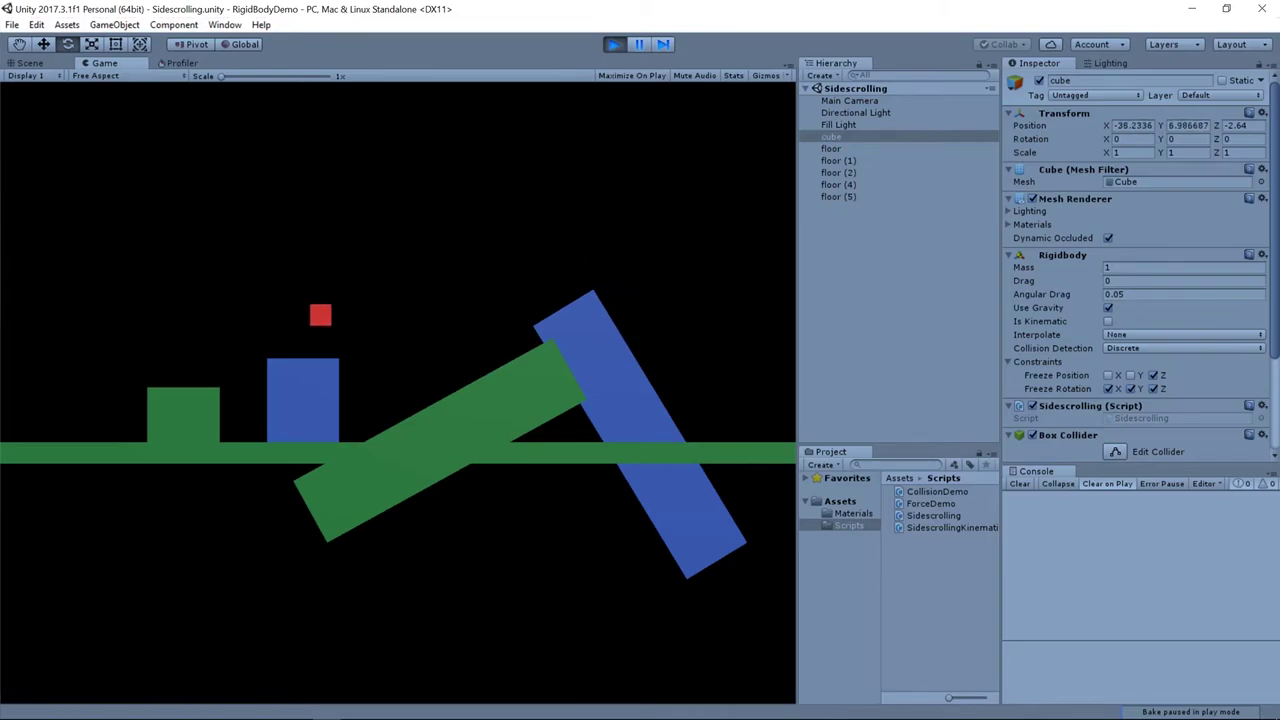
key("Right")
key("space")
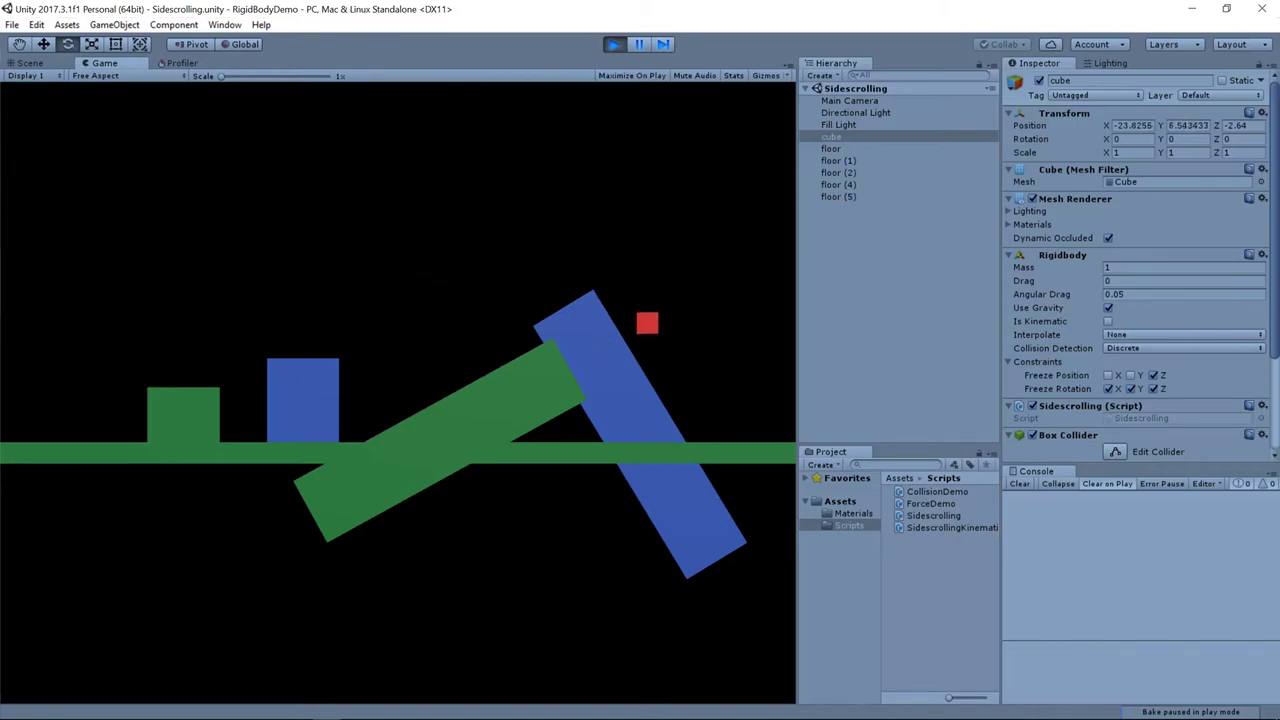
Step: Jump across the plank and green beam, landing on the floor beside the small green block
key("space")
key("Left")
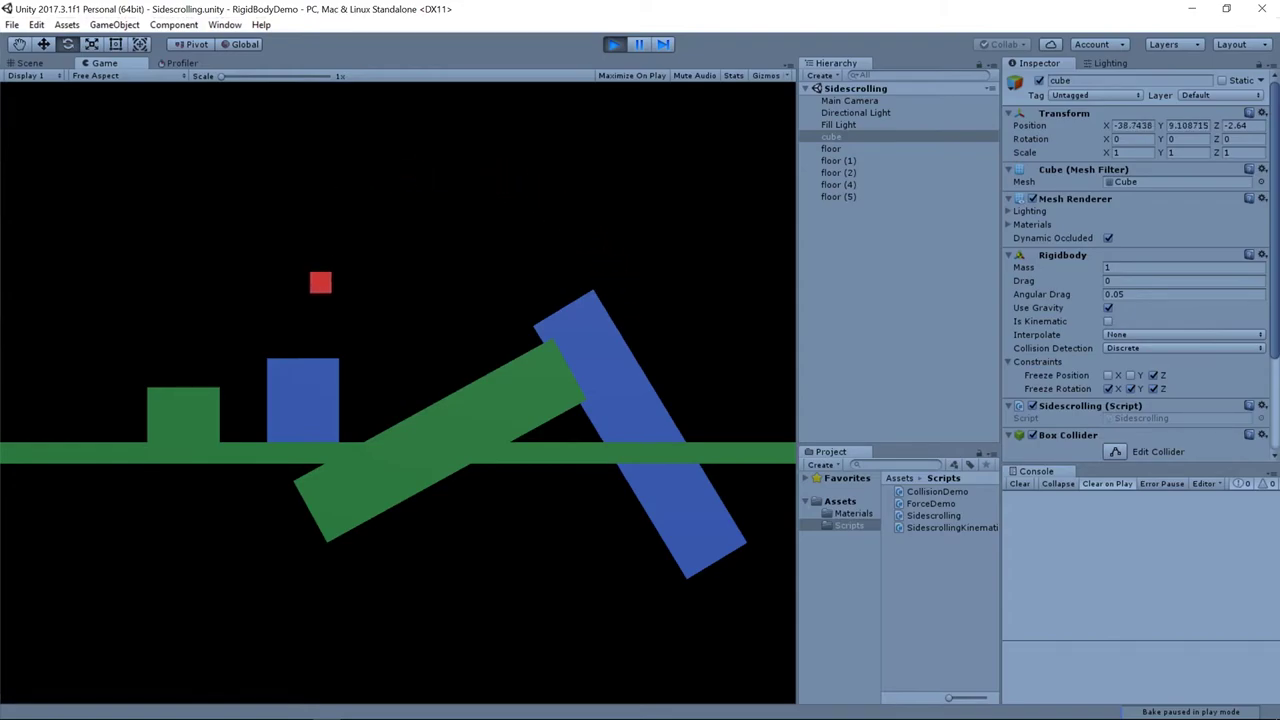
key("Right")
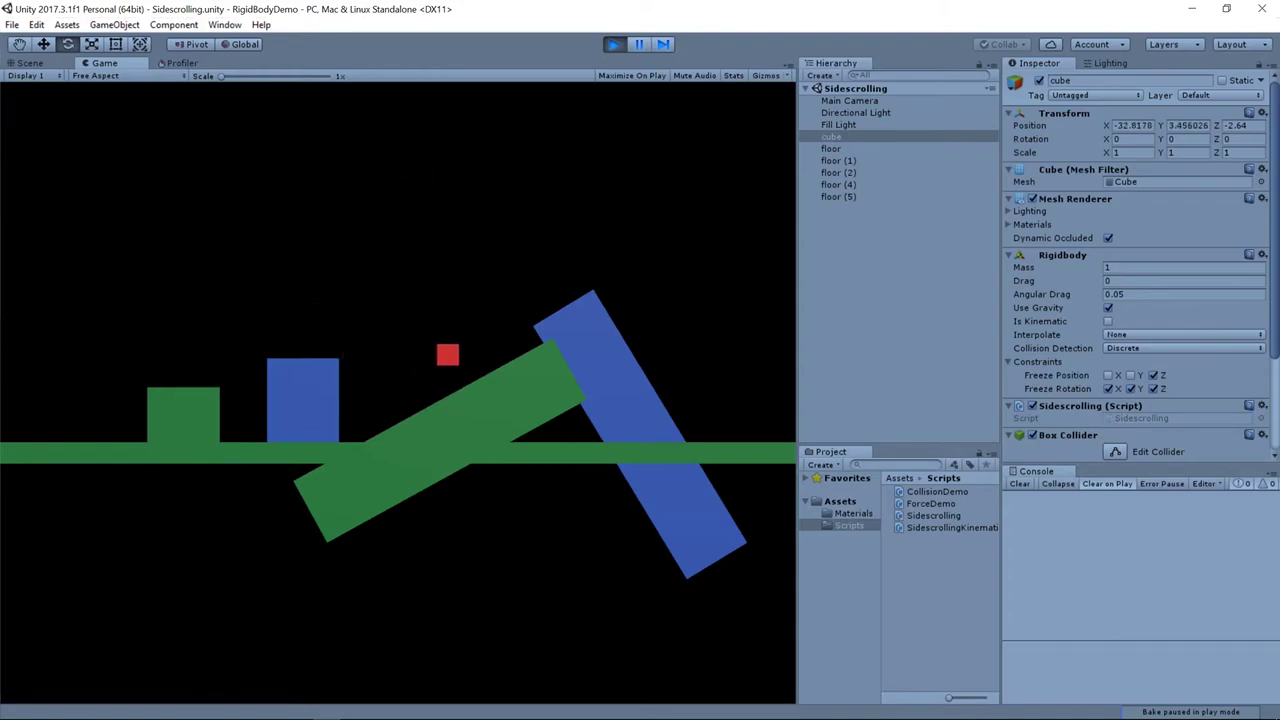
key("space")
key("Left")
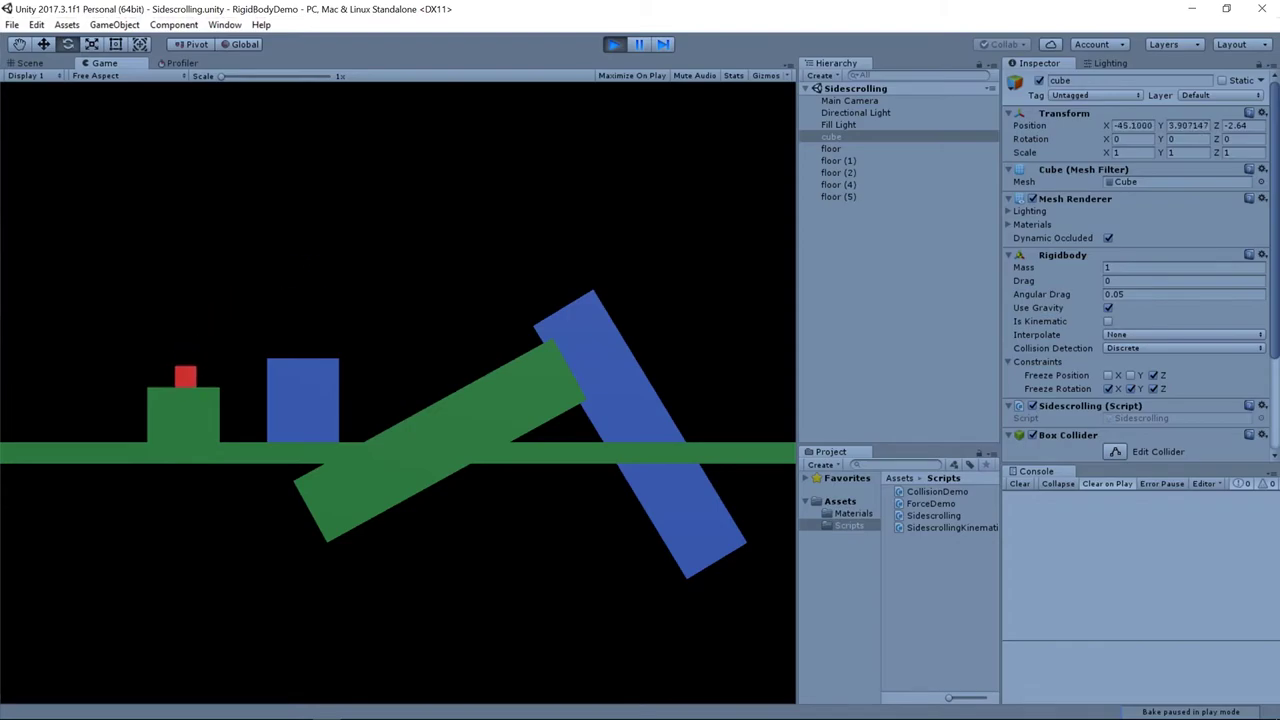
key("Right")
key("space")
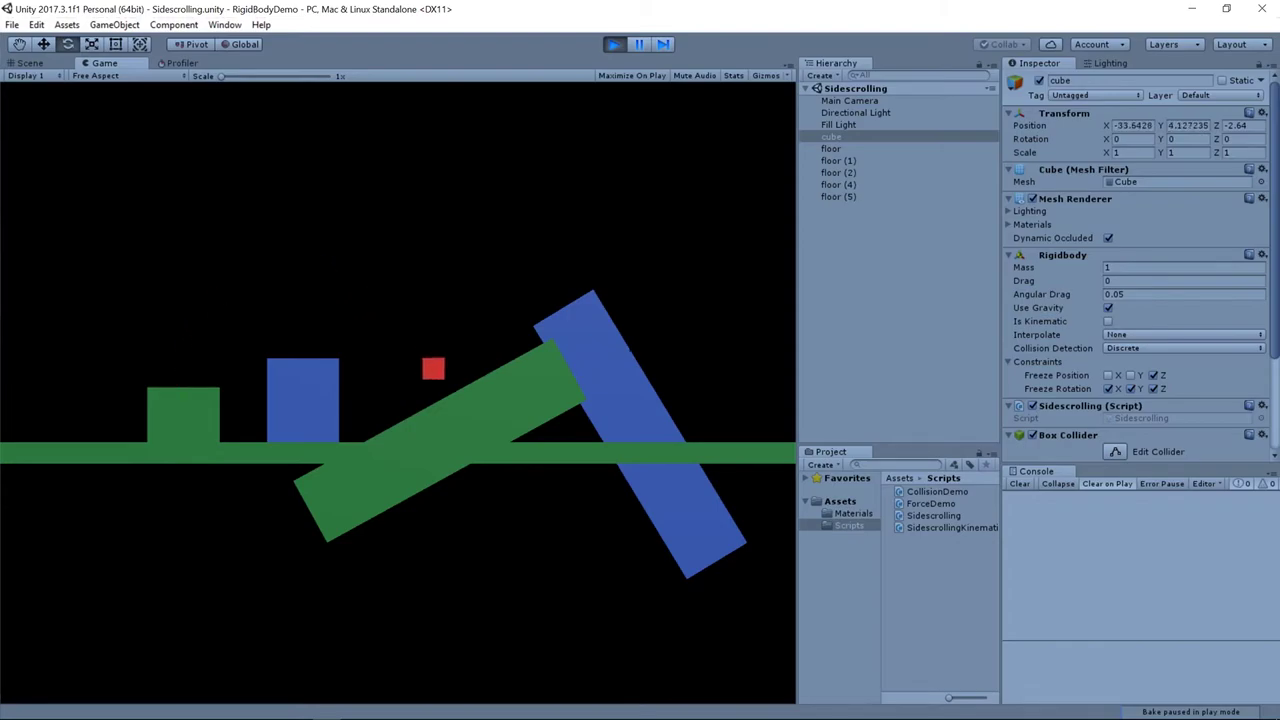
key("space")
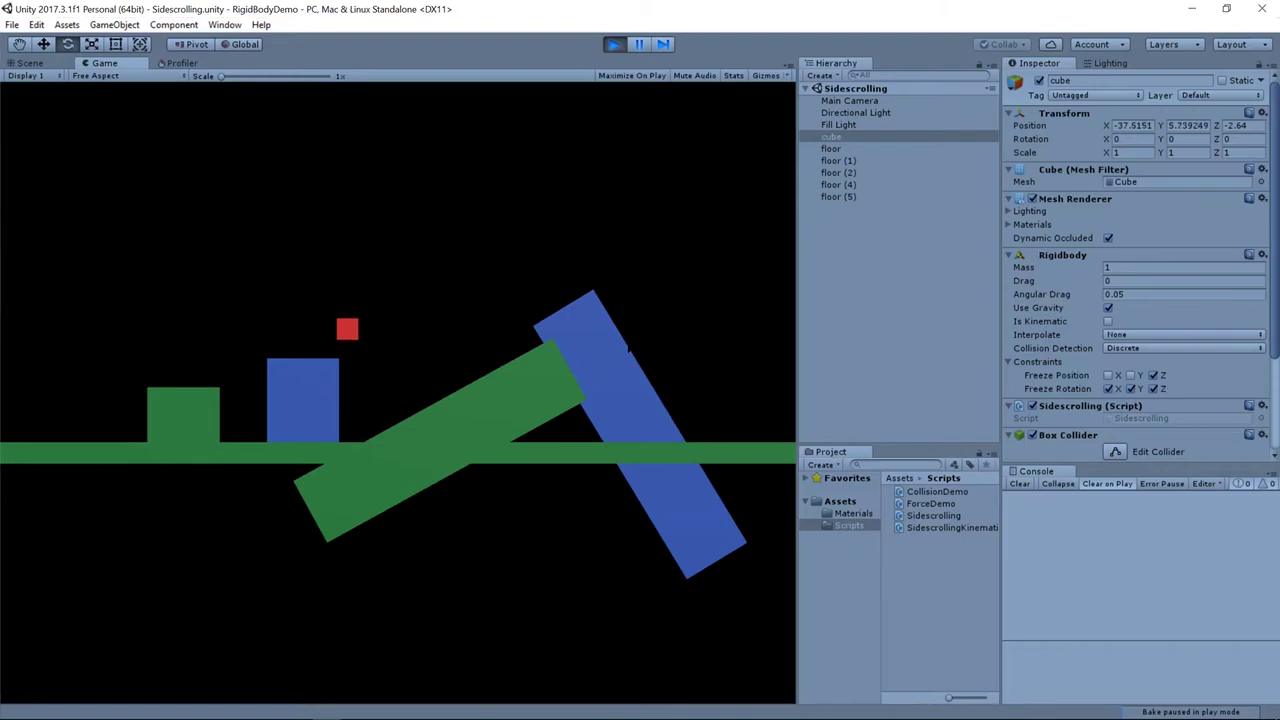
key("Left")
key("Right")
key("space")
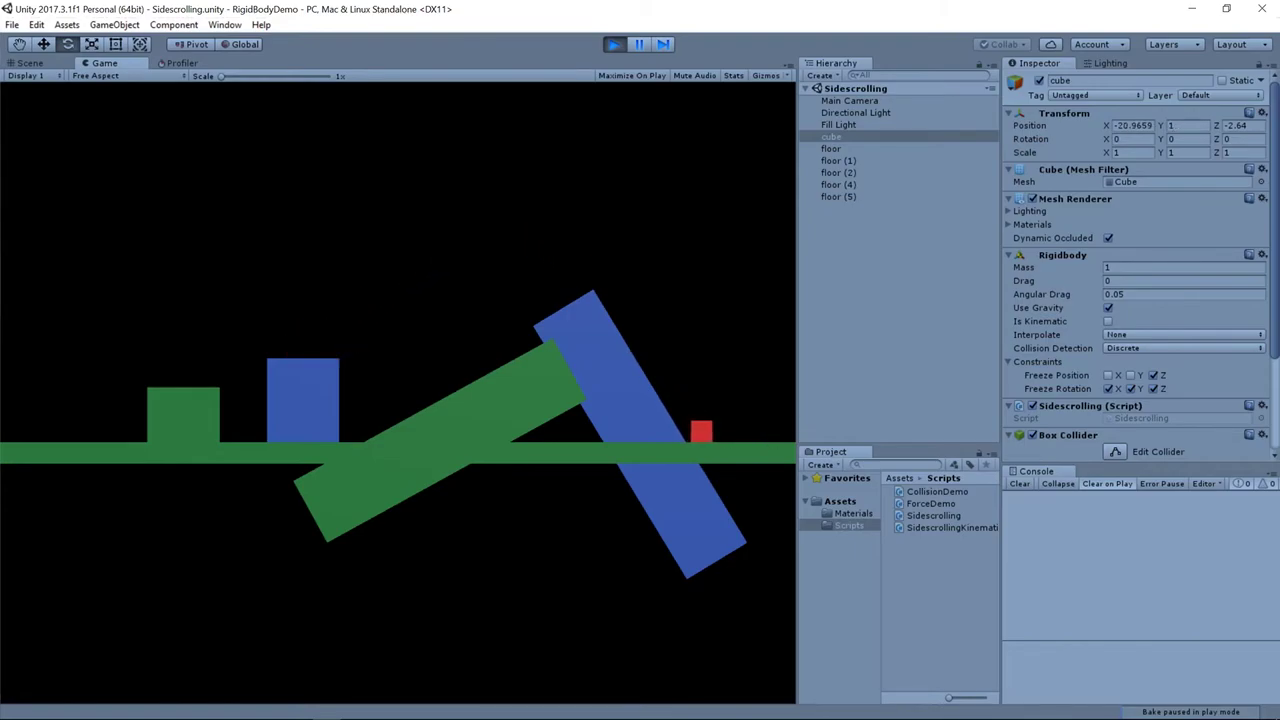
key("space")
key("Left")
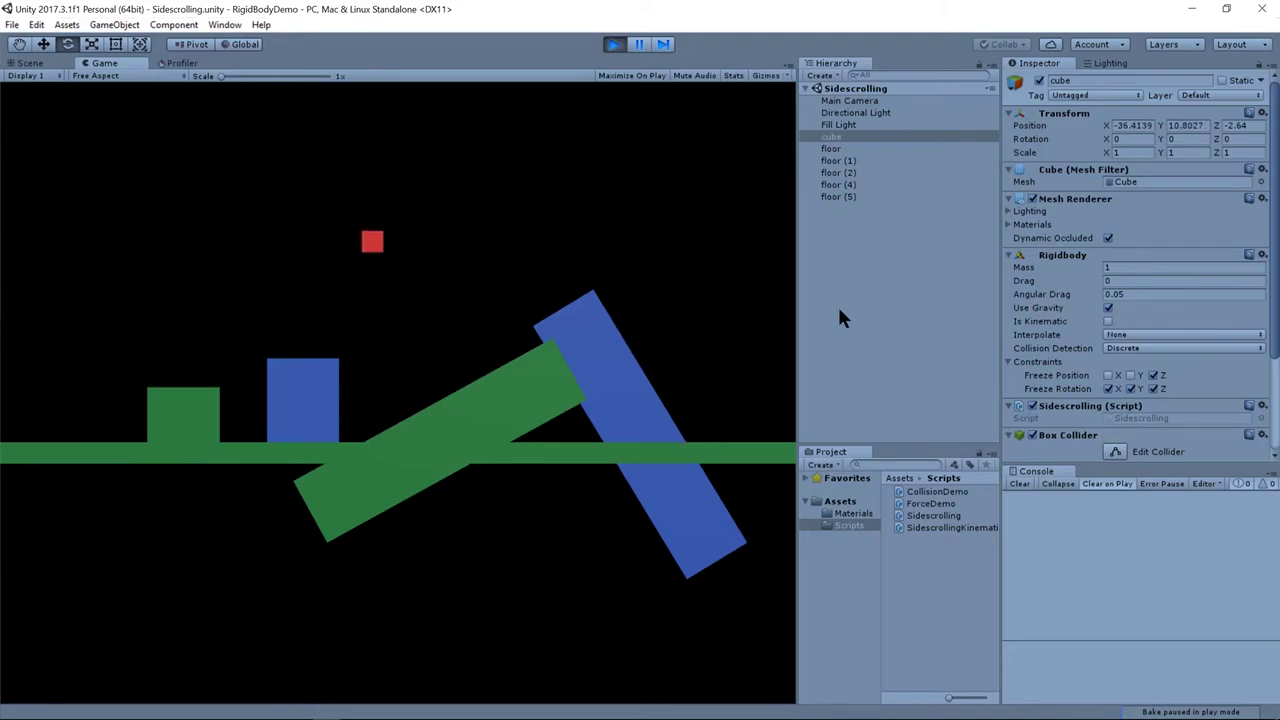
key("Right")
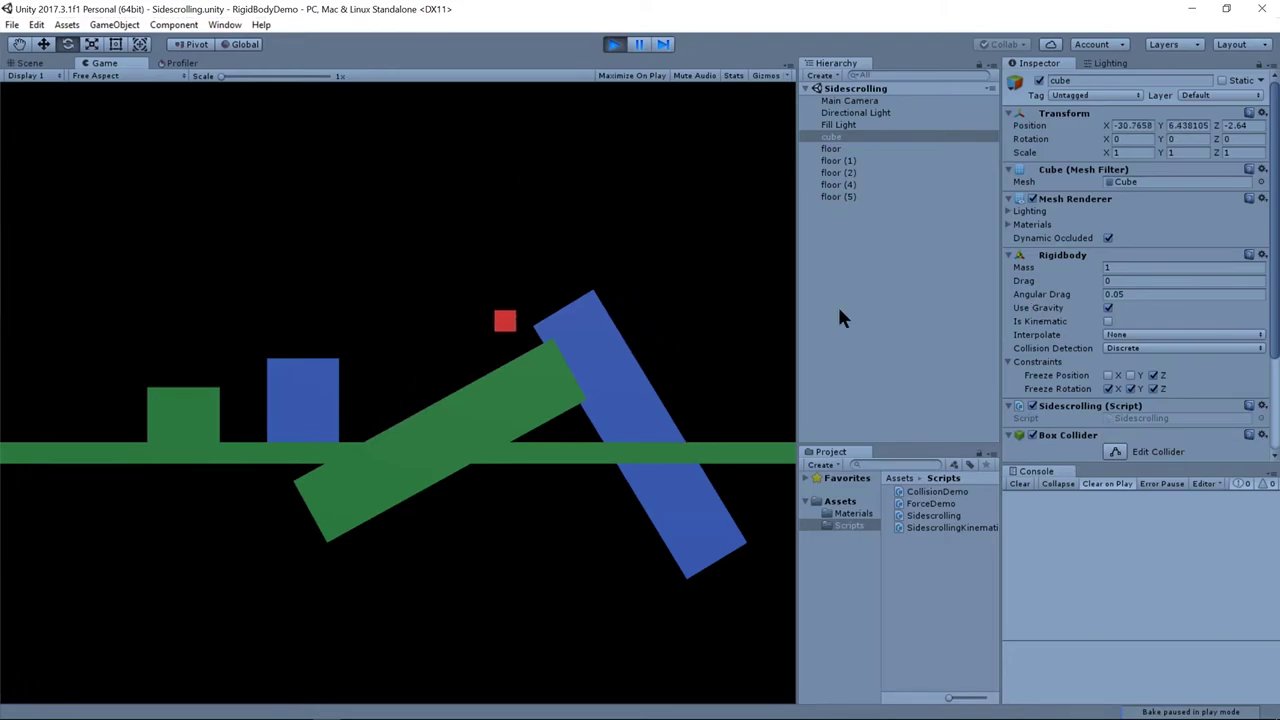
key("Right")
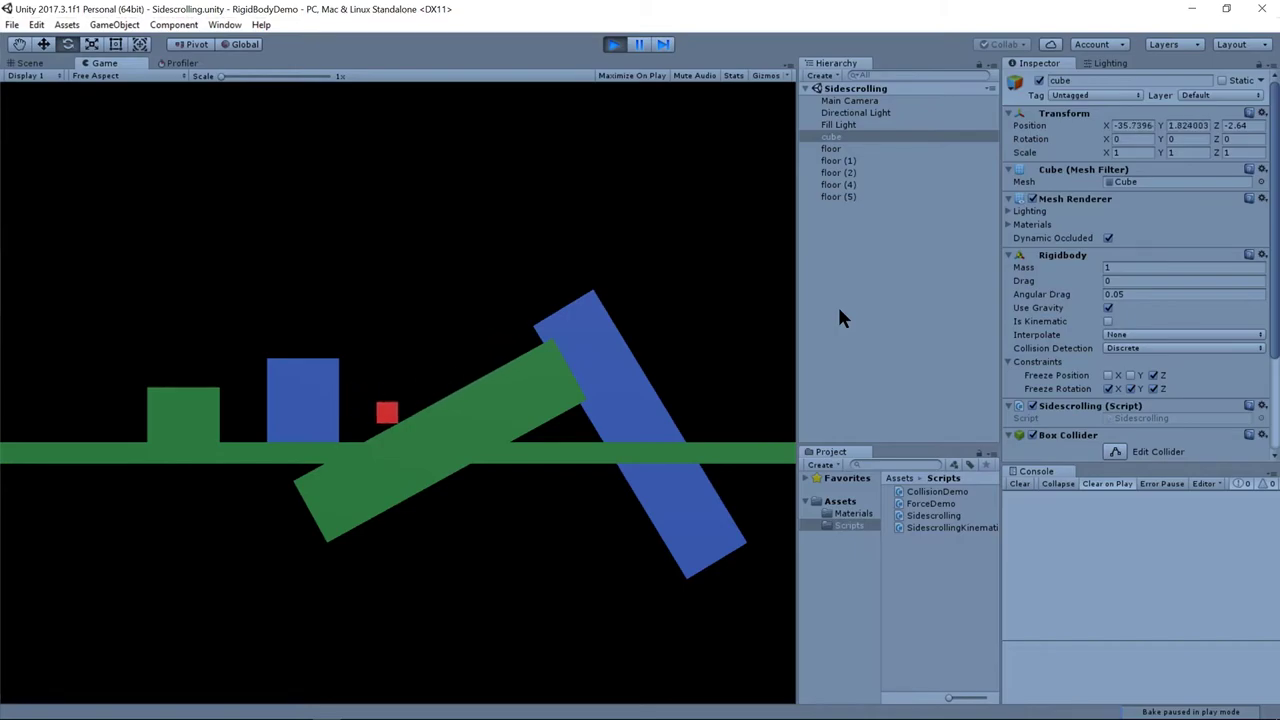
key("space")
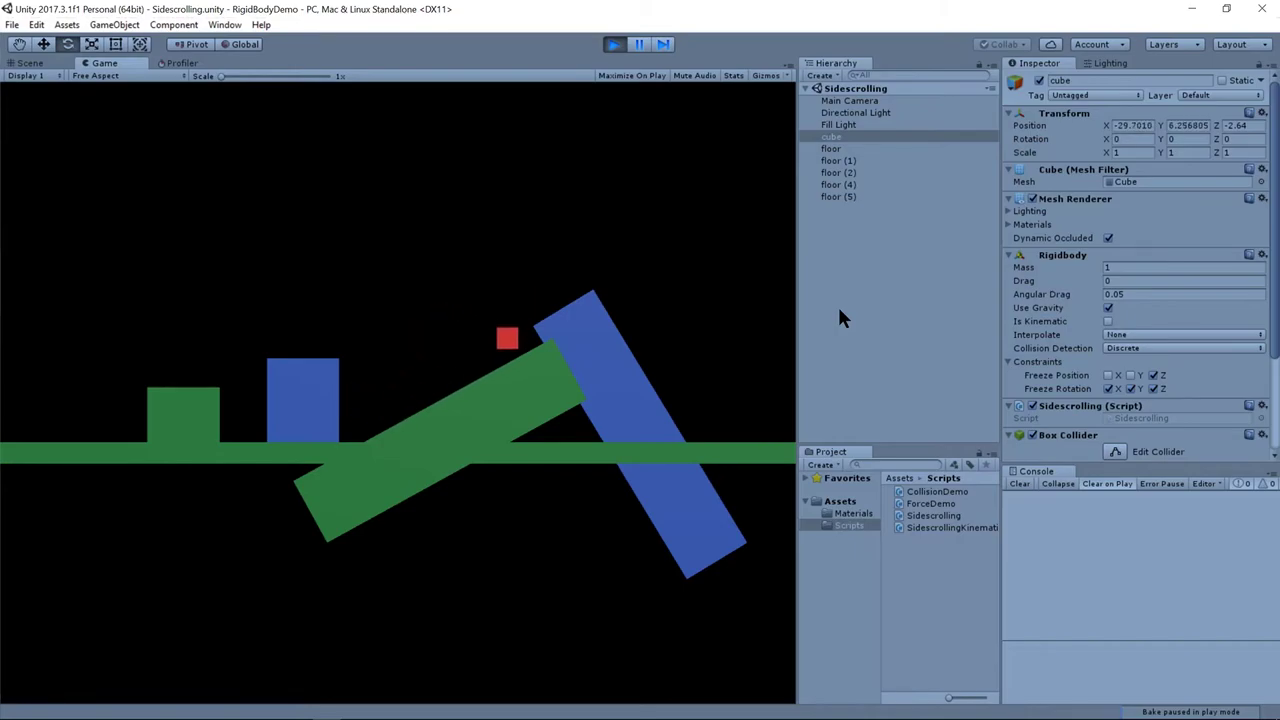
key("Right")
key("space")
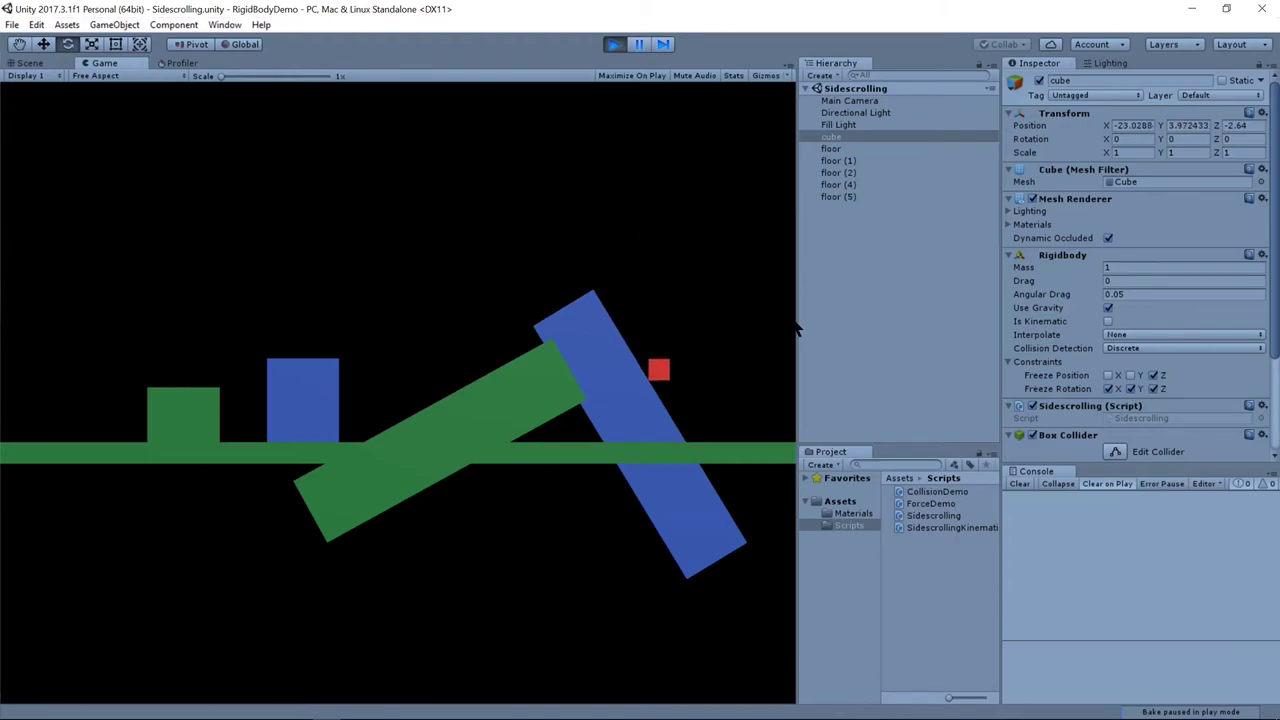
key("space")
key("space")
key("Left")
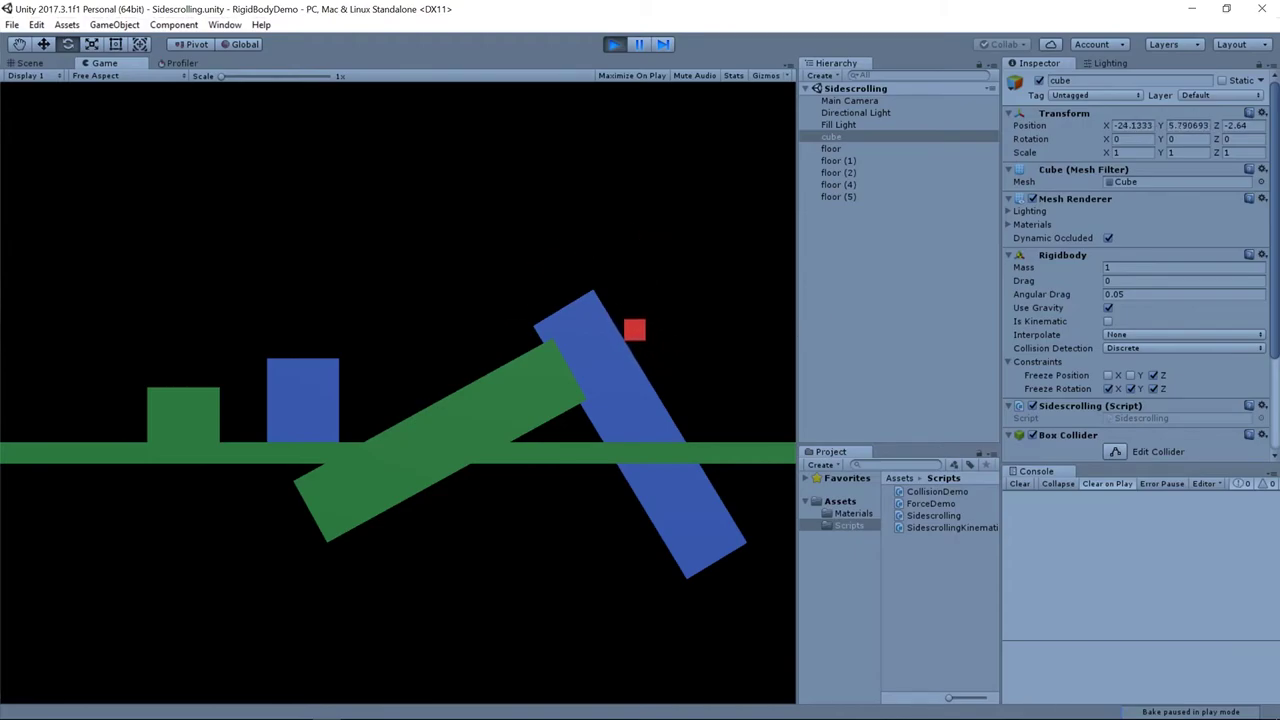
key("space")
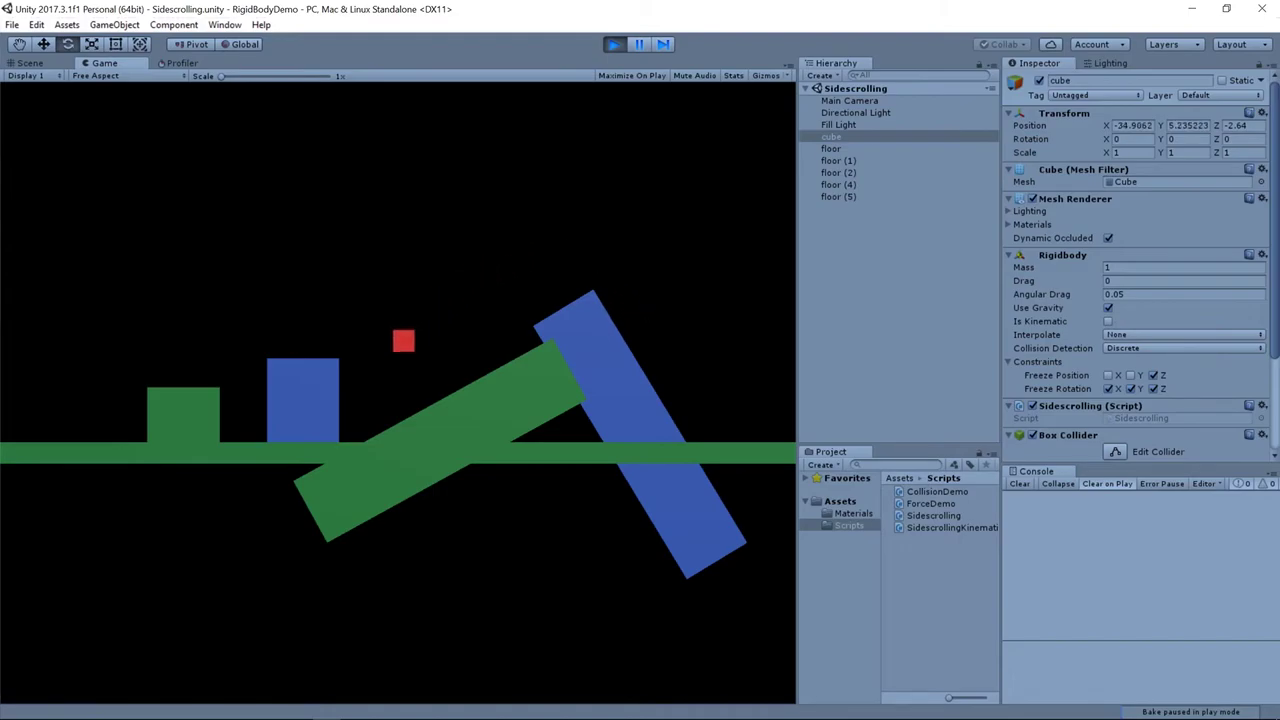
key("Right")
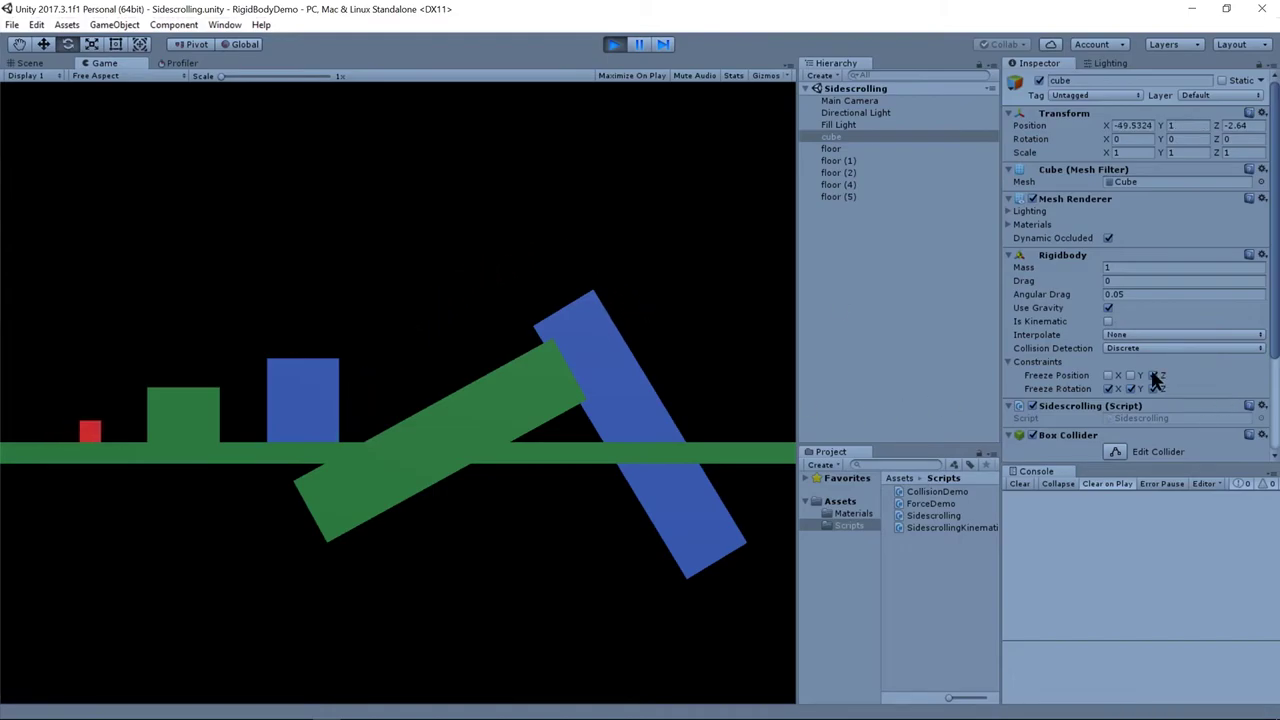
Step: Move and jump the cube around the green and blue boxes
key("Left")
key("Right")
key("Left")
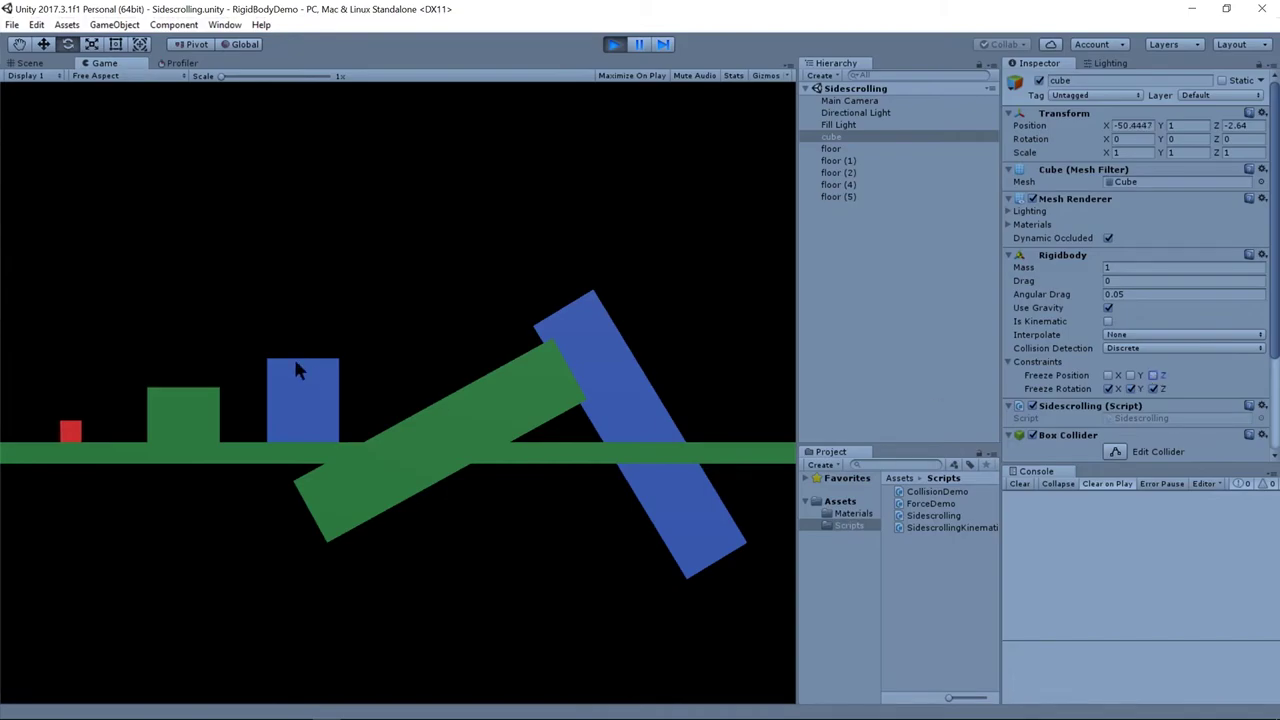
key("Right")
key("space")
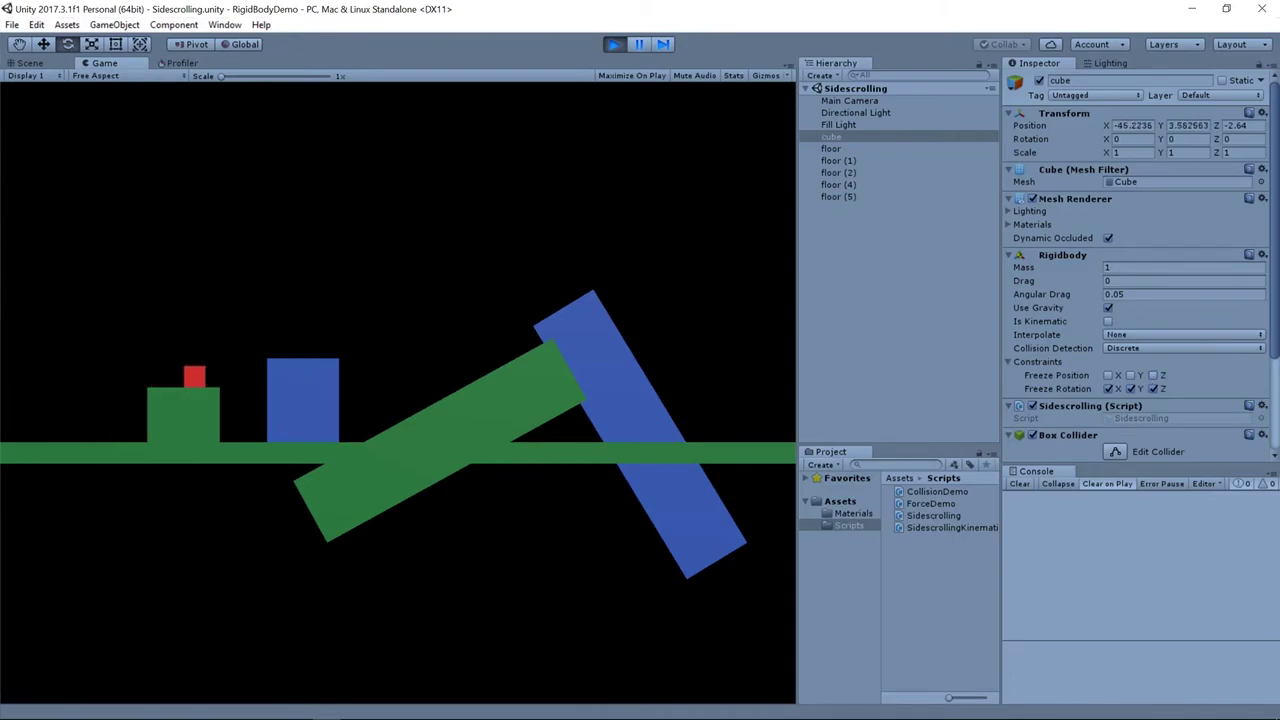
key("space")
key("Left")
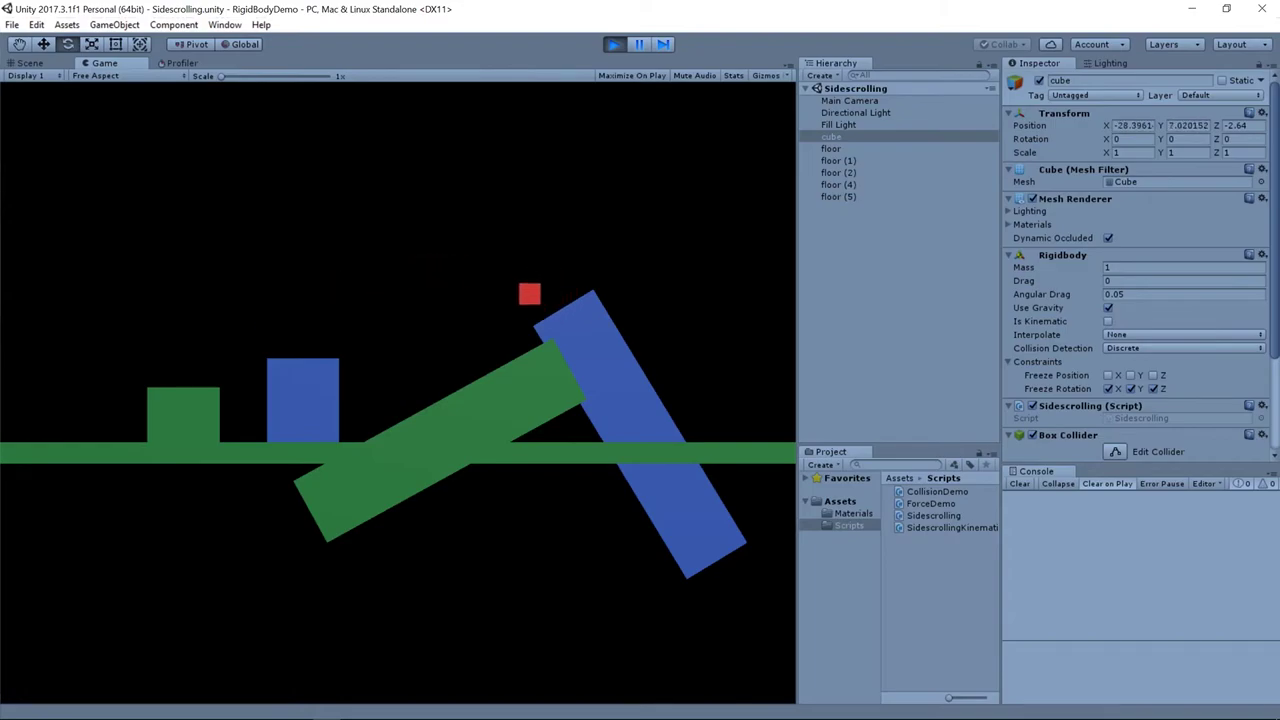
key("space")
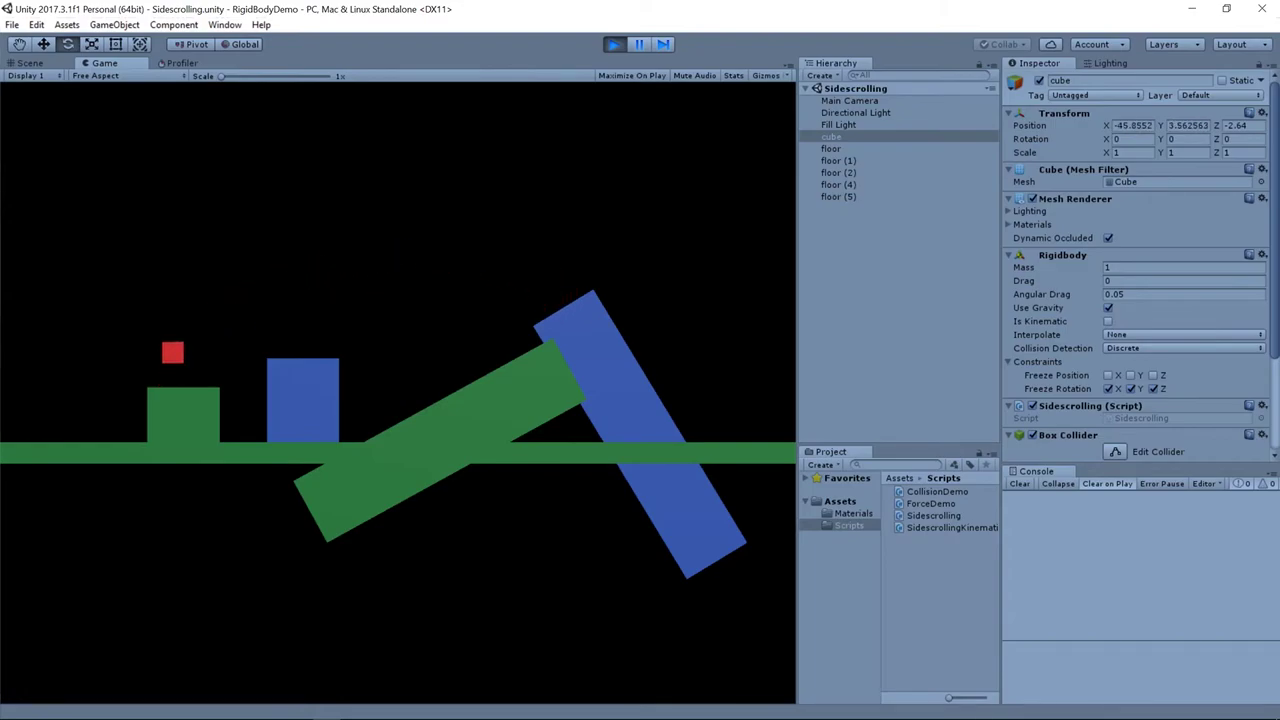
key("Right")
key("space")
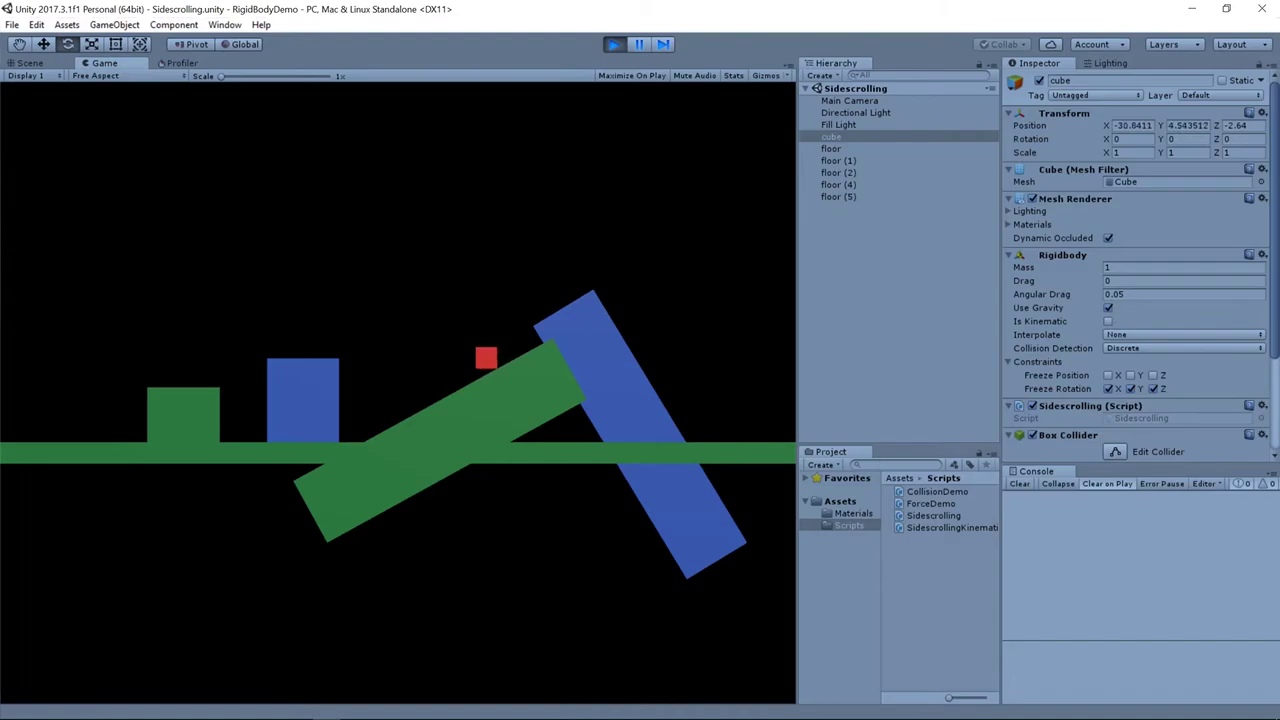
key("Left")
key("space")
key("Right")
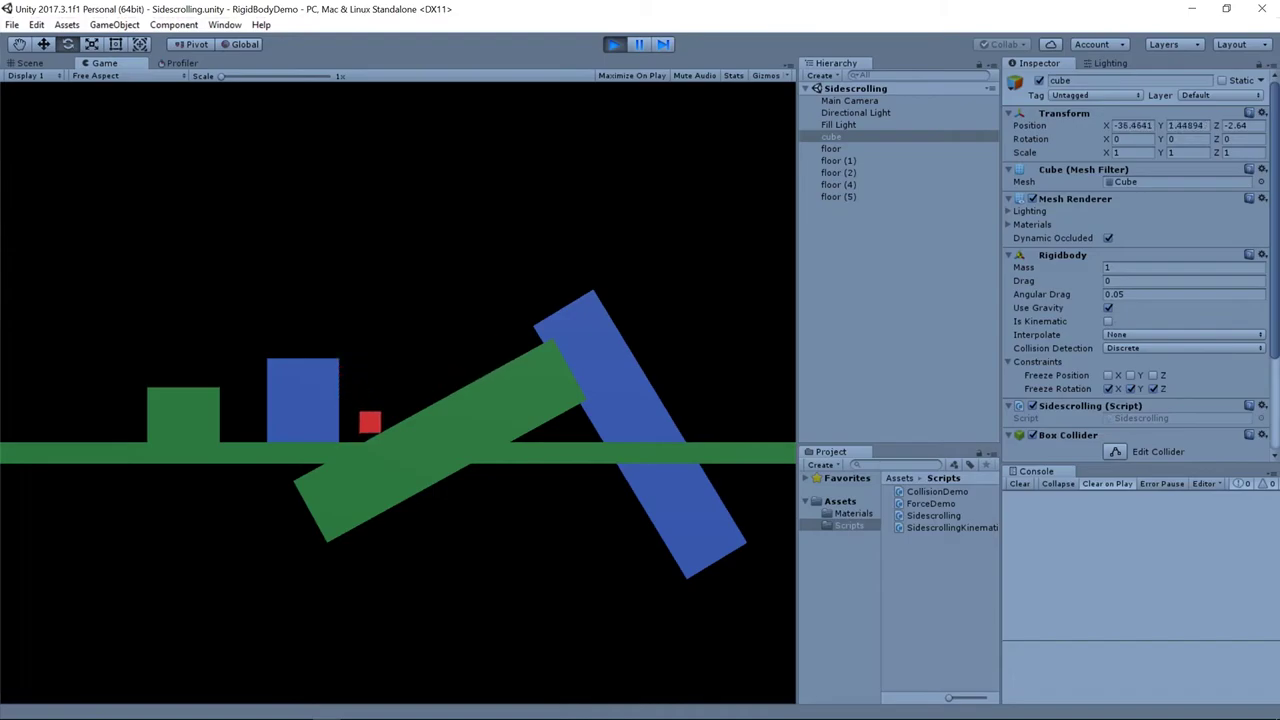
key("space")
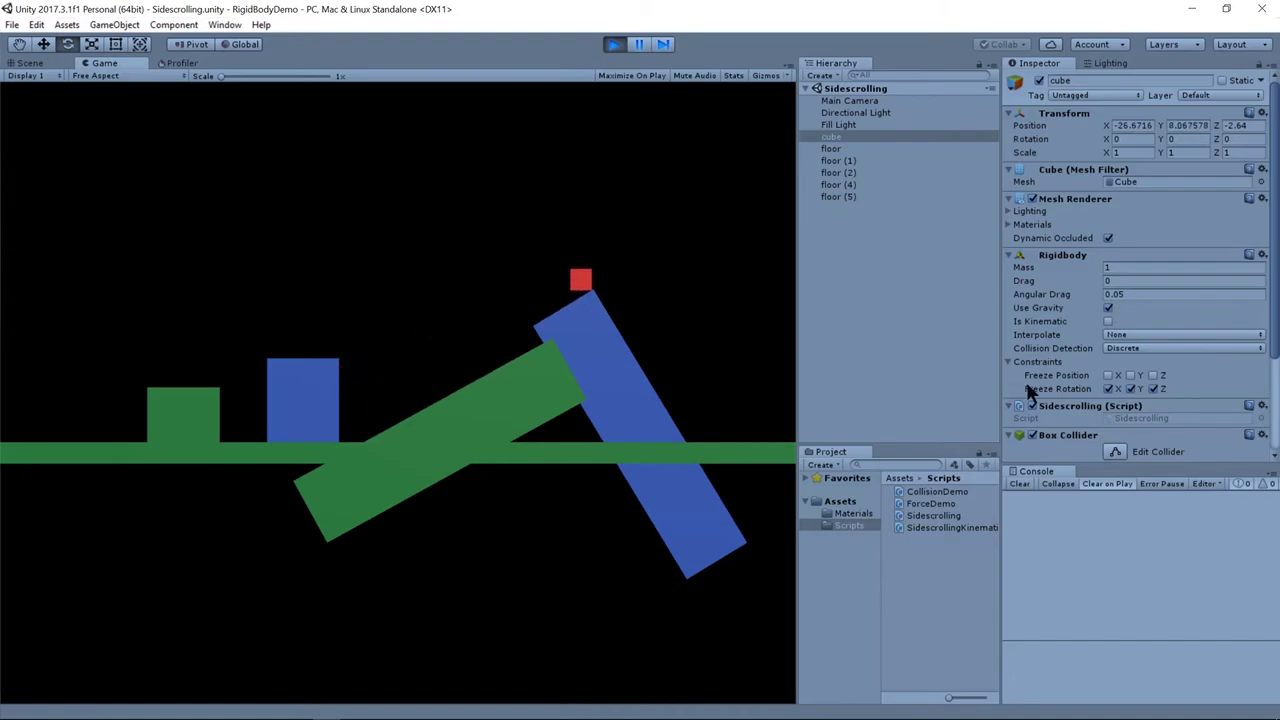
Step: Freeze the Rigidbody's Z position and keep jumping the cube beside the blue box
left_click(1154, 375)
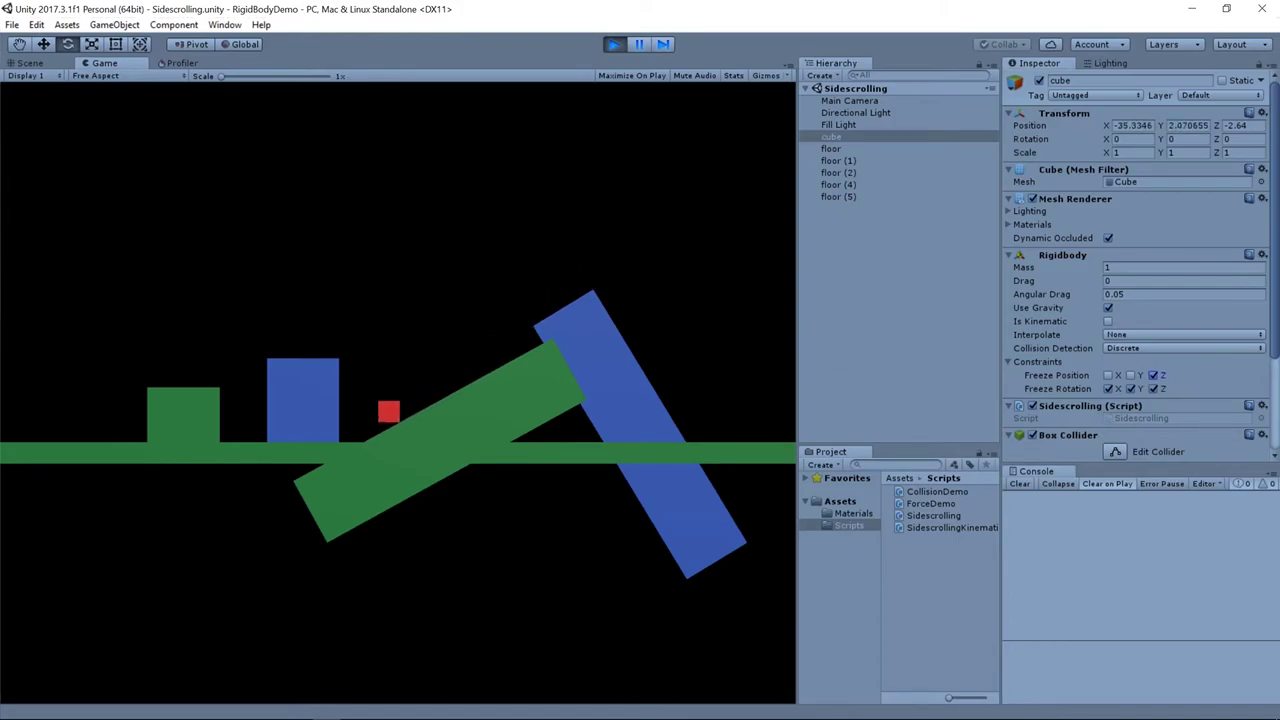
key("space")
key("Right")
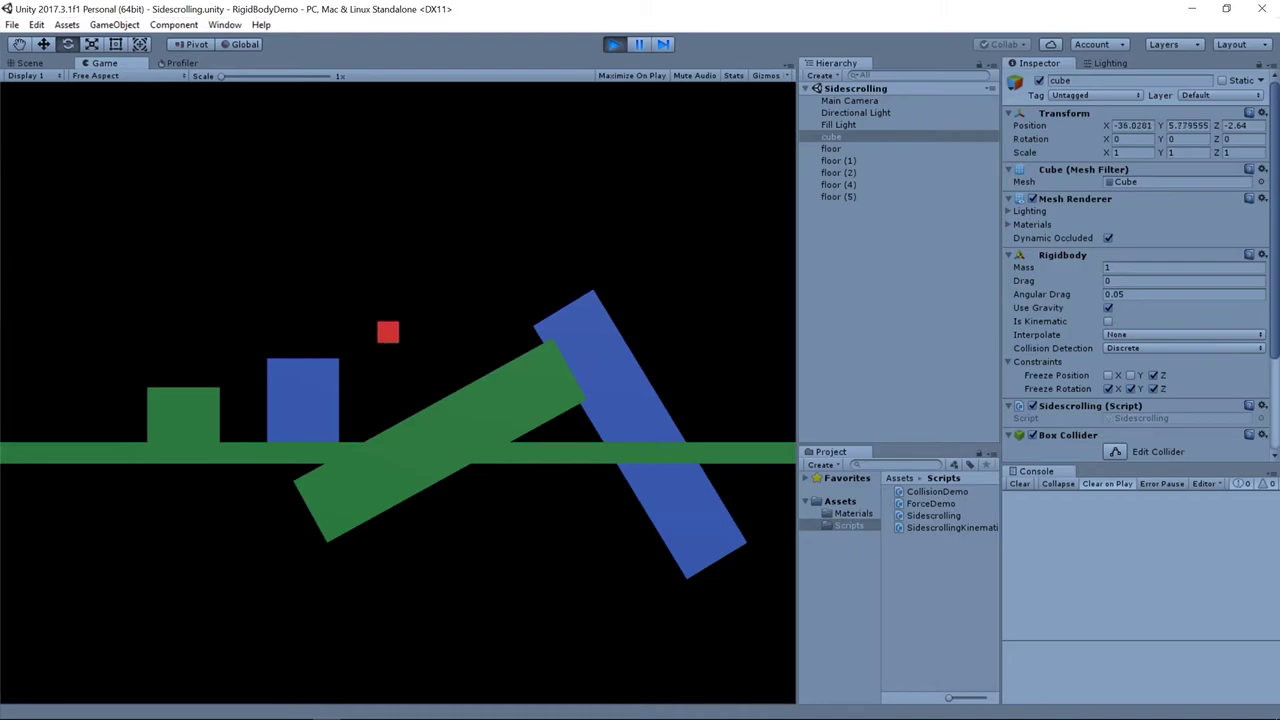
key("space")
key("Right")
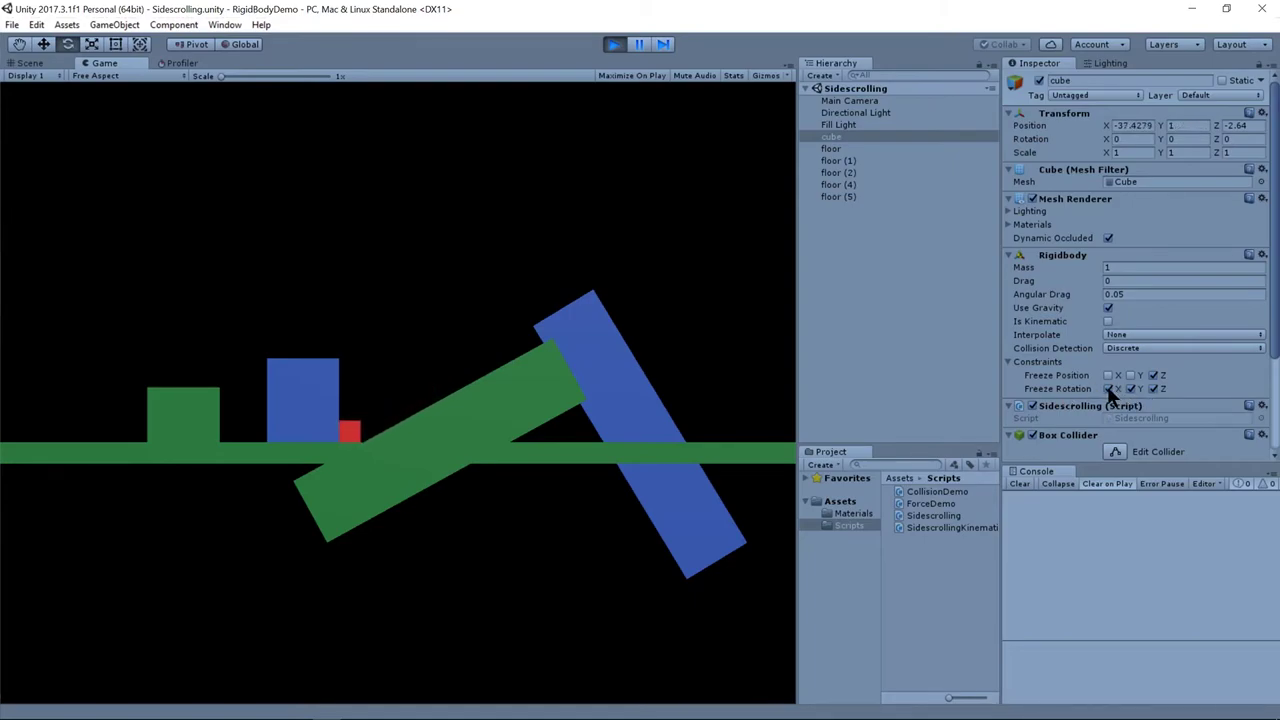
Step: Stop the game, reposition the Scene view over the level, and play again
left_click(611, 44)
middle_click_drag(520, 277, 578, 238)
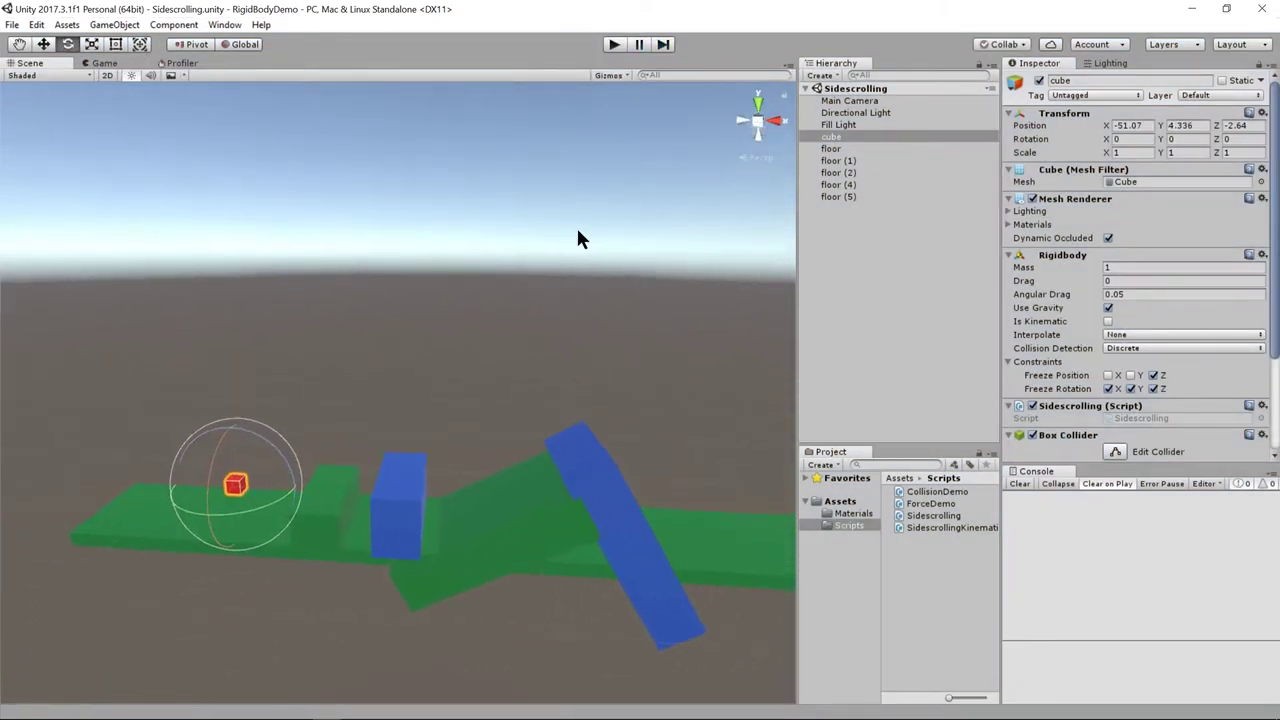
left_click_drag(677, 232, 686, 108, "alt")
left_click(613, 44)
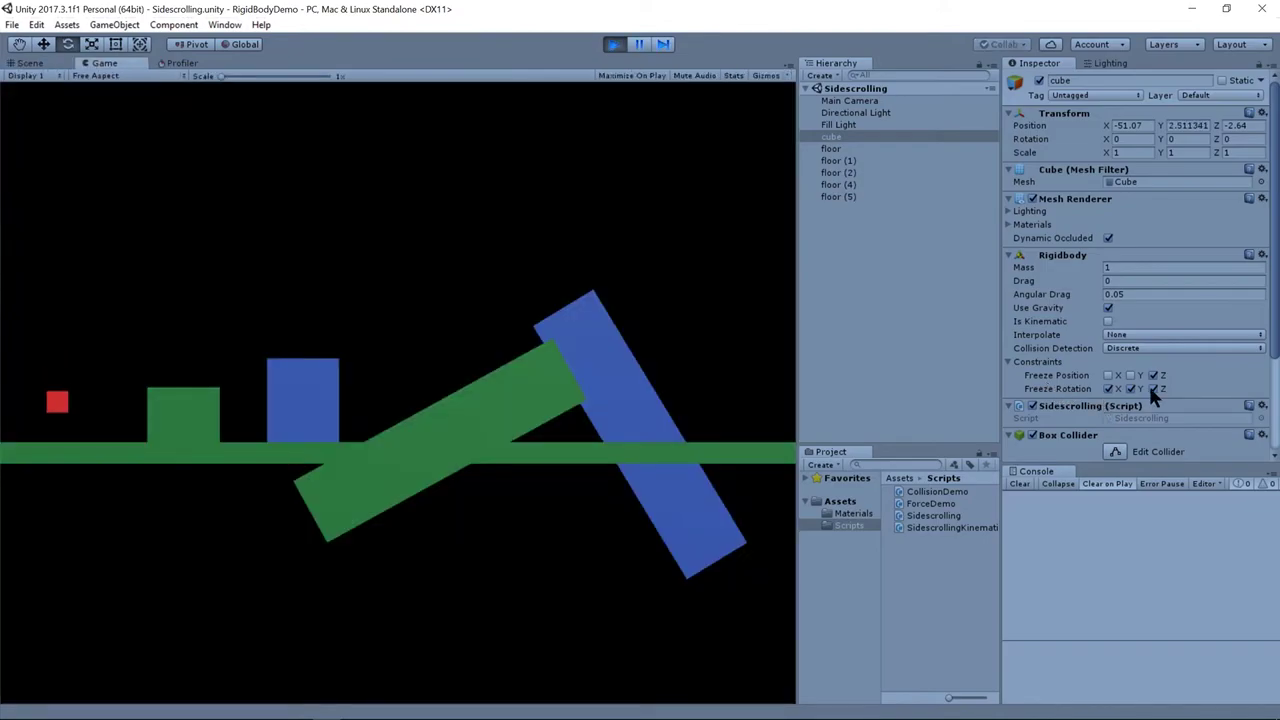
Step: Unfreeze Z rotation and jump the cube over the blue block to watch it tilt
left_click(1153, 388)
key("Right")
key("space")
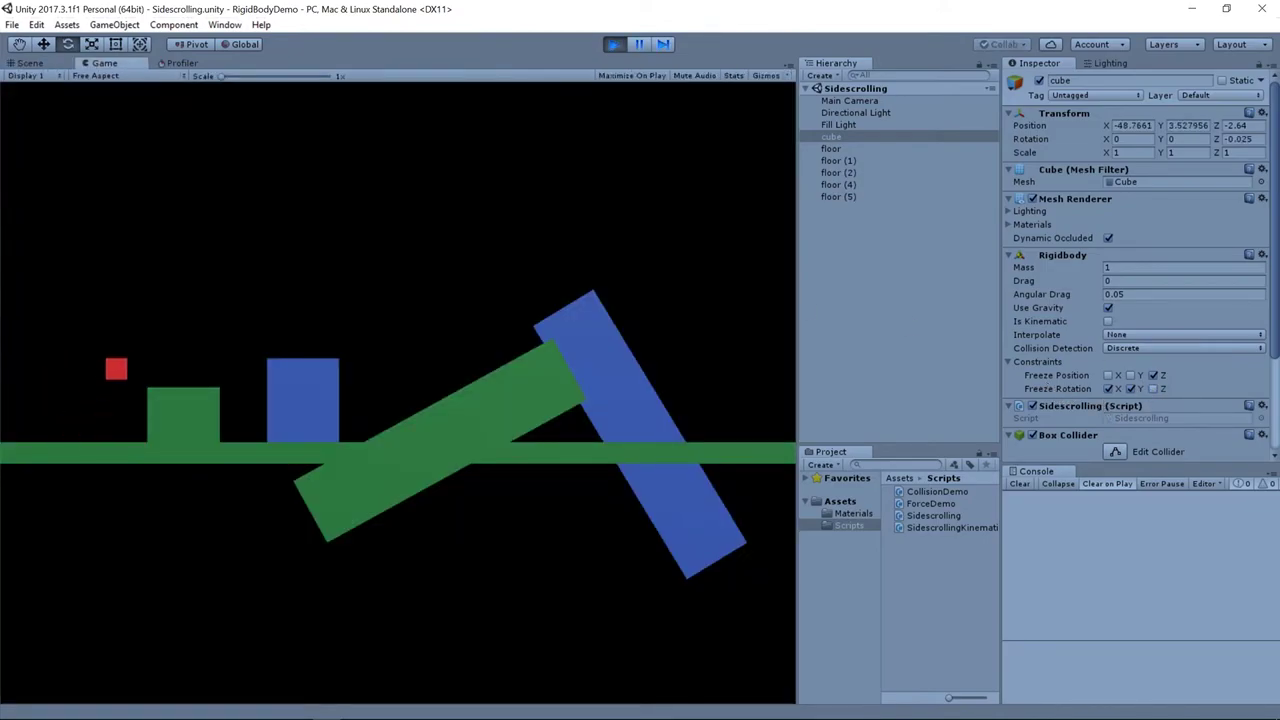
key("space")
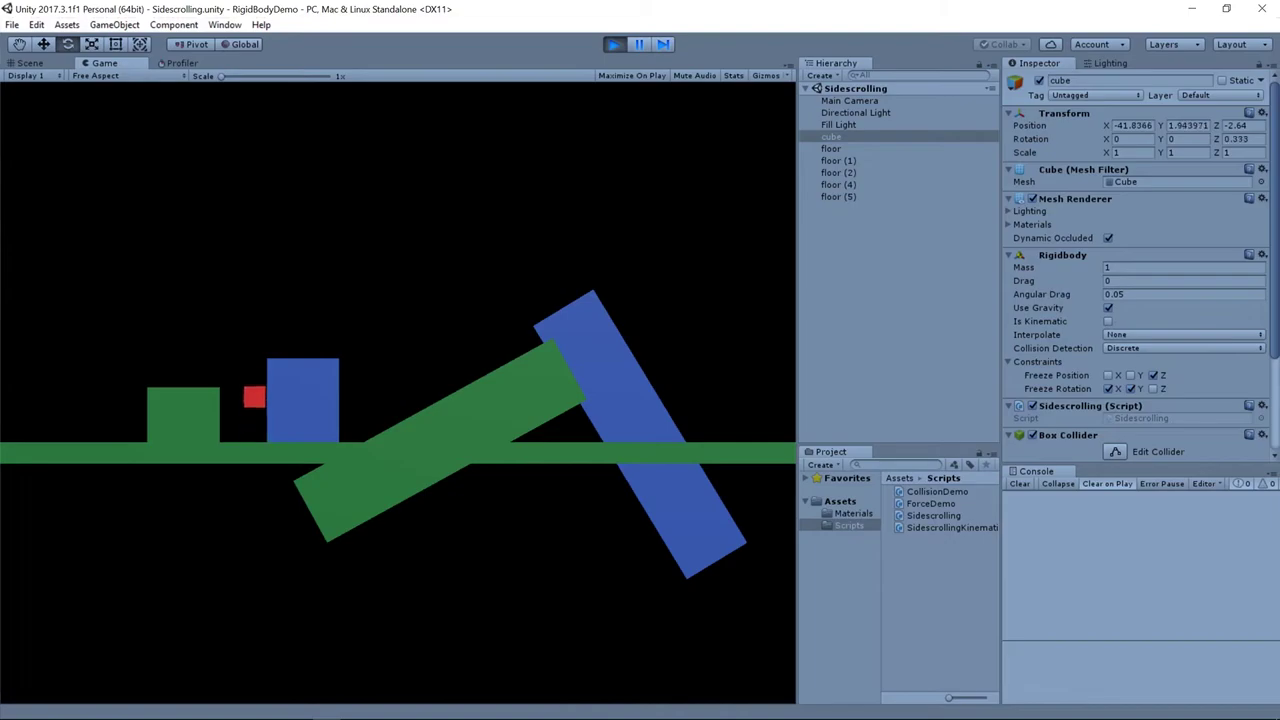
key("Left")
key("Right")
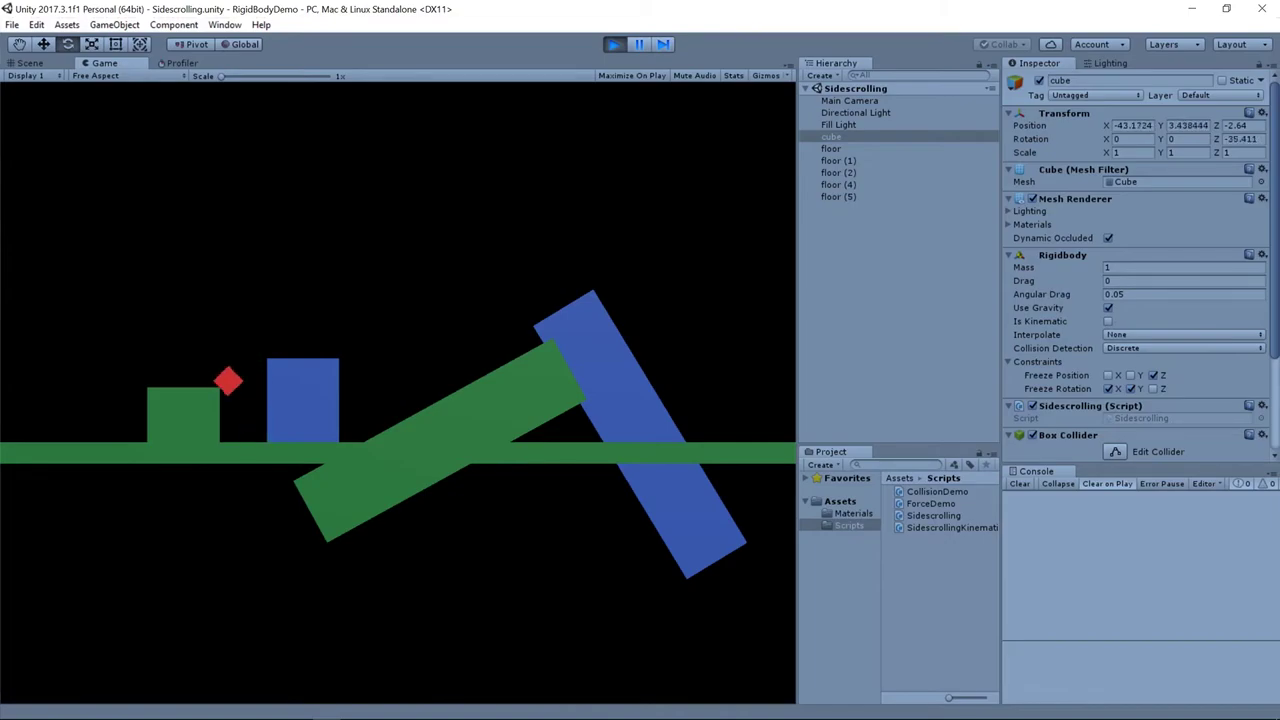
key("space")
key("Right")
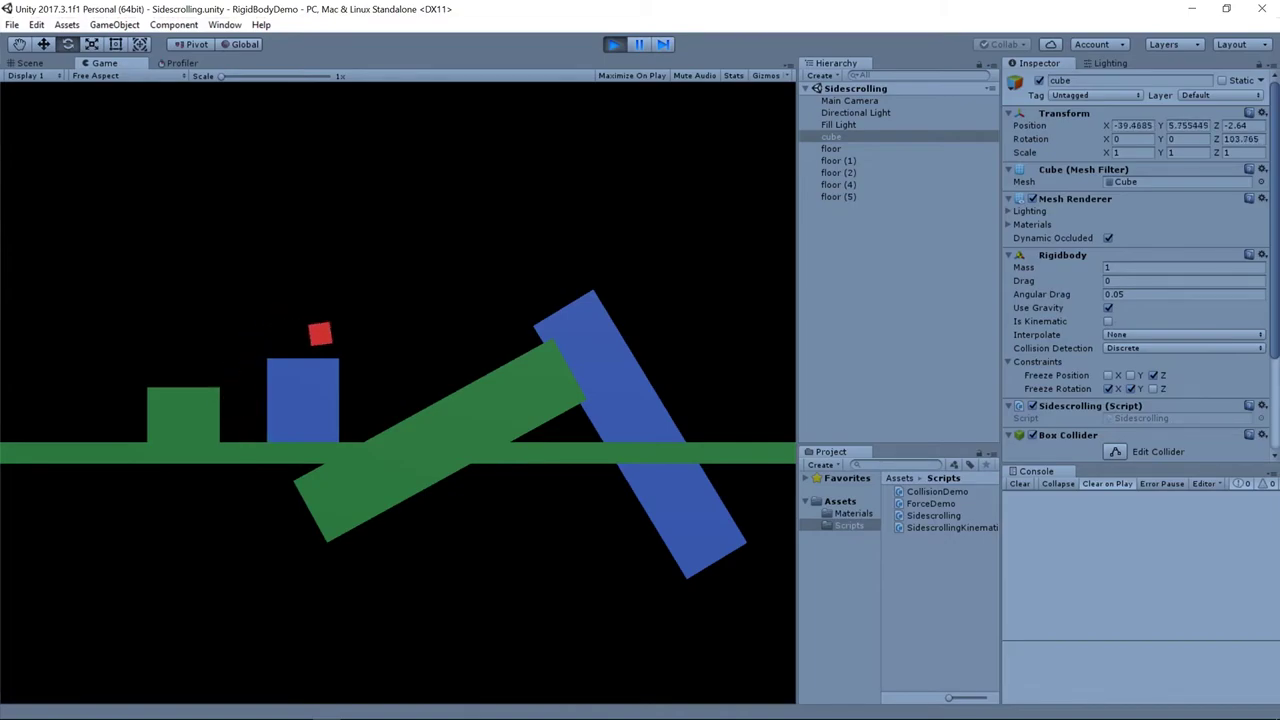
key("Left")
key("space")
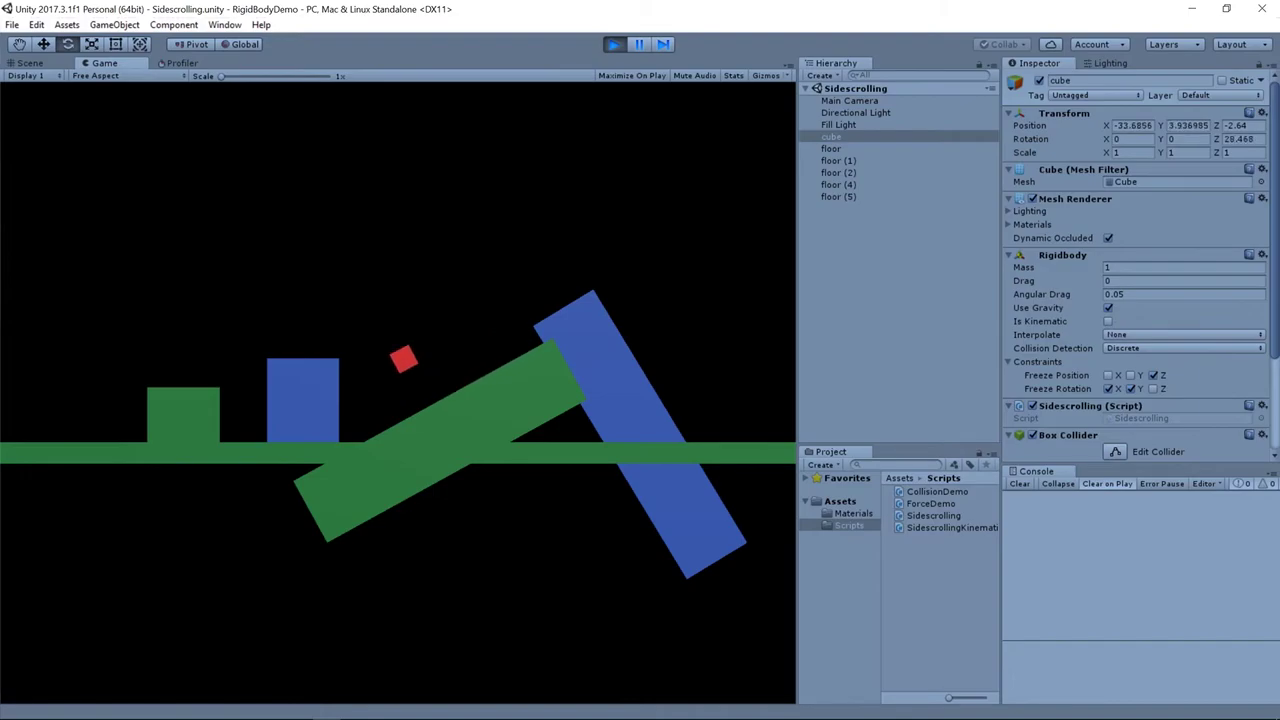
Step: Unfreeze X and Y rotation, jump the cube to see it tumble, then re-freeze Y
left_click(1108, 388)
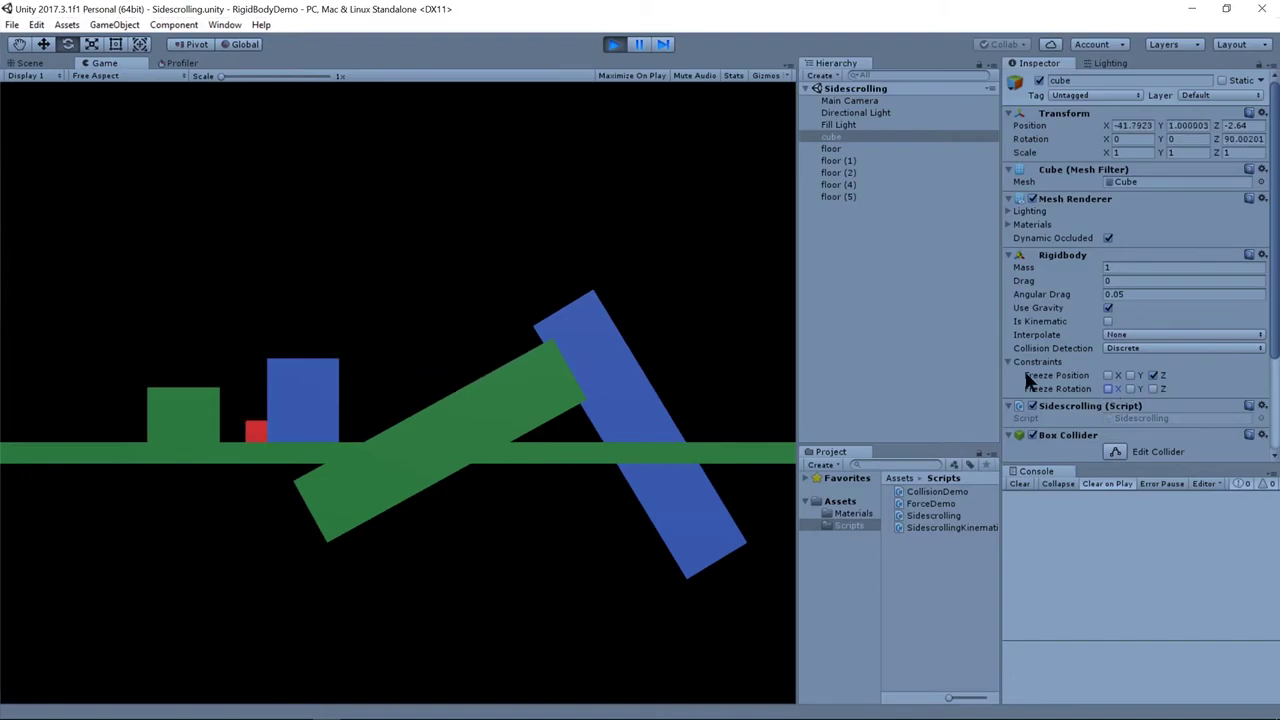
key("space")
key("Right")
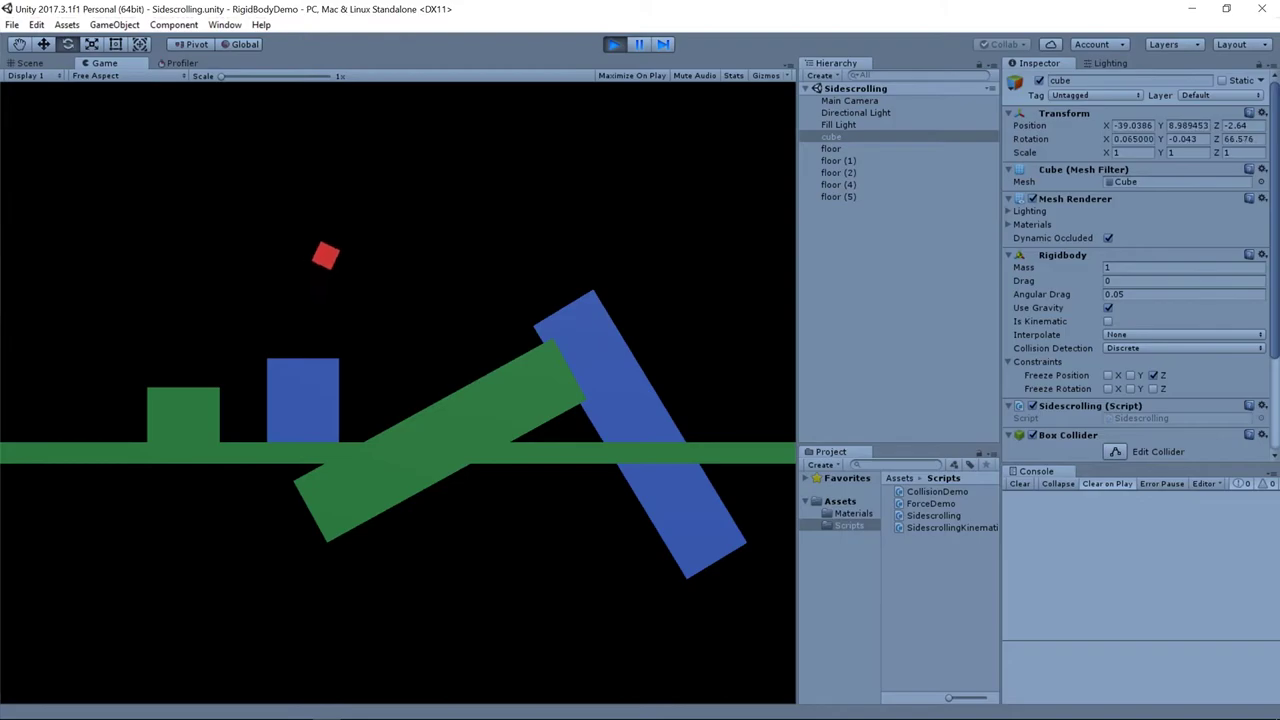
key("Left")
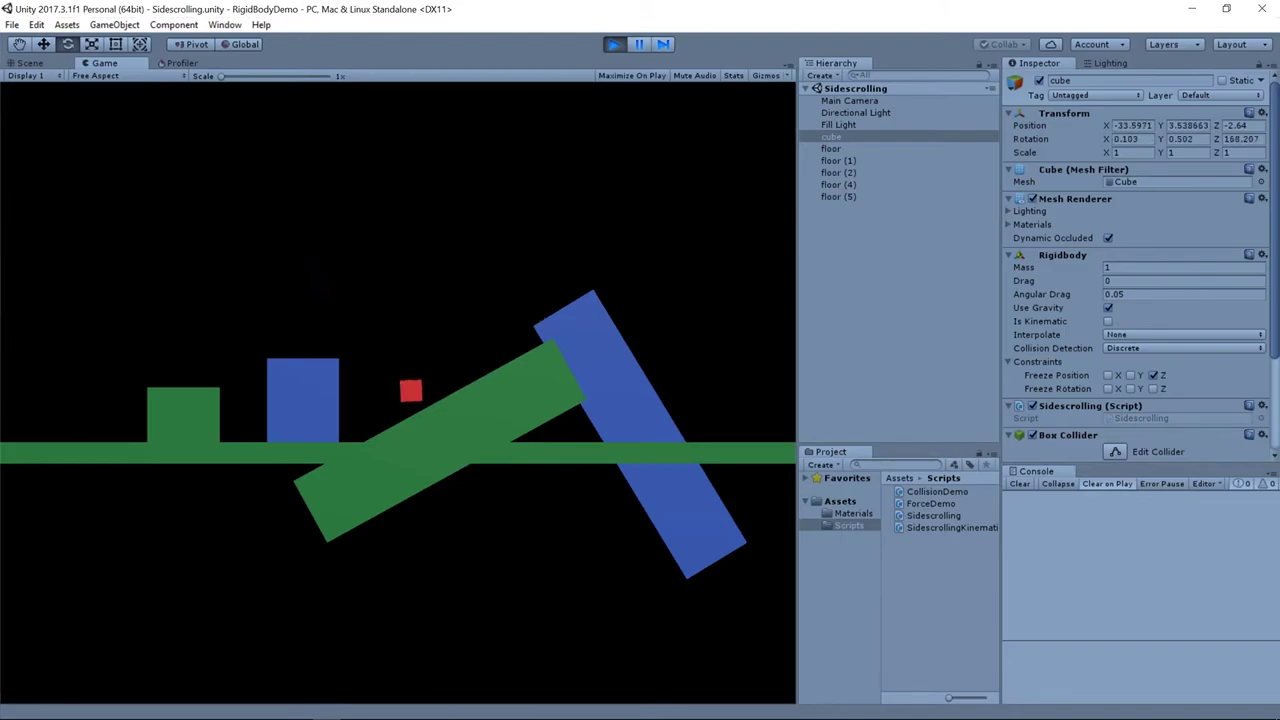
key("space")
key("Right")
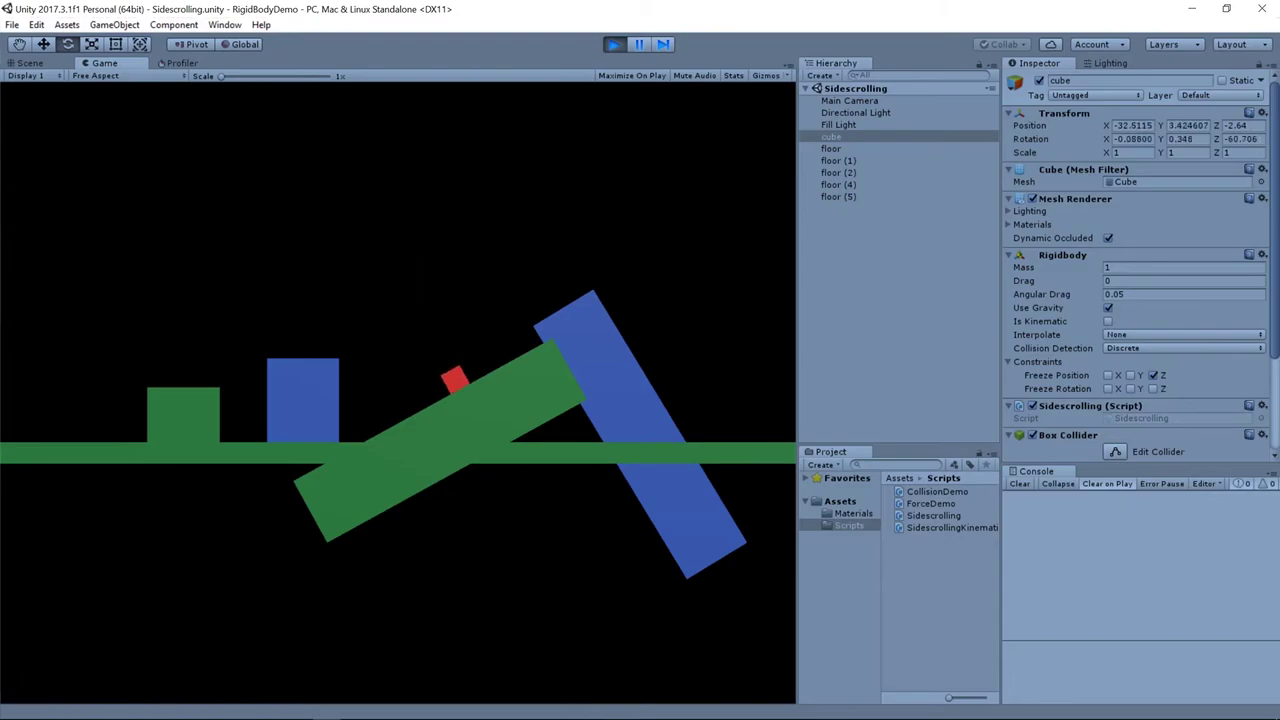
key("space")
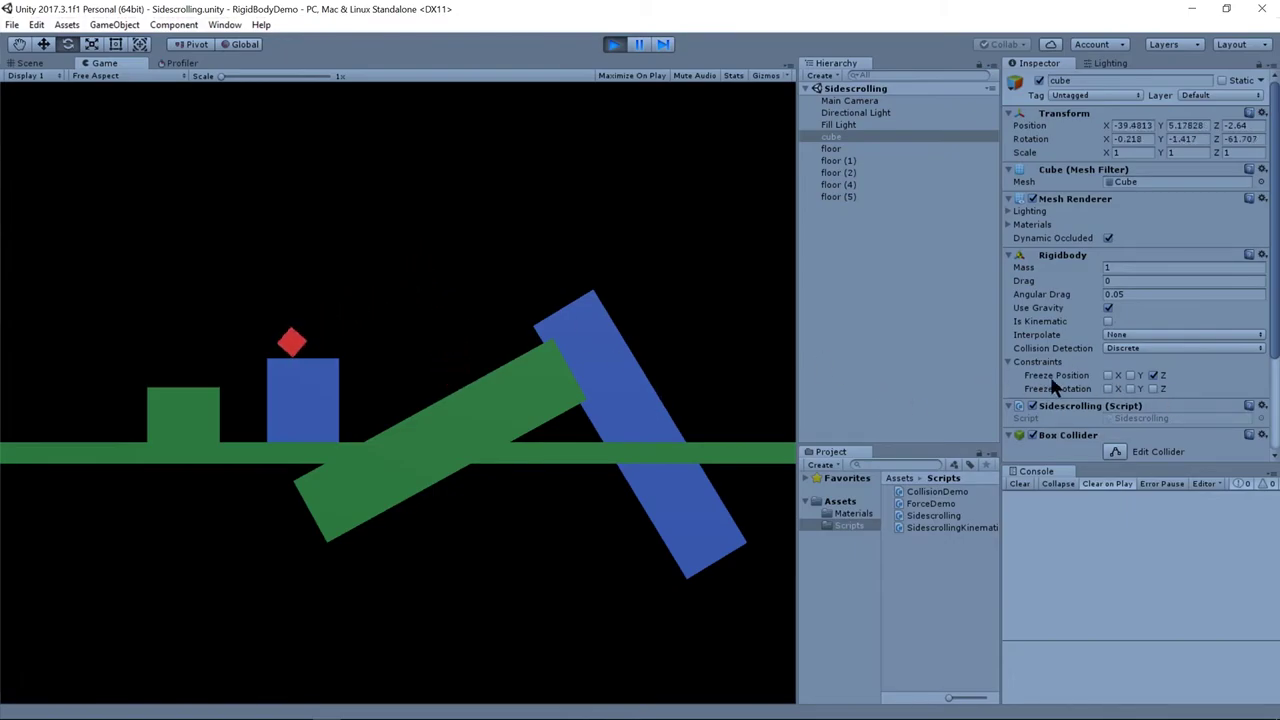
key("Right")
left_click(1131, 388)
Step: Re-freeze the cube's X rotation in the Rigidbody constraints
left_click(1108, 388)
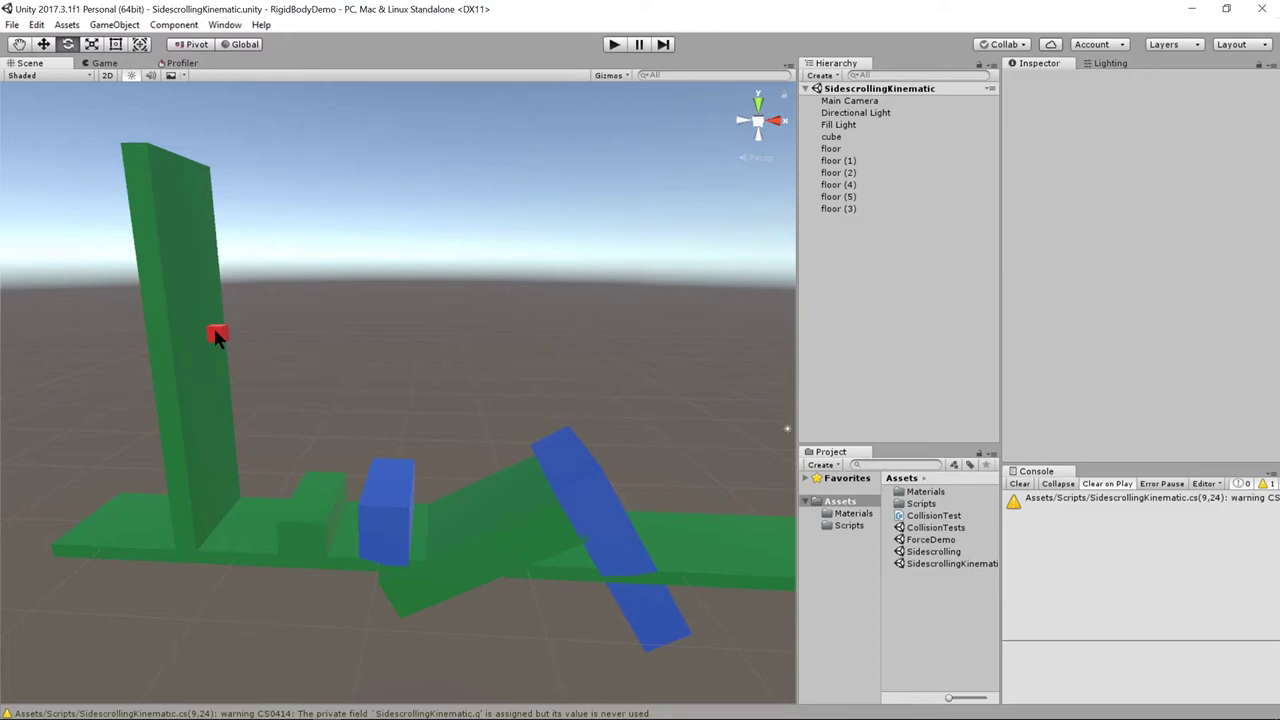
Step: Select the cube and enable Is Kinematic on its Rigidbody
left_click(832, 137)
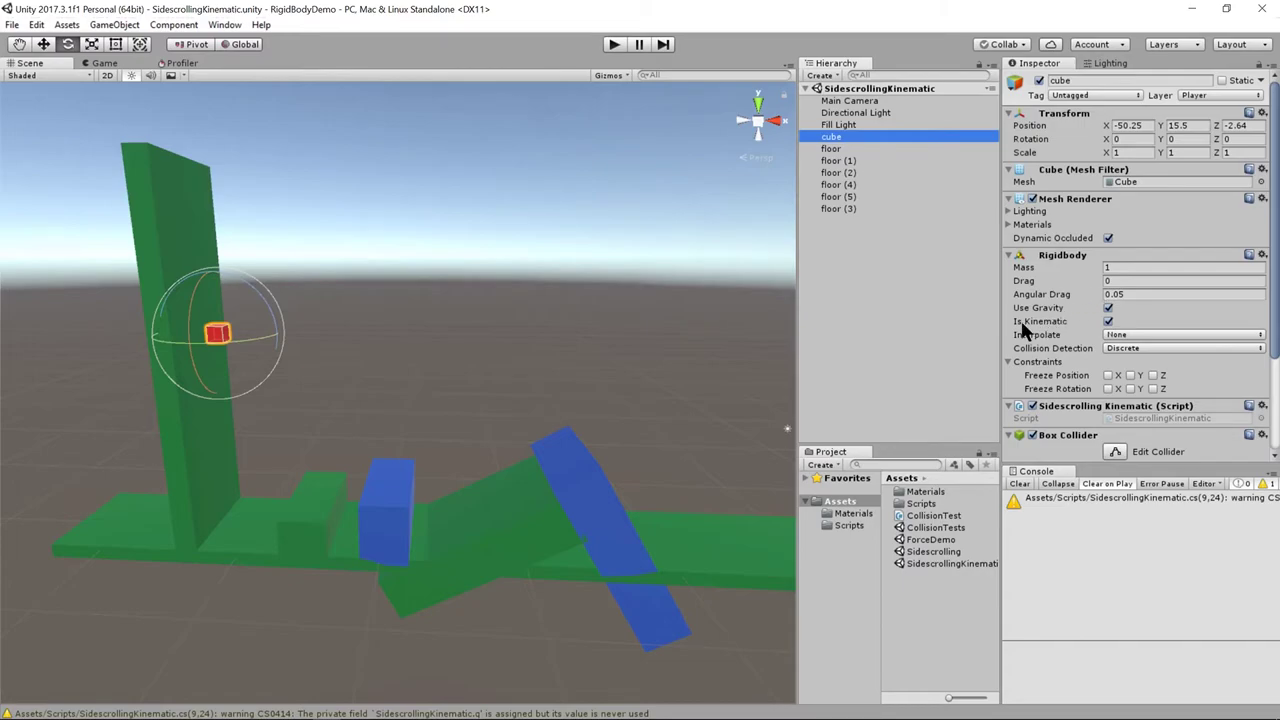
left_click(1108, 322)
Step: Toggle Use Gravity on the cube, then return to SidescrollingKinematic.cs in Visual Studio
left_click(1108, 309)
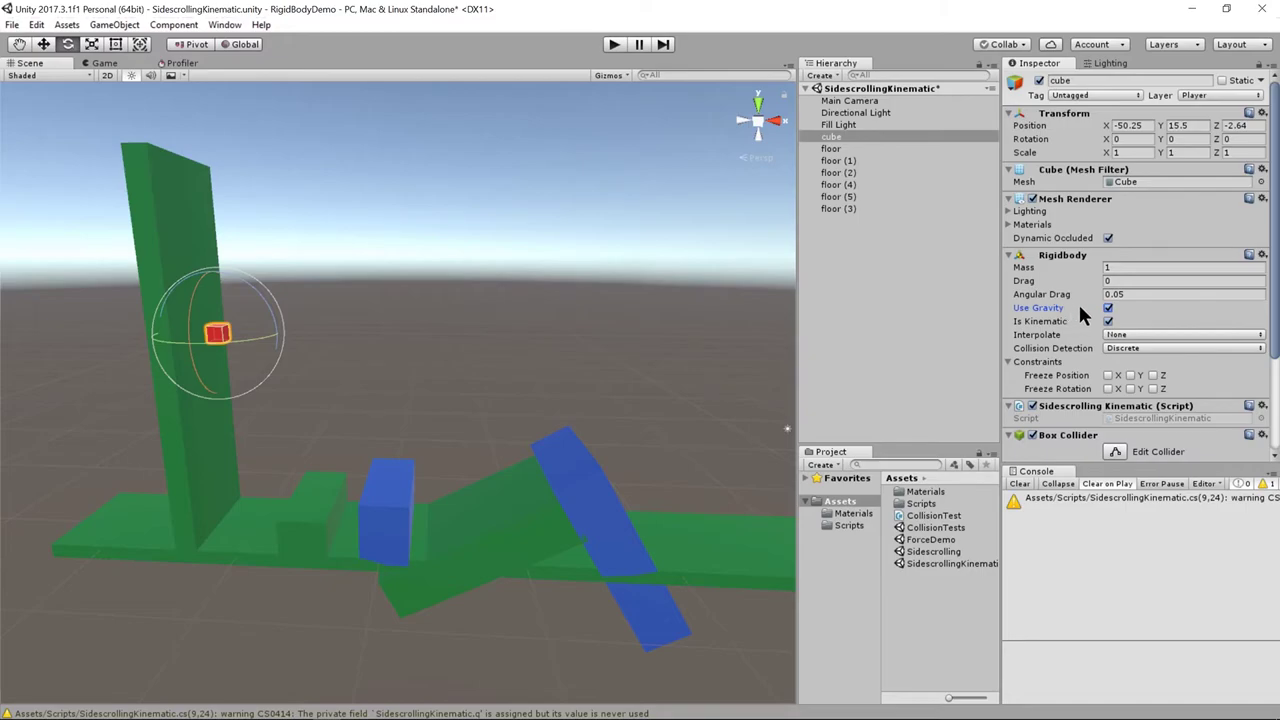
key("alt+Tab")
left_click(810, 355)
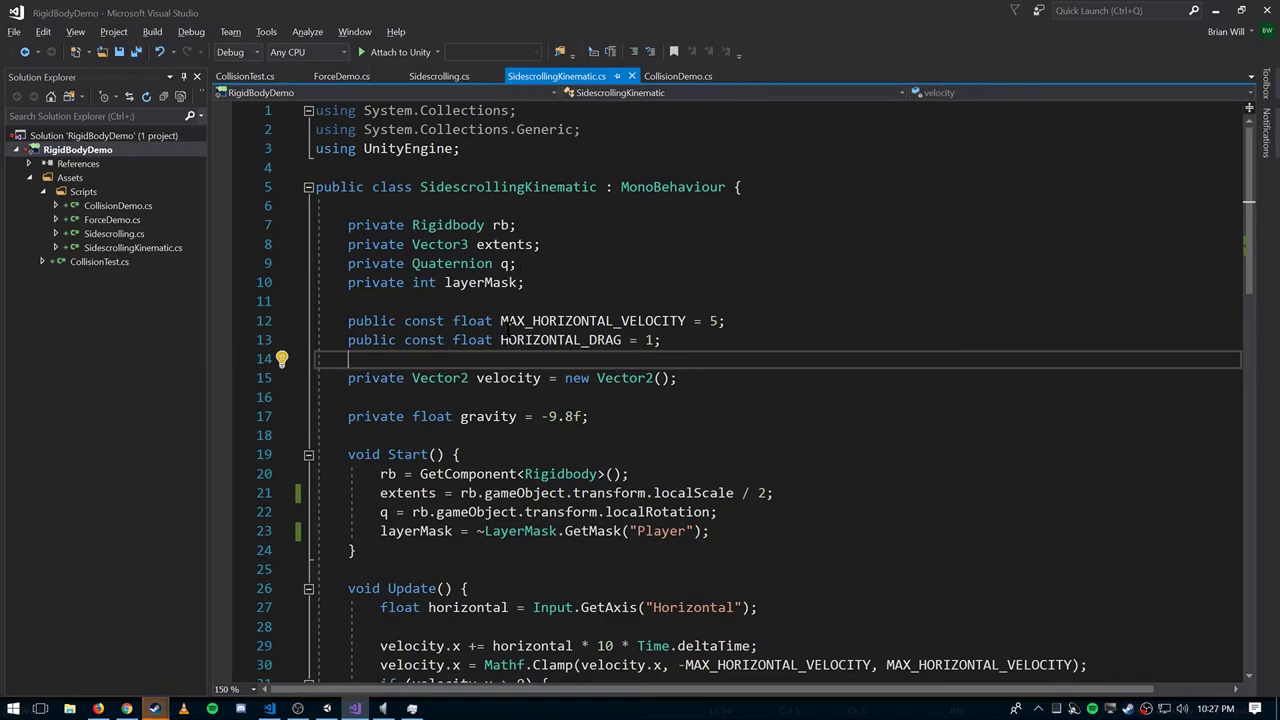
Step: Review the rb and velocity field declarations and their usages in the script
left_click_drag(630, 474, 380, 474)
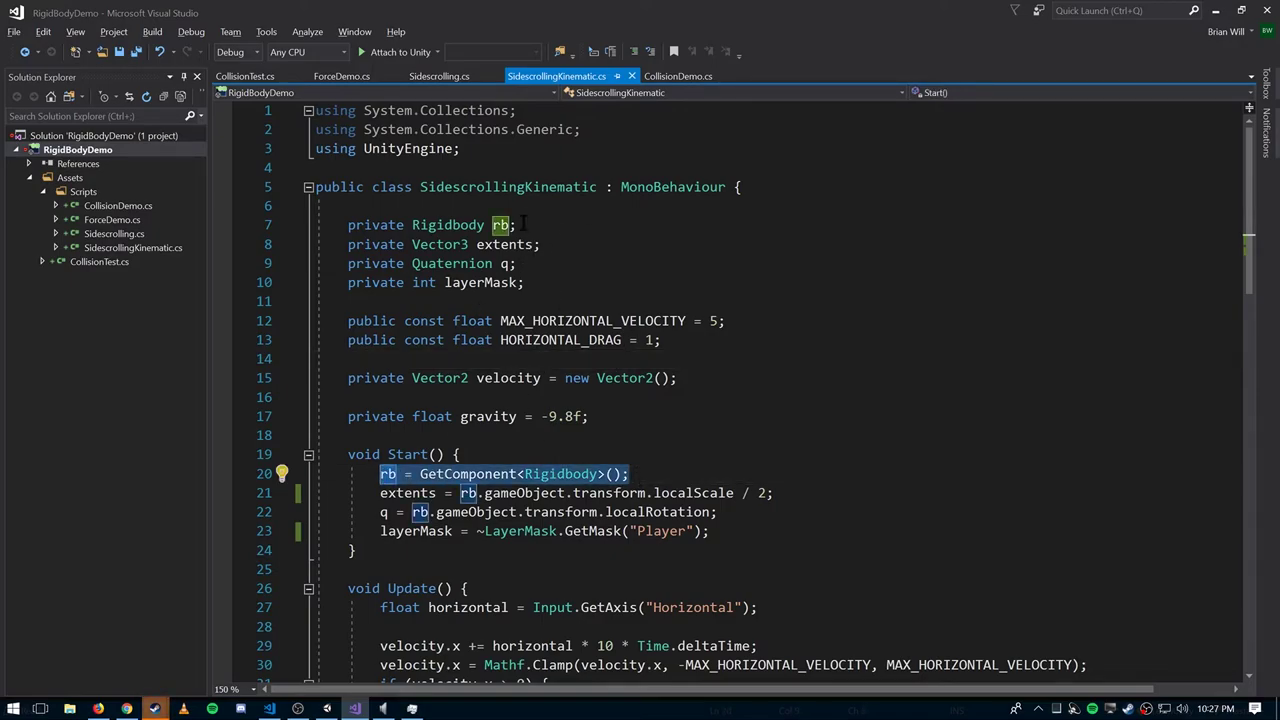
left_click_drag(522, 224, 330, 225)
left_click(510, 377)
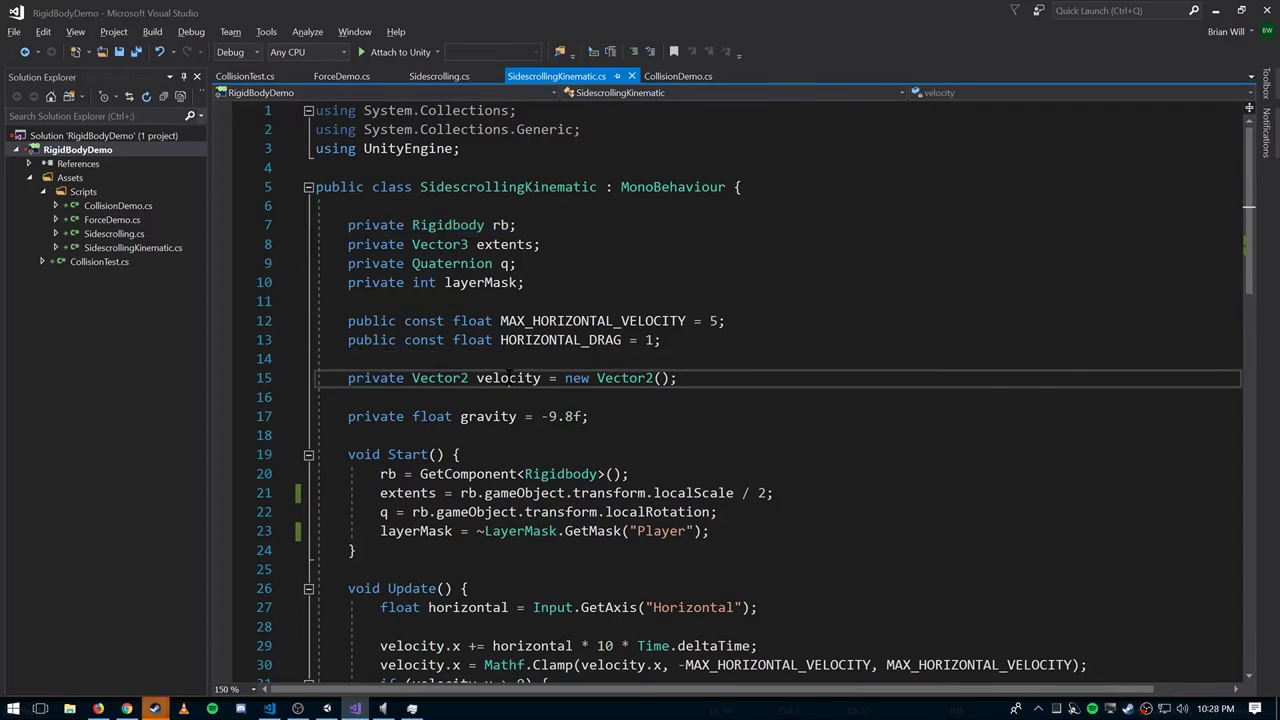
double_click(510, 377)
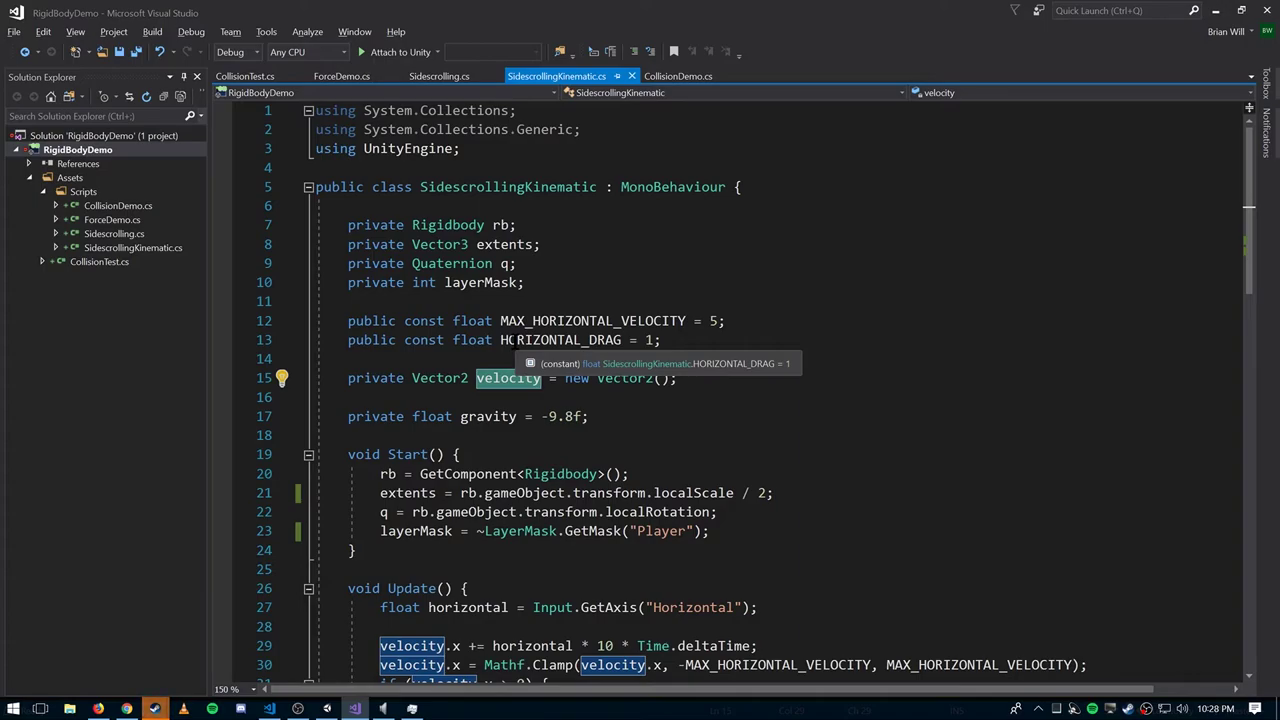
left_click(508, 378)
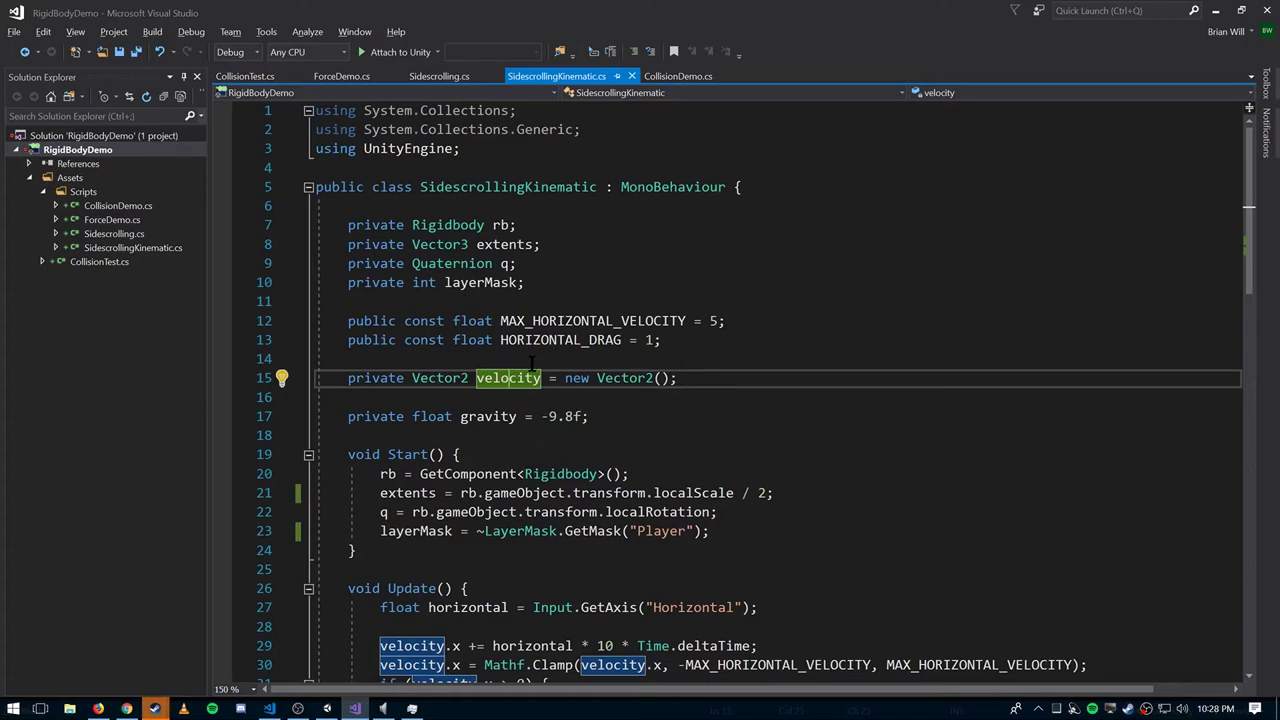
Step: Declare gravity as private const float gravity = -9.8f and save the file
left_click(493, 416)
double_click(493, 416)
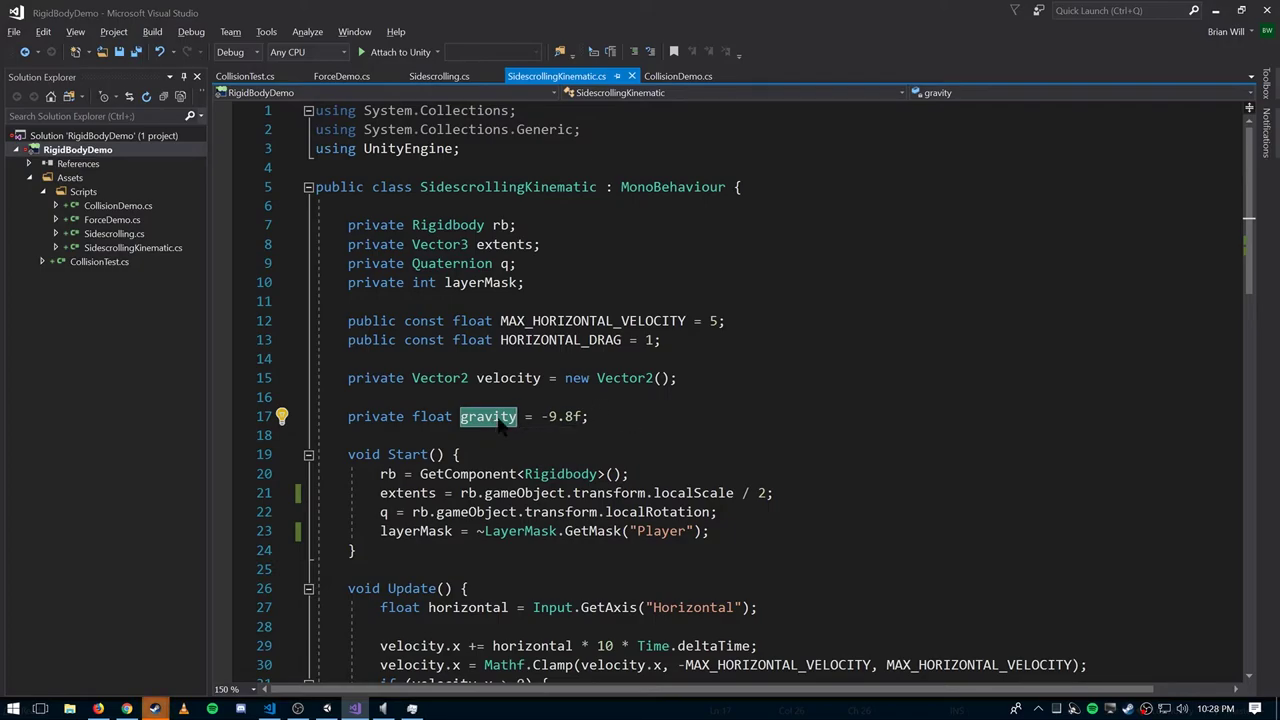
left_click(413, 416)
type("const")
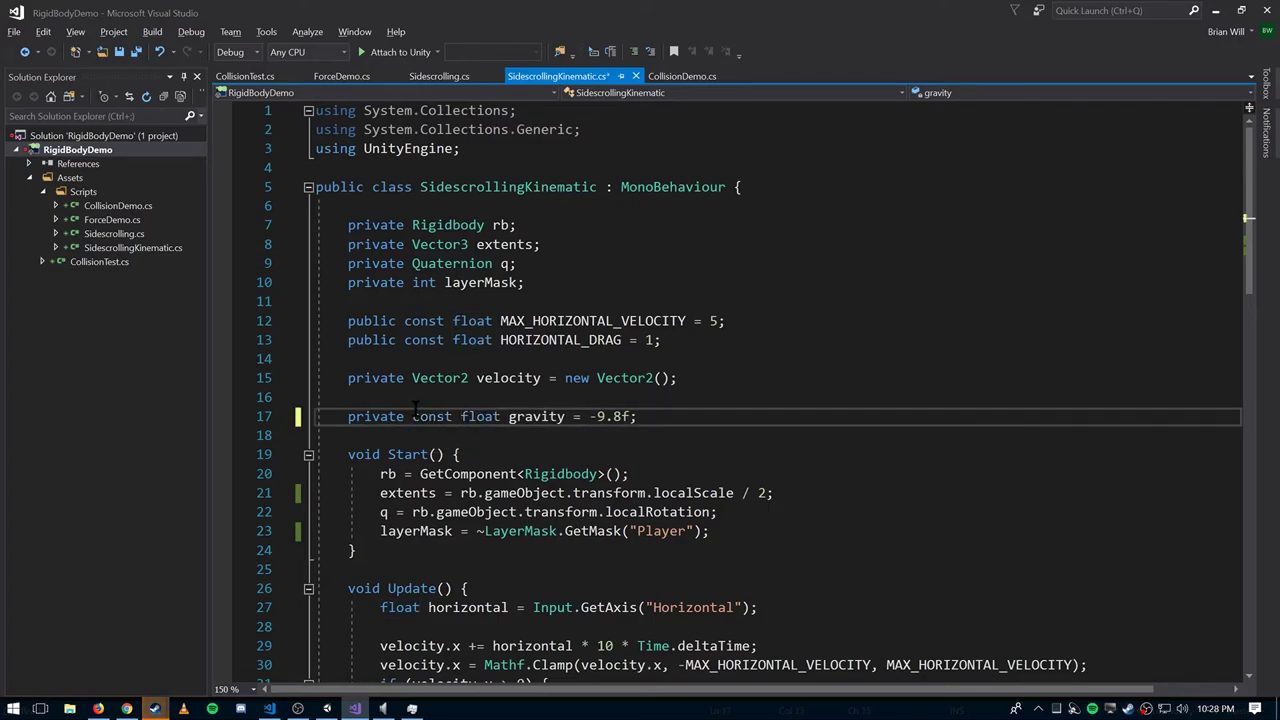
key("ctrl+s")
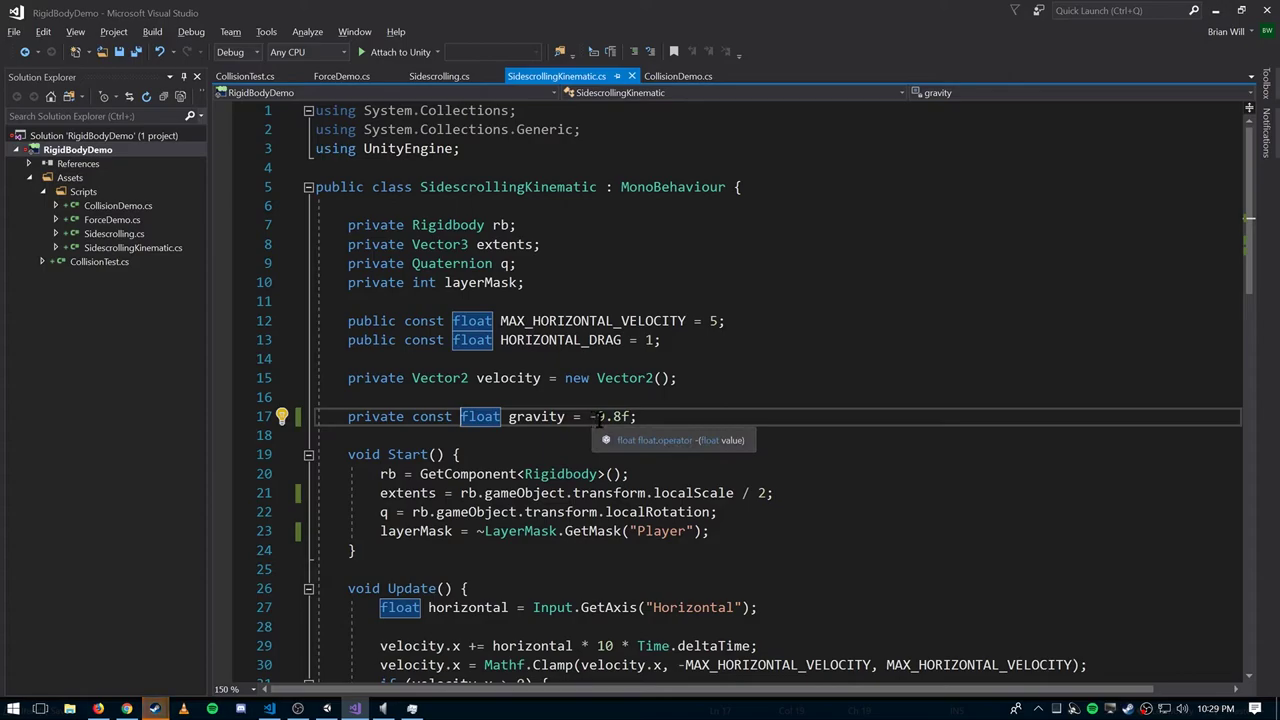
Step: Scroll down to the horizontal input code in the Update method
left_click(652, 418)
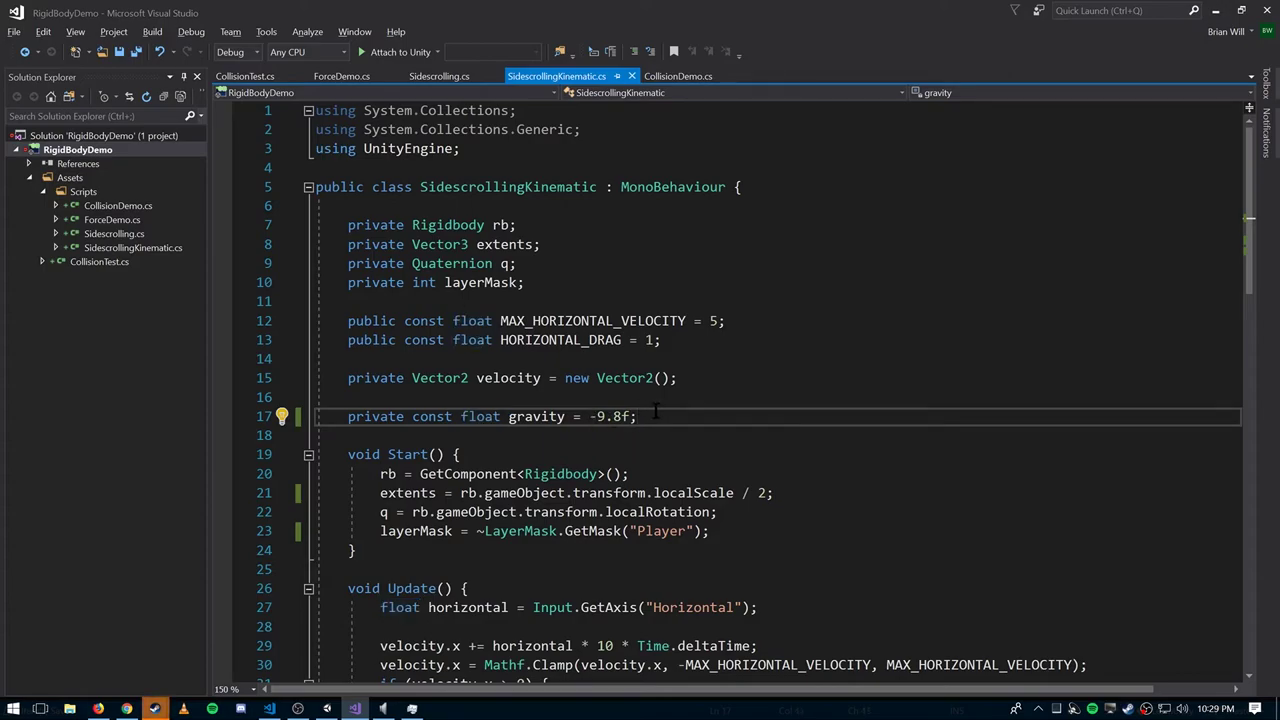
left_click(765, 607)
scroll(712, 380, "down", 3)
left_click(718, 398)
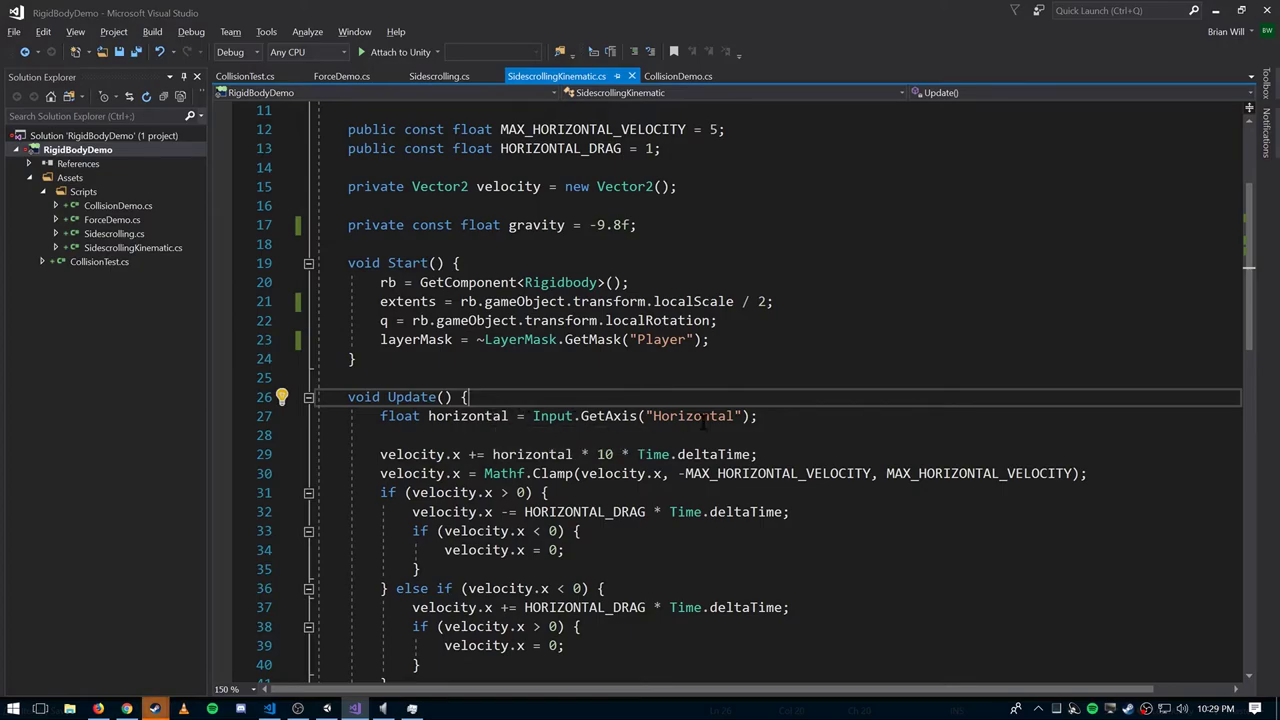
double_click(497, 416)
scroll(497, 416, "down", 3)
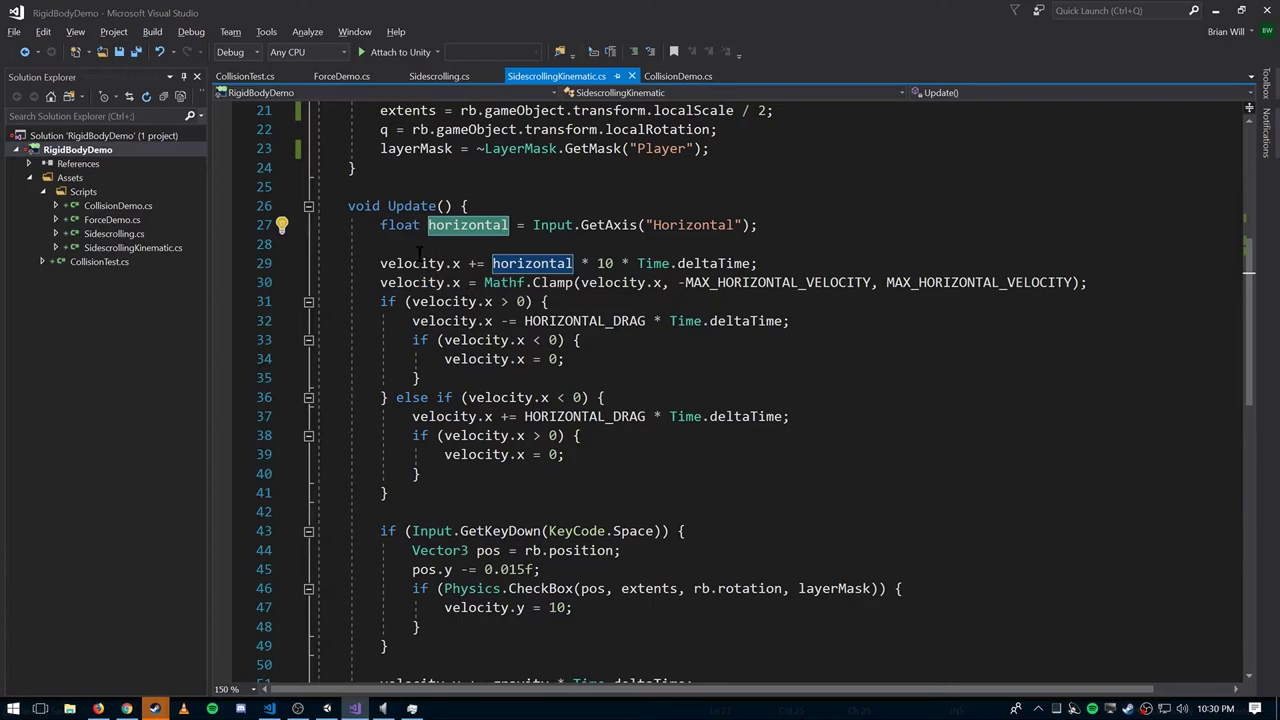
left_click_drag(614, 263, 582, 263)
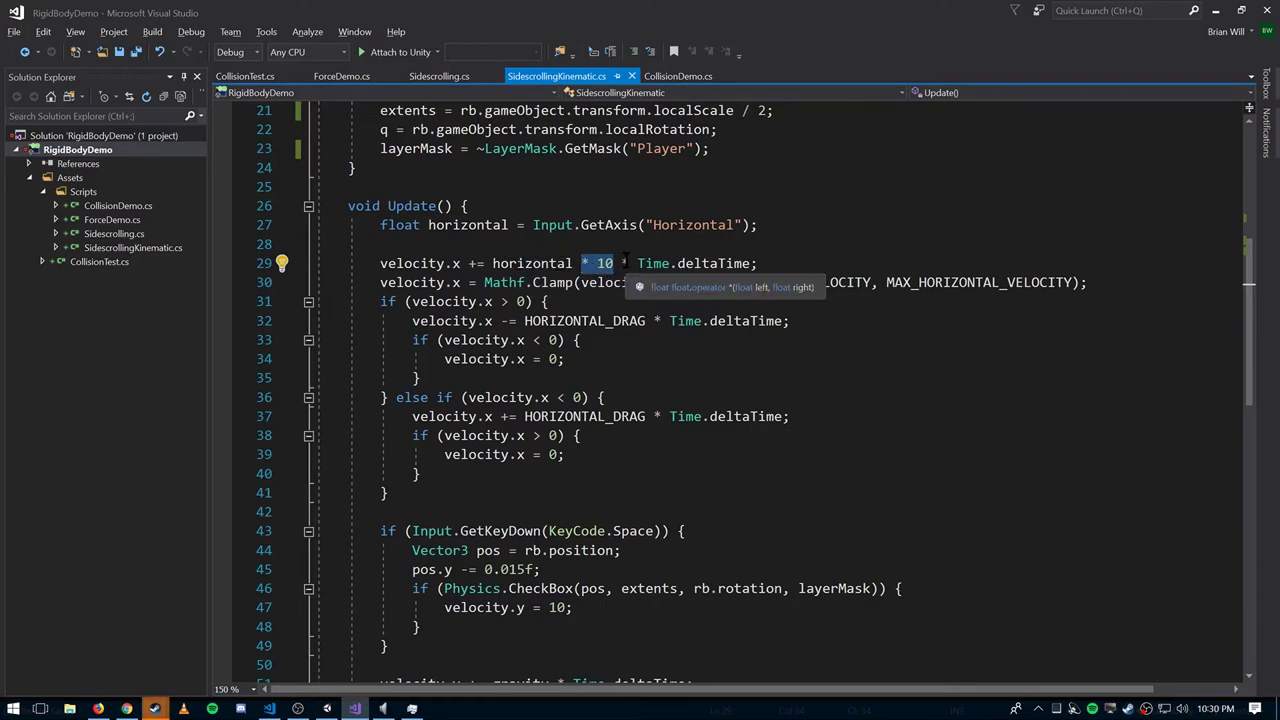
left_click(756, 262)
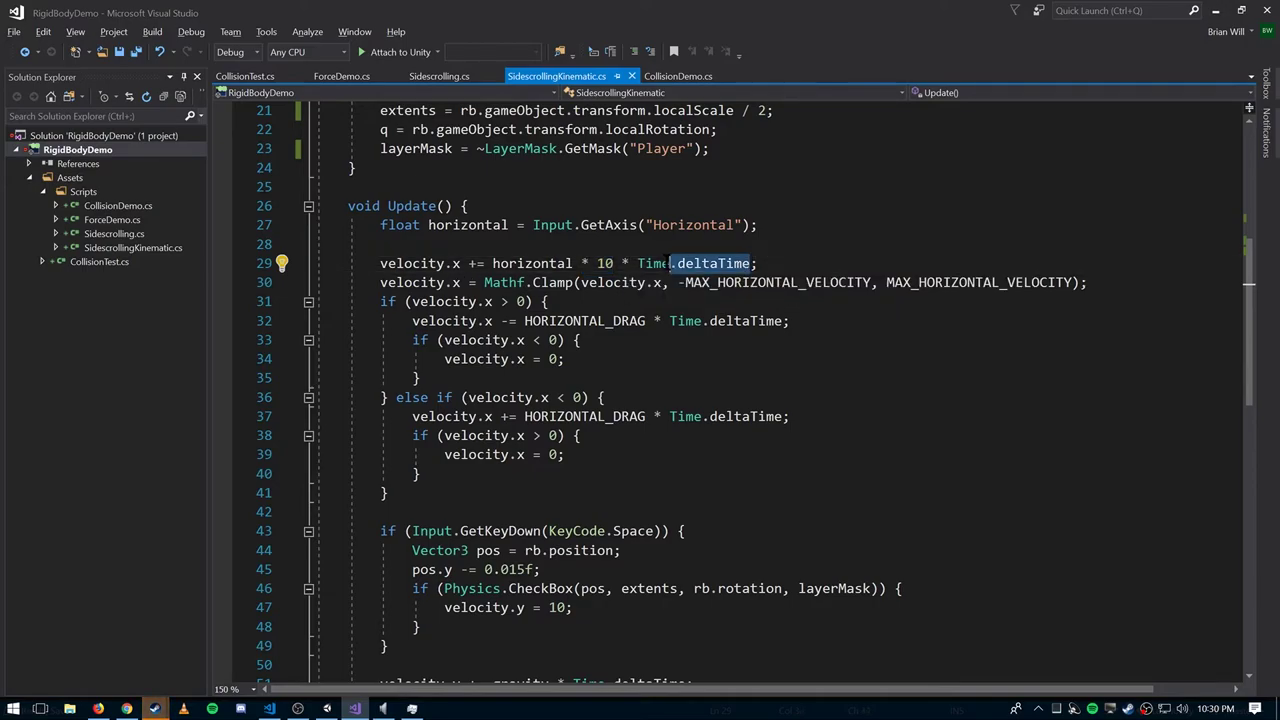
left_click(638, 263)
key("ctrl+shift+Right")
key("ctrl+shift+Right")
key("ctrl+shift+Right")
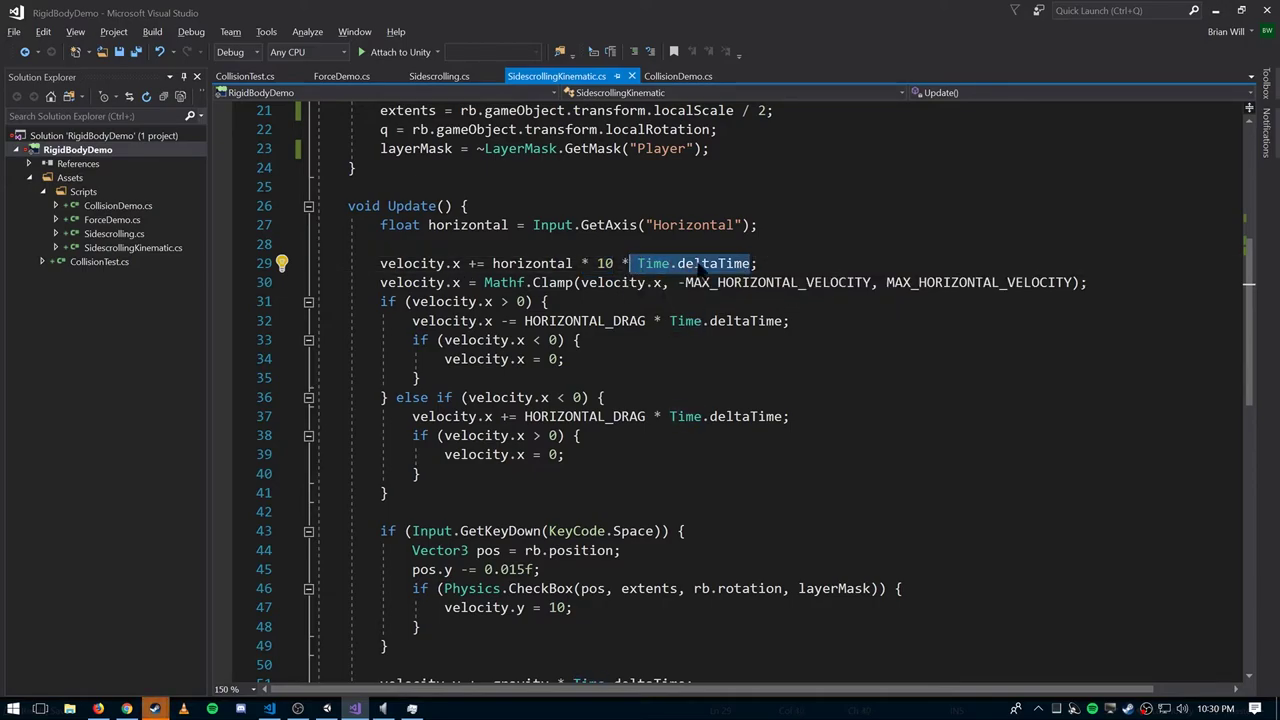
left_click(775, 250)
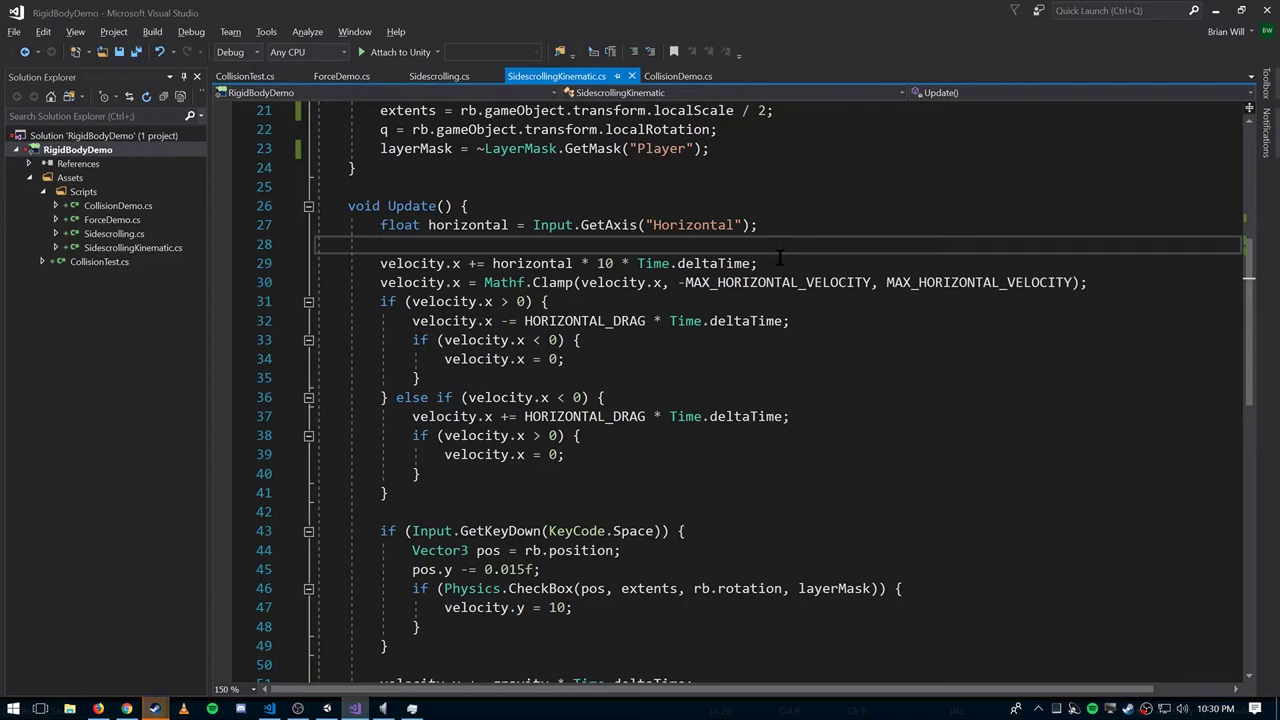
left_click(767, 263)
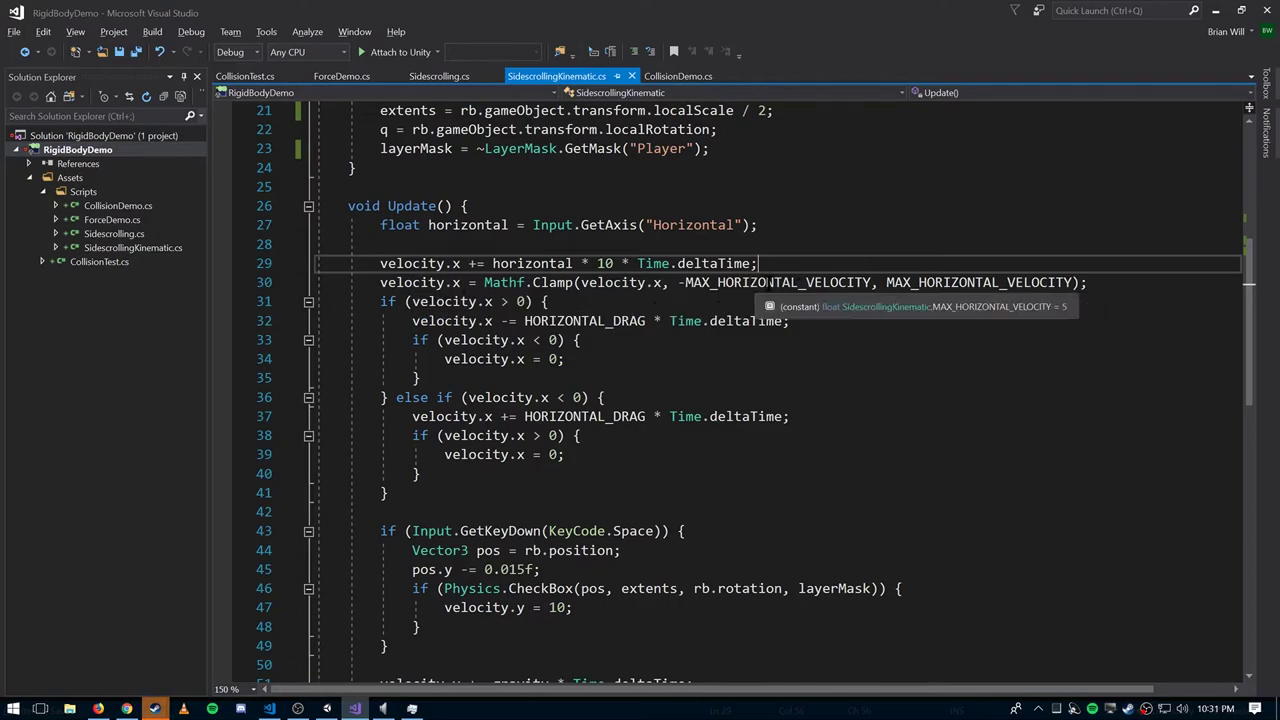
left_click(640, 302)
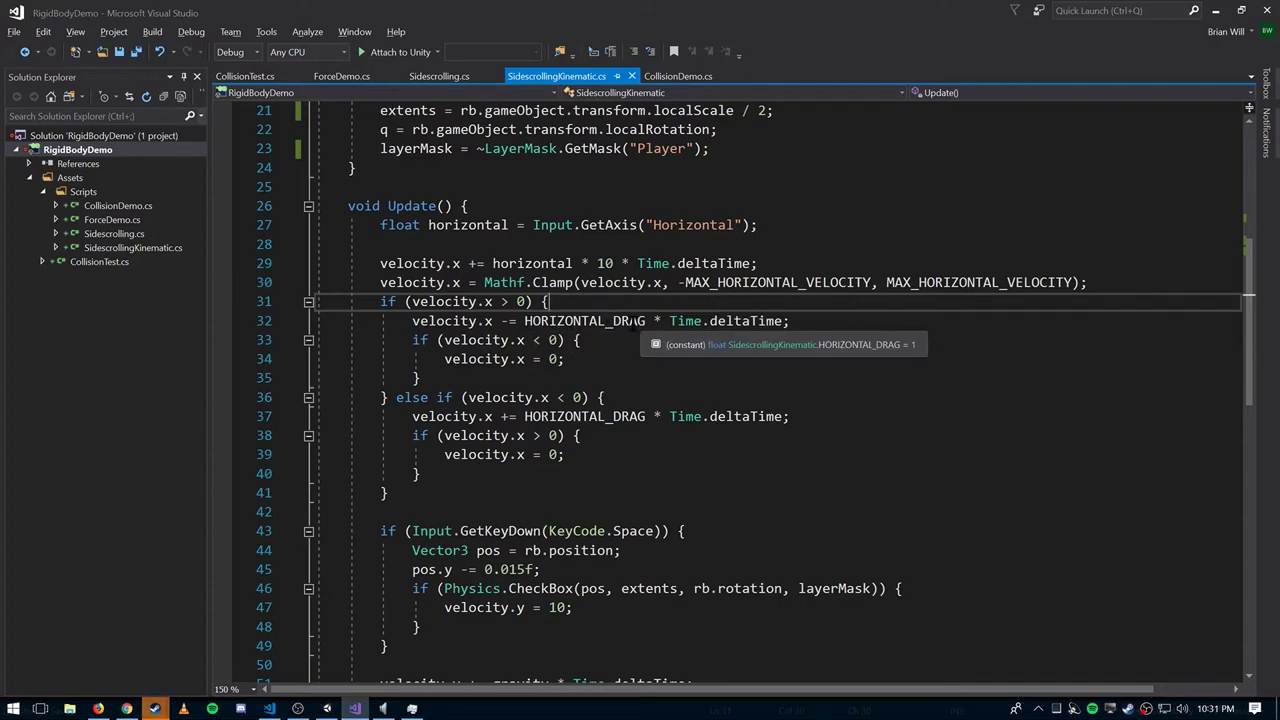
left_click(640, 321, "ctrl")
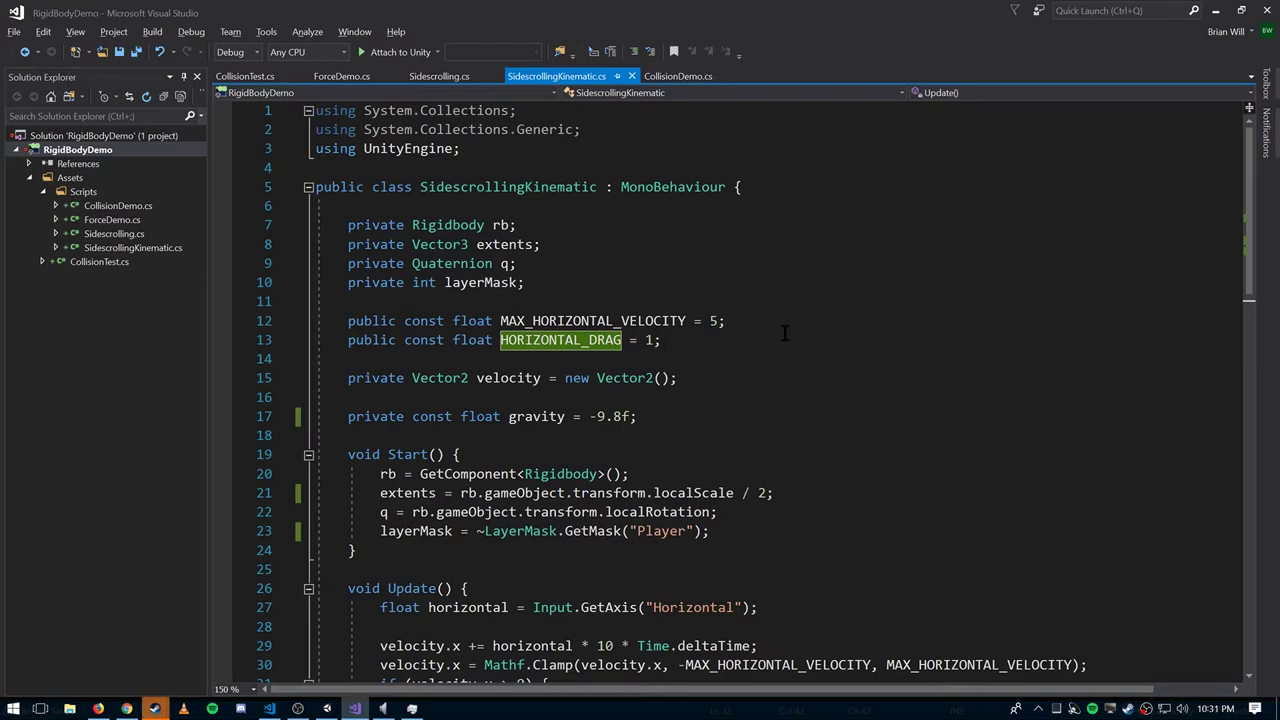
key("ctrl+minus")
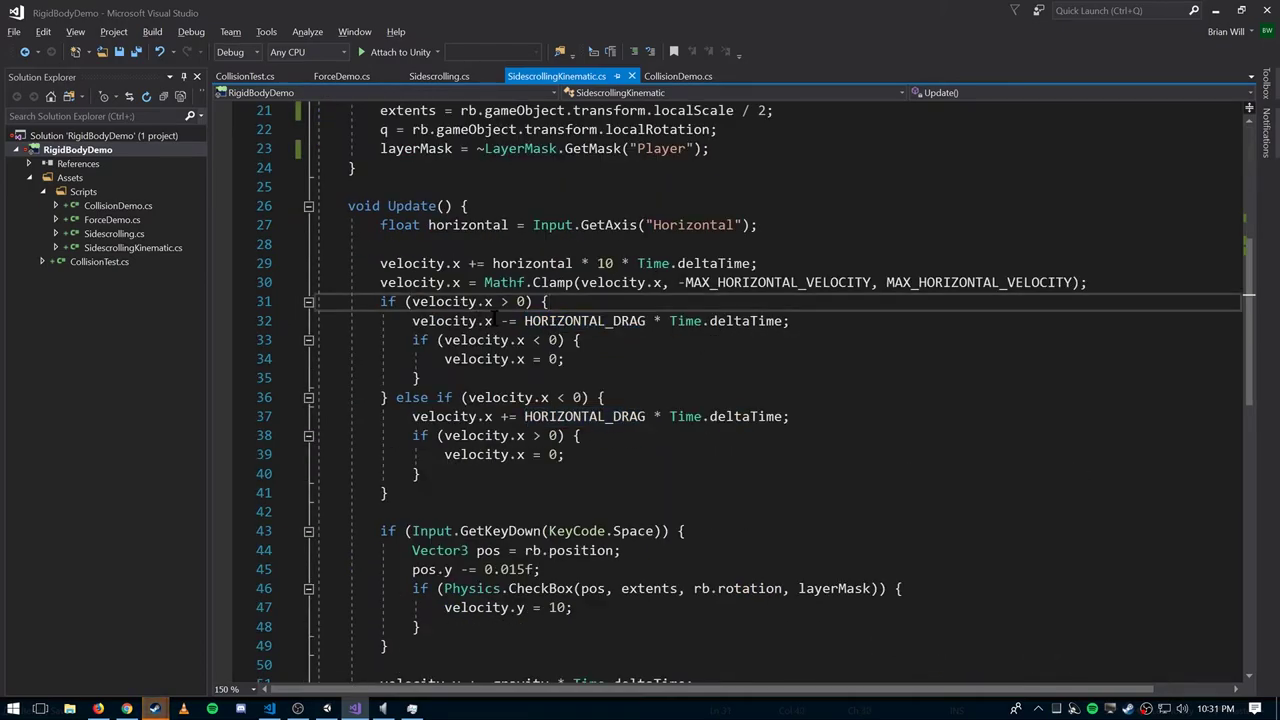
left_click_drag(654, 321, 784, 322)
left_click(588, 340)
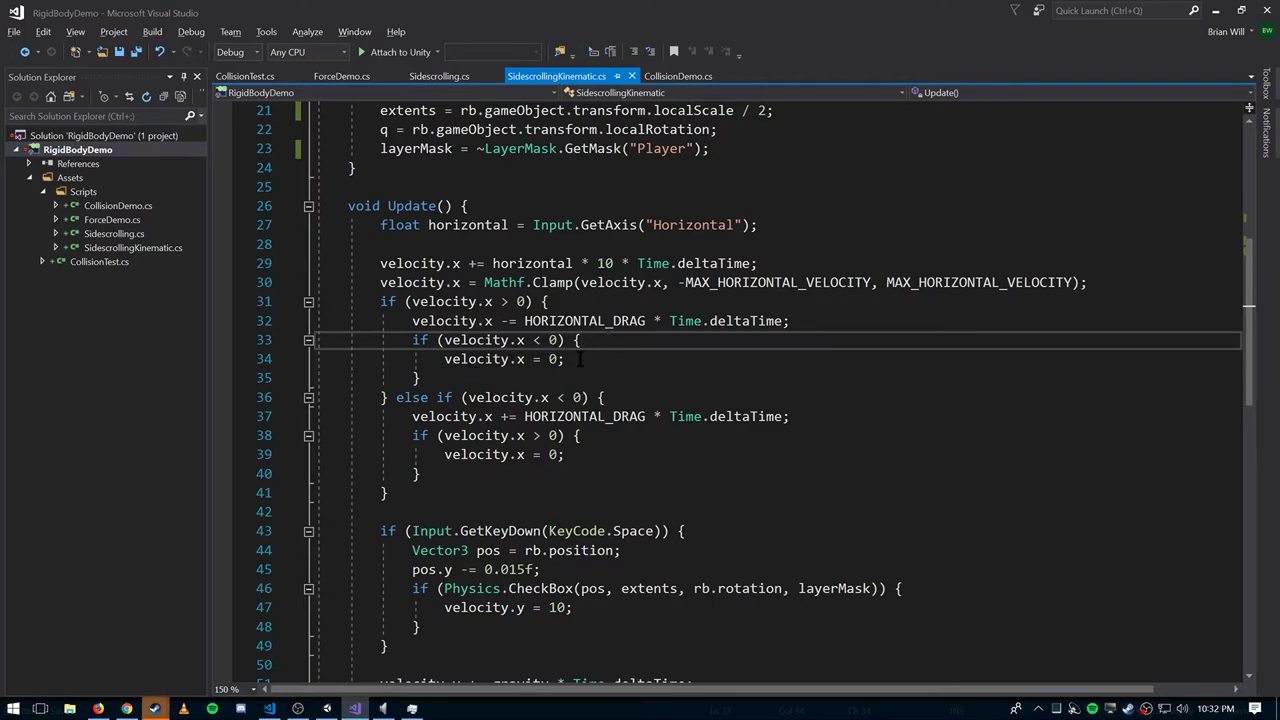
left_click_drag(595, 358, 445, 358)
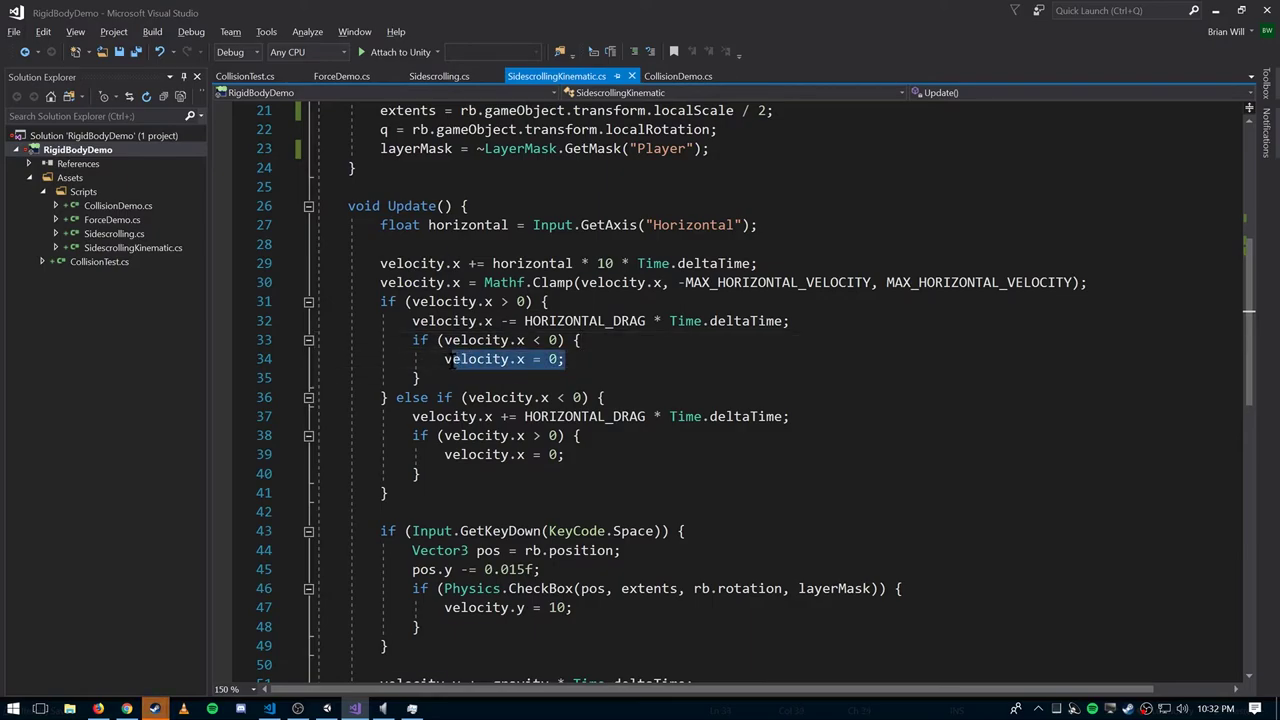
left_click(568, 382)
left_click_drag(590, 397, 460, 397)
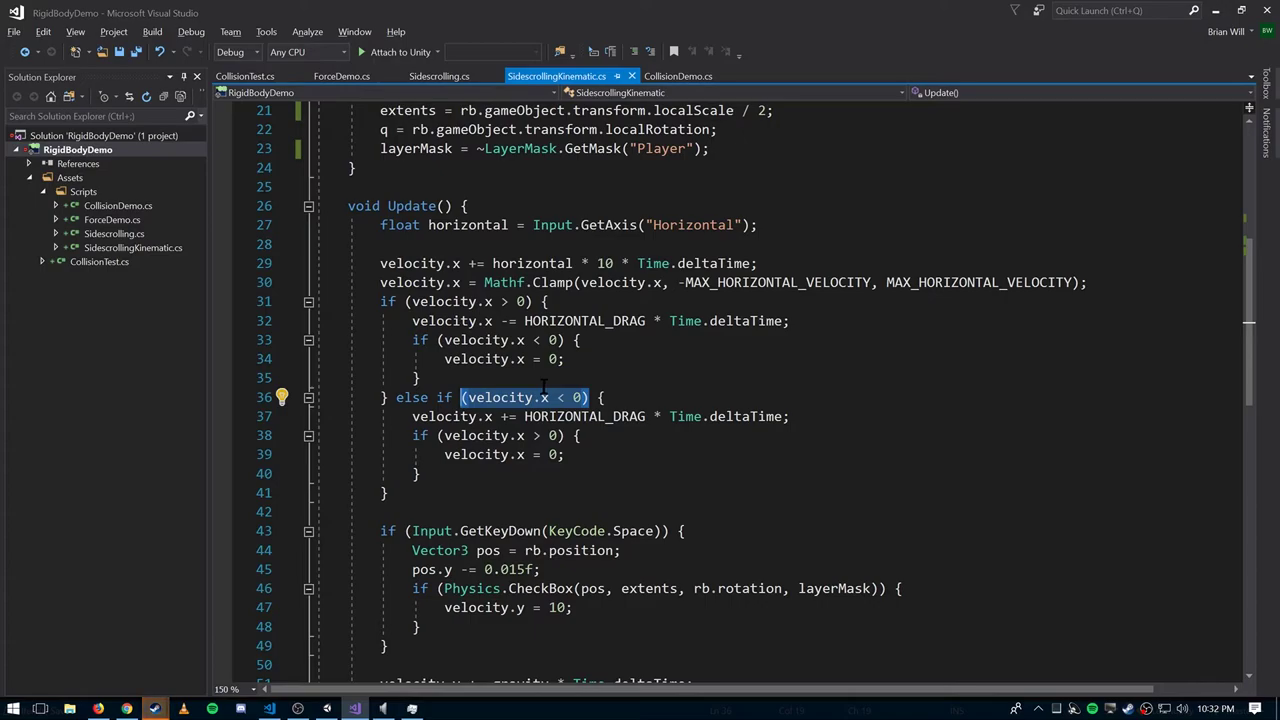
left_click(650, 390)
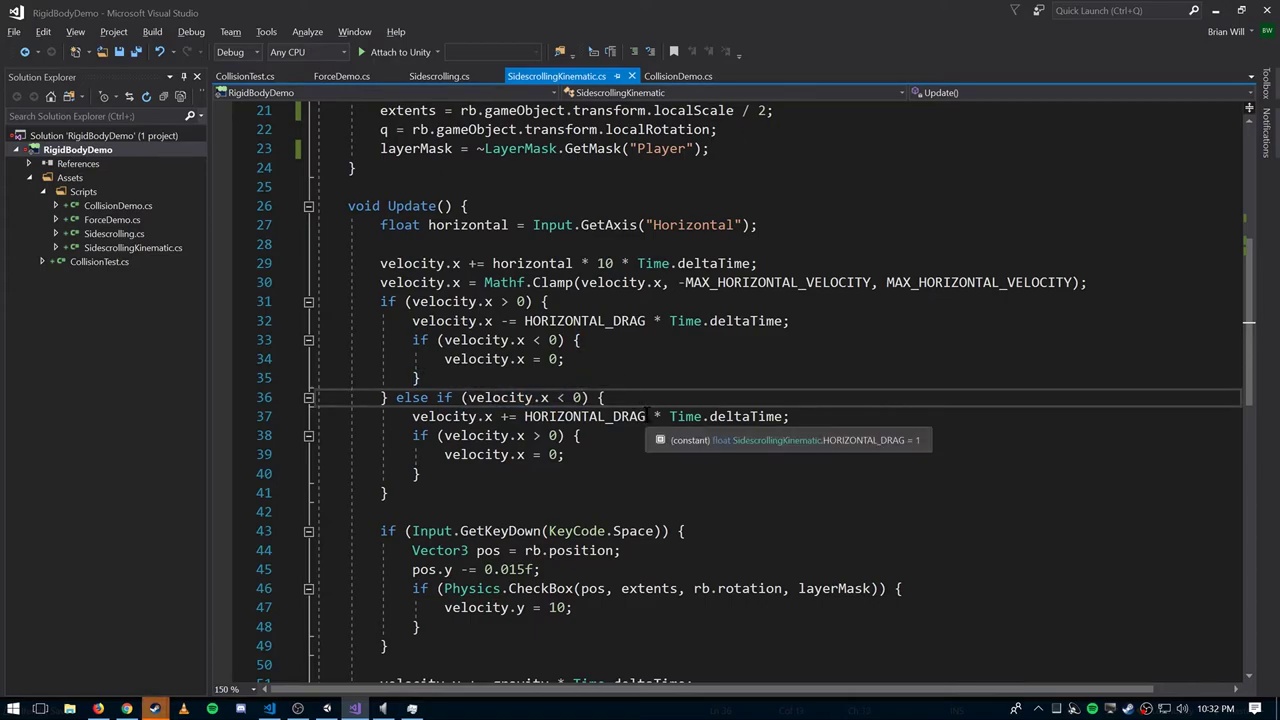
left_click_drag(649, 416, 438, 436)
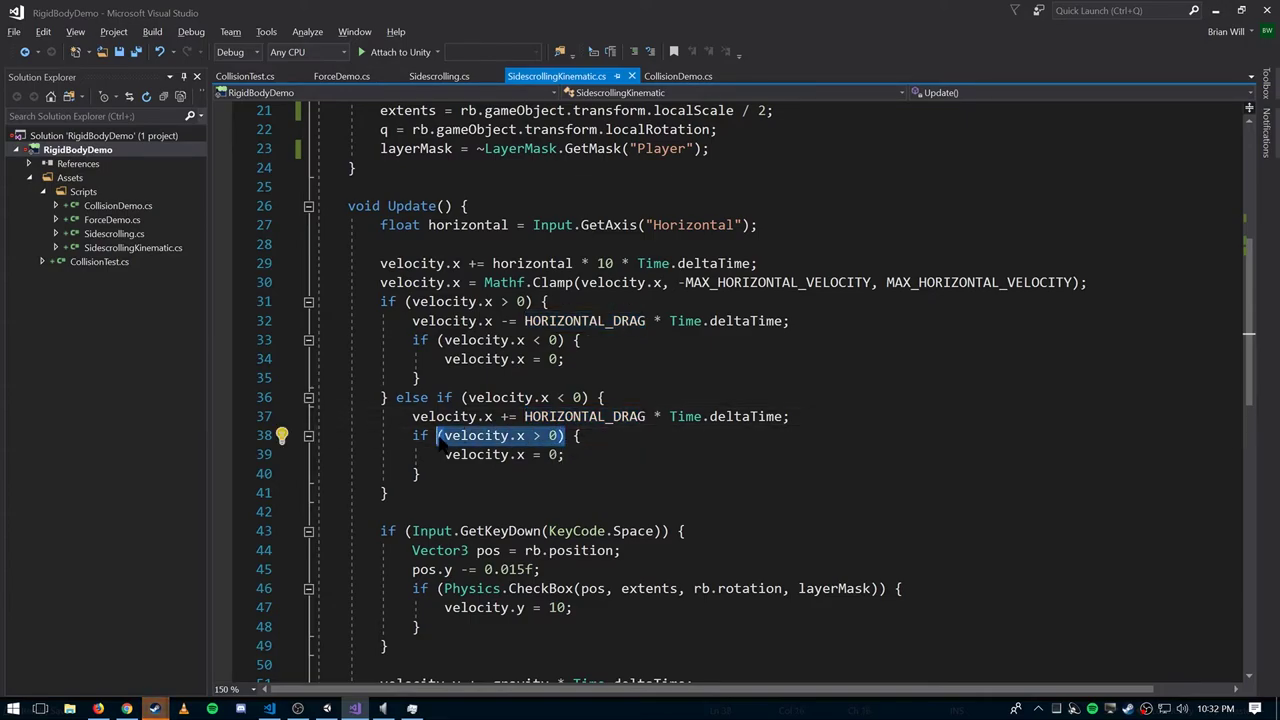
left_click_drag(566, 455, 380, 301)
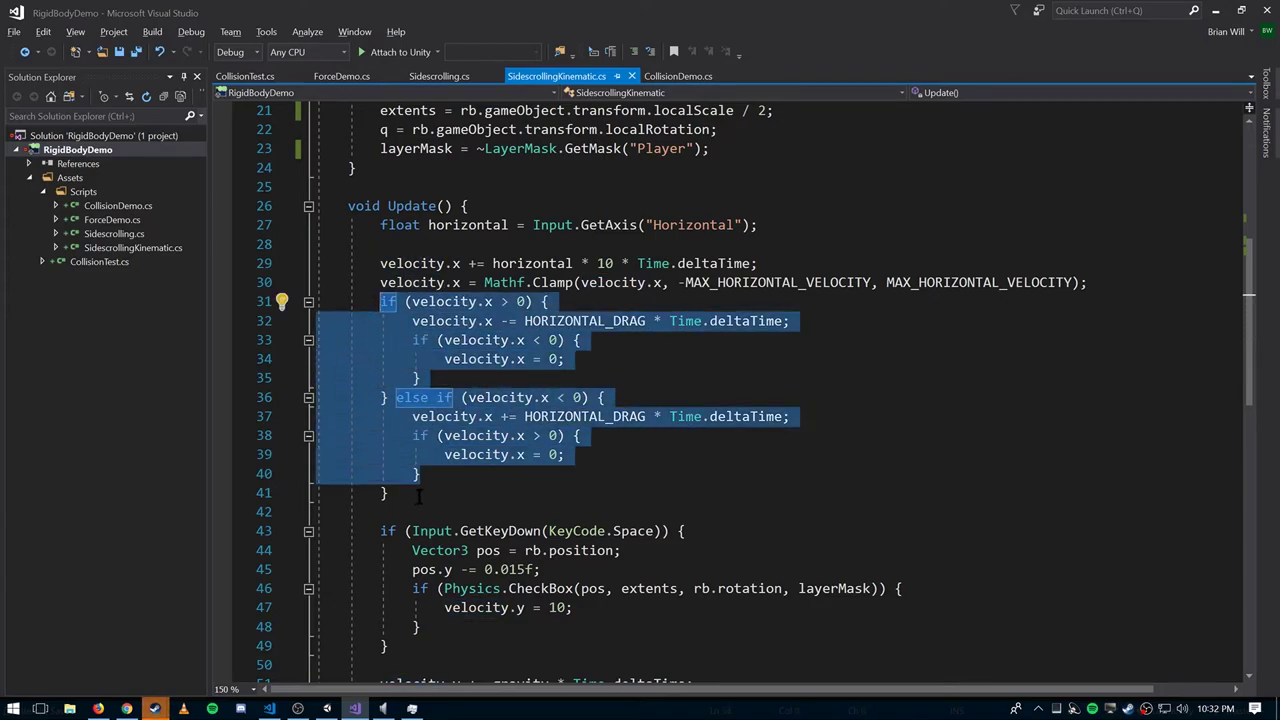
Step: Review the jump velocity assignment on line 47
left_click(418, 497)
scroll(418, 497, "down", 3)
left_click_drag(690, 340, 383, 340)
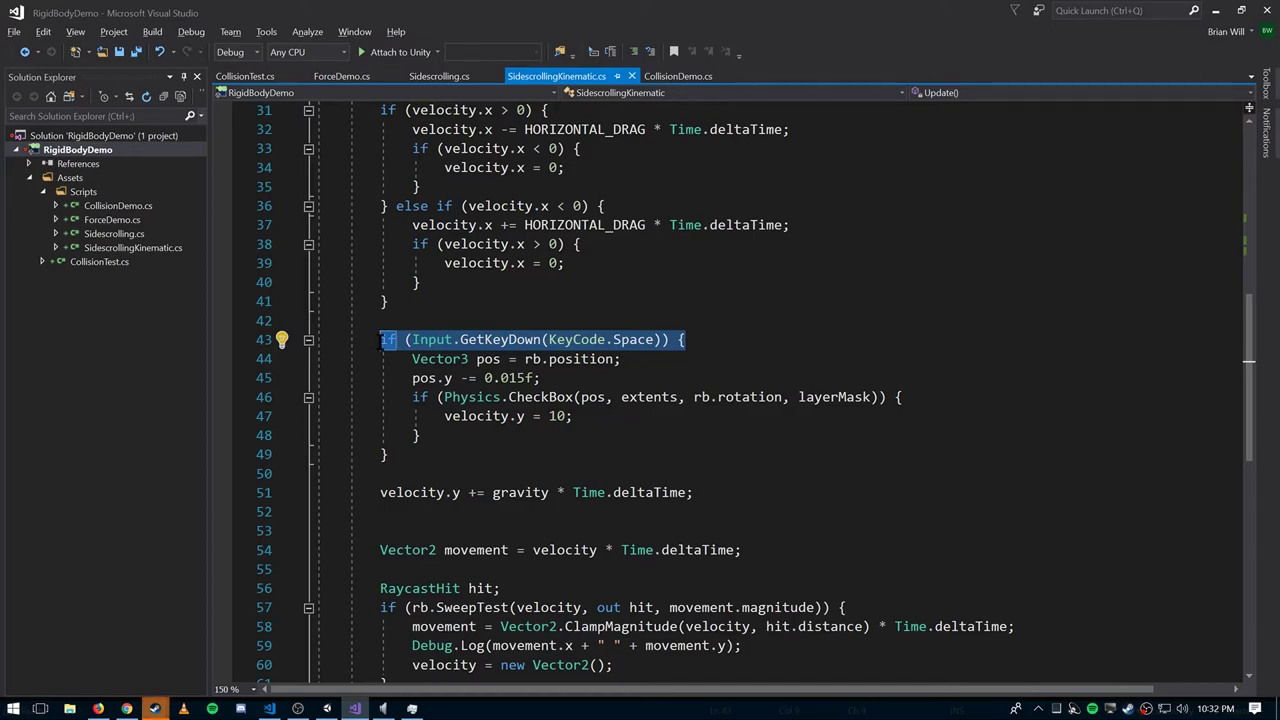
left_click_drag(574, 416, 444, 420)
left_click(592, 420)
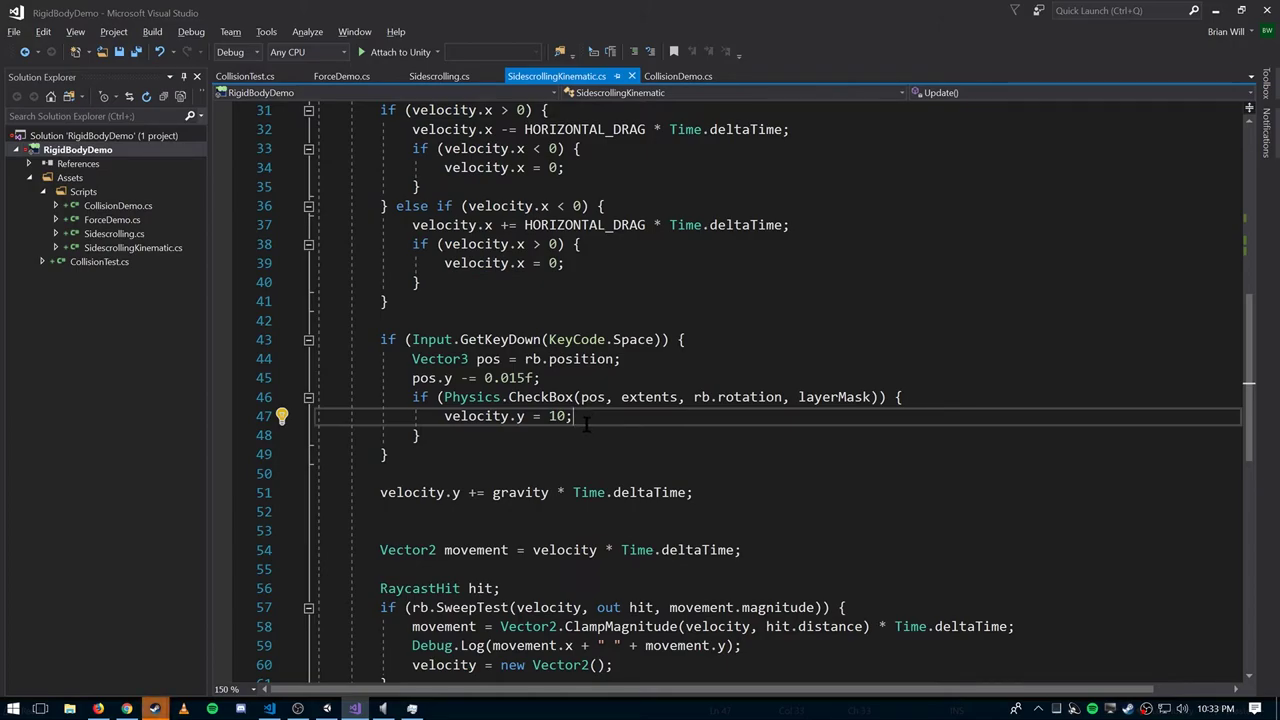
scroll(586, 424, "up", 3)
Step: Inspect the CheckBox ground check's pos, extents and small downward offset on lines 45-46
left_click(588, 589)
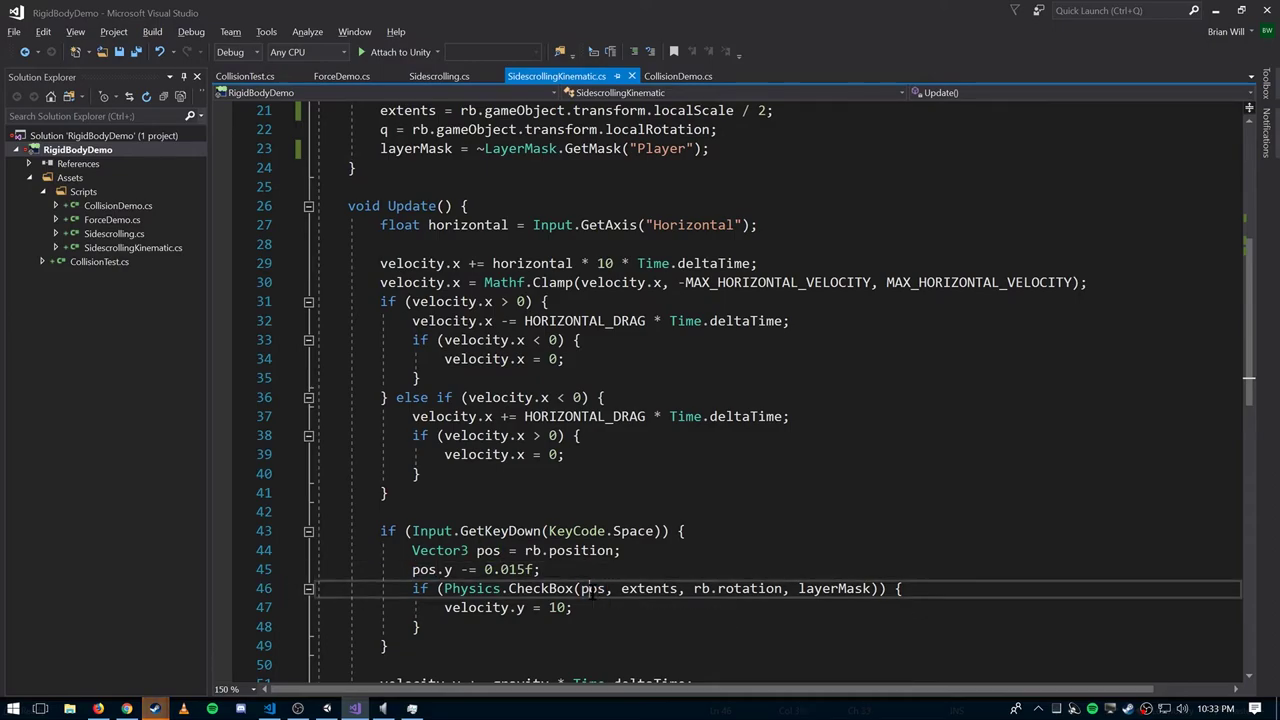
double_click(590, 589)
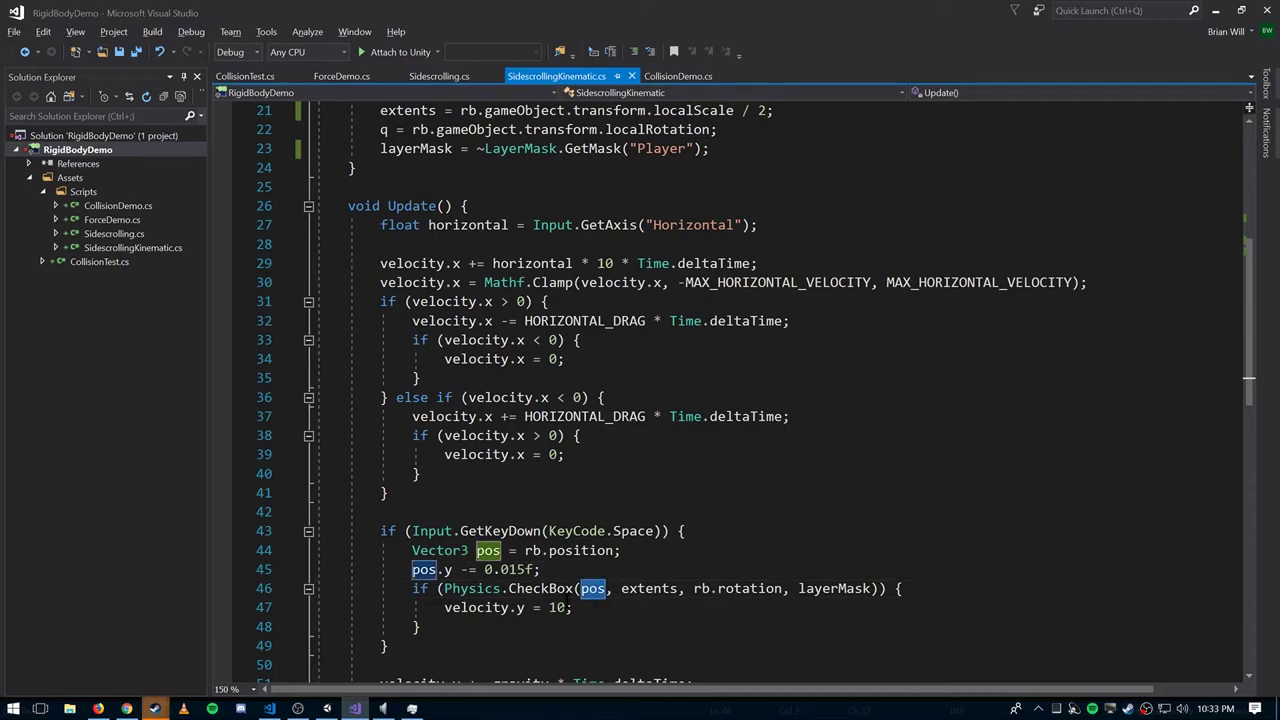
double_click(648, 588)
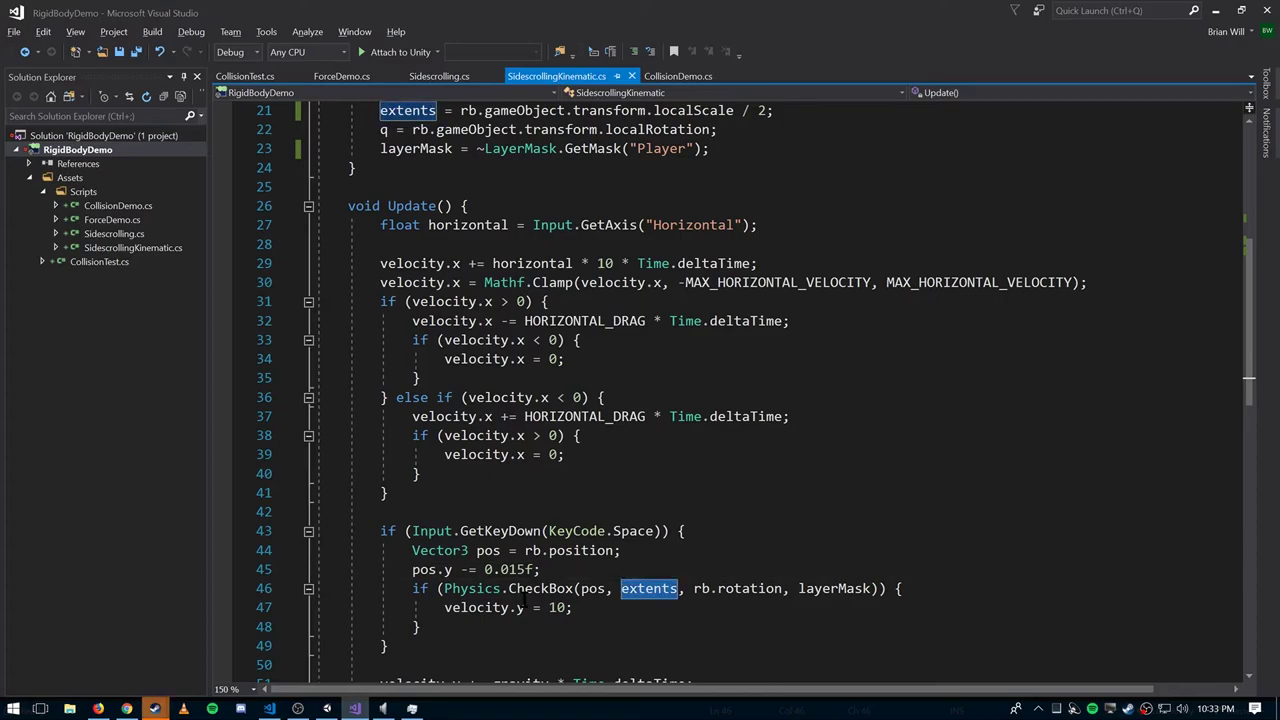
mouse_move(562, 589)
left_click_drag(540, 569, 412, 569)
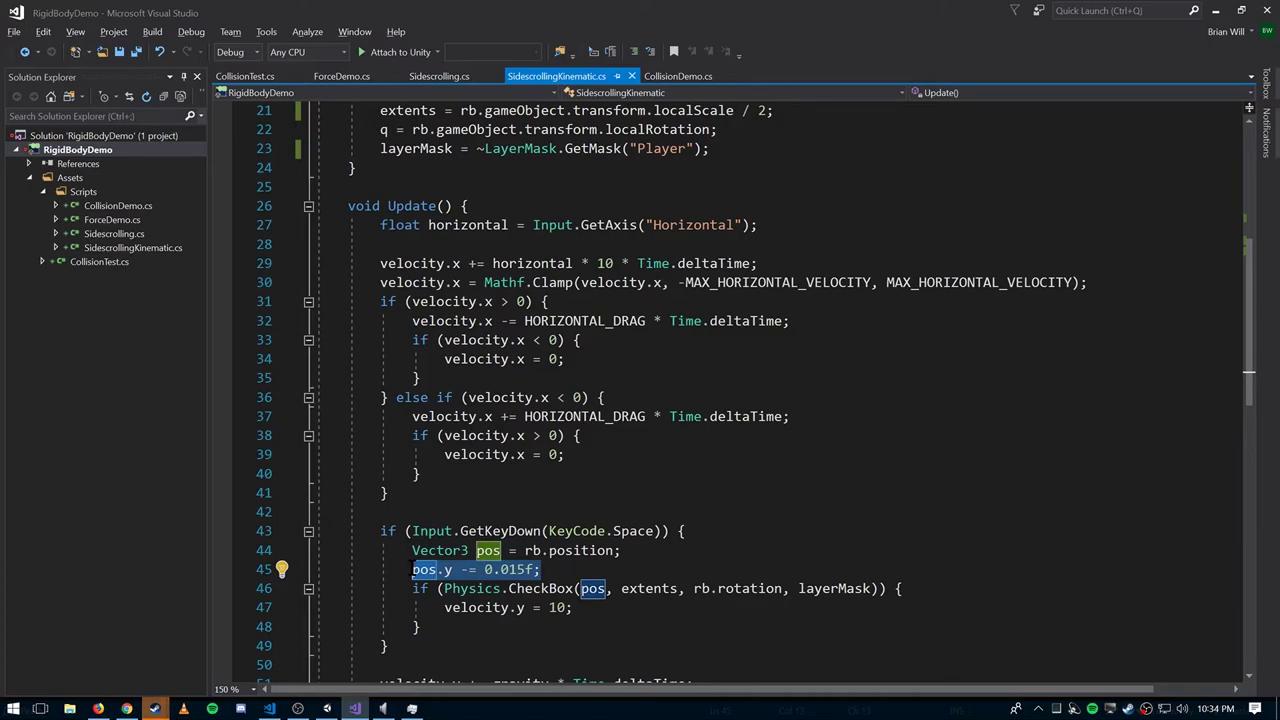
left_click(558, 570)
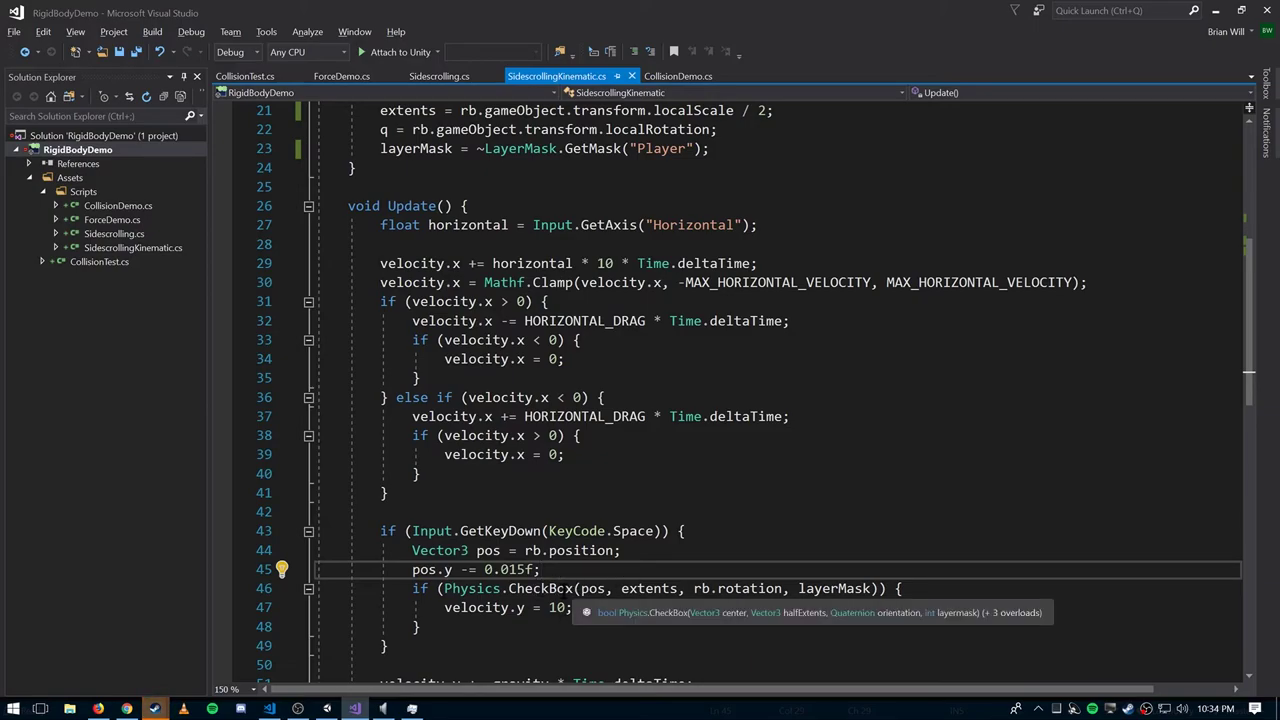
double_click(546, 588)
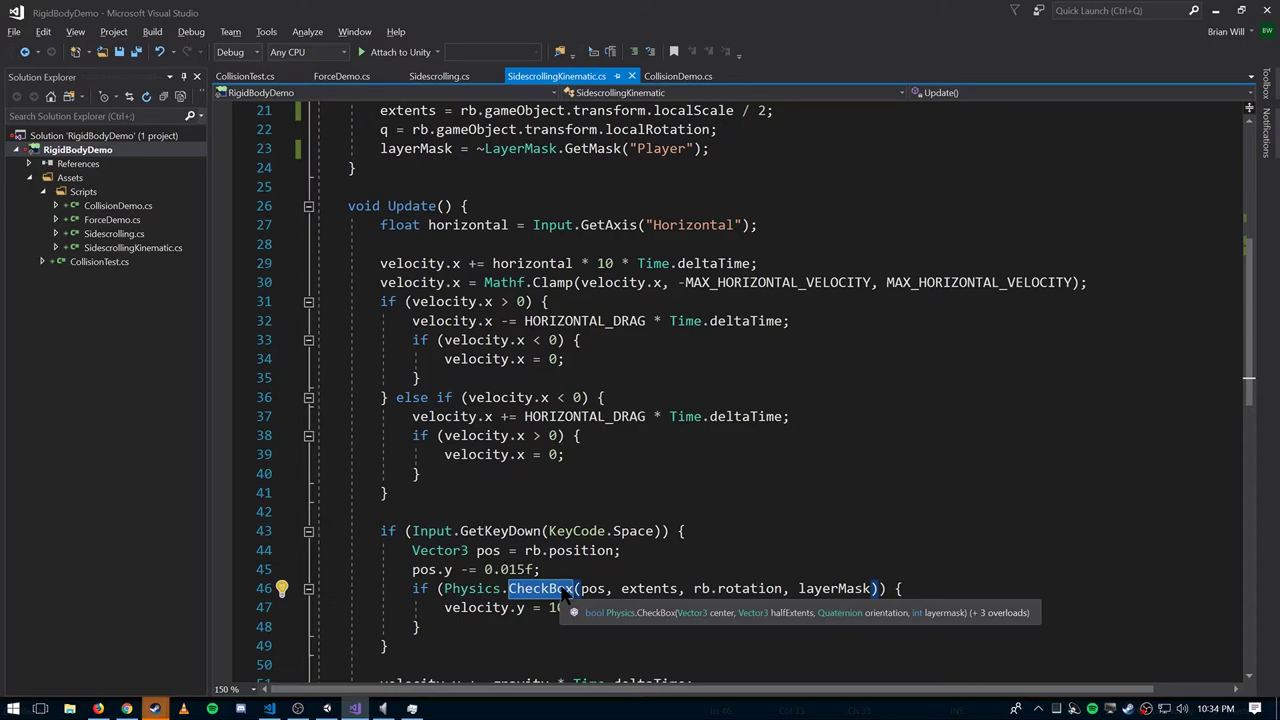
left_click(563, 593)
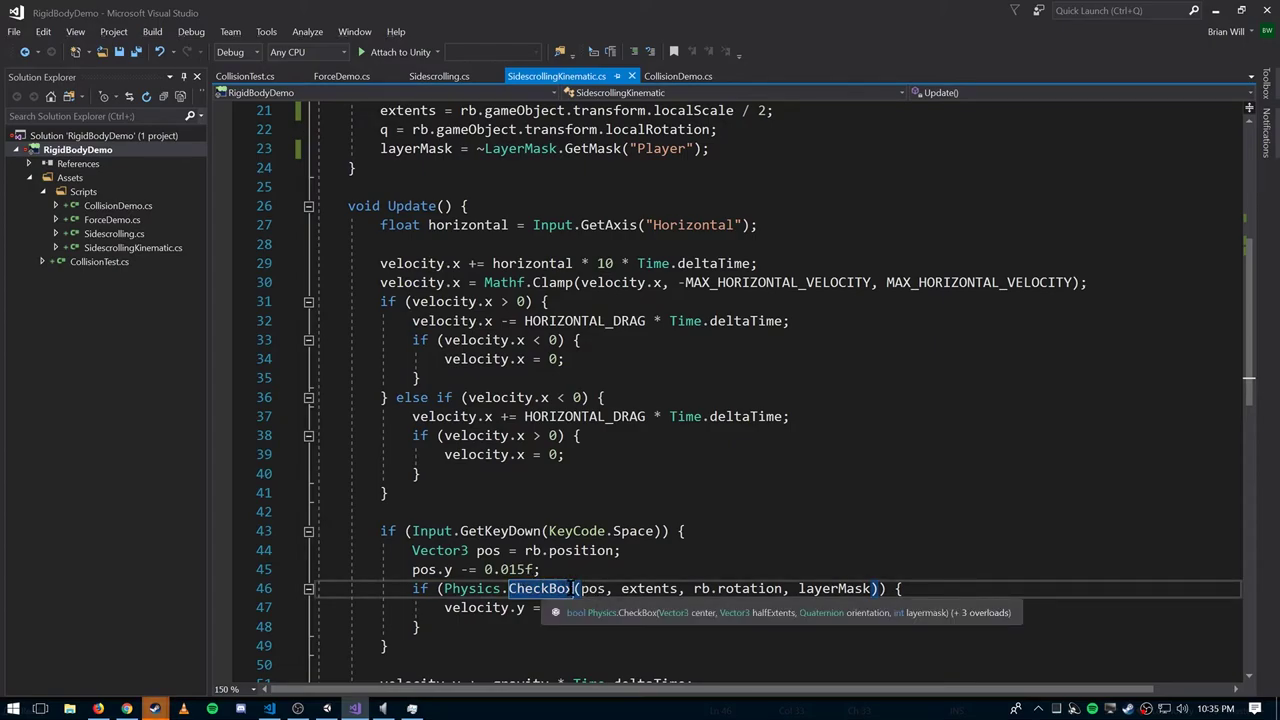
left_click(582, 590)
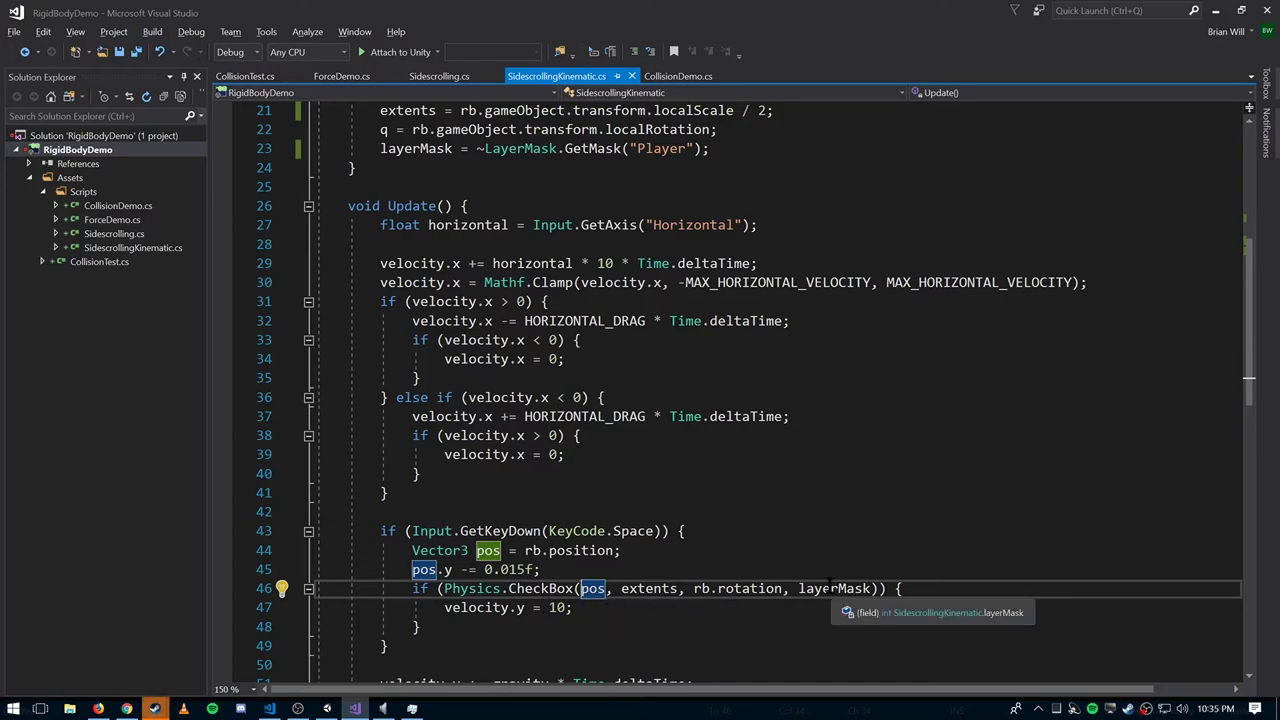
key("alt+Tab")
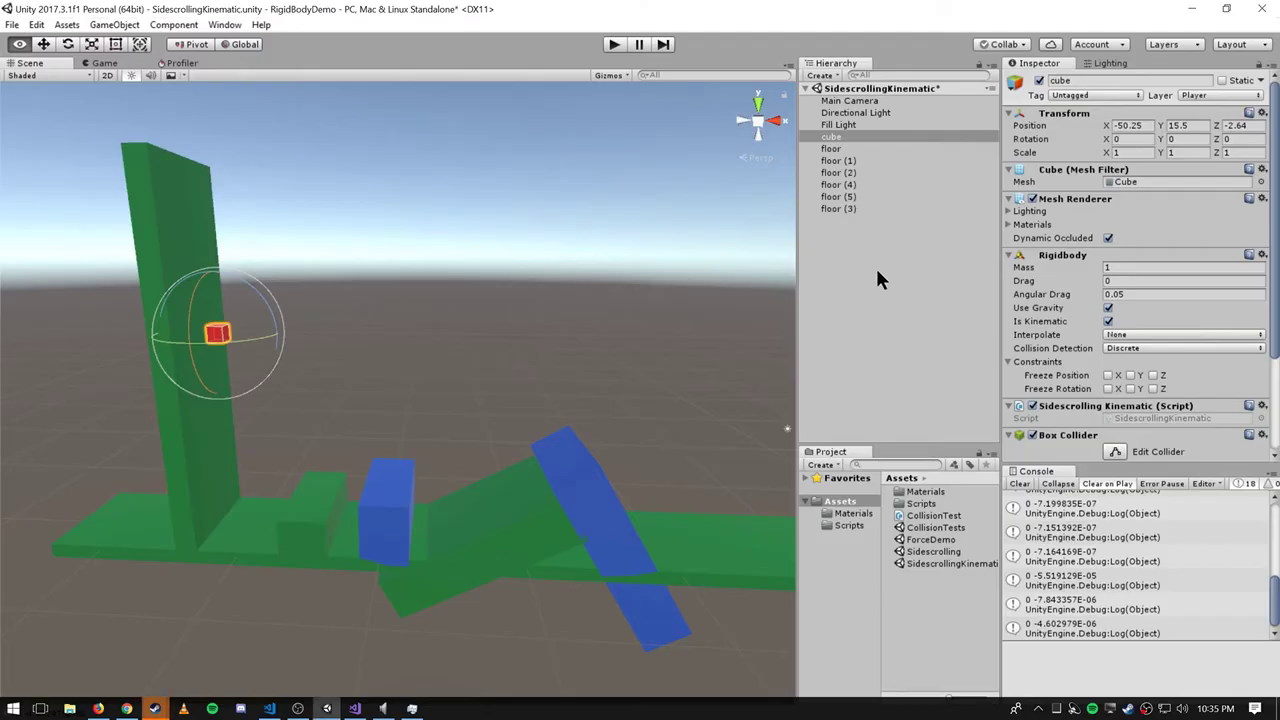
Step: Confirm in Tags & Layers that Player is User Layer 8, then reselect the cube
left_click(1224, 96)
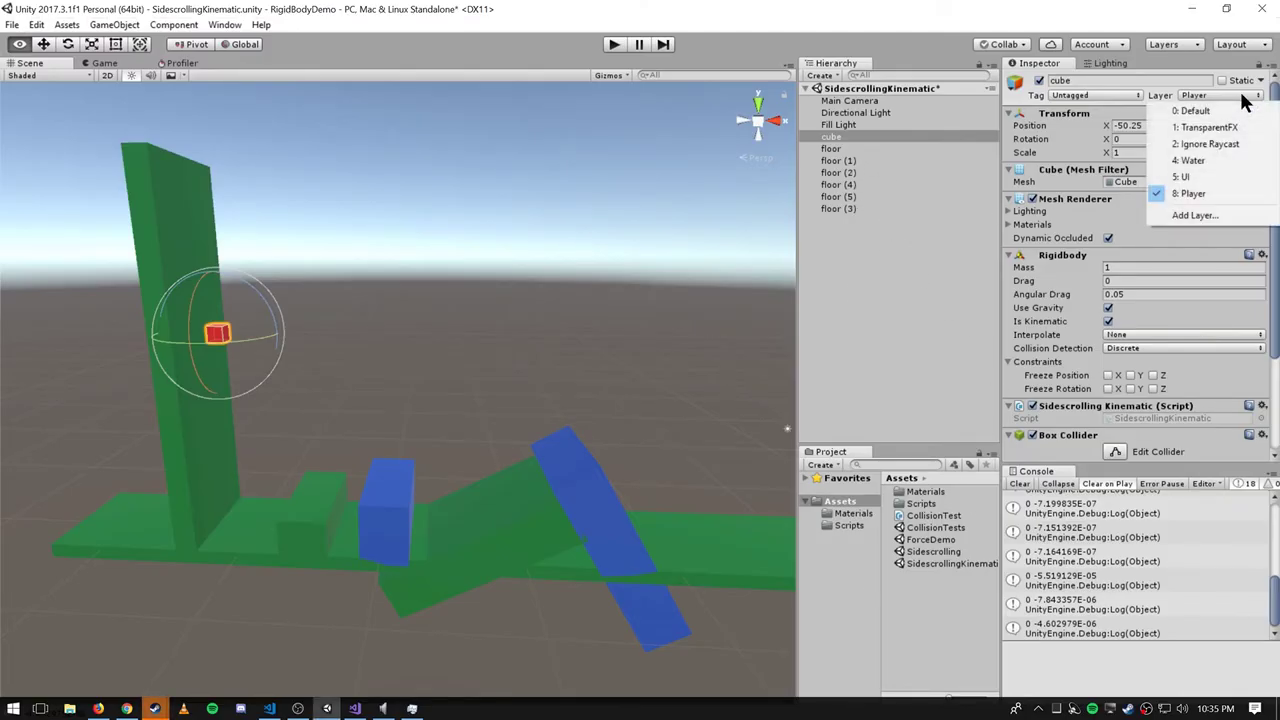
left_click(1206, 212)
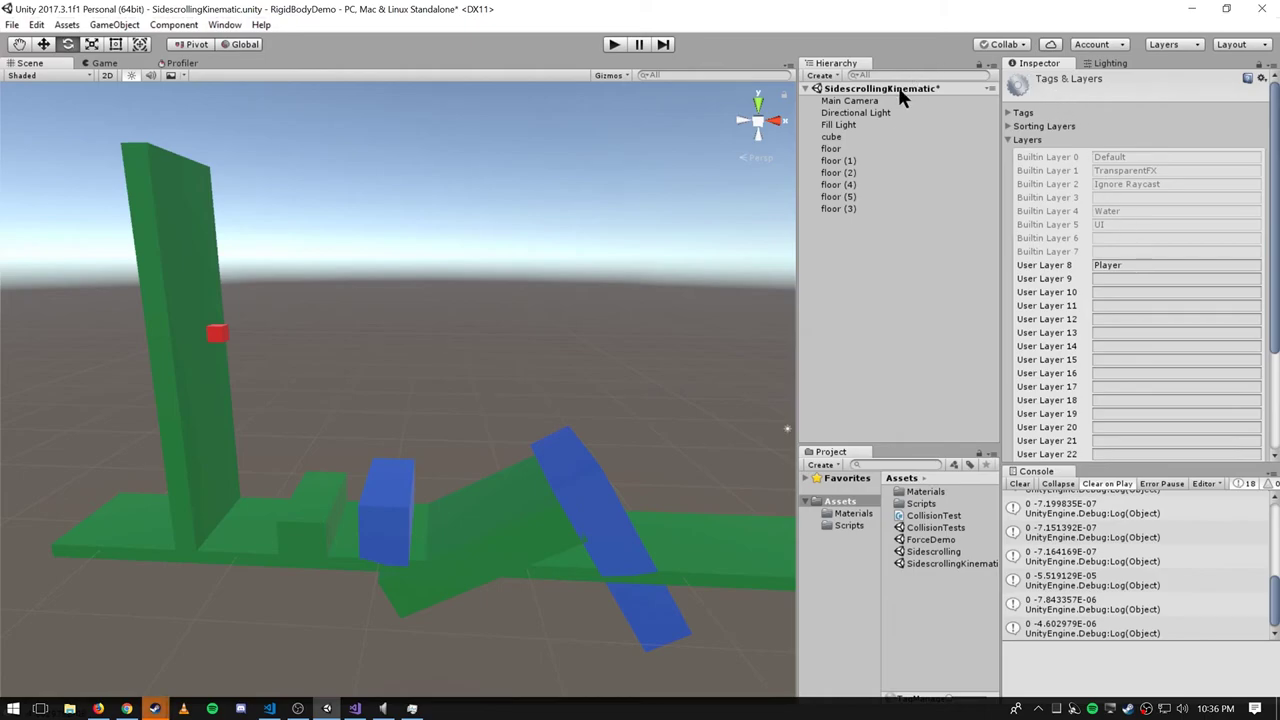
left_click(843, 137)
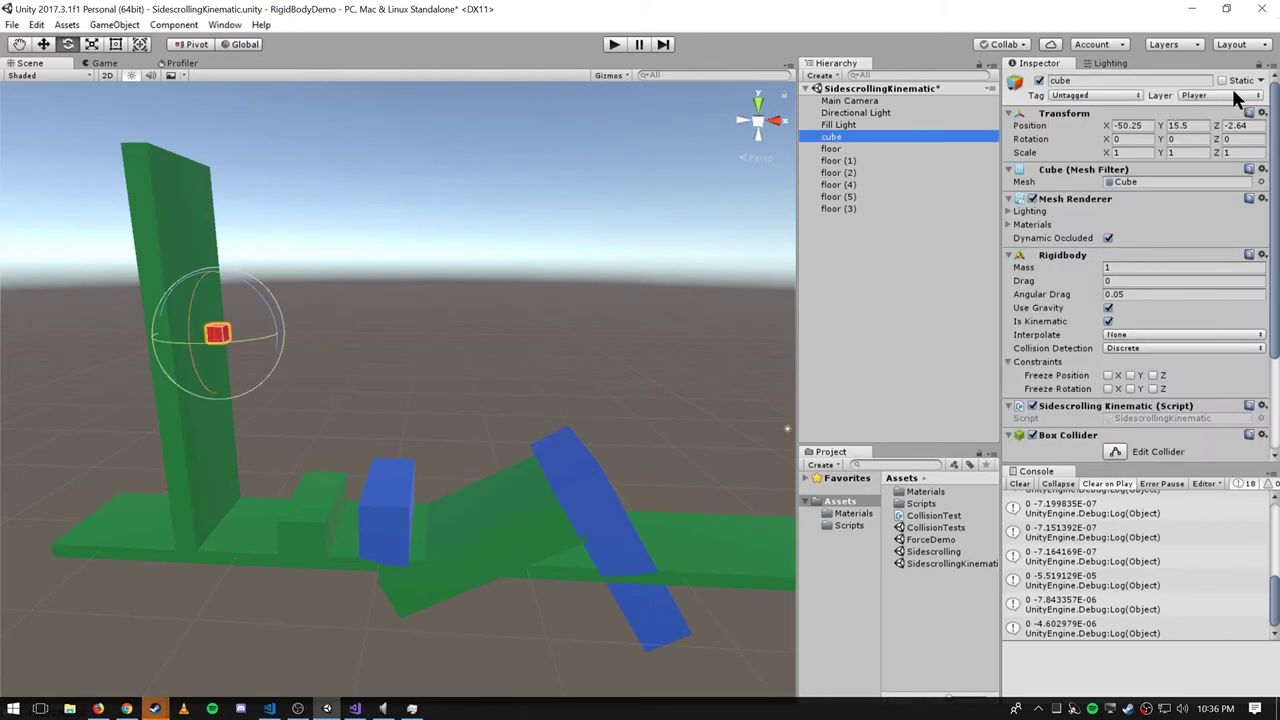
Step: Review the CheckBox layerMask built from ~LayerMask.GetMask("Player")
key("alt+Tab")
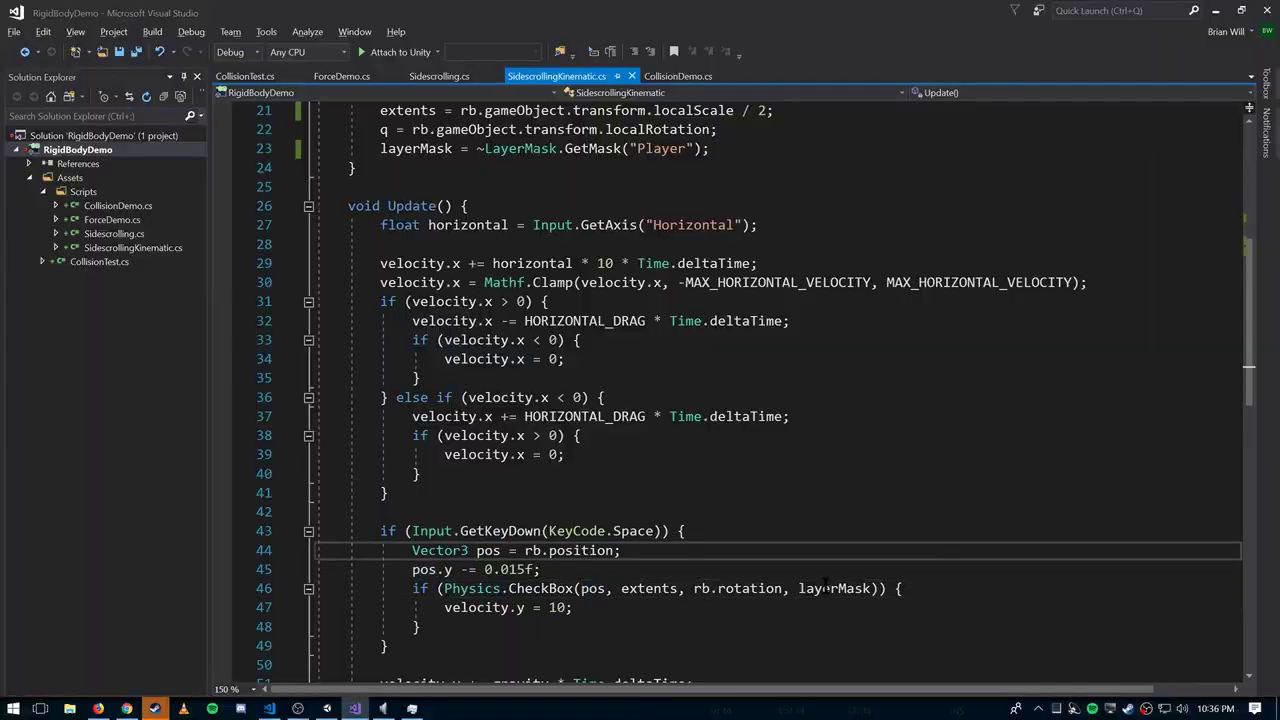
double_click(834, 588)
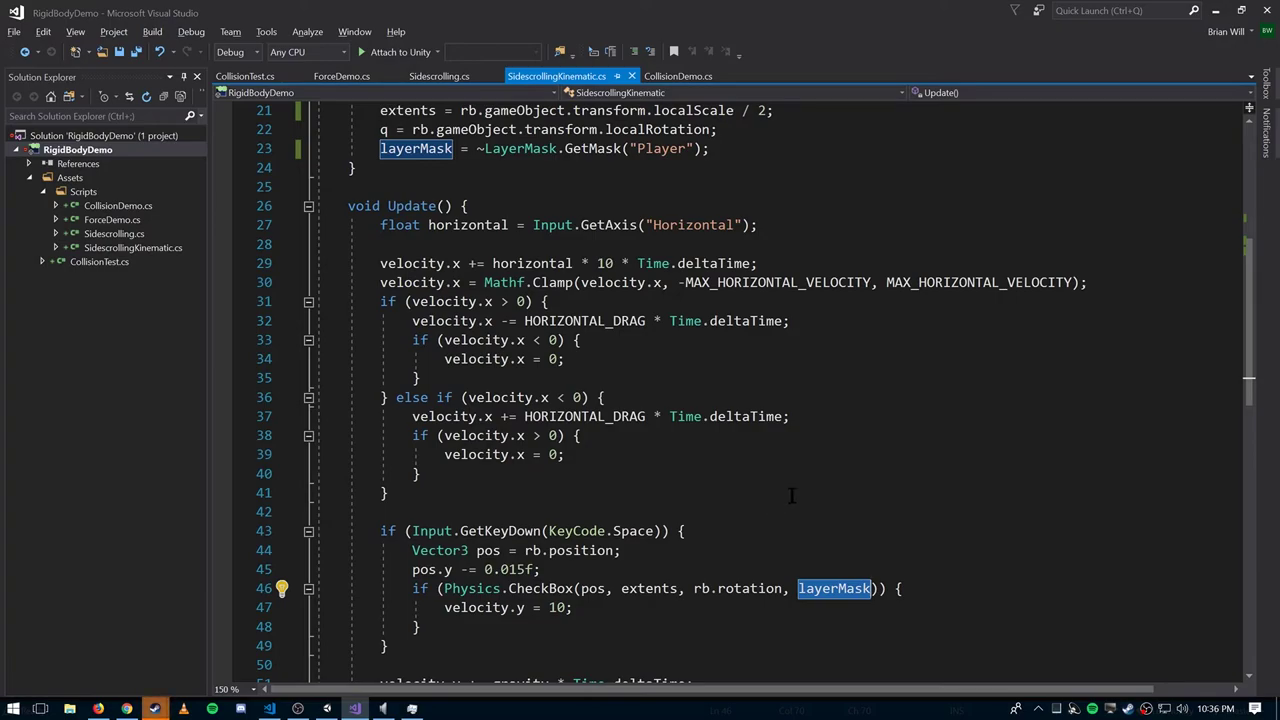
scroll(910, 447, "up", 3)
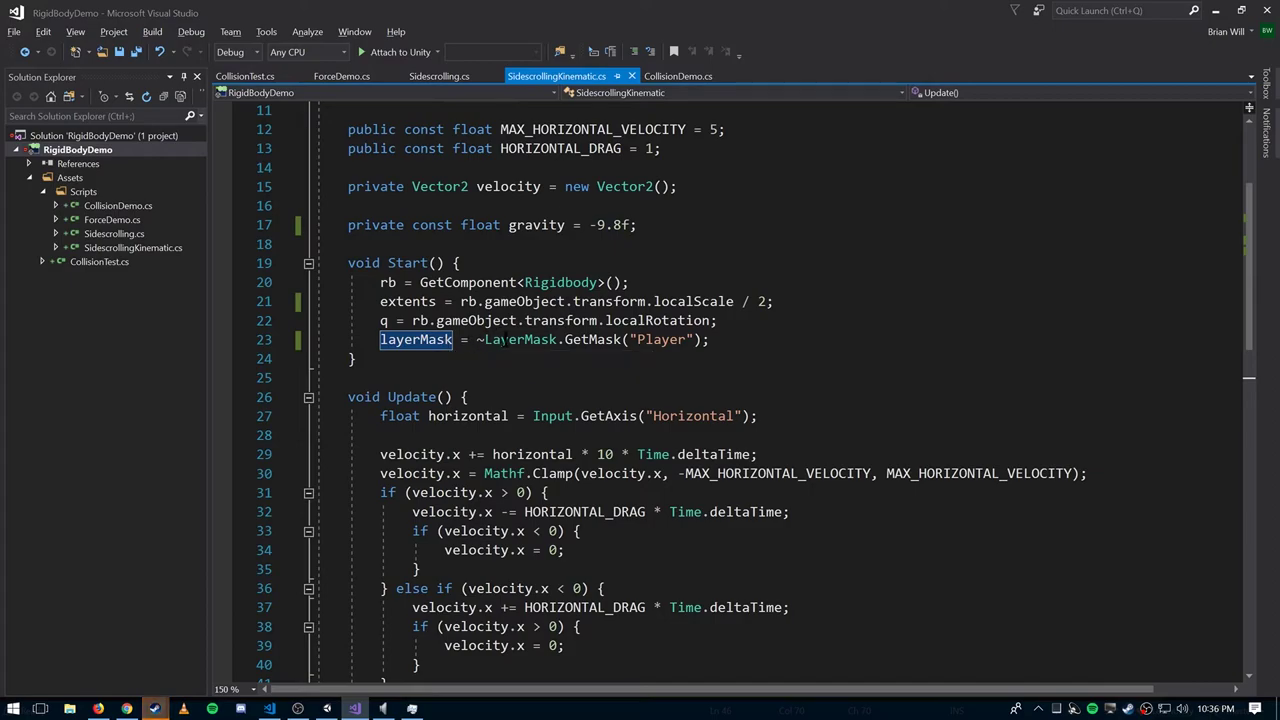
left_click_drag(704, 341, 484, 341)
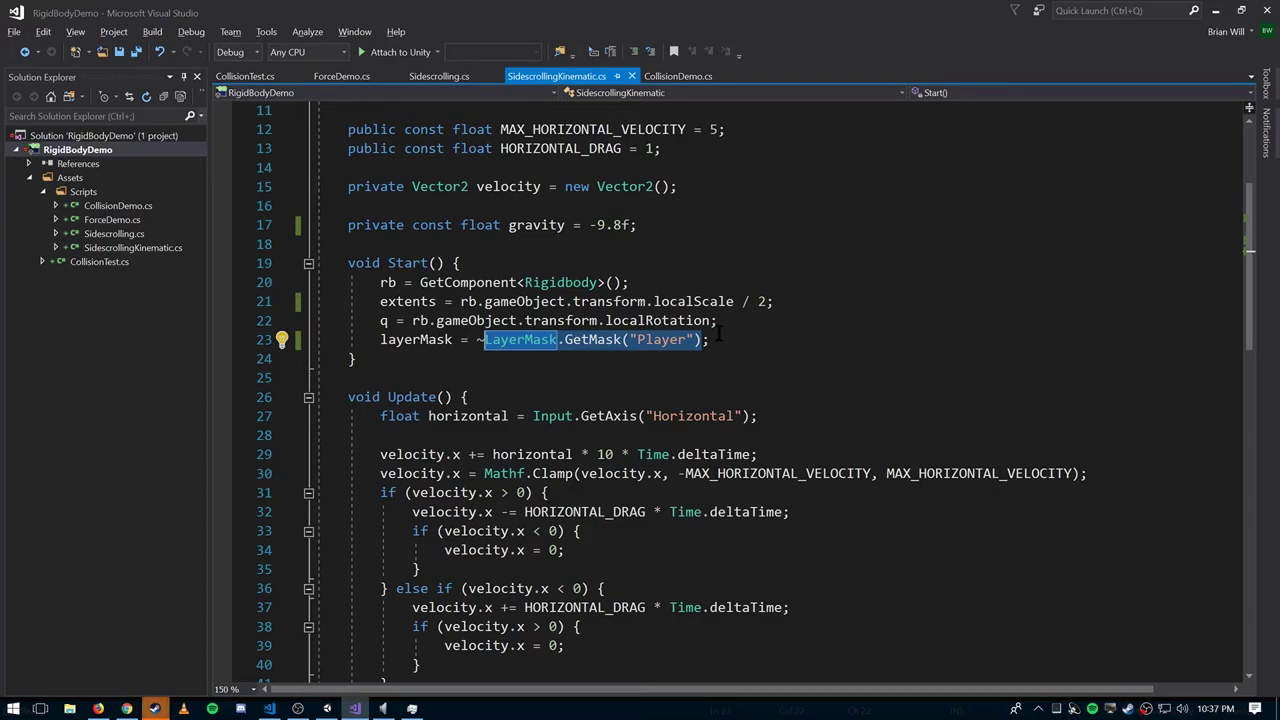
left_click(478, 340)
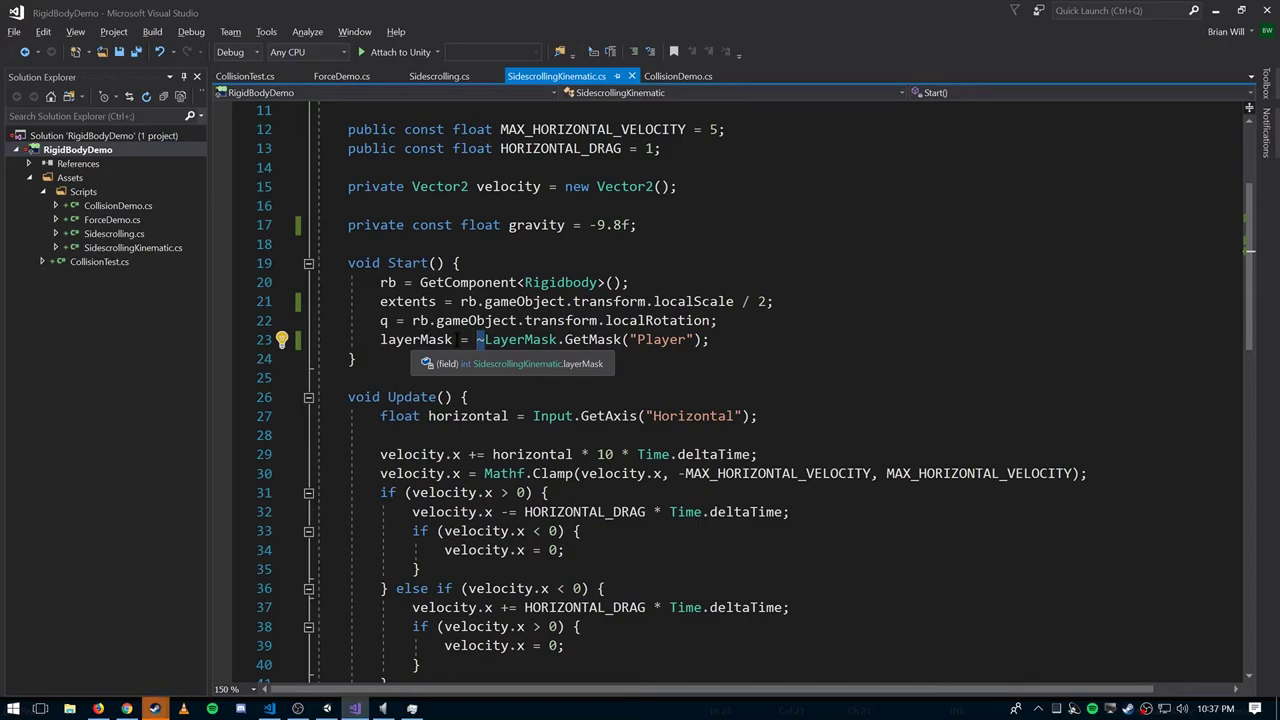
scroll(736, 342, "down", 3)
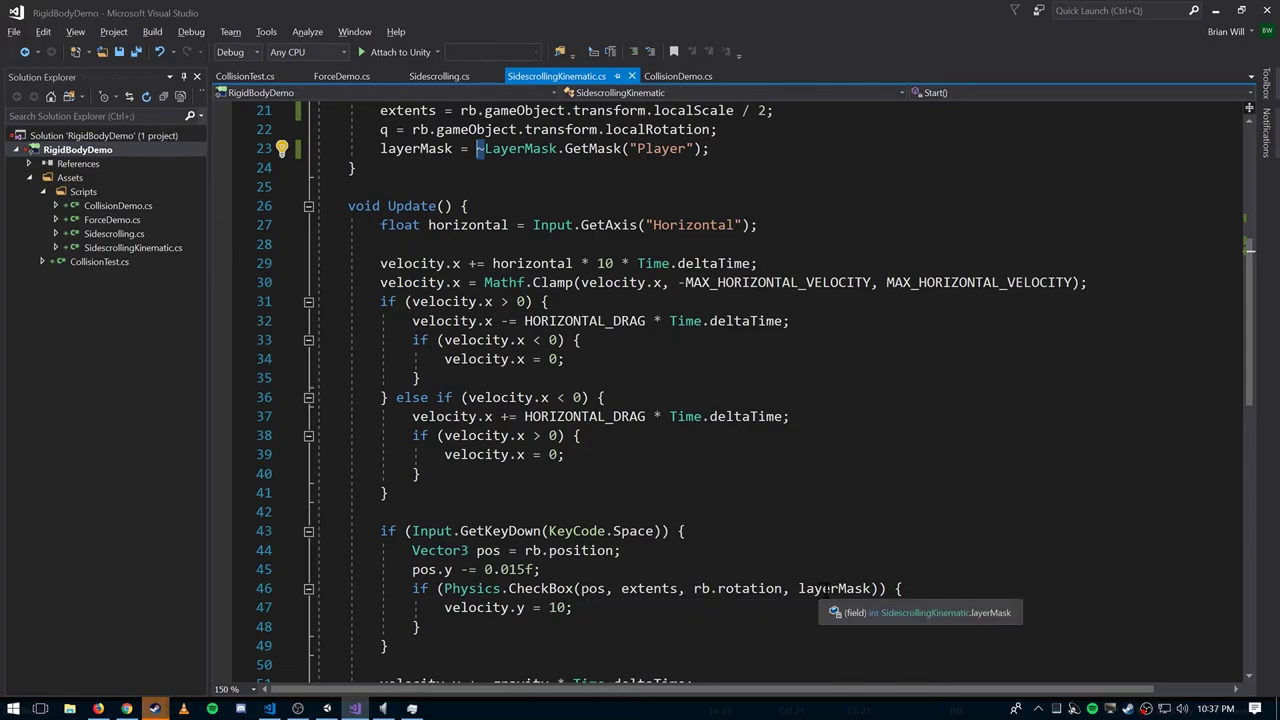
Step: Check the velocity.y = 10 jump line, the gravity * Time.deltaTime line 51, and movement's references
left_click(588, 607)
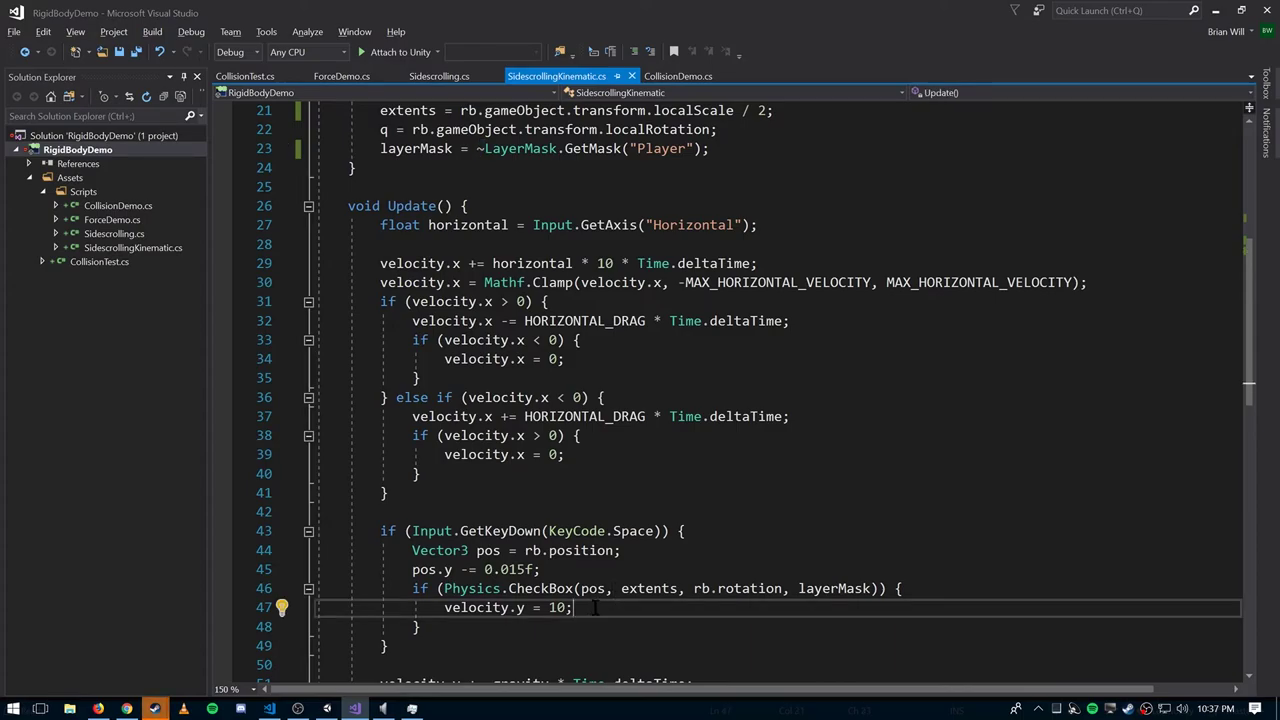
key("shift+Home")
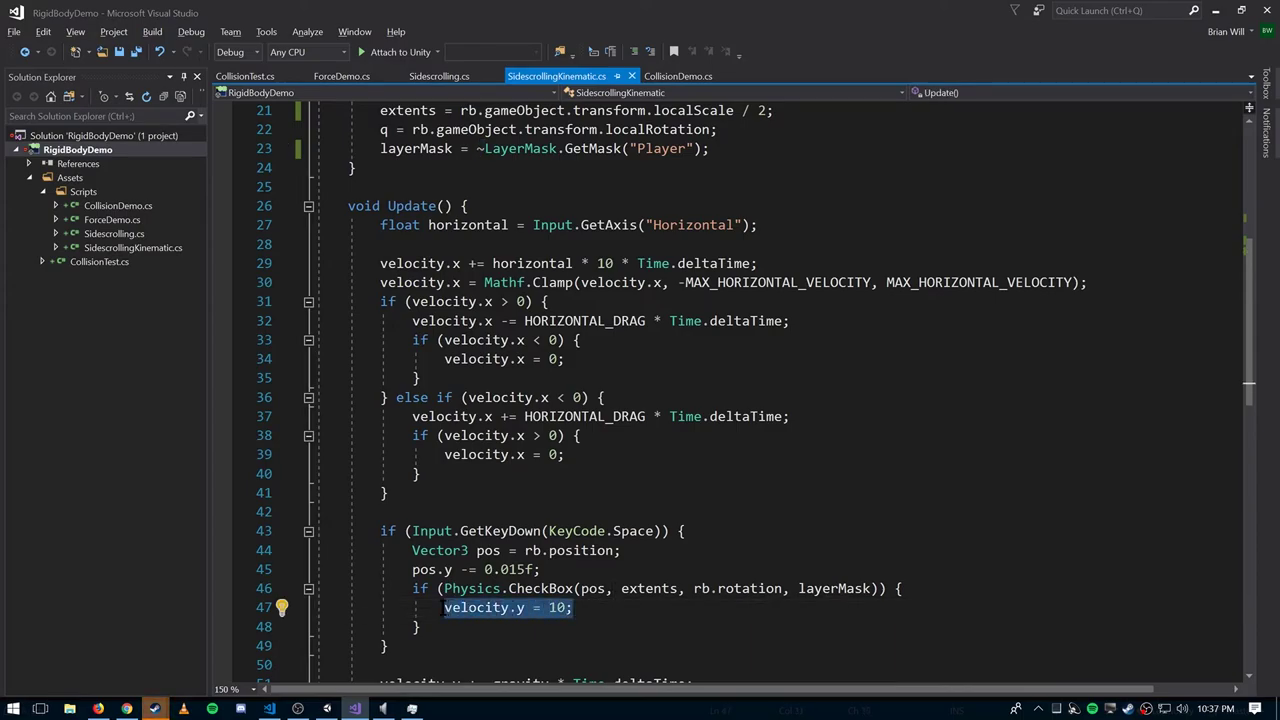
left_click(607, 608)
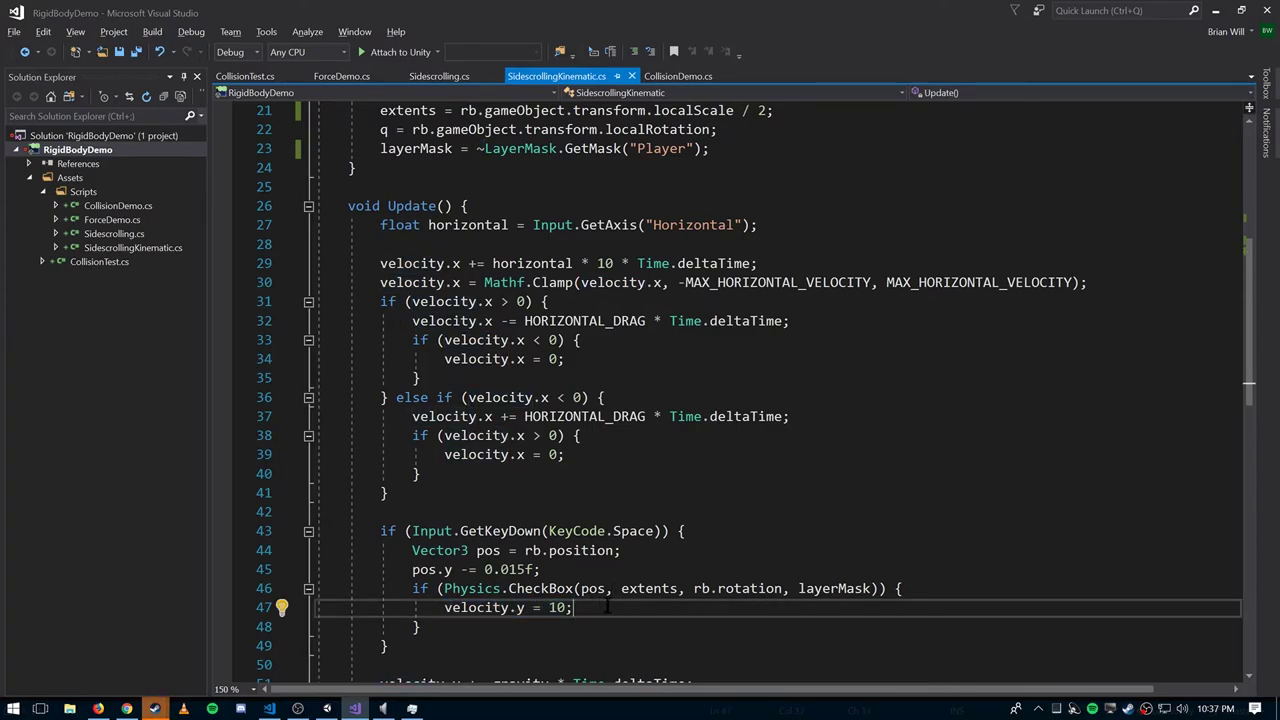
left_click(700, 683)
scroll(608, 528, "down", 3)
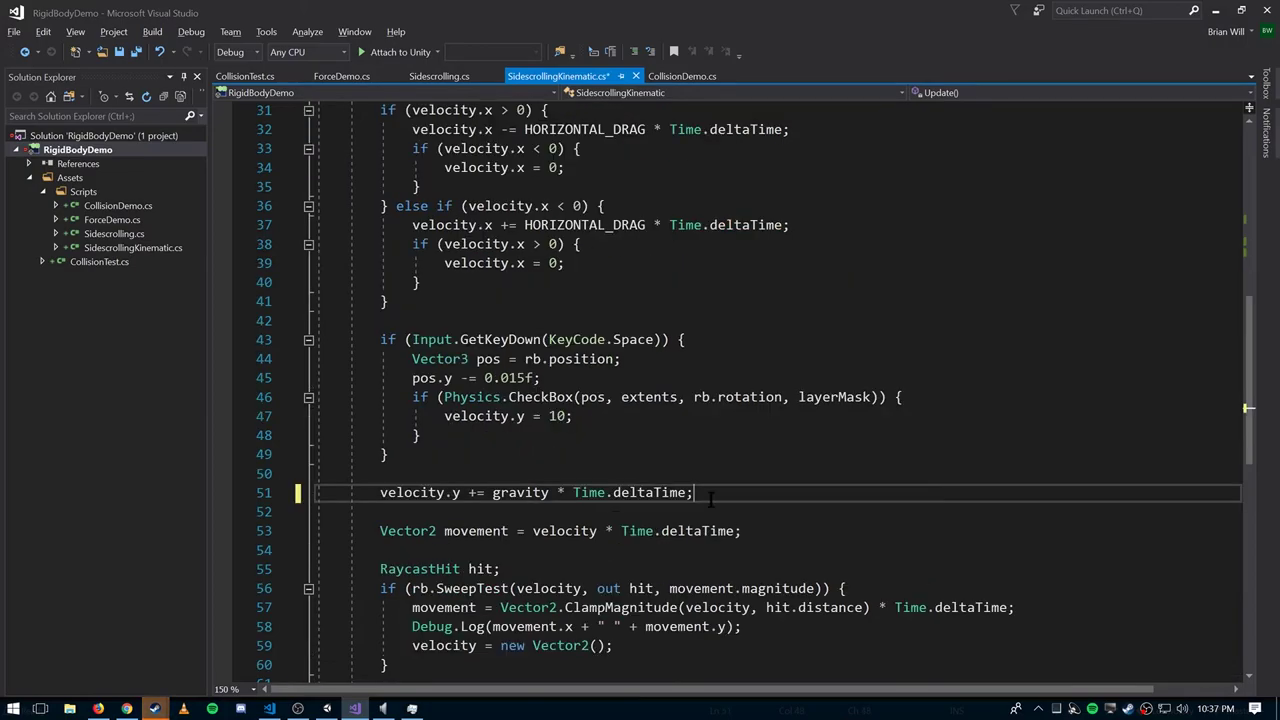
double_click(520, 492)
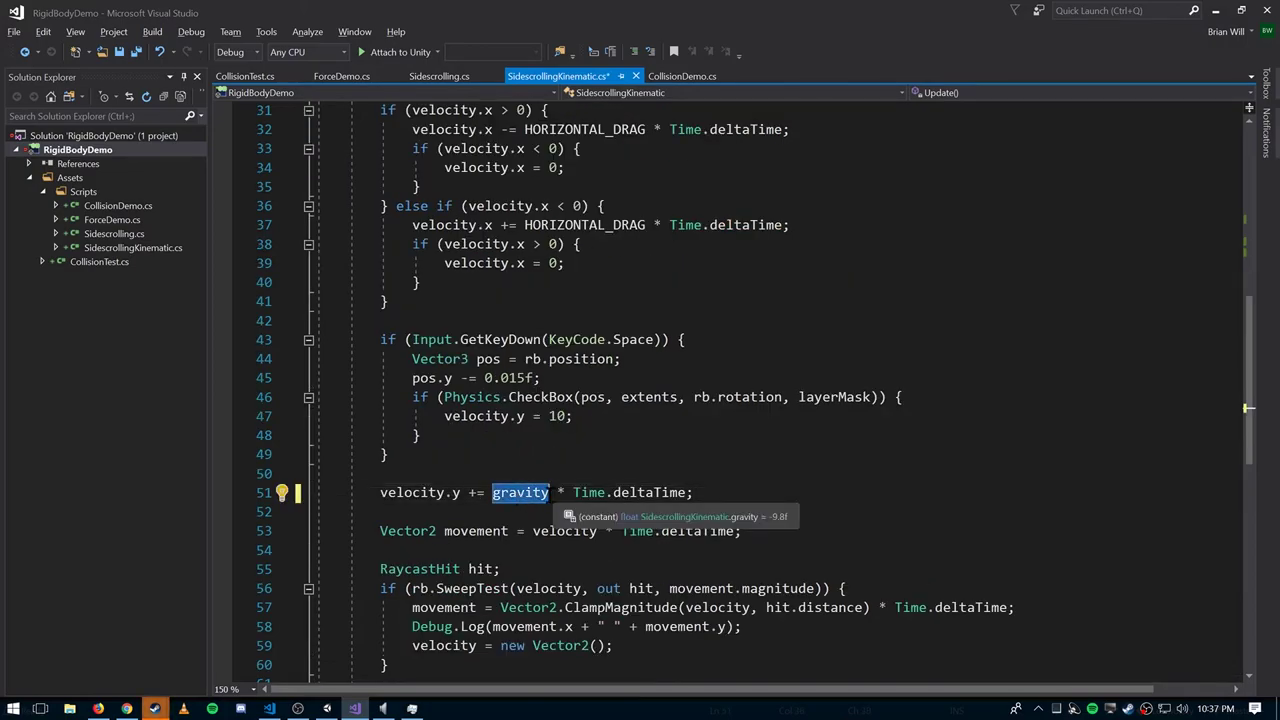
left_click(682, 492)
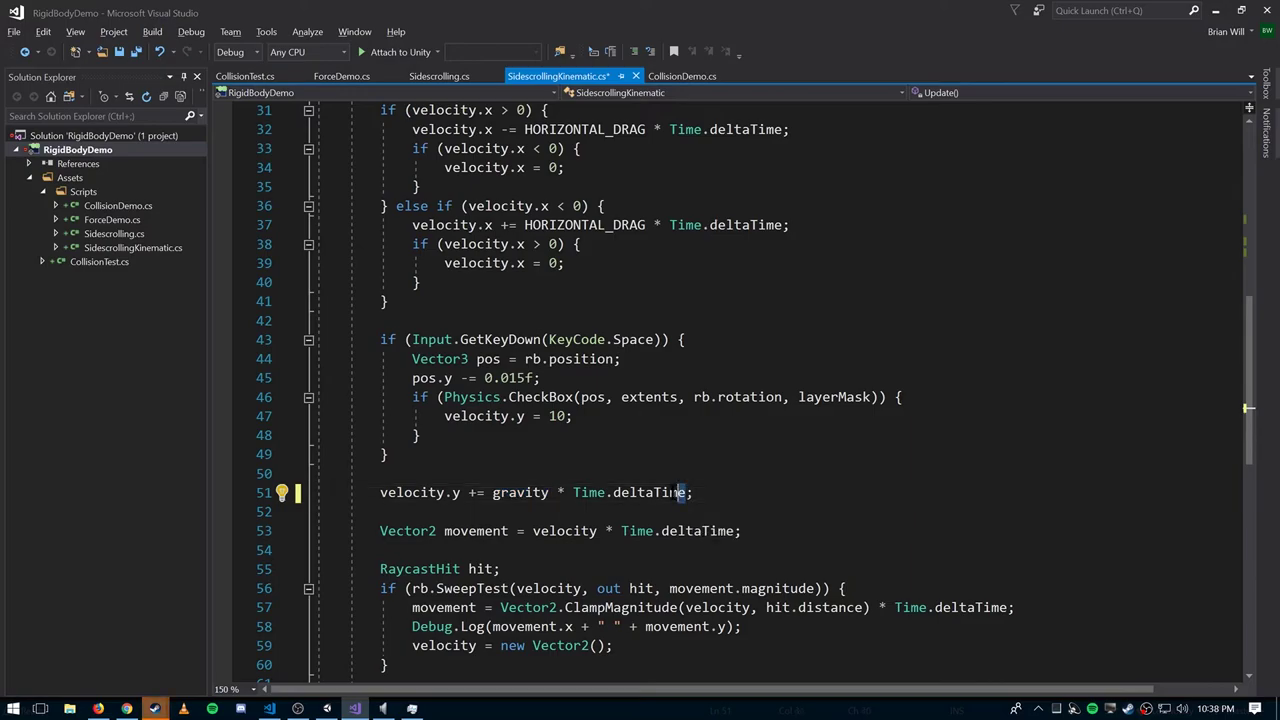
key("ctrl+shift+Left")
key("ctrl+shift+Left")
key("ctrl+shift+Left")
key("ctrl+shift+Left")
key("ctrl+shift+Left")
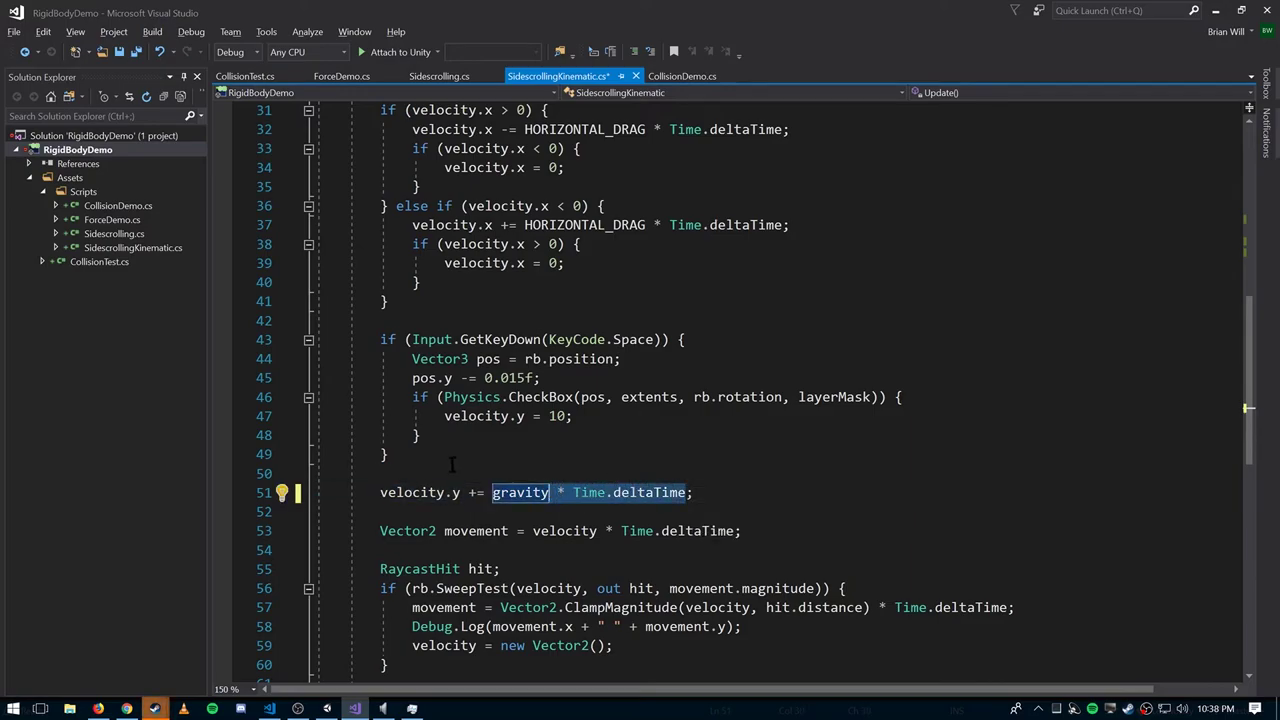
left_click(441, 475)
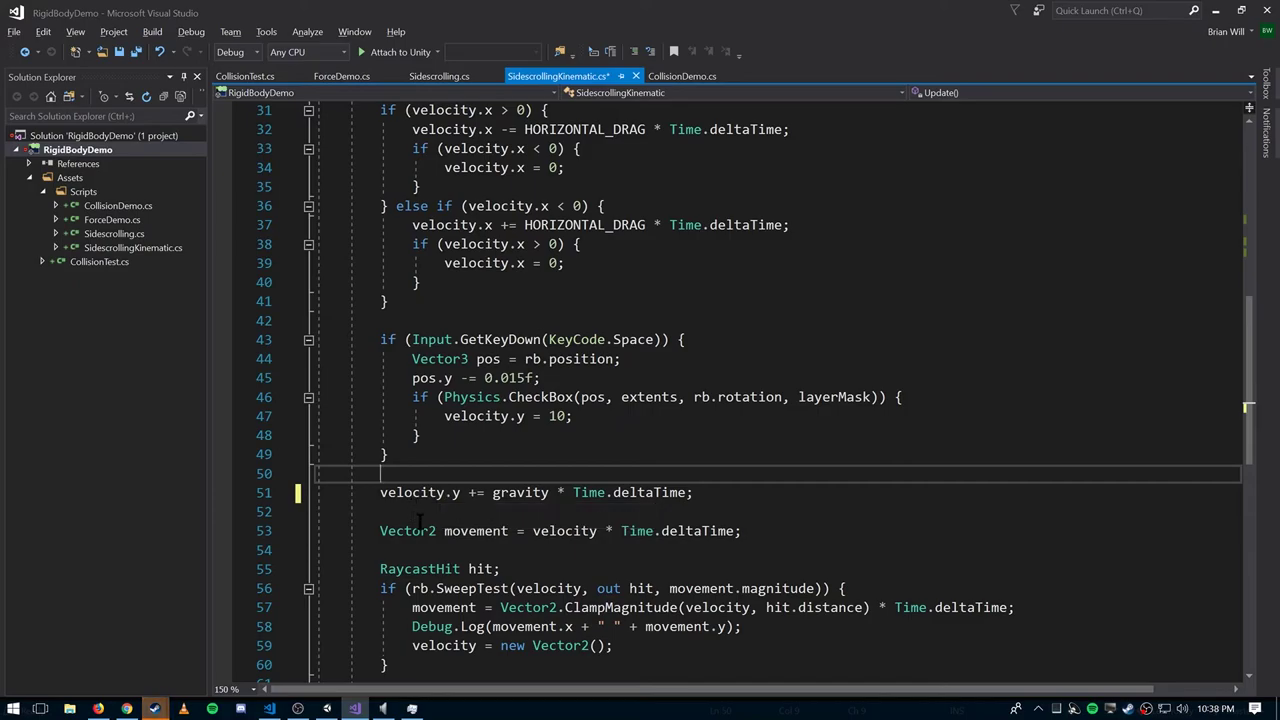
double_click(470, 531)
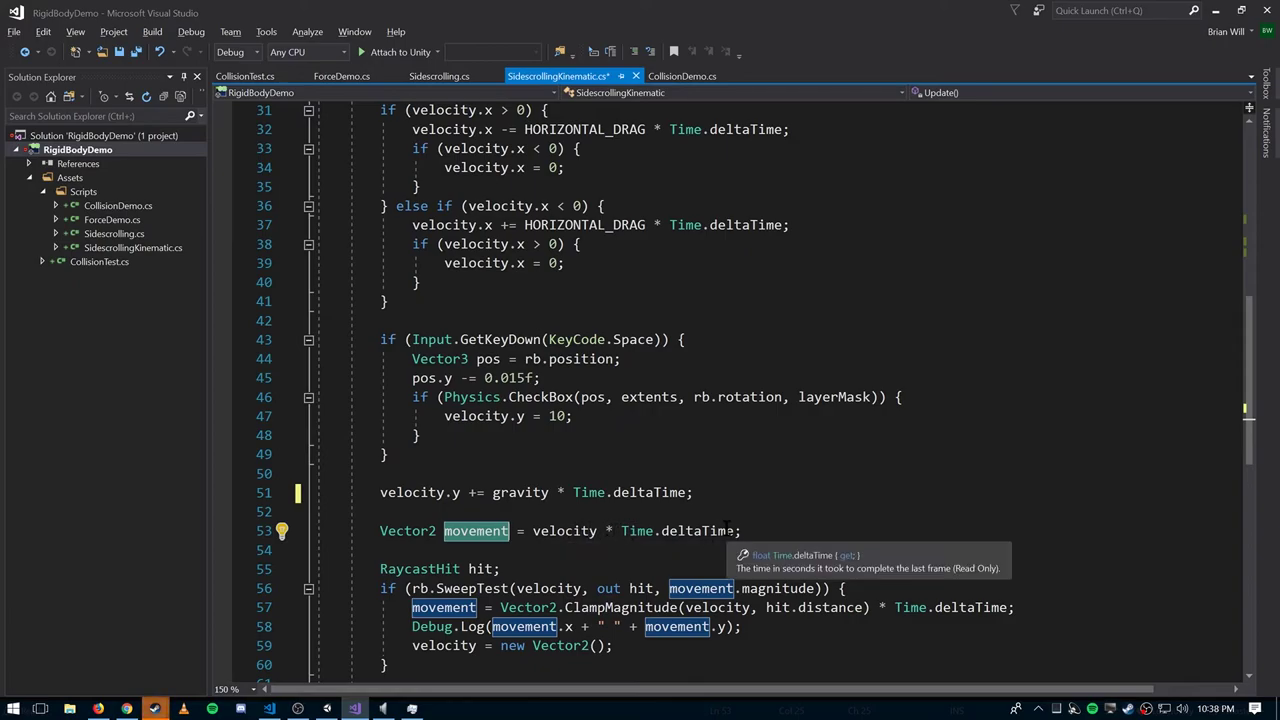
left_click(772, 529)
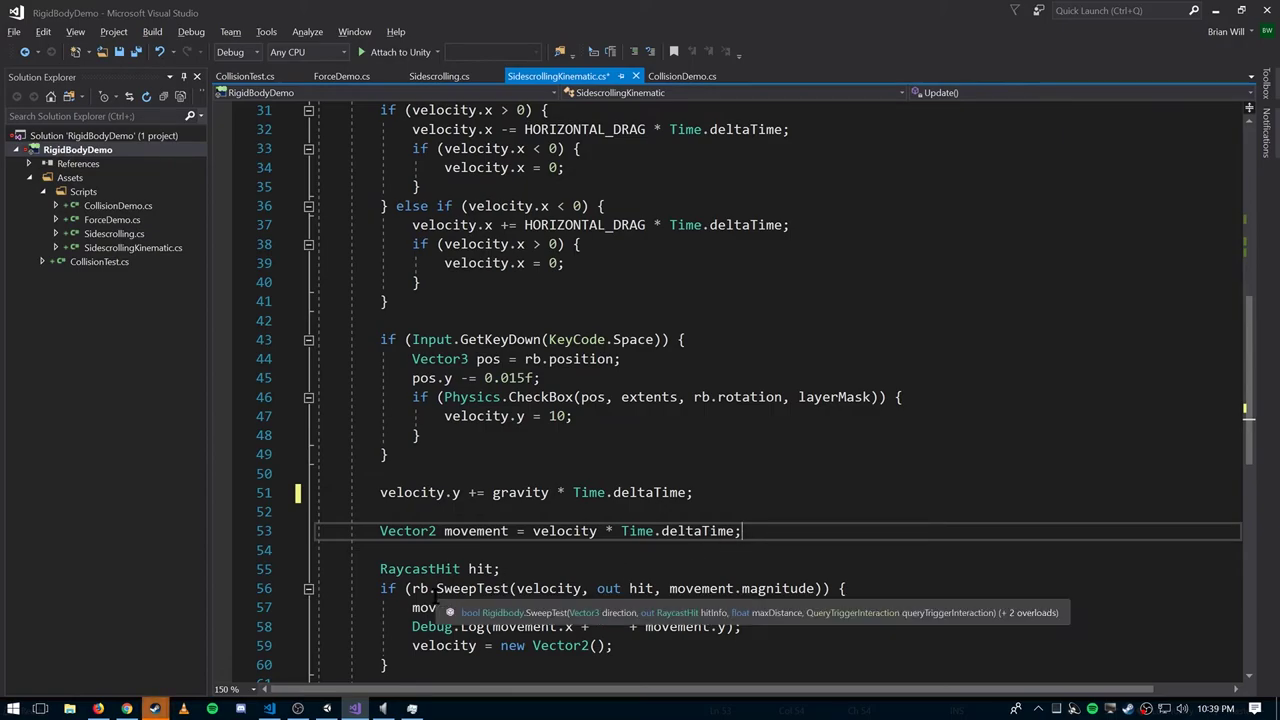
left_click(440, 589)
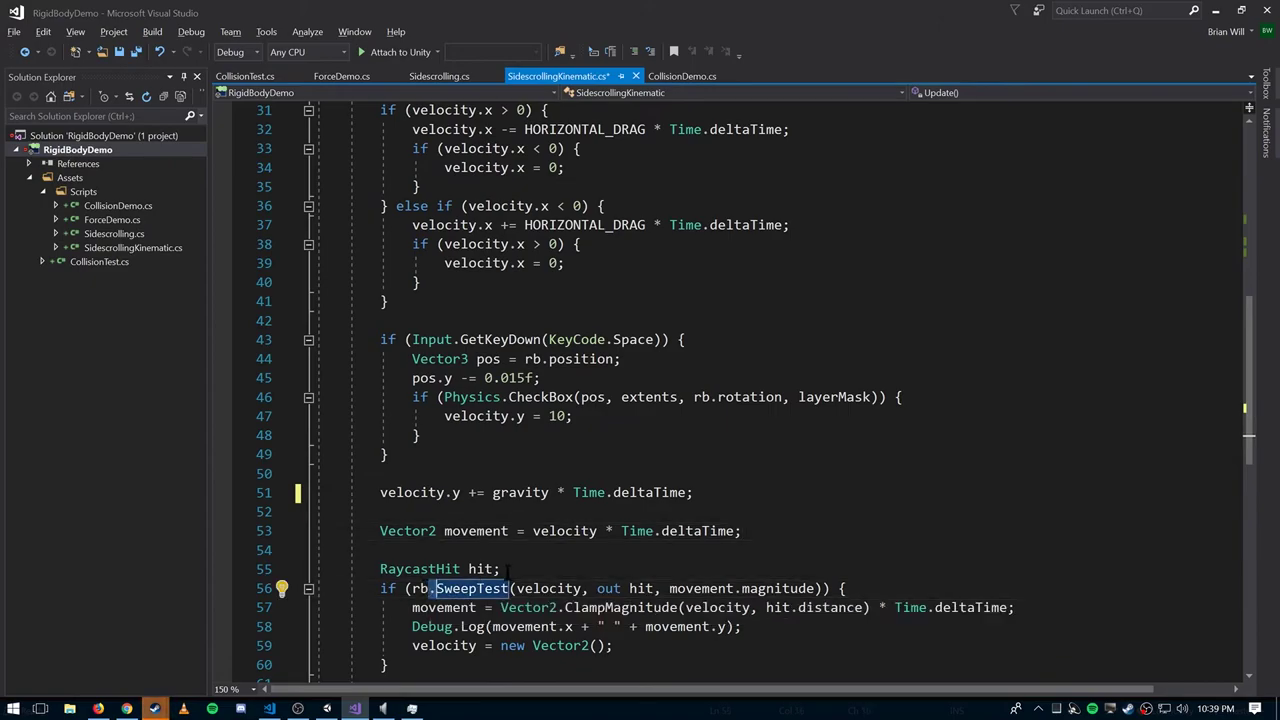
left_click(512, 568)
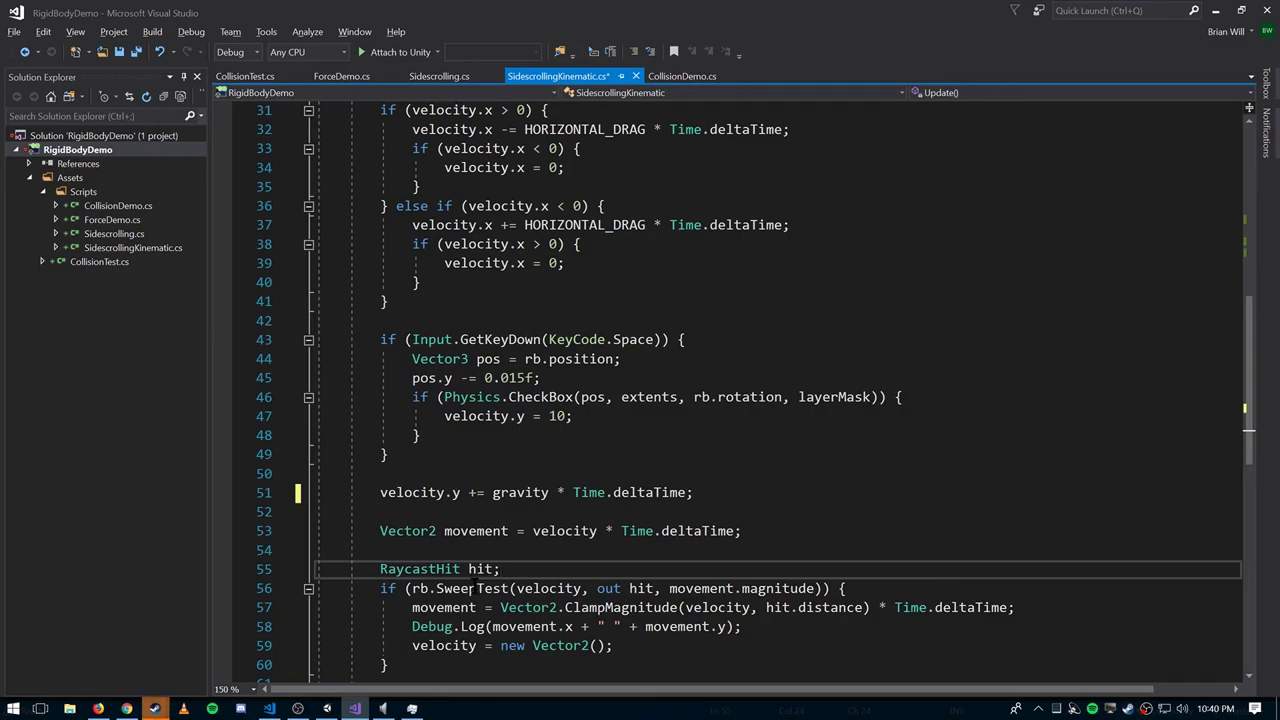
mouse_move(480, 588)
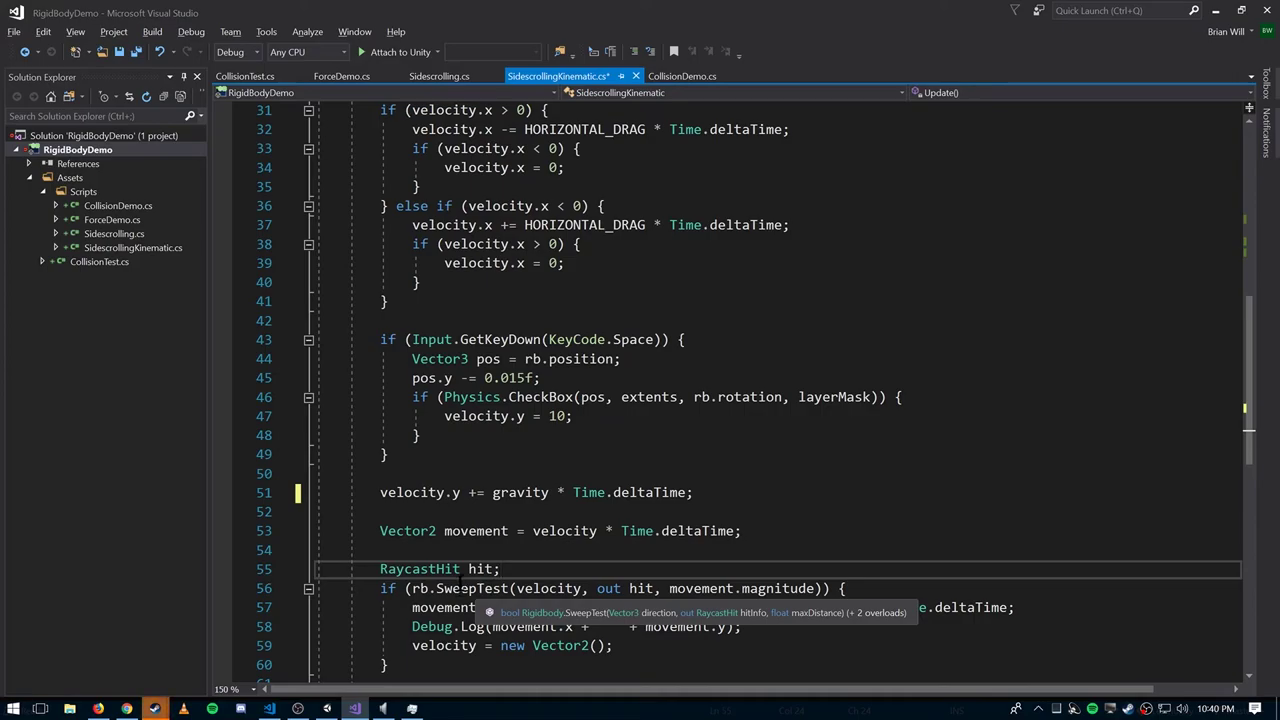
left_click(548, 588)
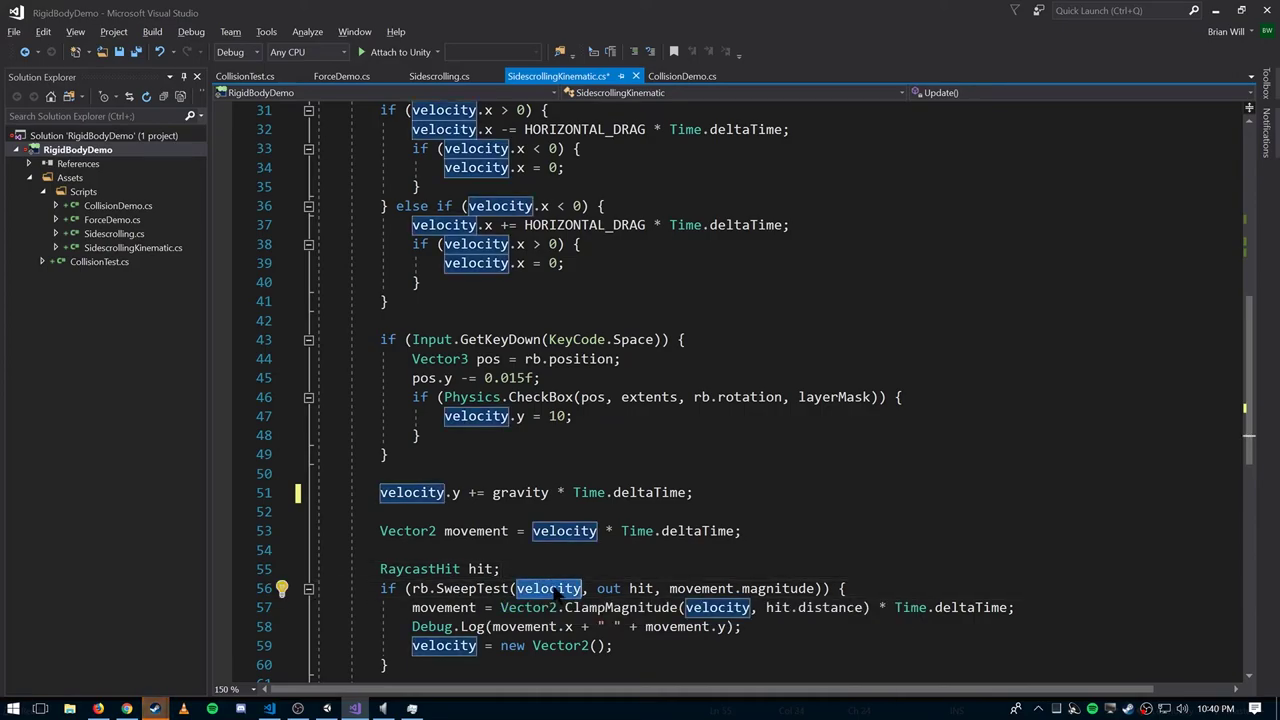
left_click(530, 569)
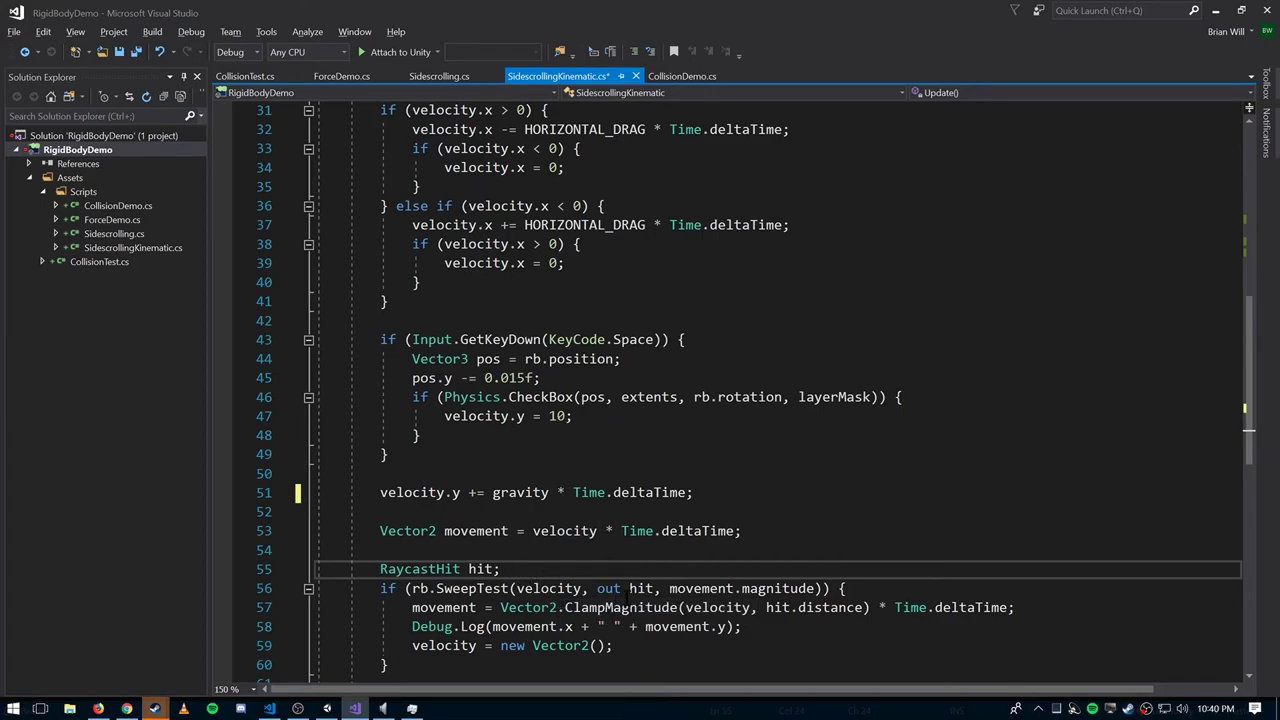
left_click_drag(669, 589, 817, 589)
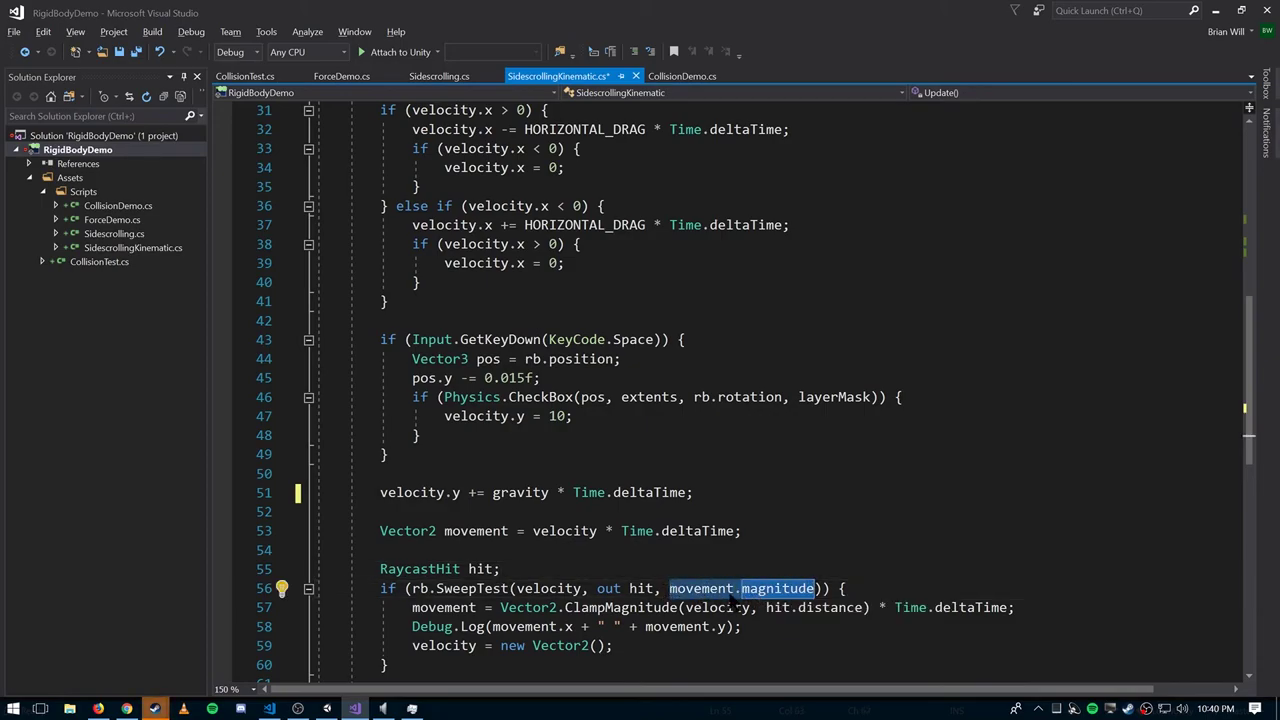
key("Up")
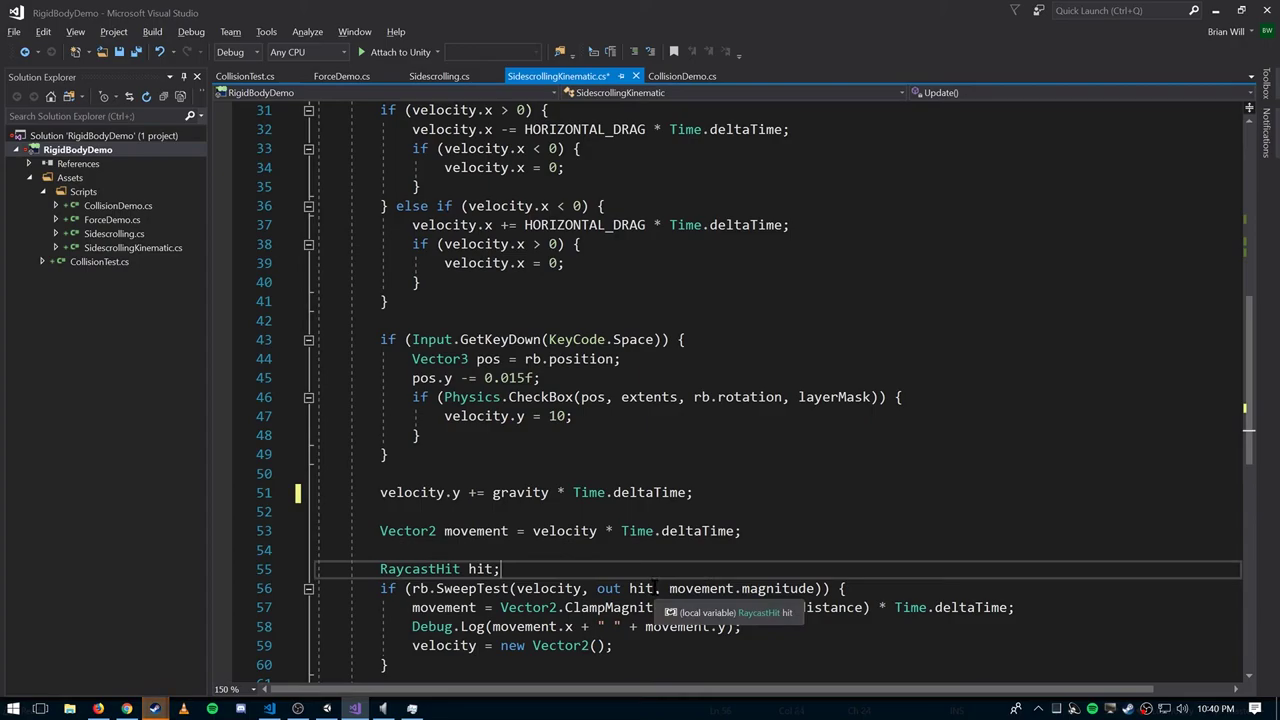
left_click_drag(655, 589, 598, 588)
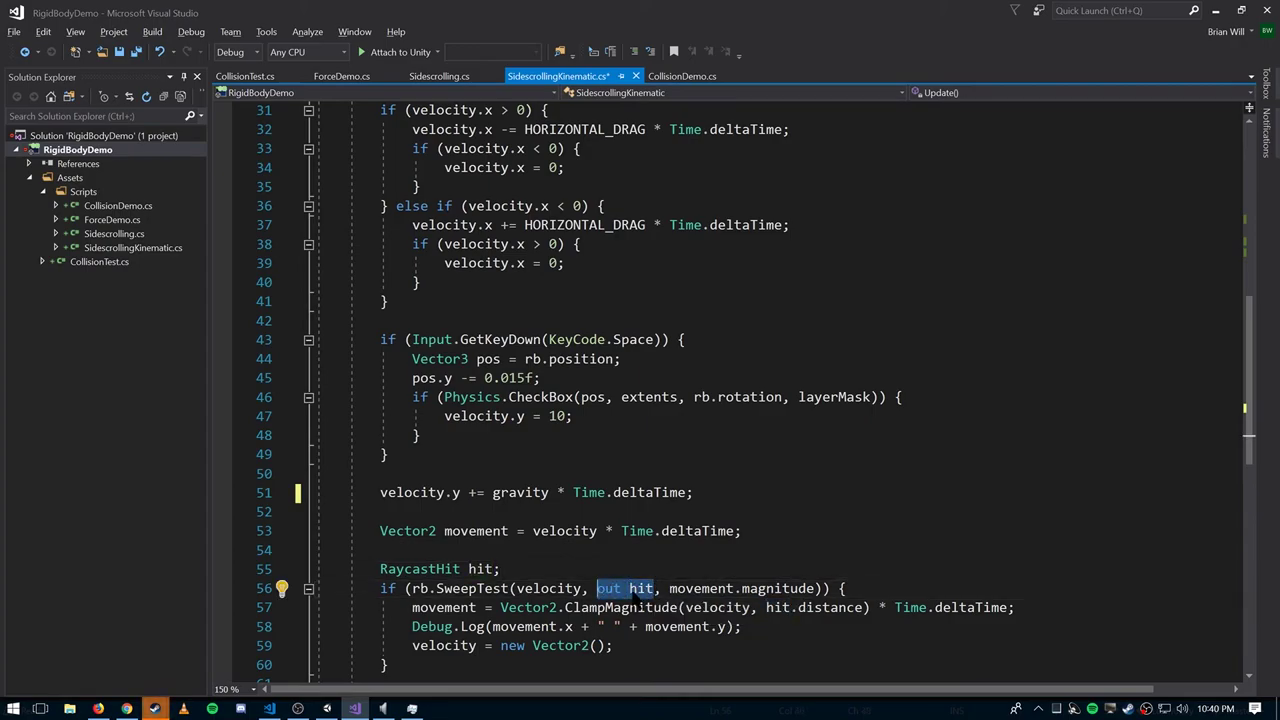
left_click(440, 568)
double_click(440, 568)
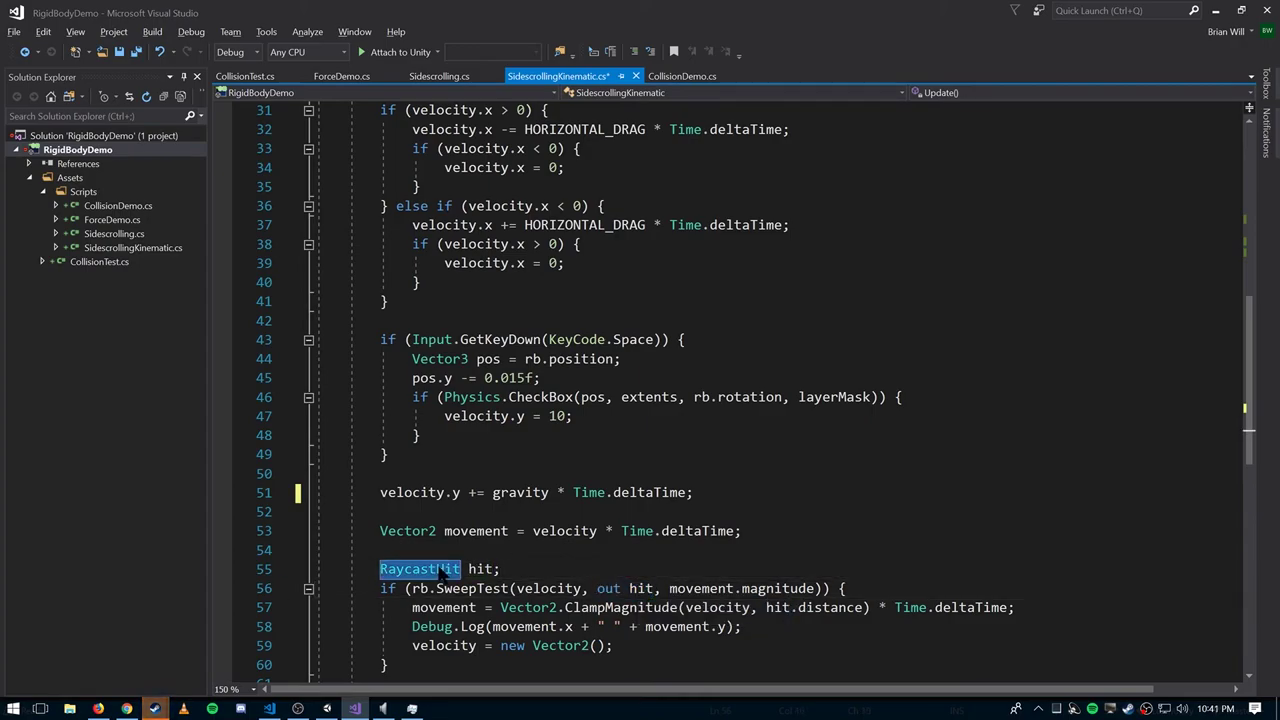
double_click(472, 588)
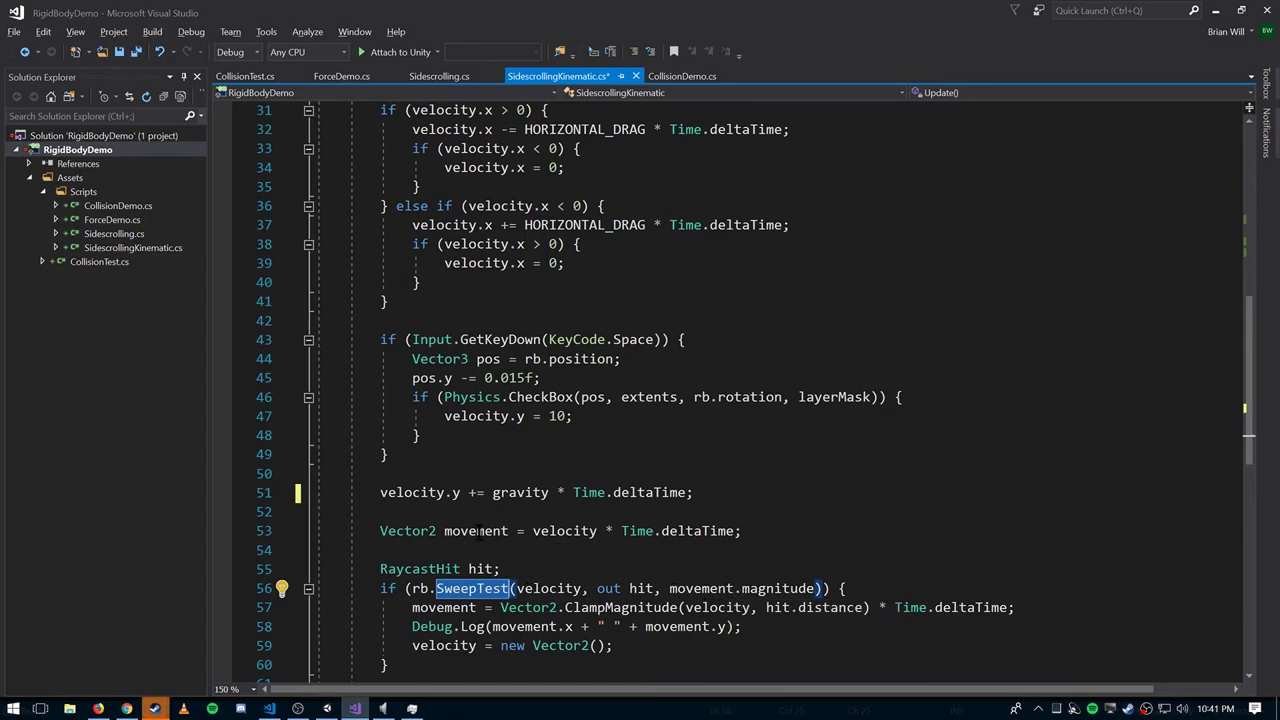
double_click(476, 531)
left_click(517, 569)
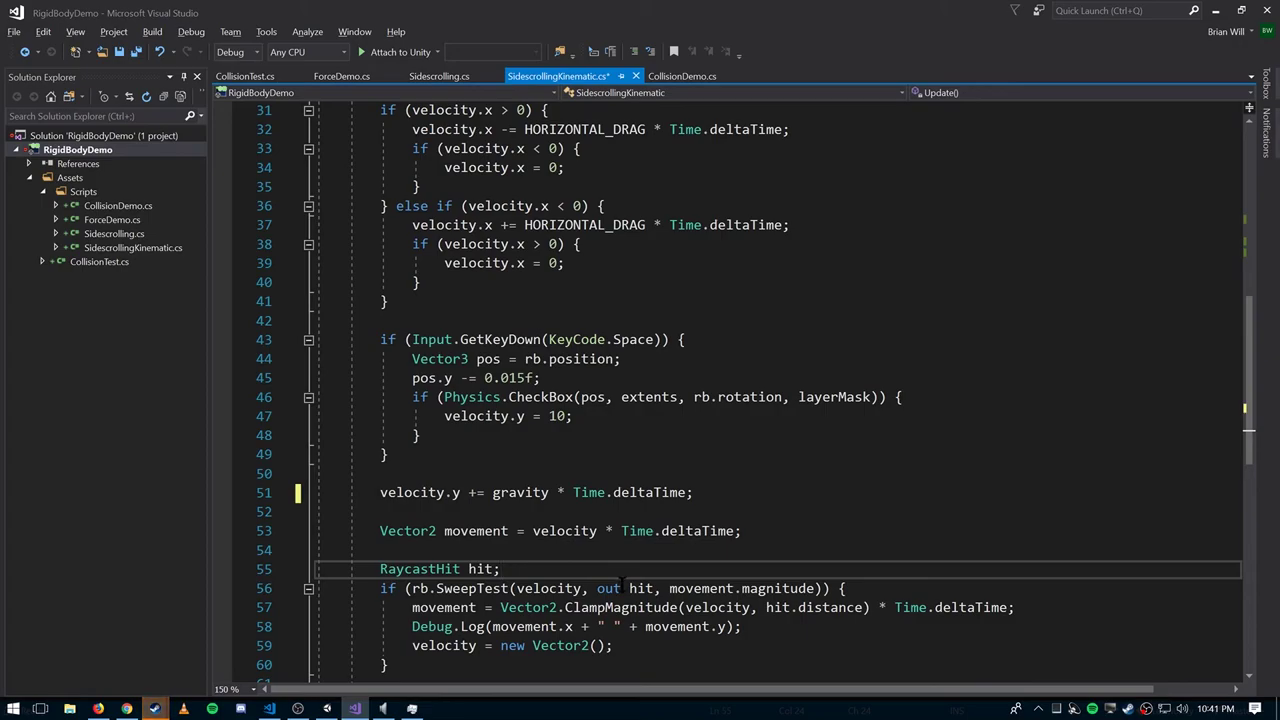
key("Down")
key("End")
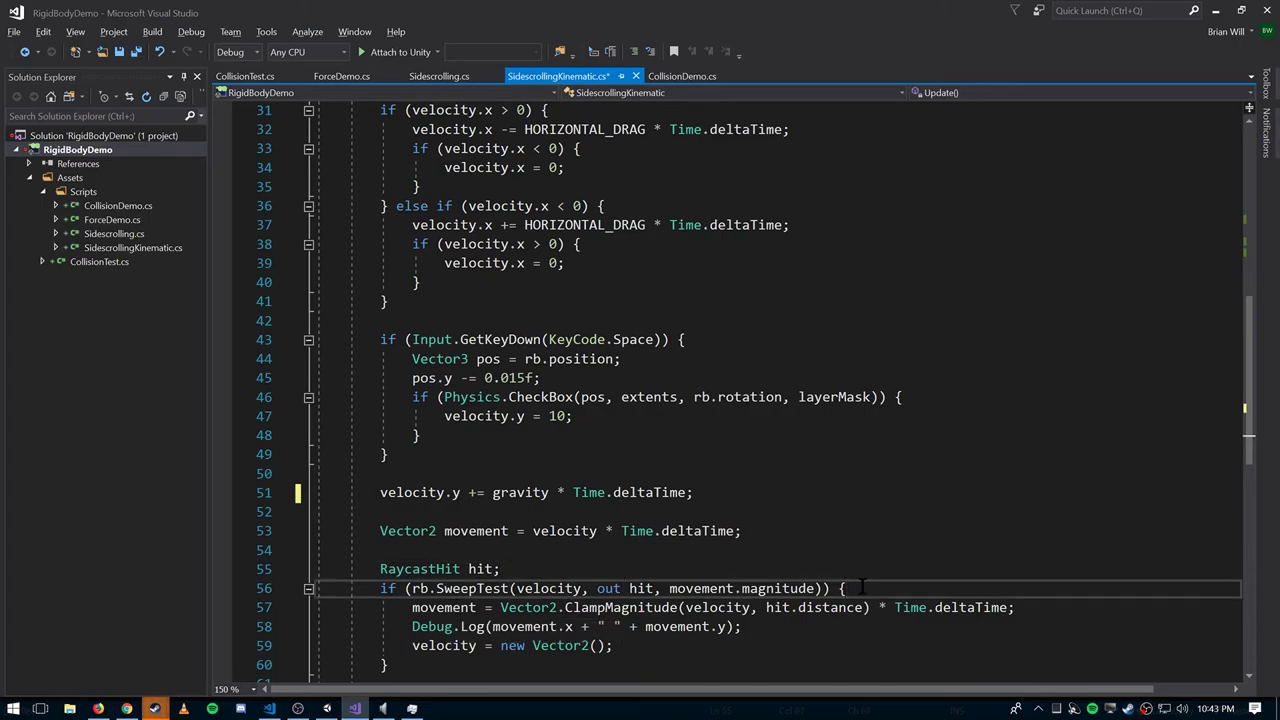
double_click(444, 607)
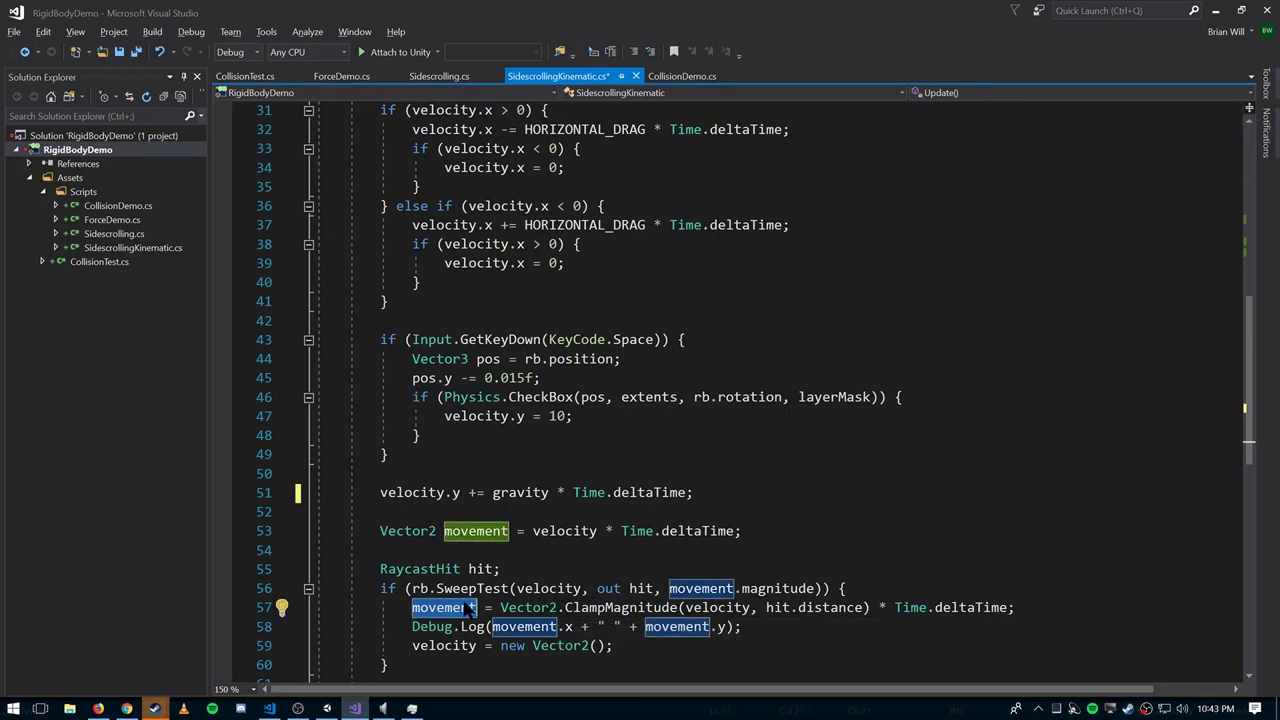
left_click_drag(768, 607, 866, 607)
left_click(716, 607)
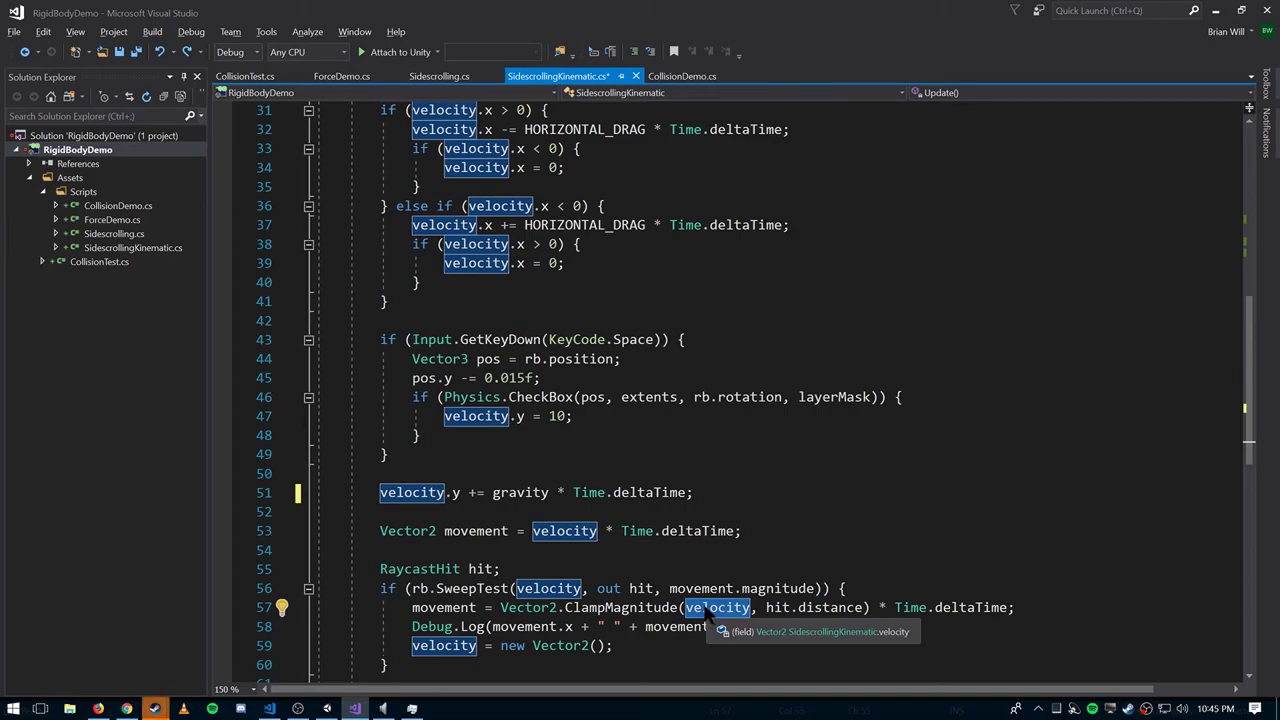
left_click(767, 607)
left_click_drag(767, 607, 864, 612)
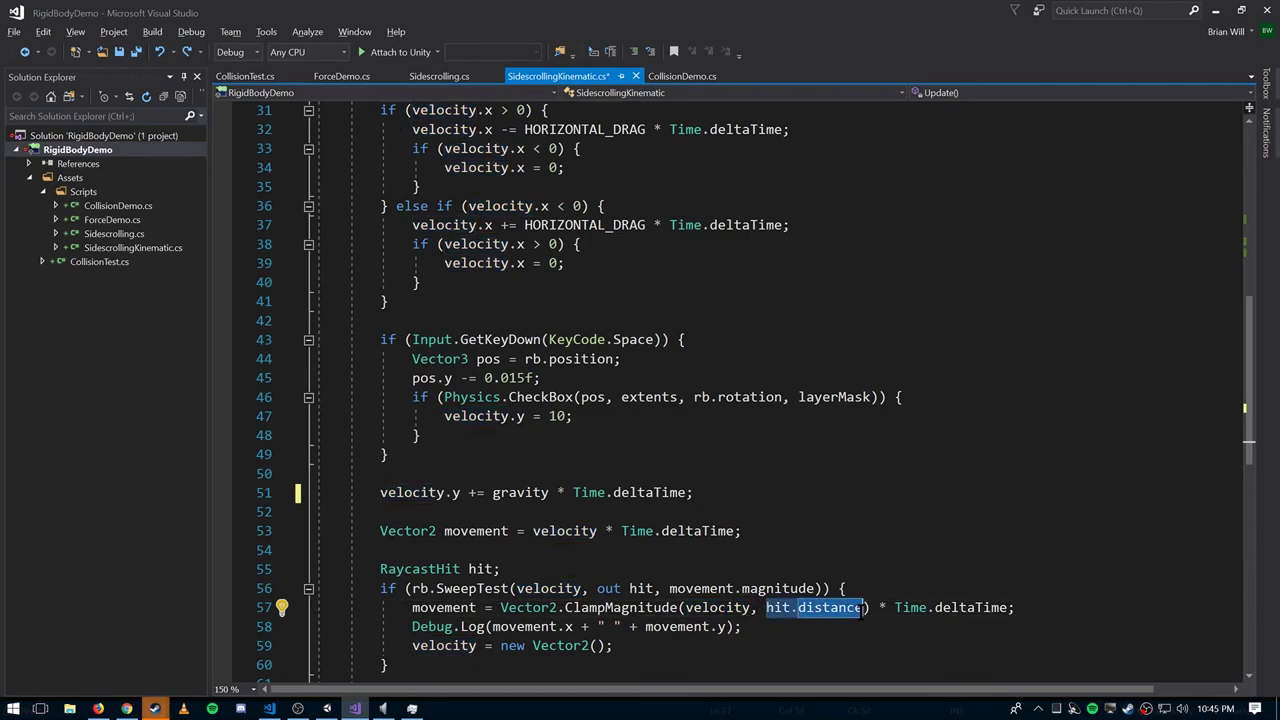
left_click(736, 607)
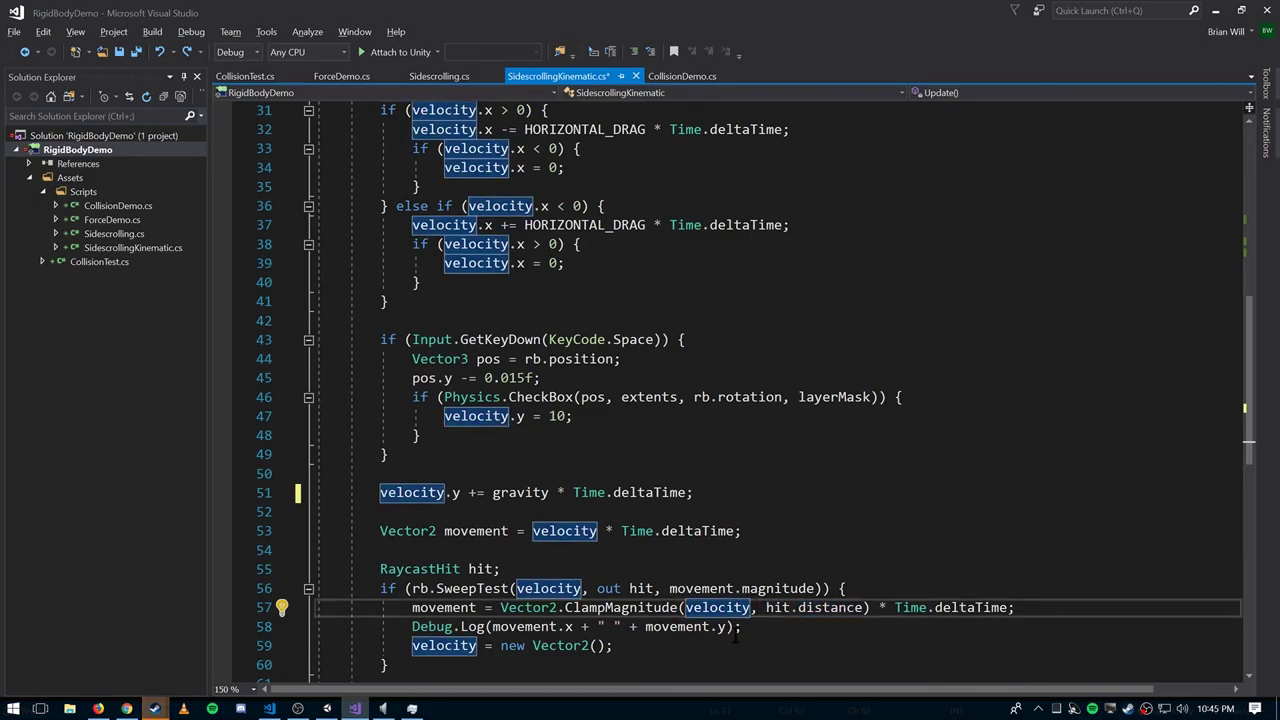
Step: Make line 57 clamp movement instead of velocity, drop the Time.deltaTime factor, and save
key("ctrl+Left")
key("ctrl+shift+Right")
type("movement")
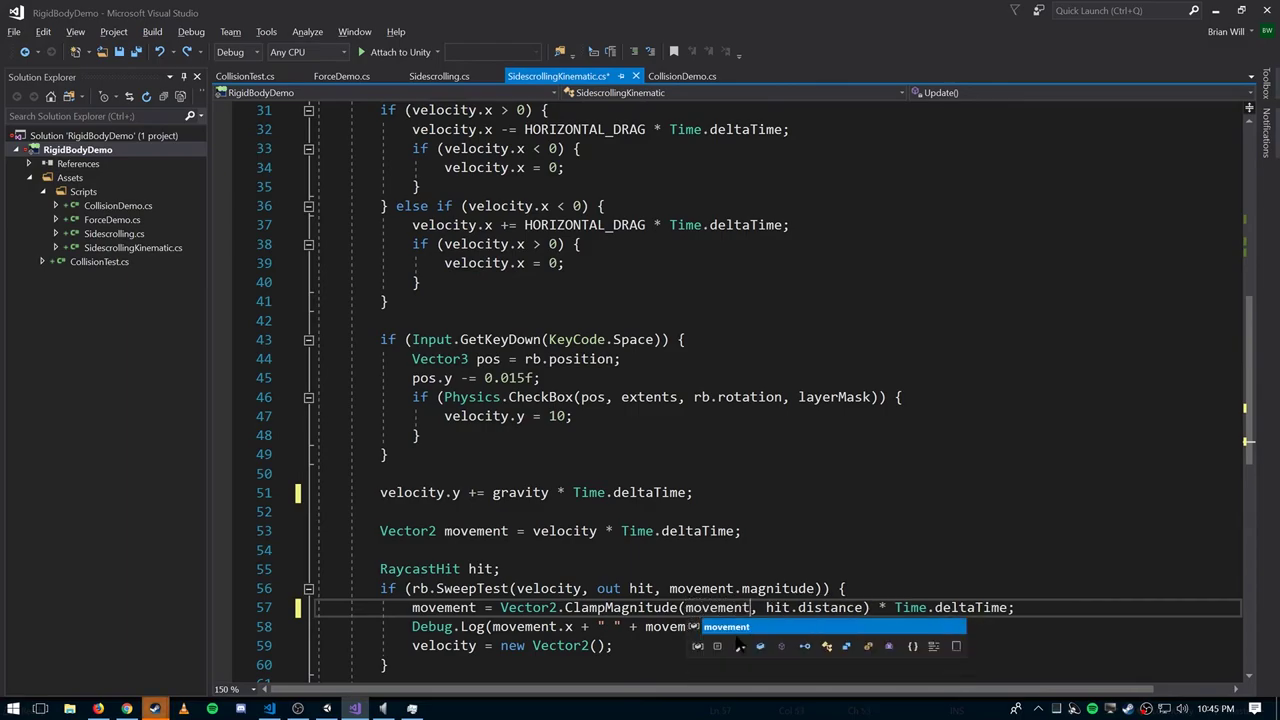
key("End")
key("ctrl+shift+Left")
key("ctrl+shift+Left")
key("ctrl+shift+Left")
key("ctrl+shift+Left")
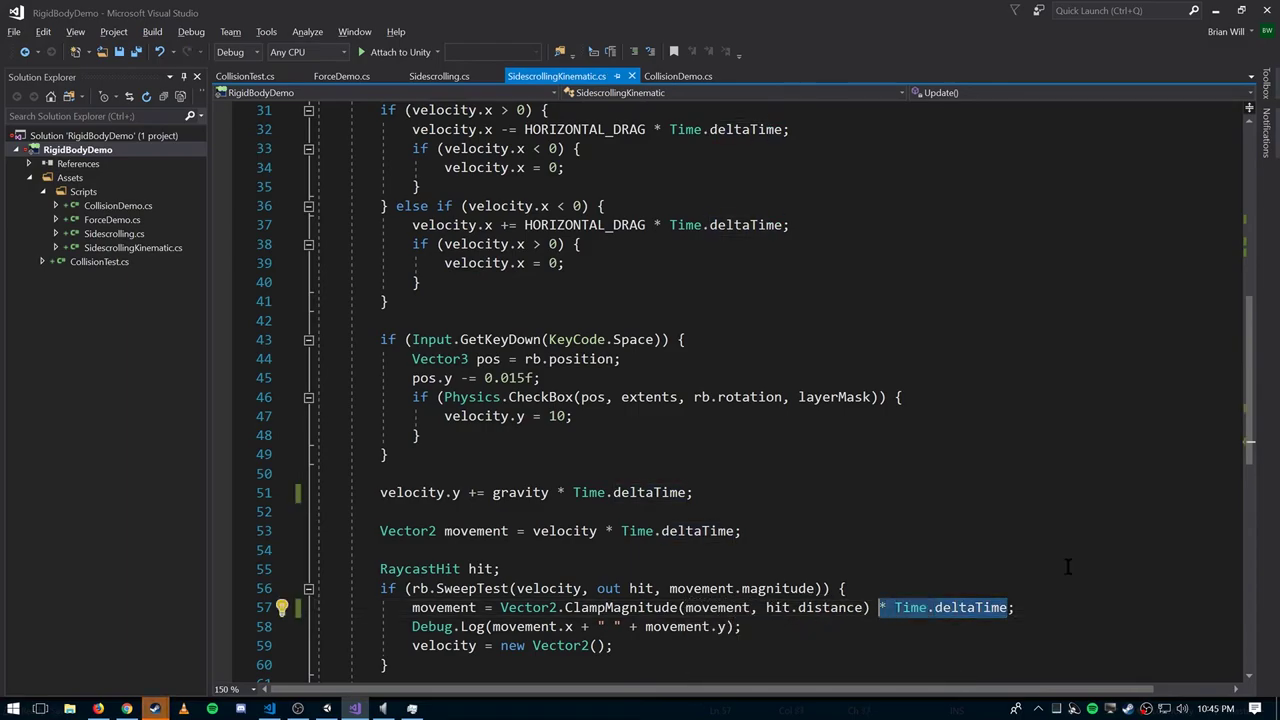
key("shift+Left")
key("BackSpace")
key("ctrl+s")
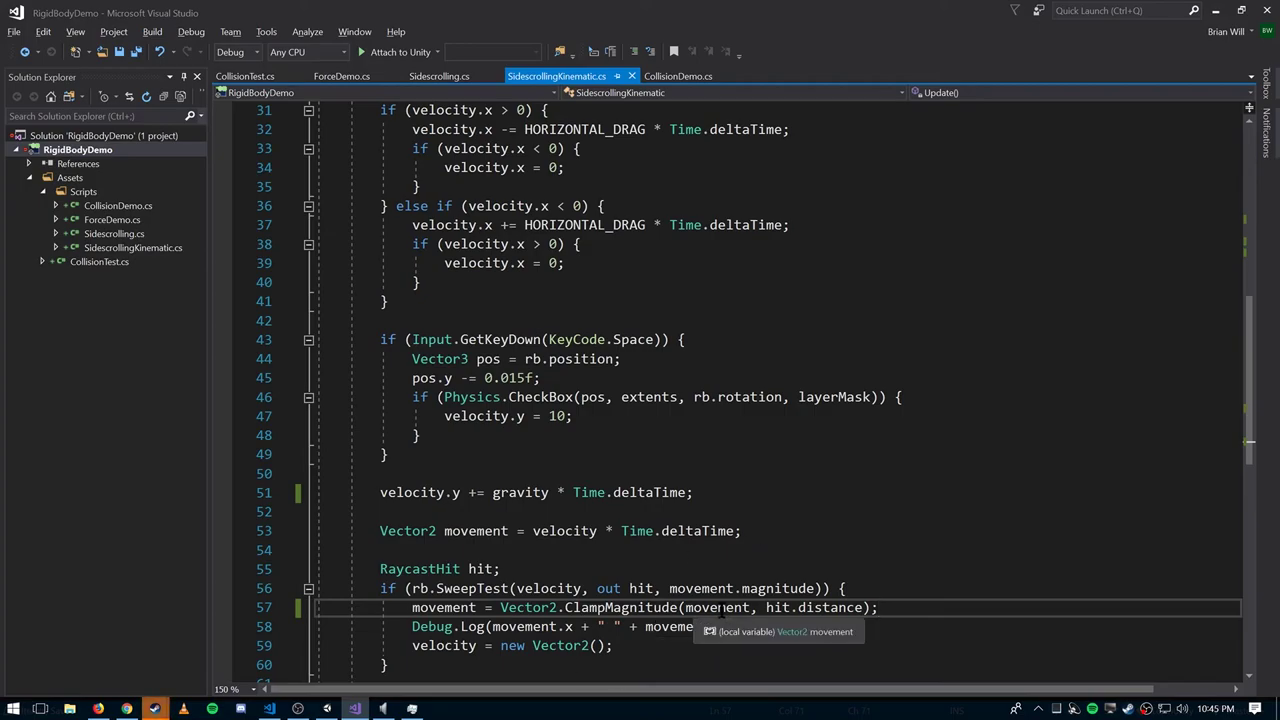
Step: Review the movement declaration, the Debug.Log line and the uses of velocity
left_click(476, 531)
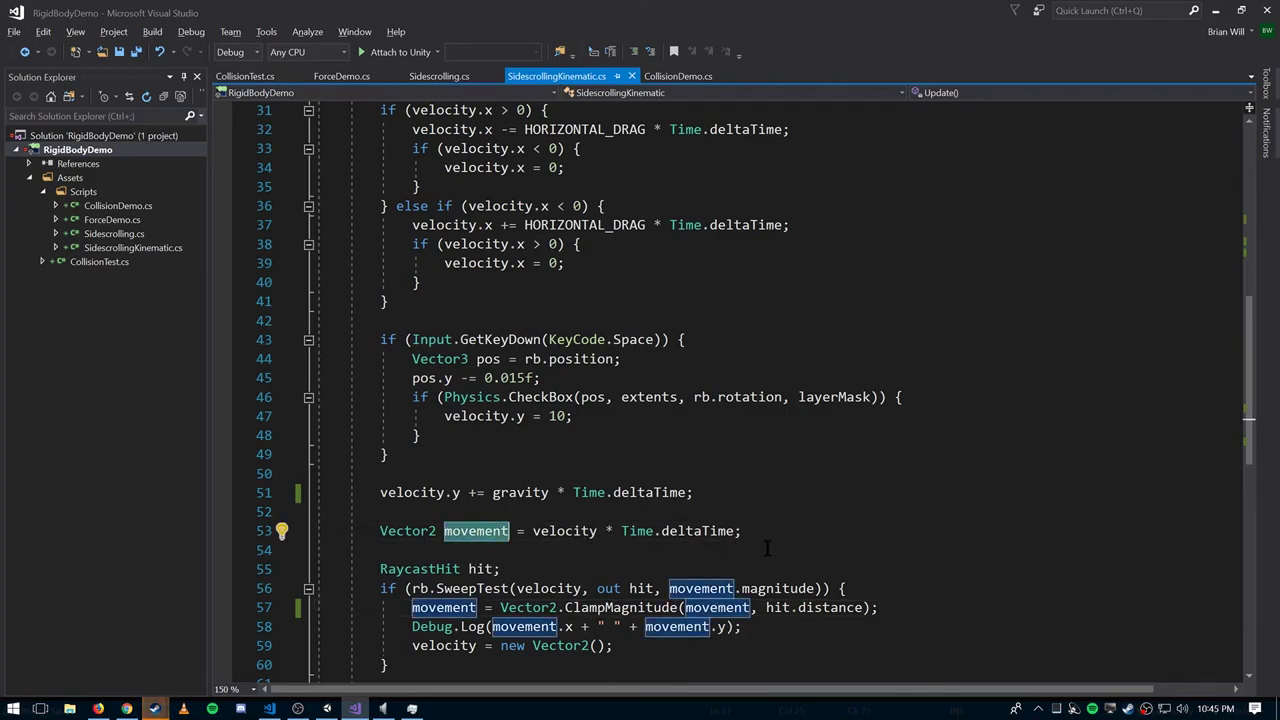
left_click(906, 606)
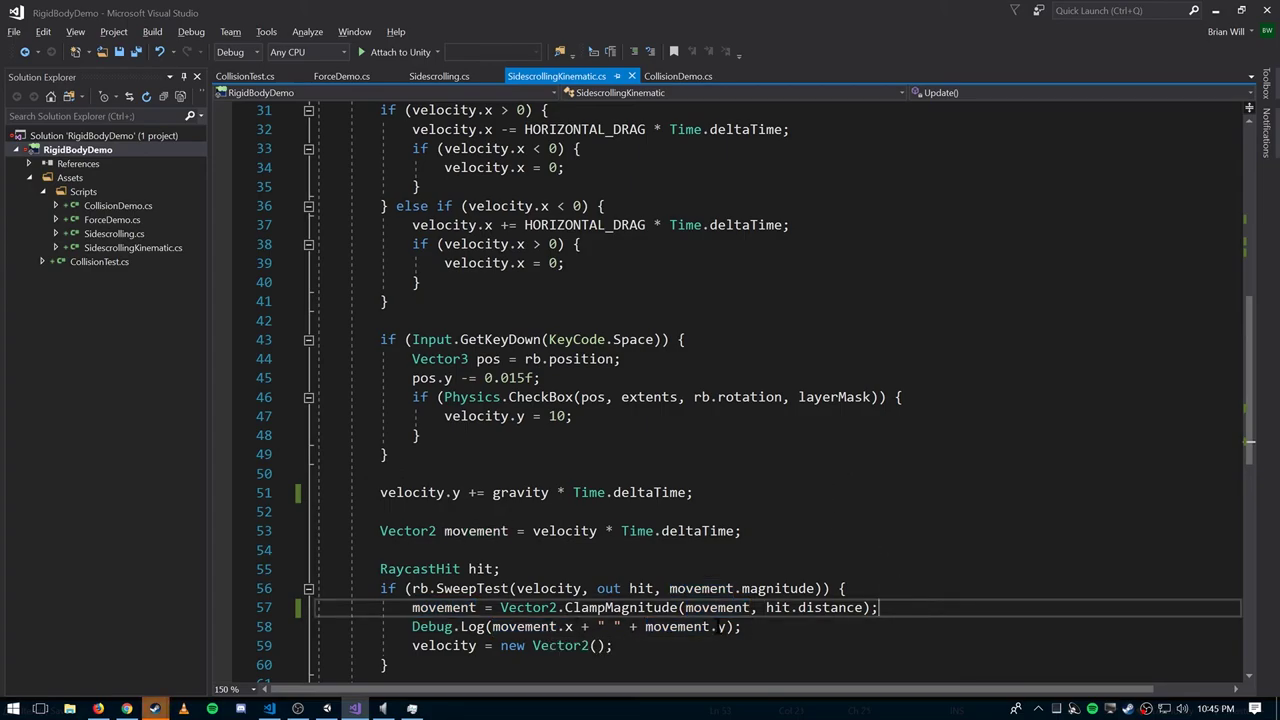
left_click(785, 626)
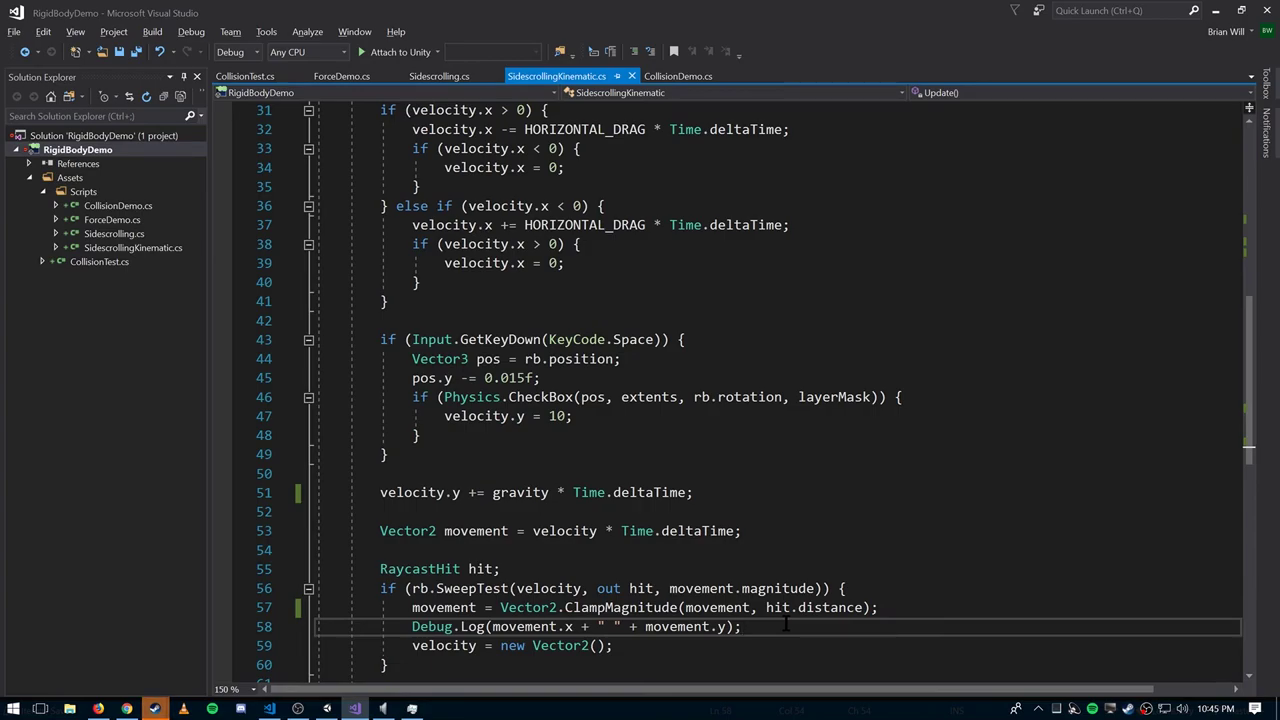
double_click(444, 646)
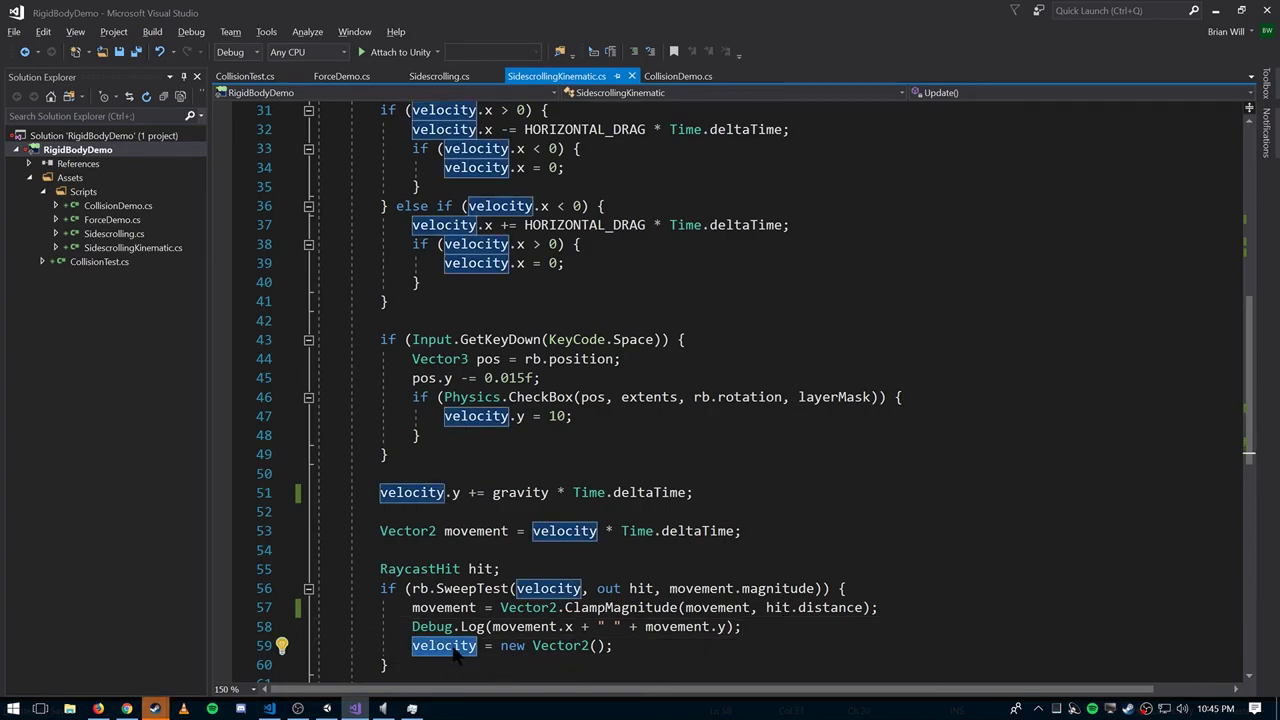
left_click(652, 648)
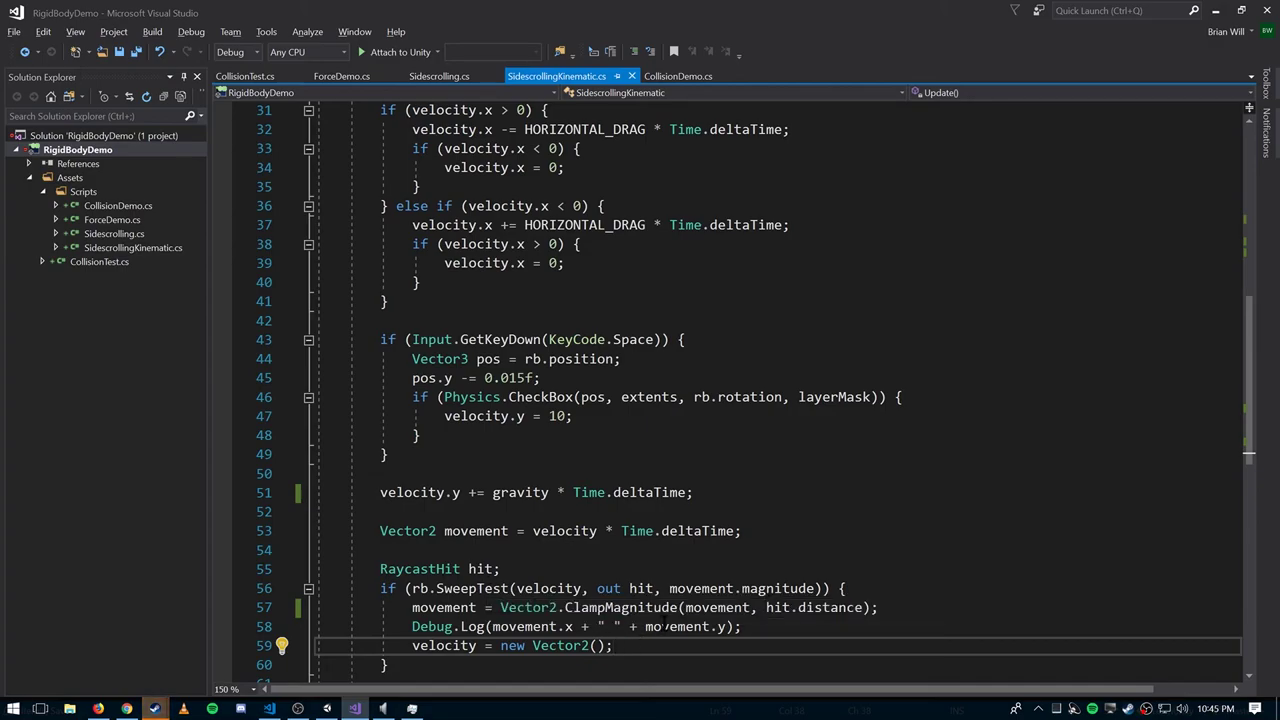
Step: Review the velocity reset on line 59 and the final rb.position update
scroll(634, 646, "down", 3)
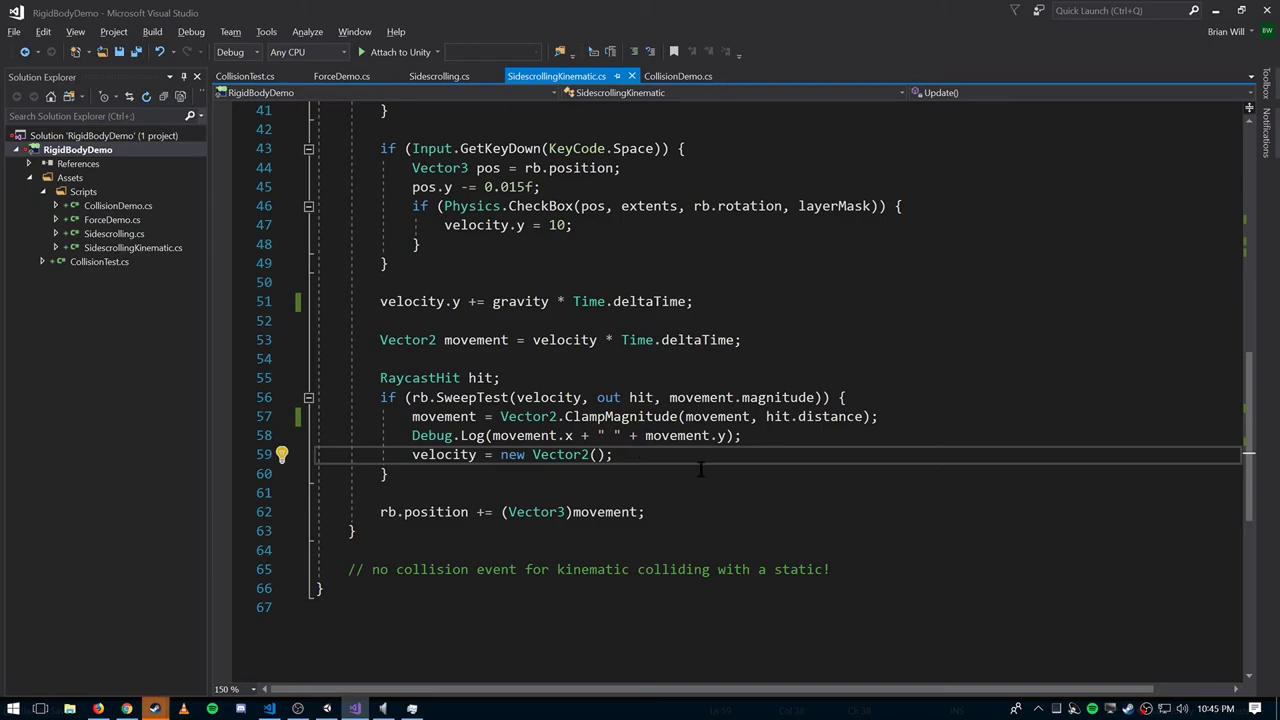
left_click_drag(616, 456, 410, 454)
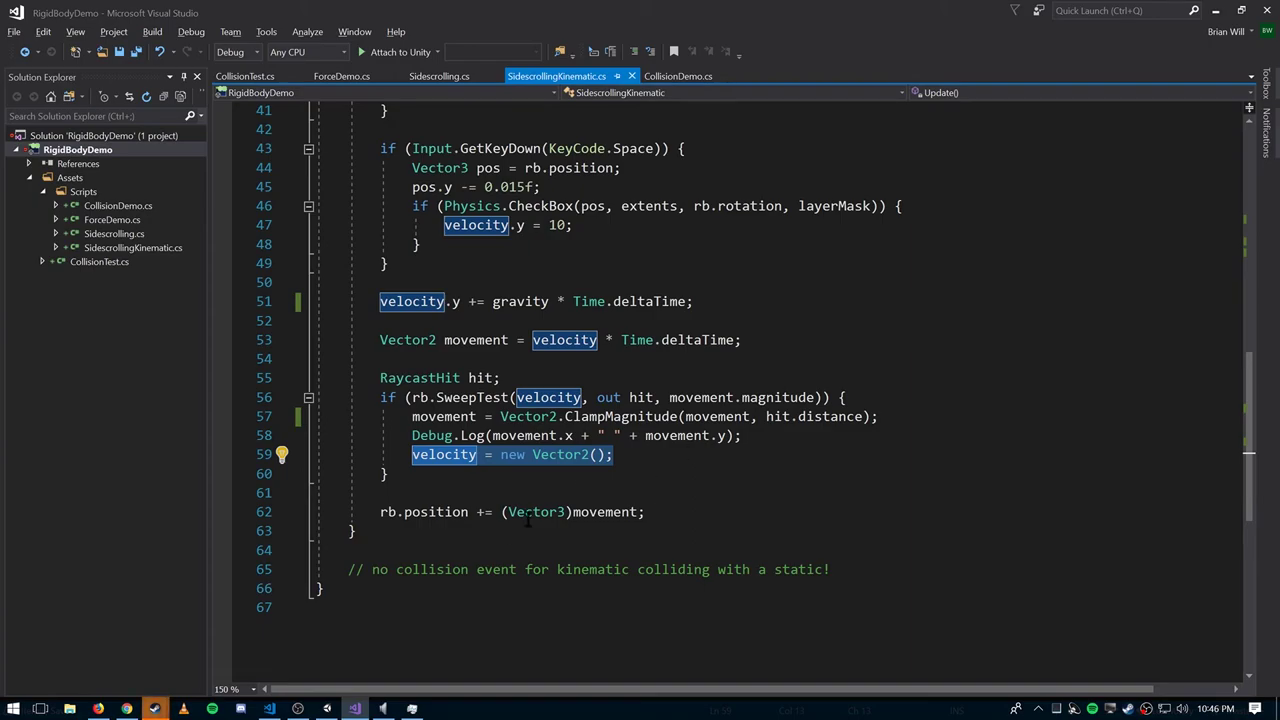
double_click(428, 513)
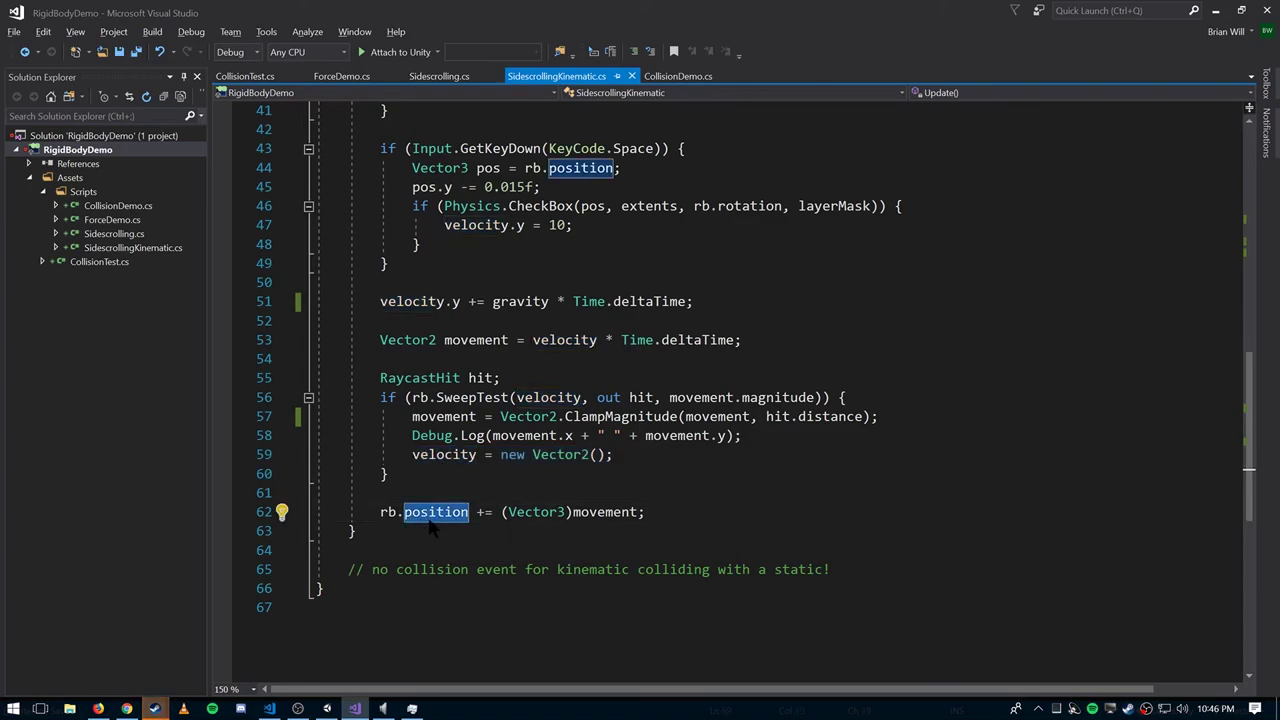
double_click(594, 518)
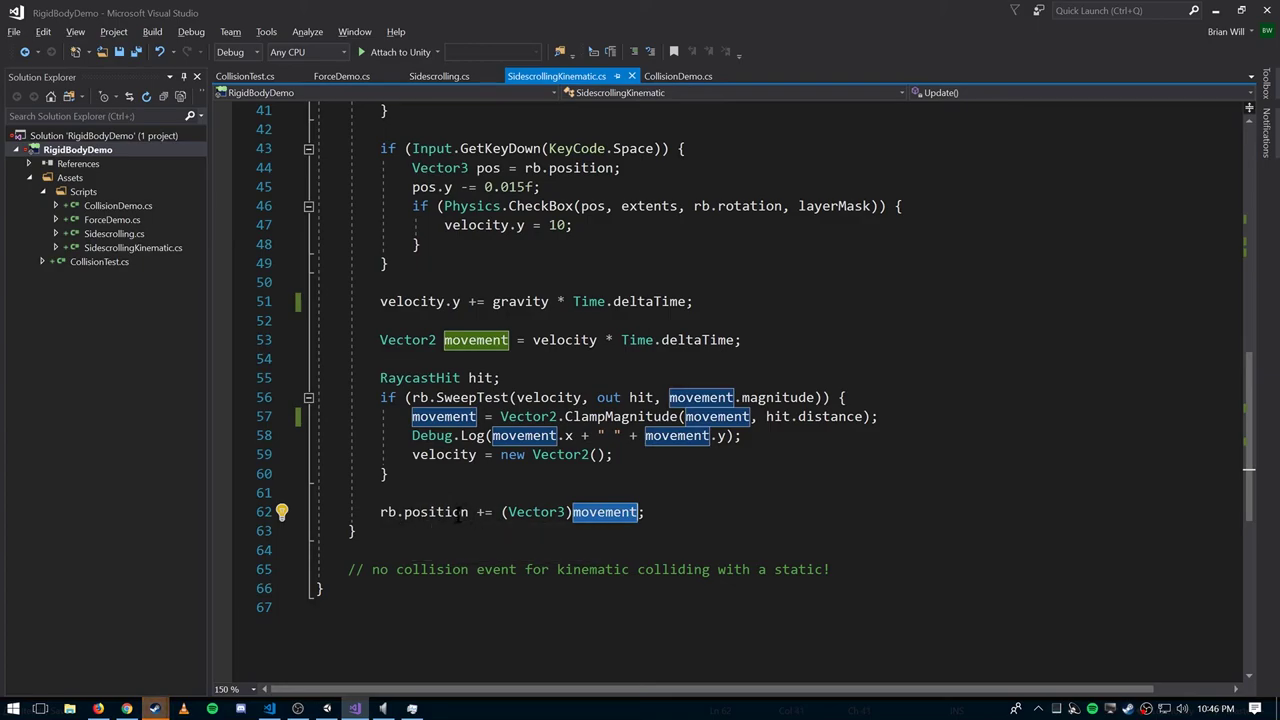
Step: Check the (Vector3)movement cast on line 62, then play the scene in Unity
left_click(610, 513)
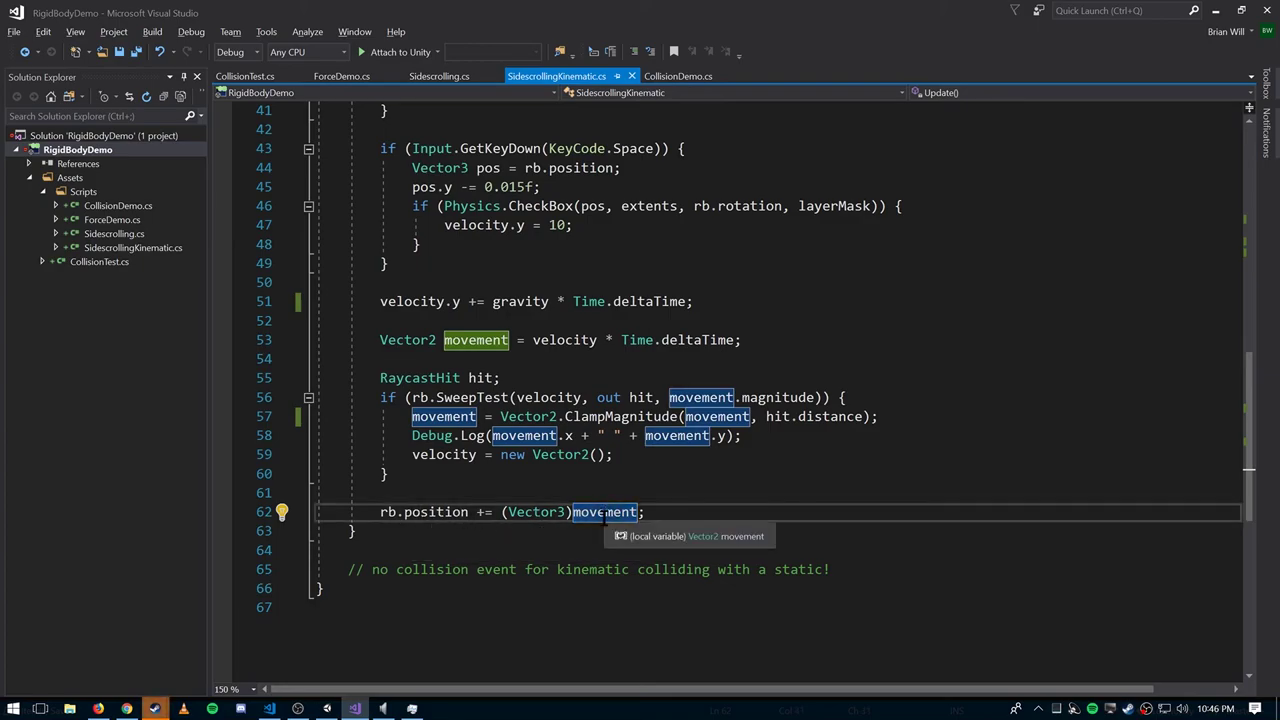
left_click(518, 513)
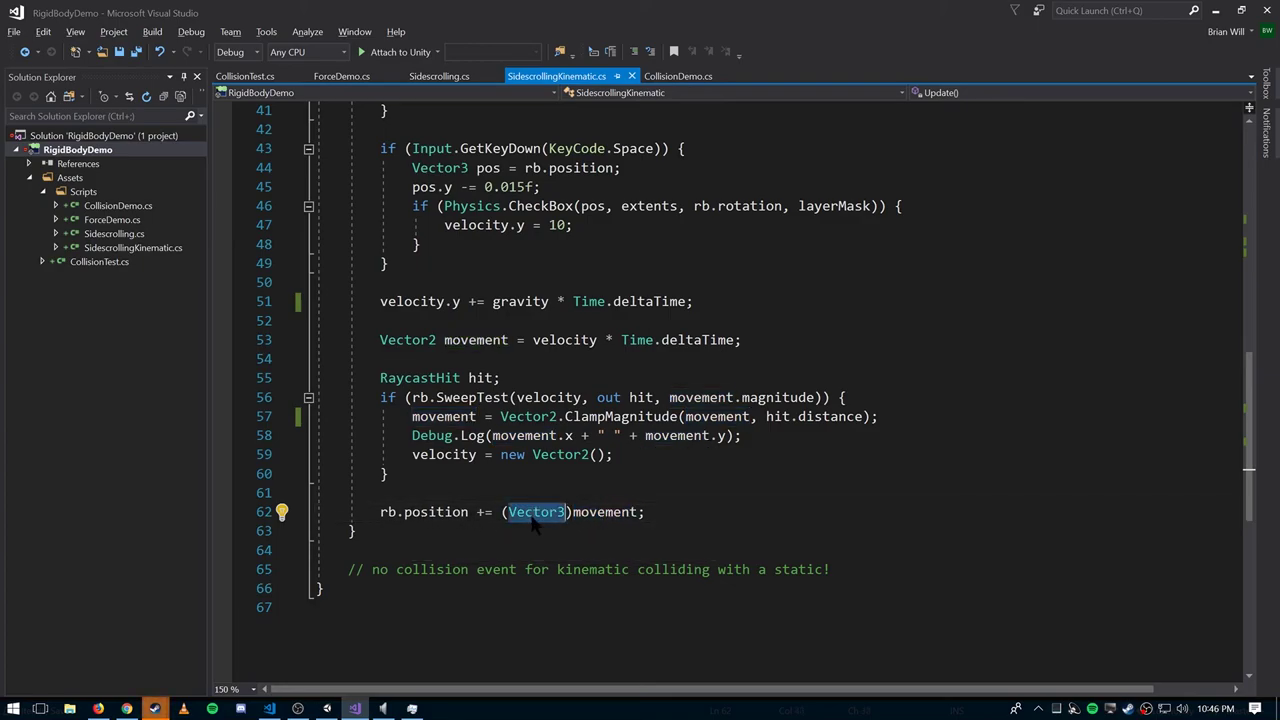
left_click(662, 514)
double_click(598, 513)
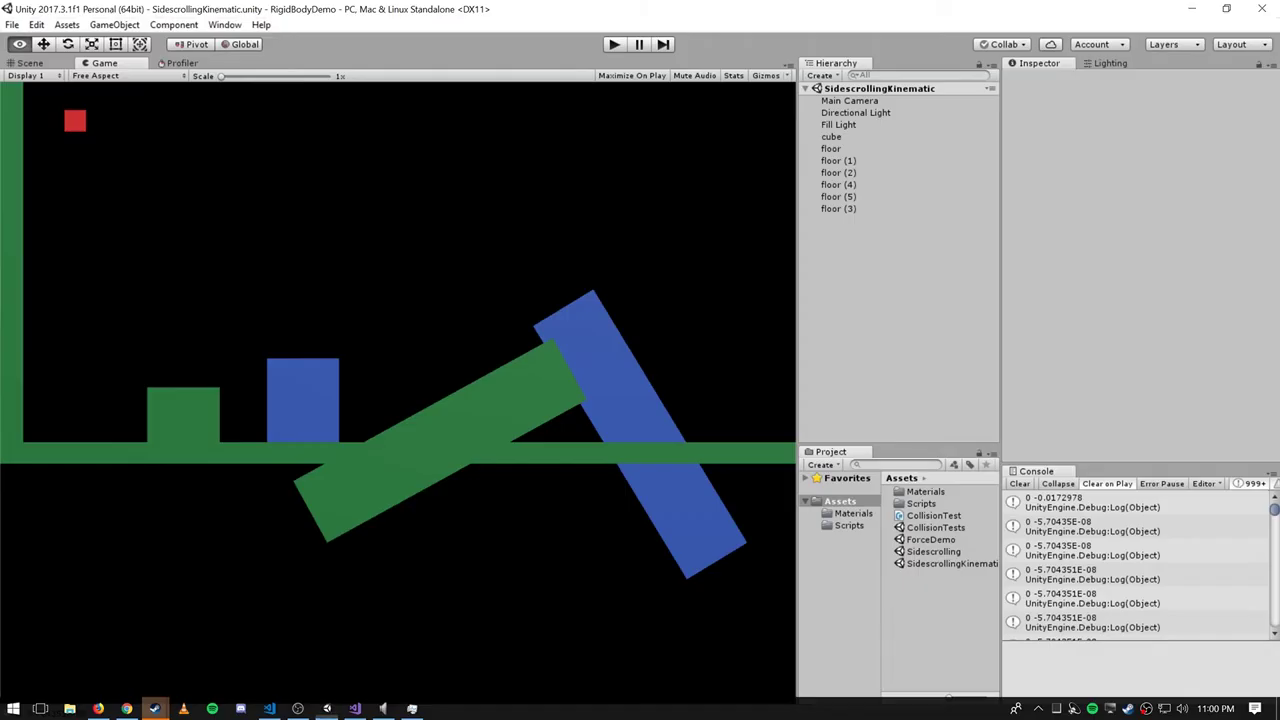
left_click(614, 44)
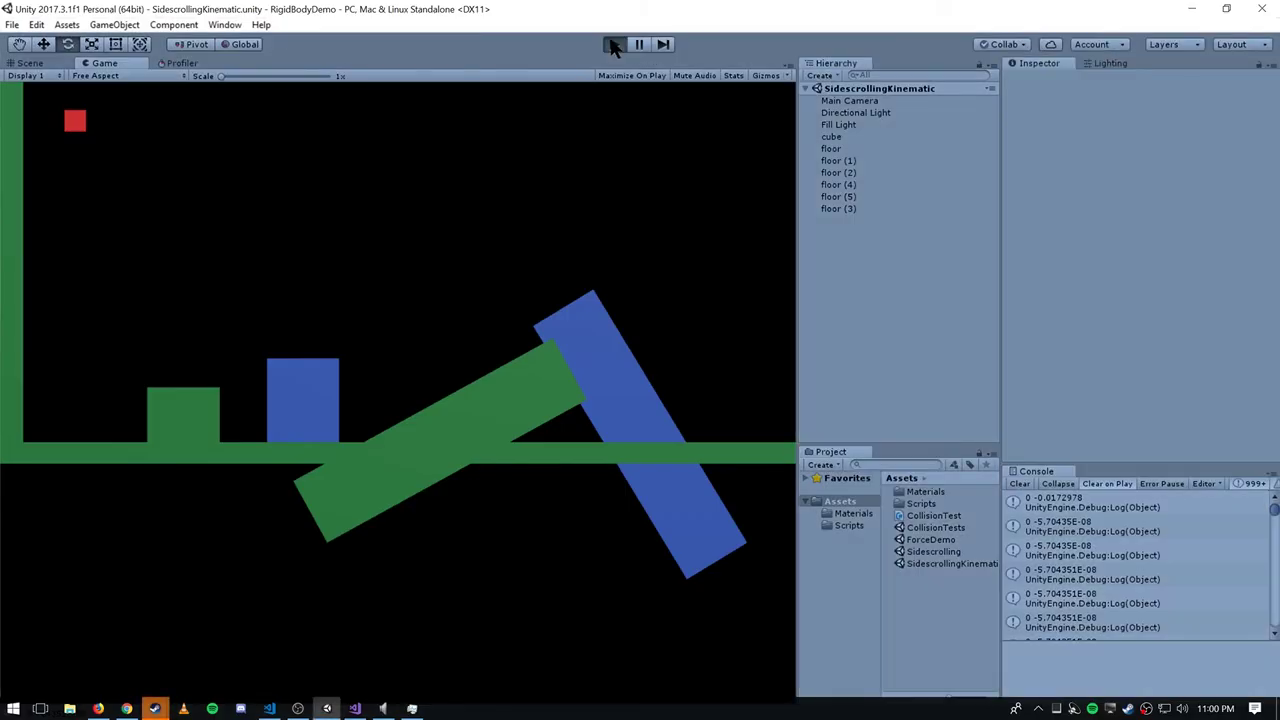
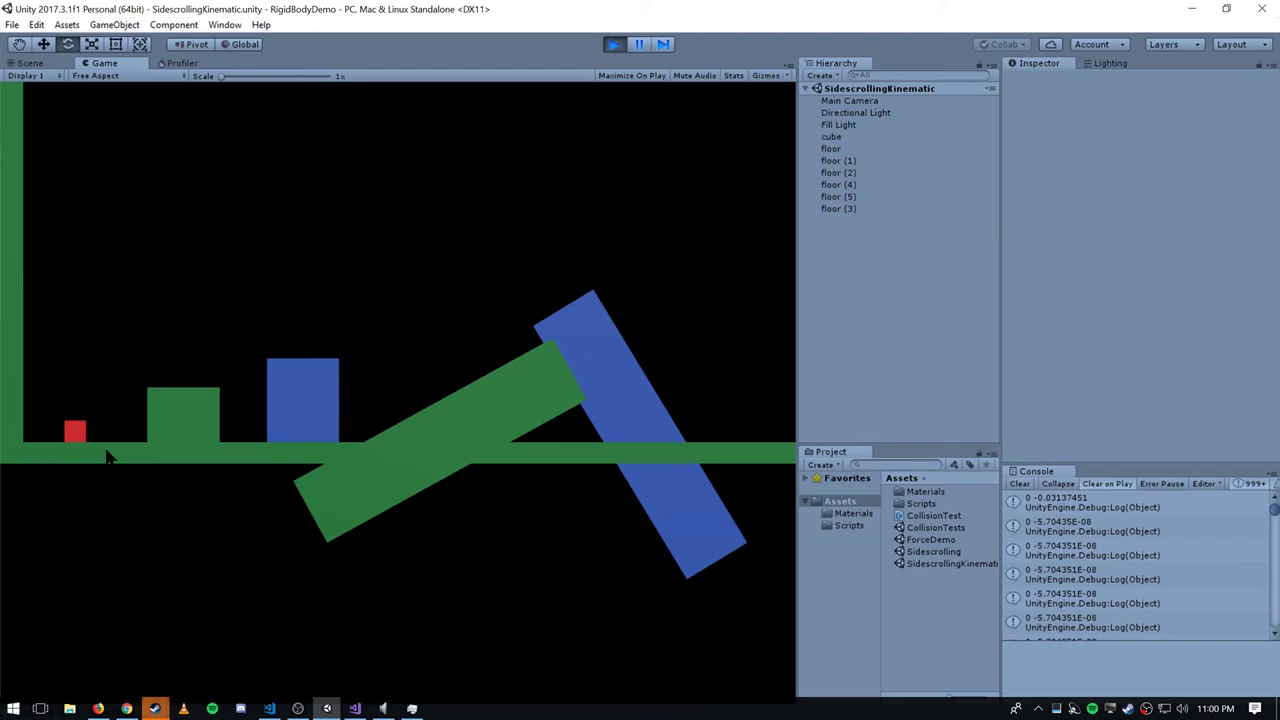
Step: Check the end of the collision-handling block in the movement script, then return to the game
key("alt+Tab")
left_click_drag(620, 474, 412, 474)
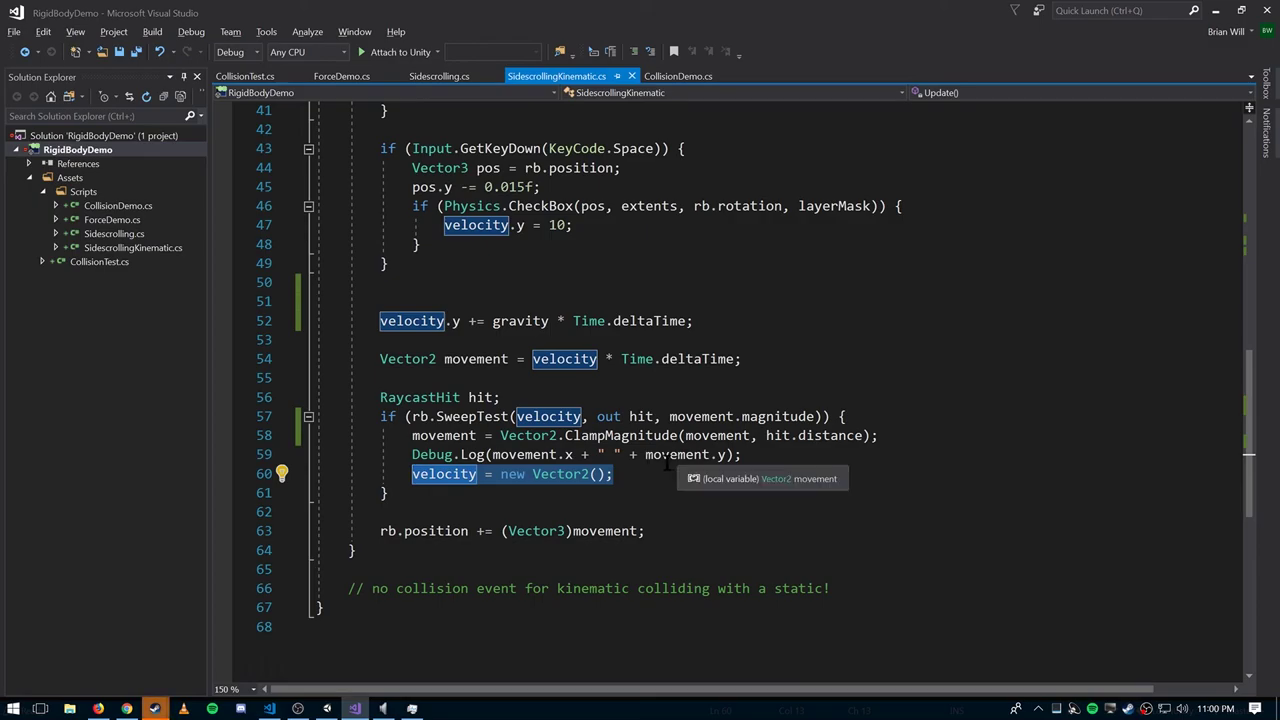
key("alt+Tab")
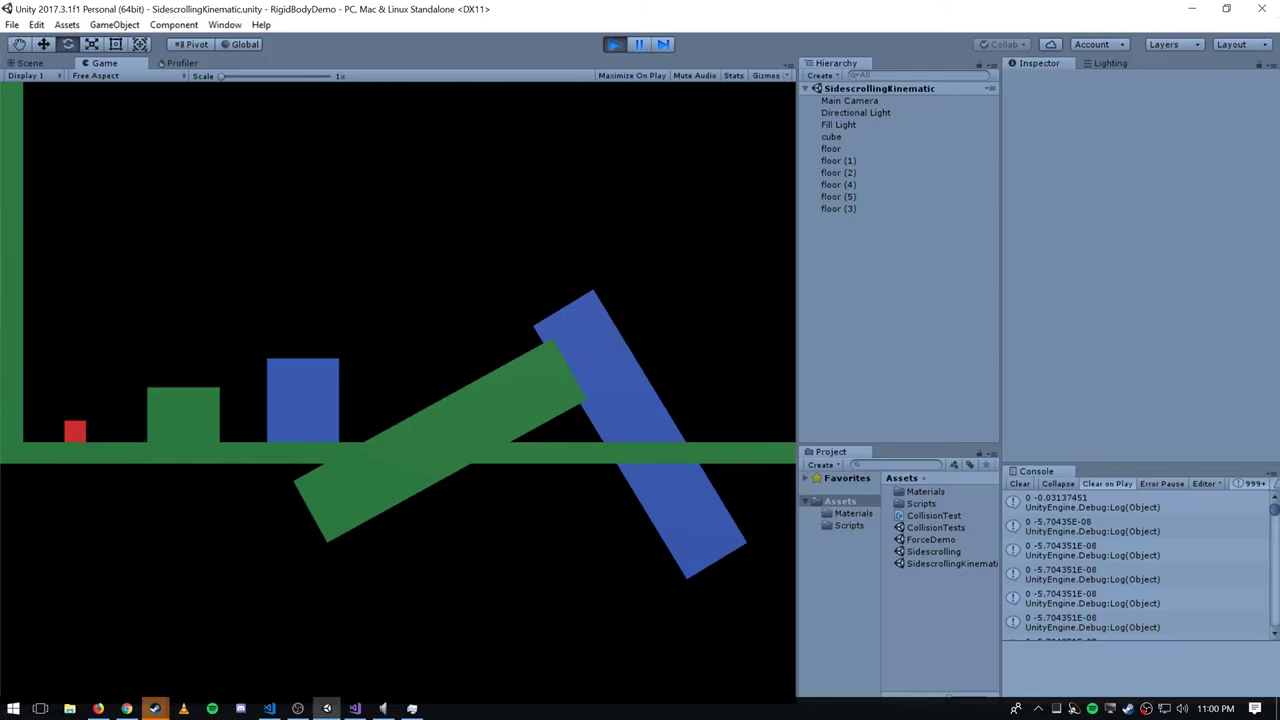
Step: Jump the red cube left against the wall, then onto and off the green block
key("space")
key("Left")
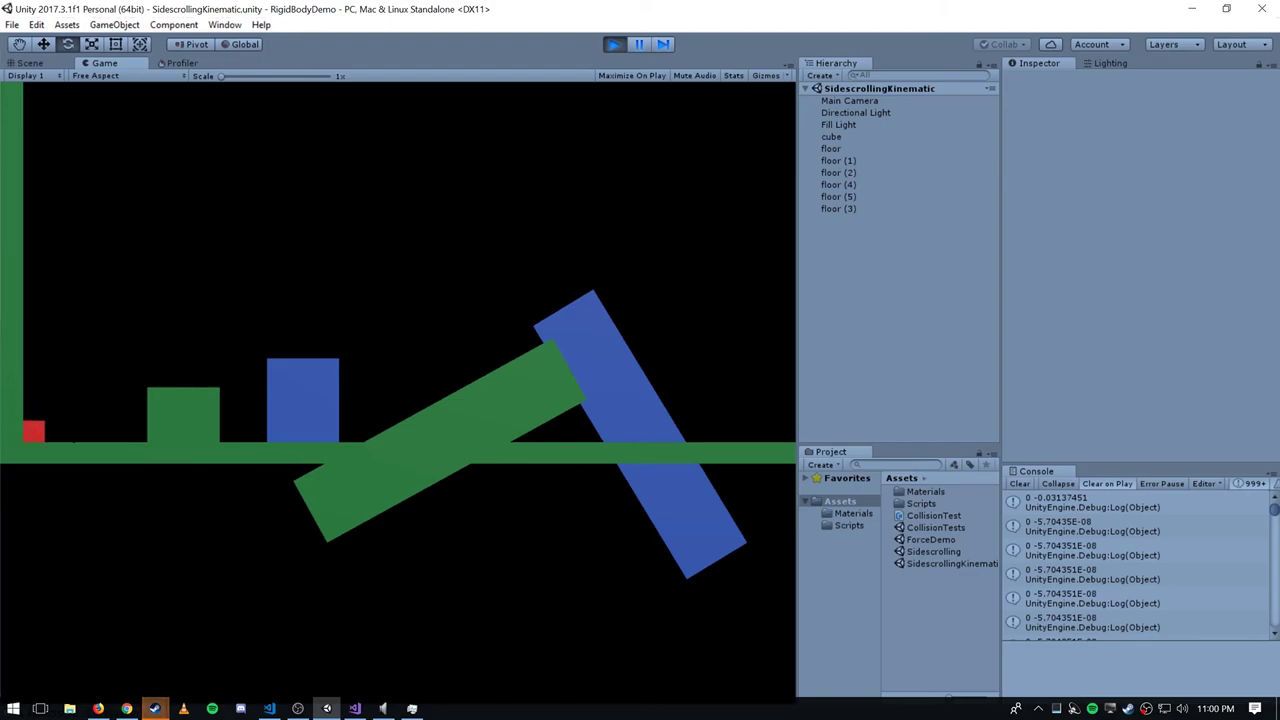
key("space")
key("Right")
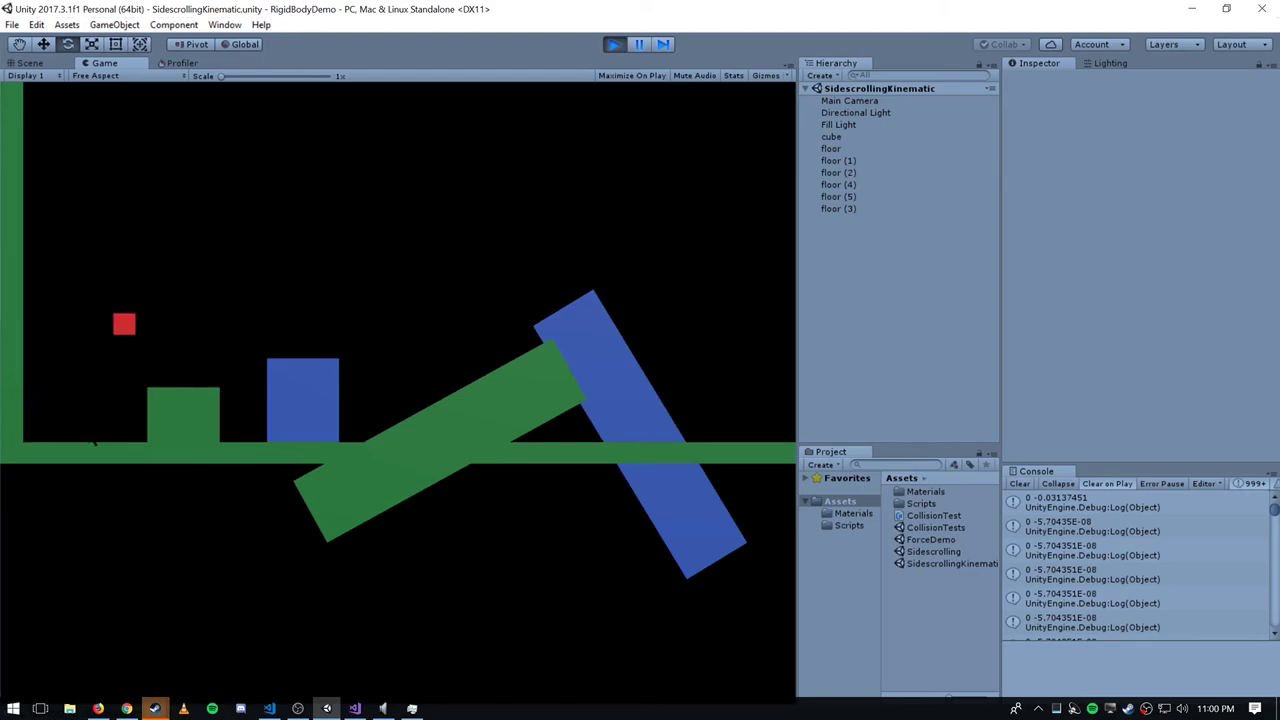
key("space")
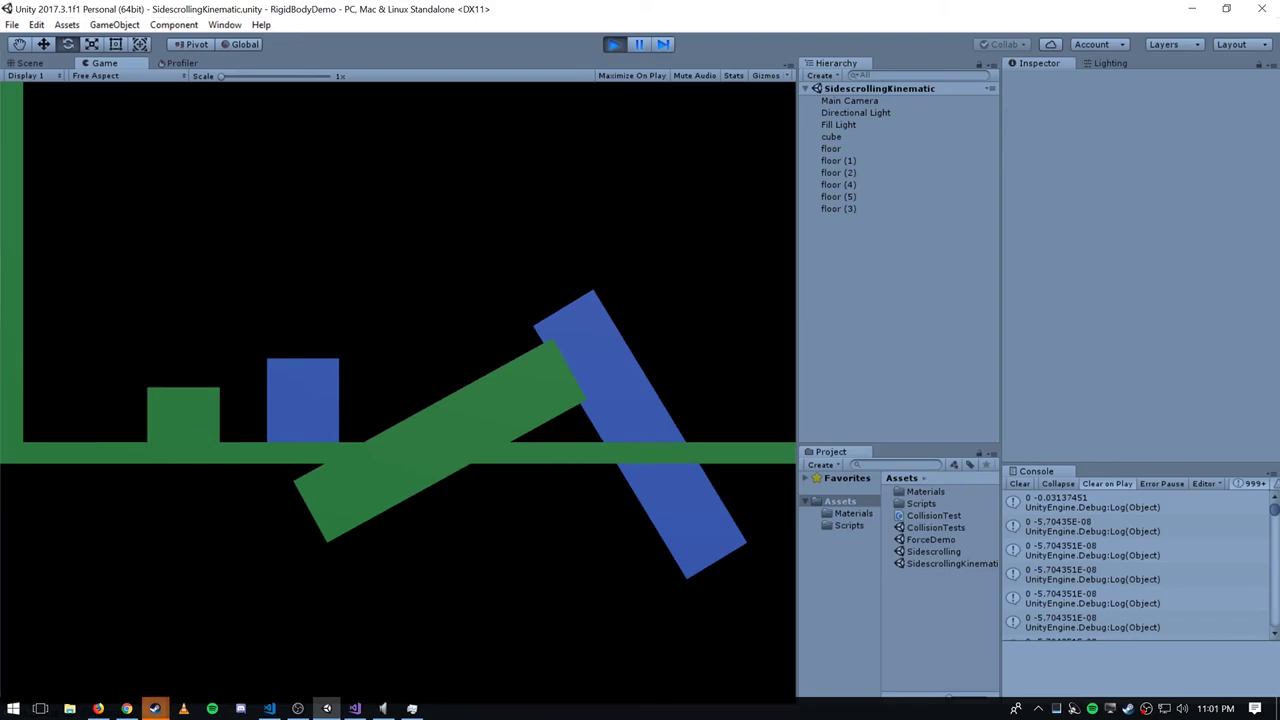
Step: Hop the cube across the blue block toward the green ramp and back, then pause on the blue block
key("space")
key("Right")
key("space")
key("Right")
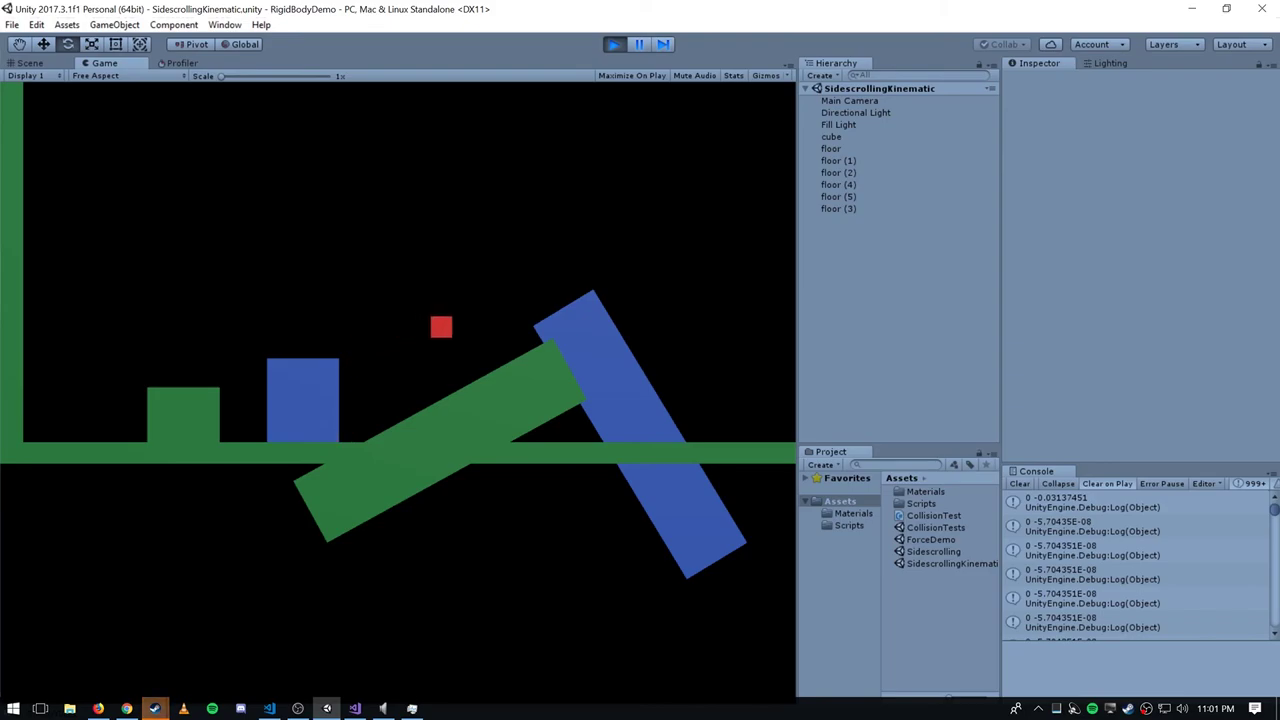
key("space")
key("Left")
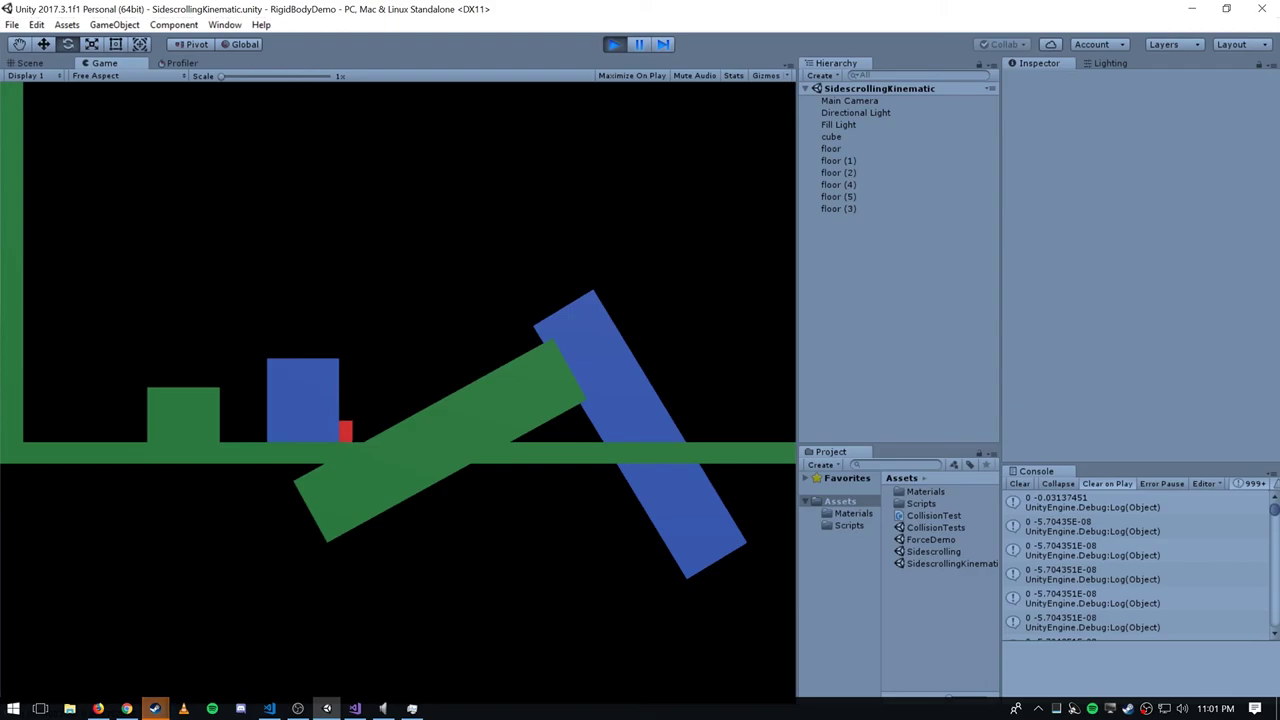
key("space")
key("Left")
left_click(638, 44)
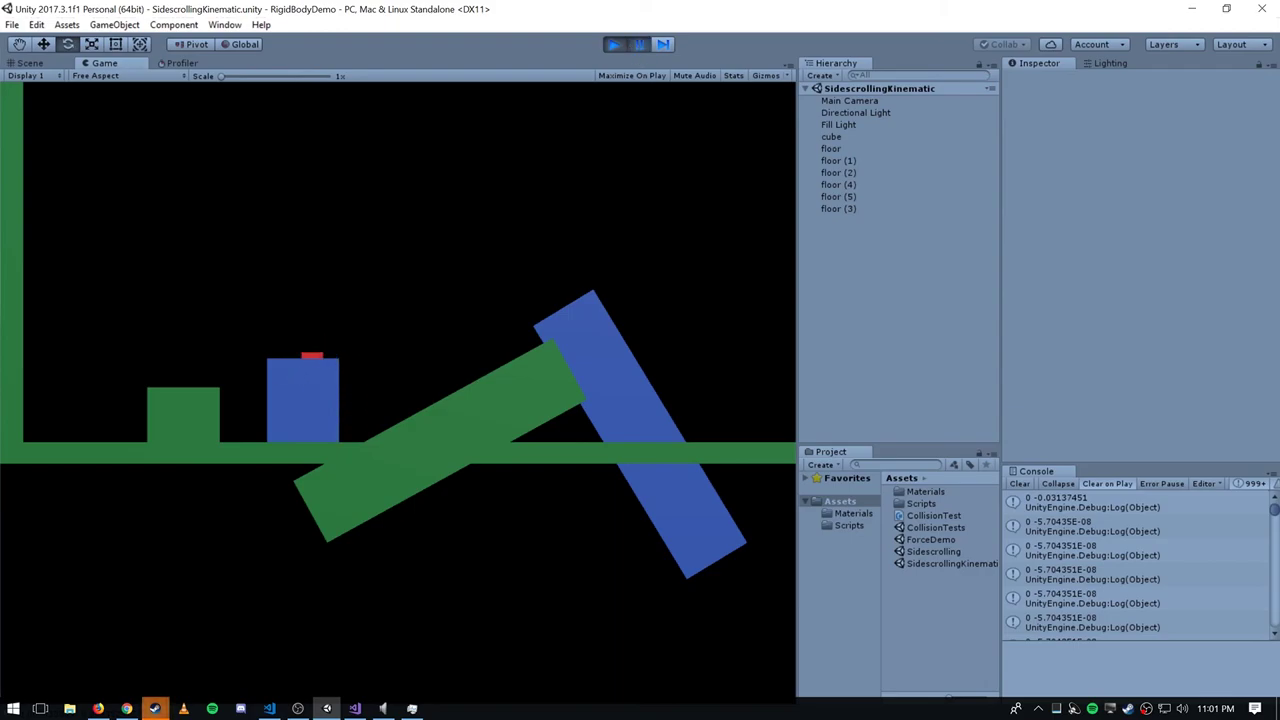
key("alt+Tab")
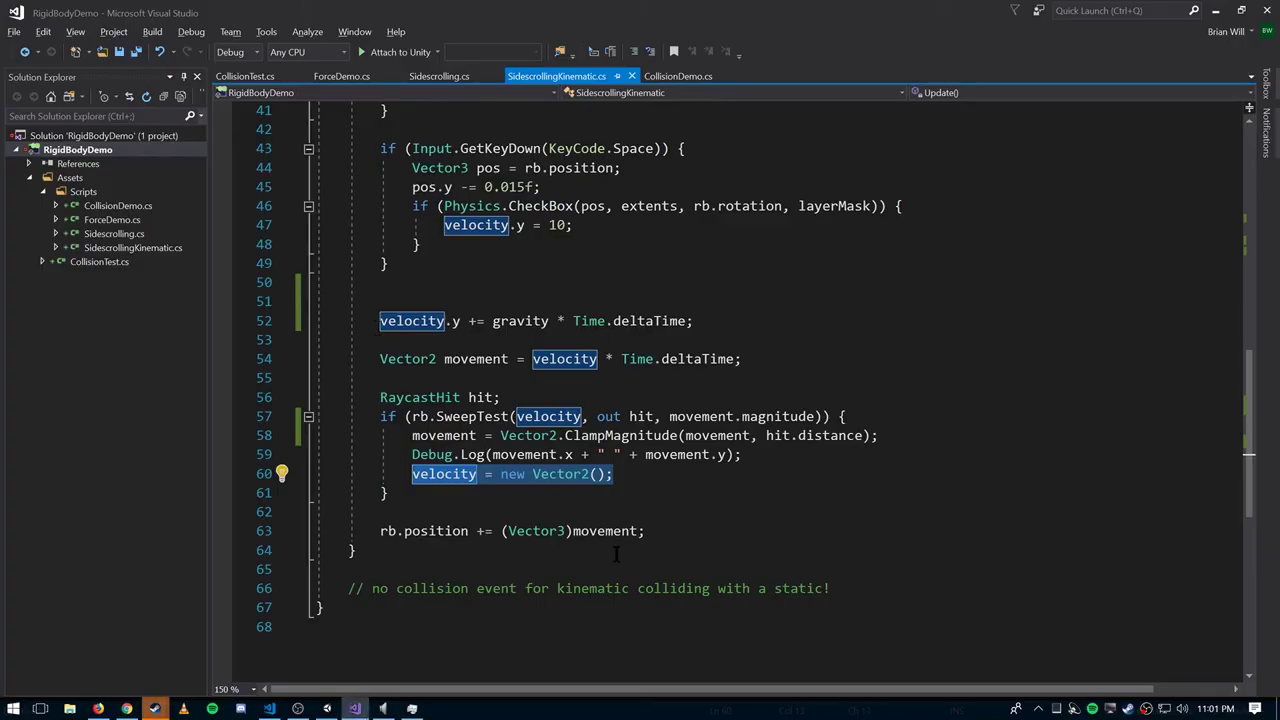
left_click(640, 490)
left_click(654, 474)
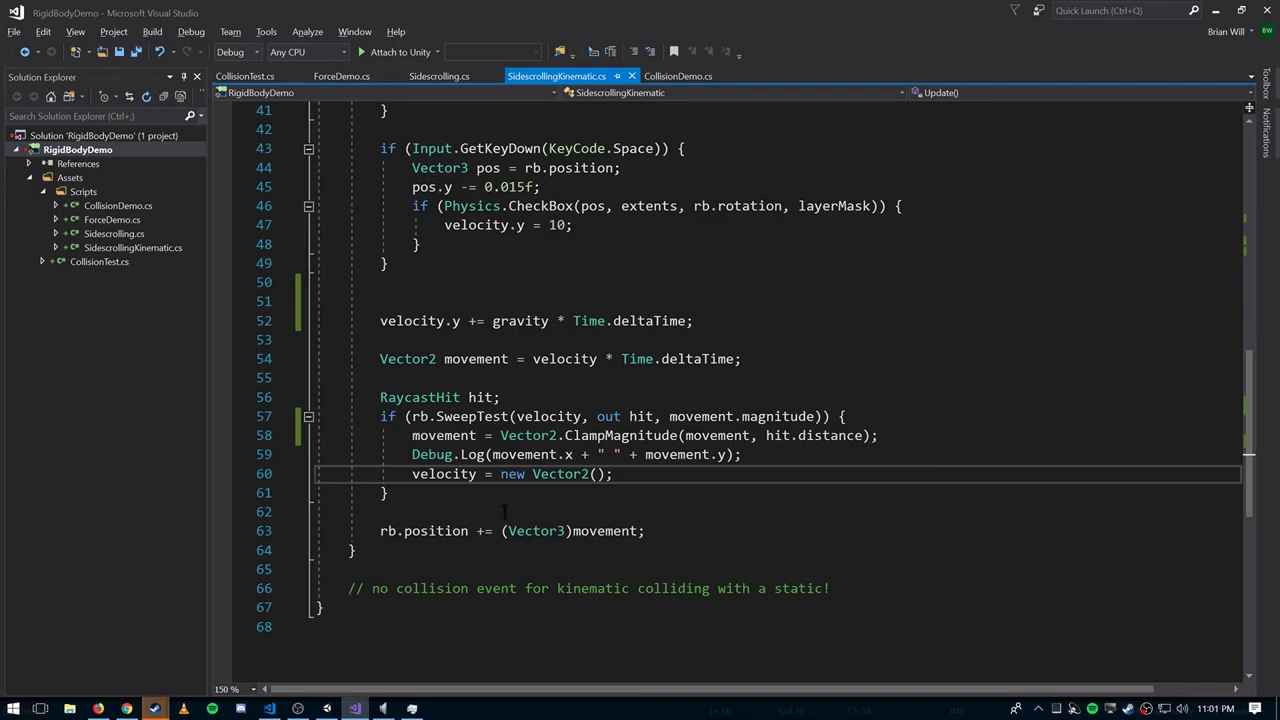
left_click(432, 531)
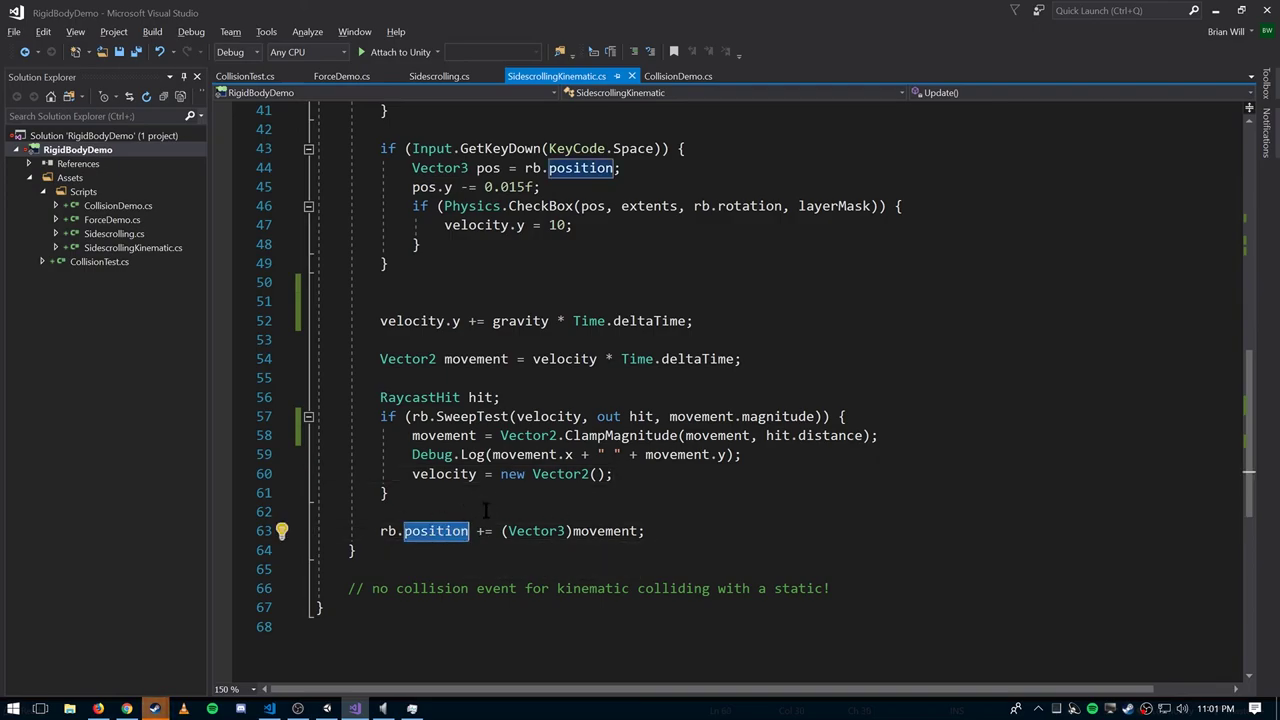
key("alt+Tab")
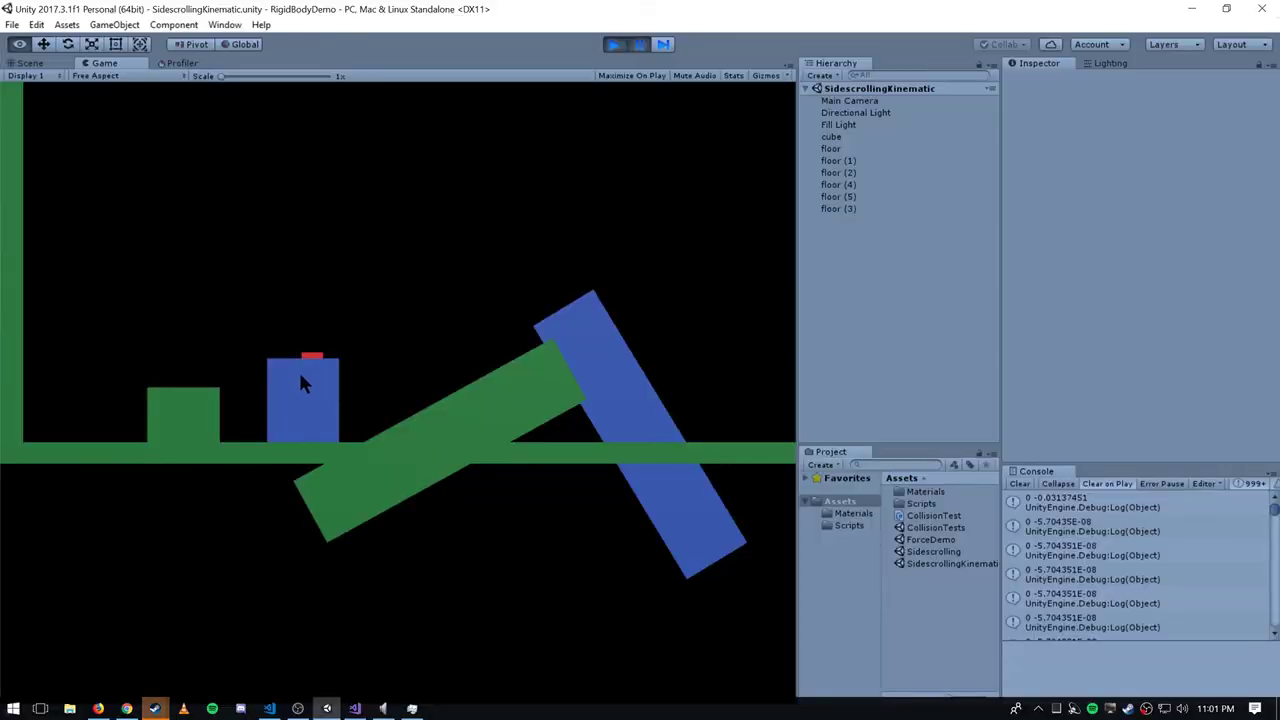
key("alt+Tab")
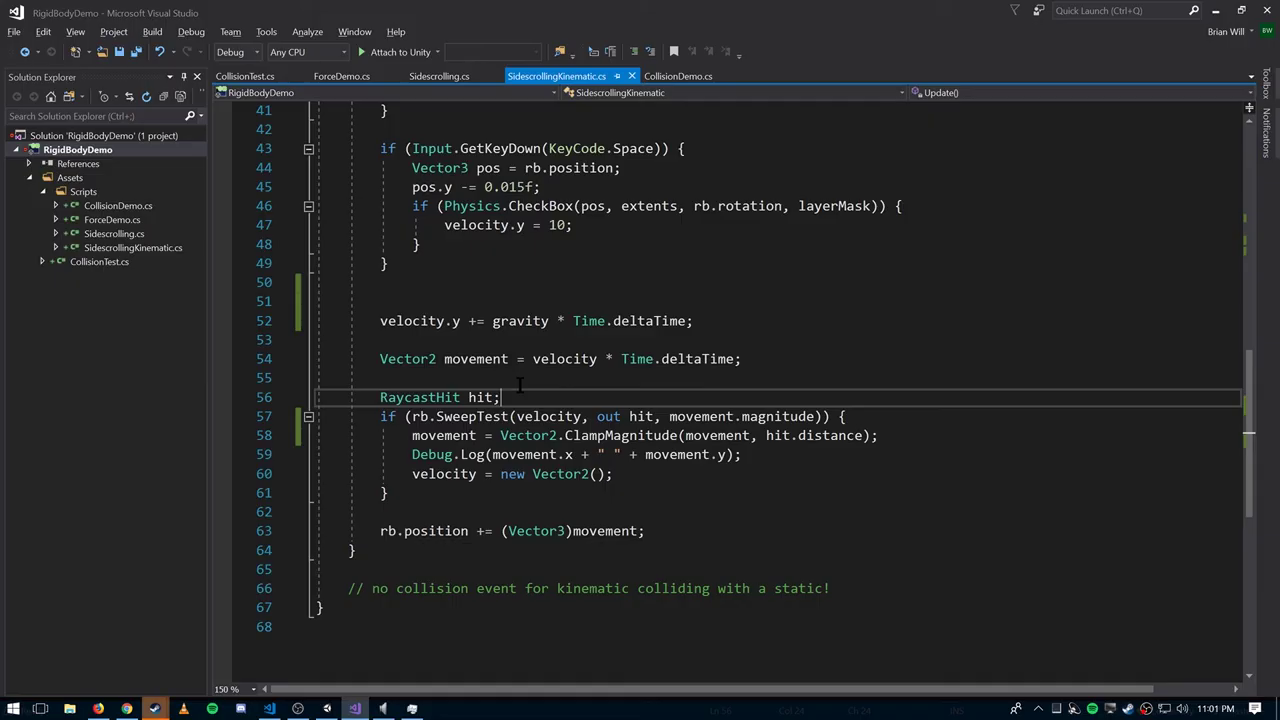
double_click(463, 416)
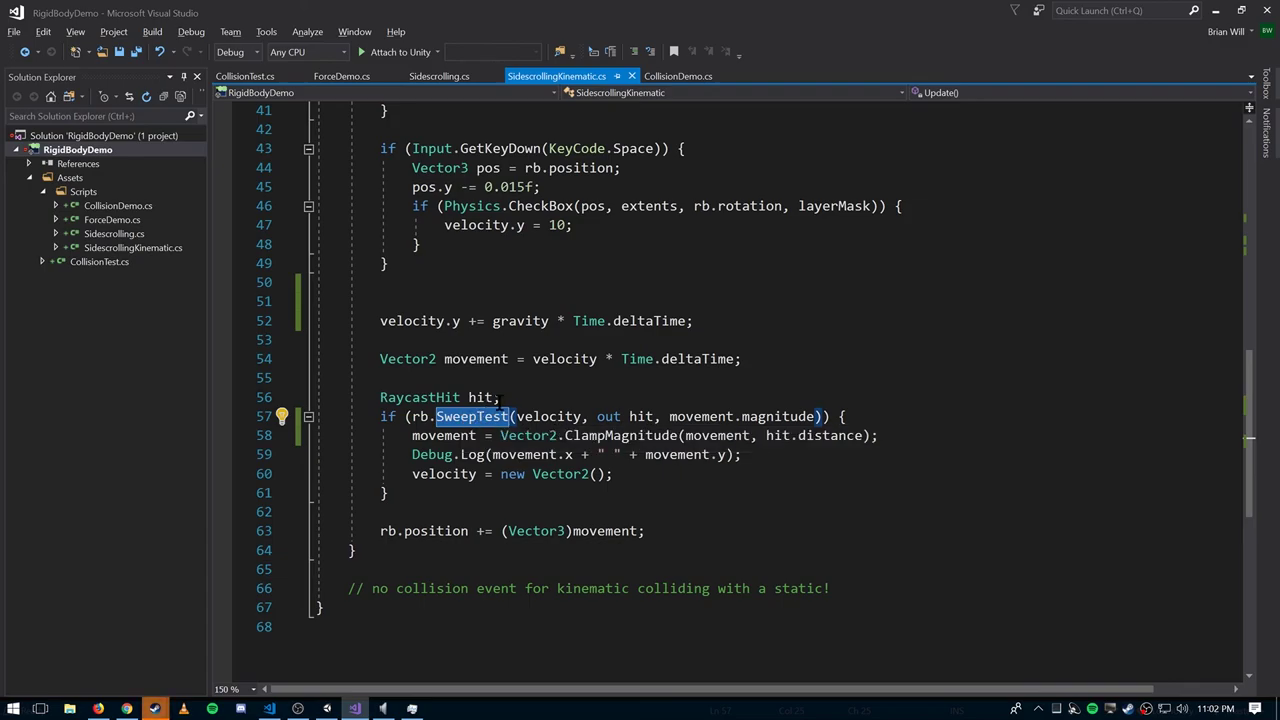
key("alt+Tab")
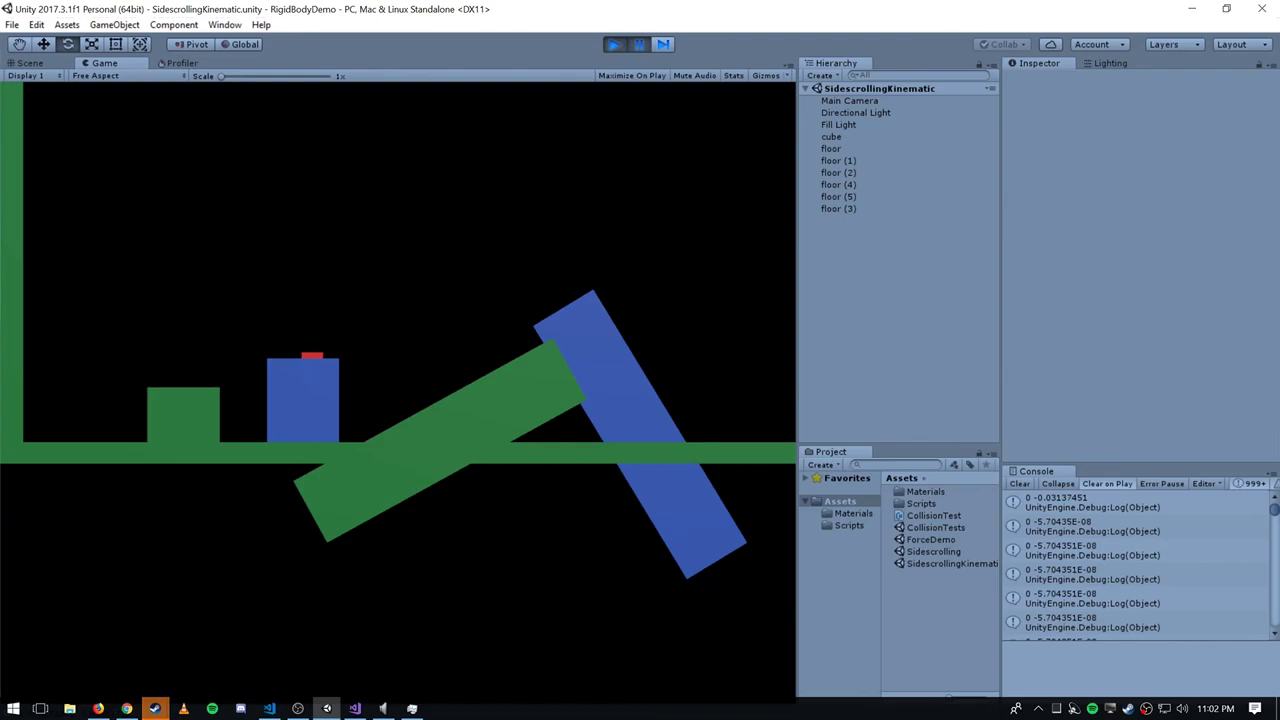
Step: Resume the game and jump the cube back and forth between the floor and green block
left_click(638, 44)
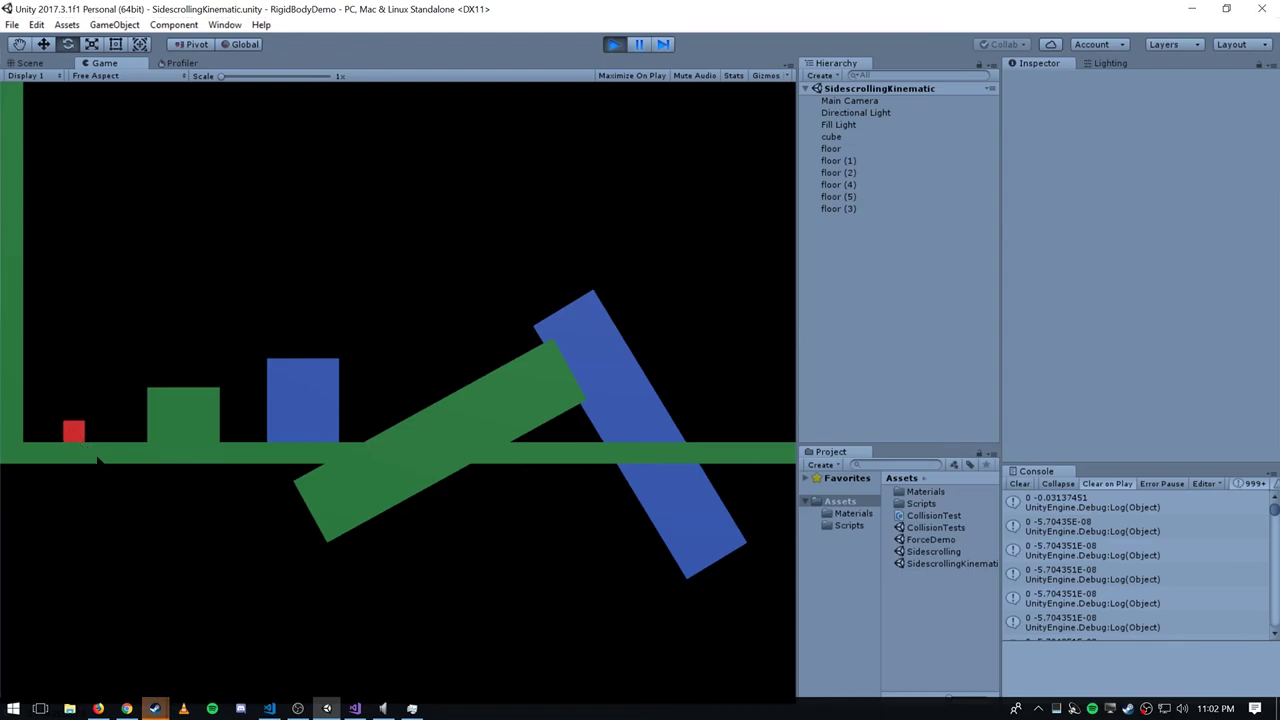
key("space")
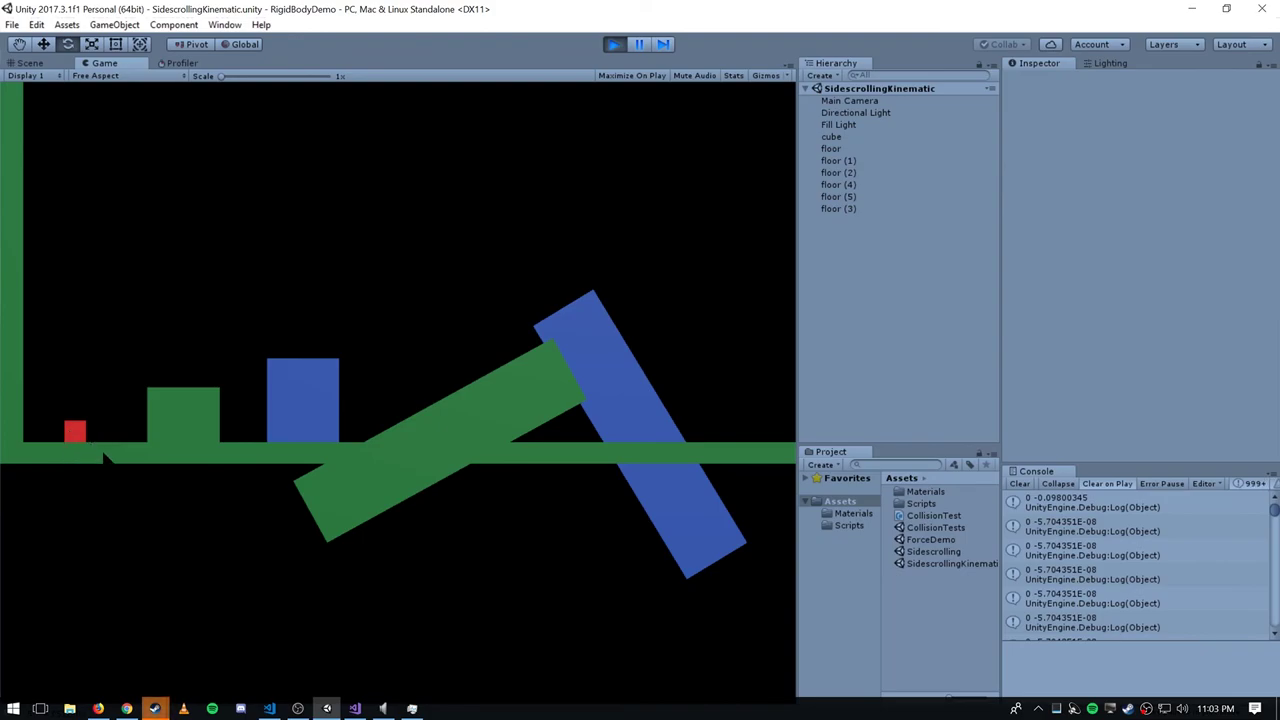
key("space")
key("Right")
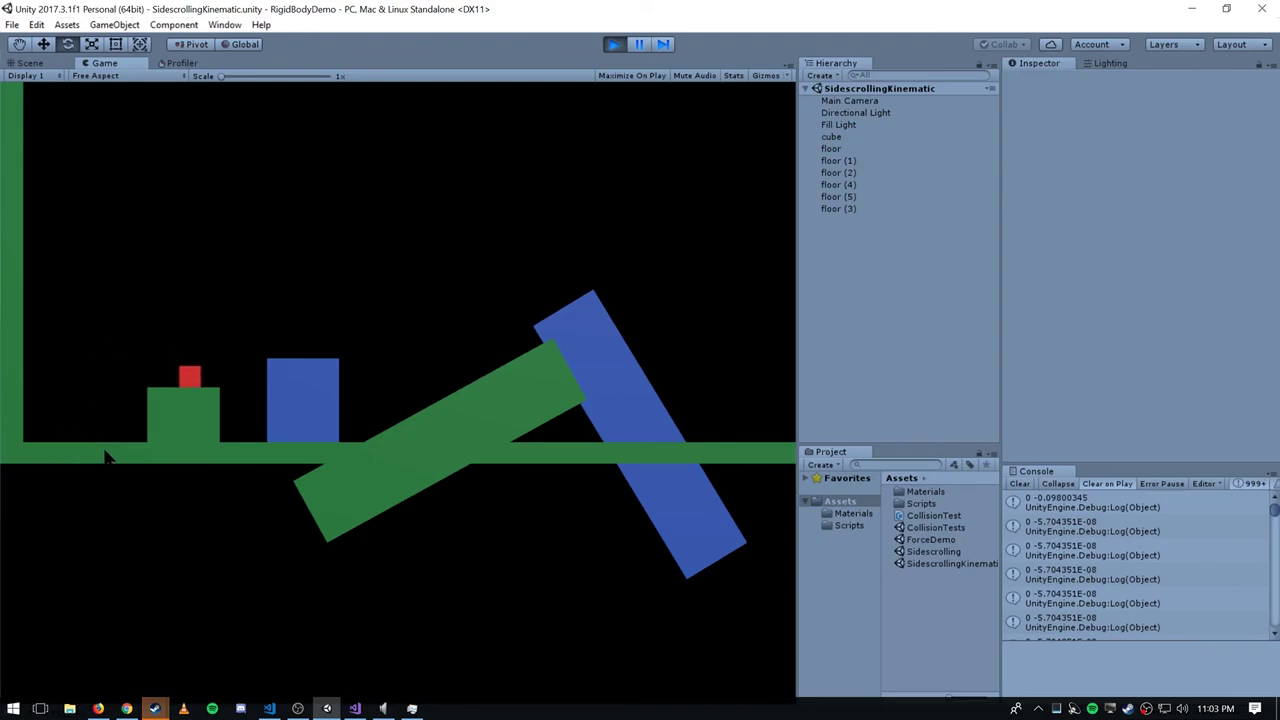
key("space")
key("Left")
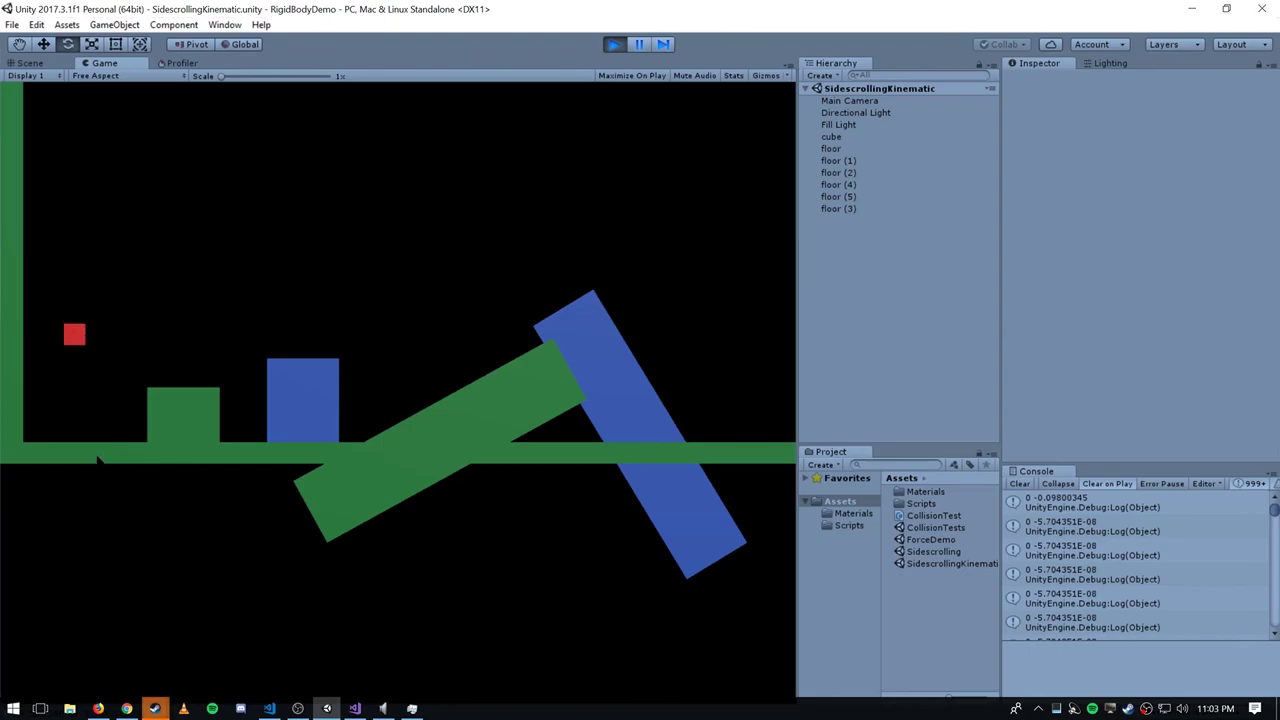
key("space")
key("Right")
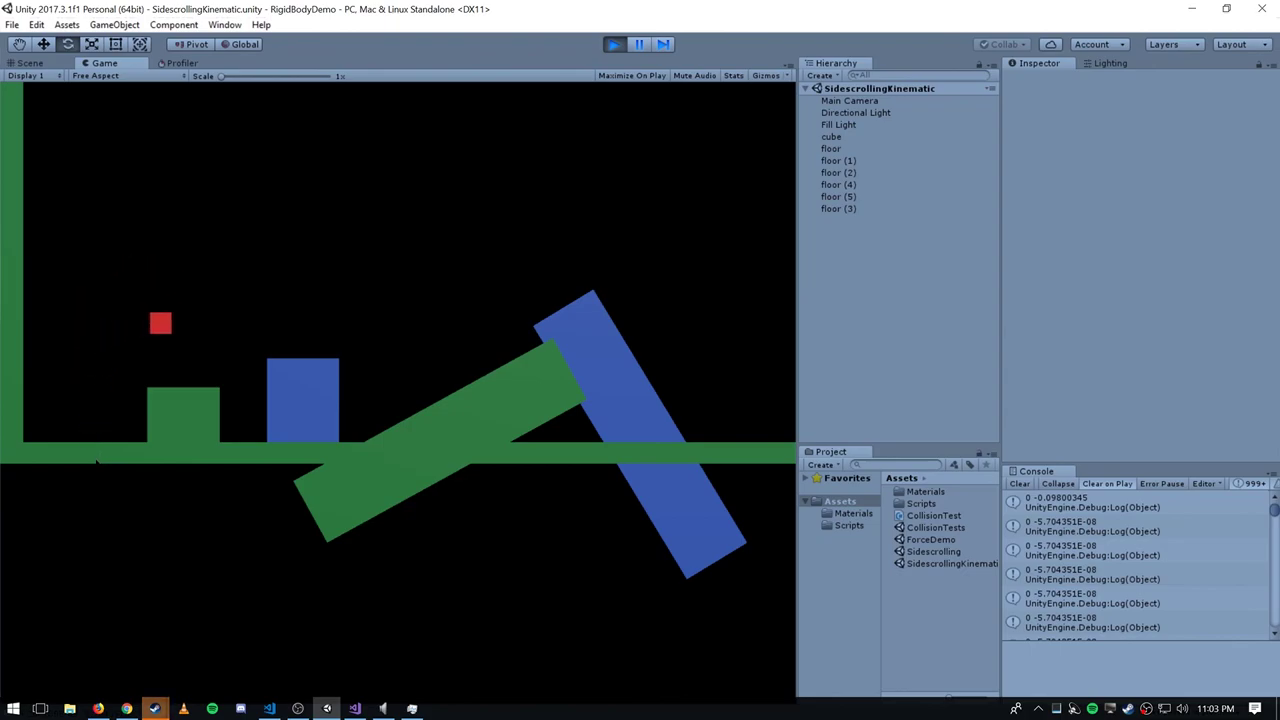
key("space")
Step: Keep hopping via the green block, then jump onto the blue block and toward the tilted beam
key("Left")
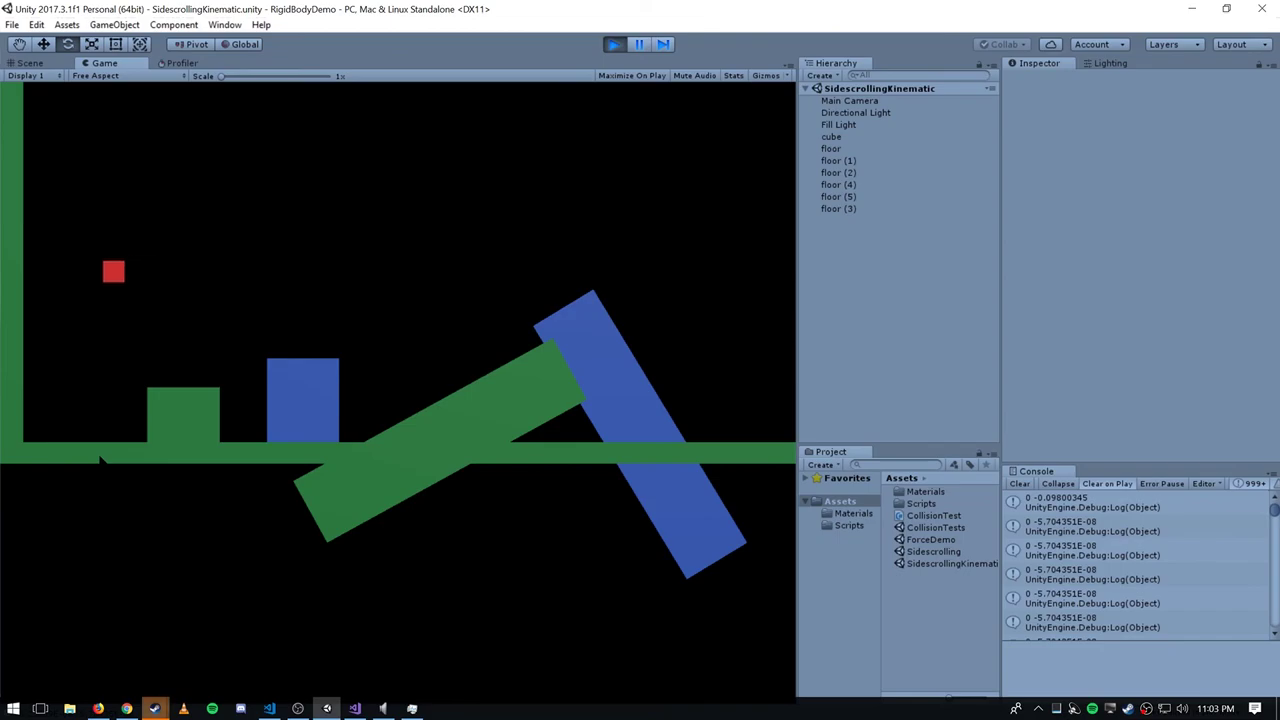
key("space")
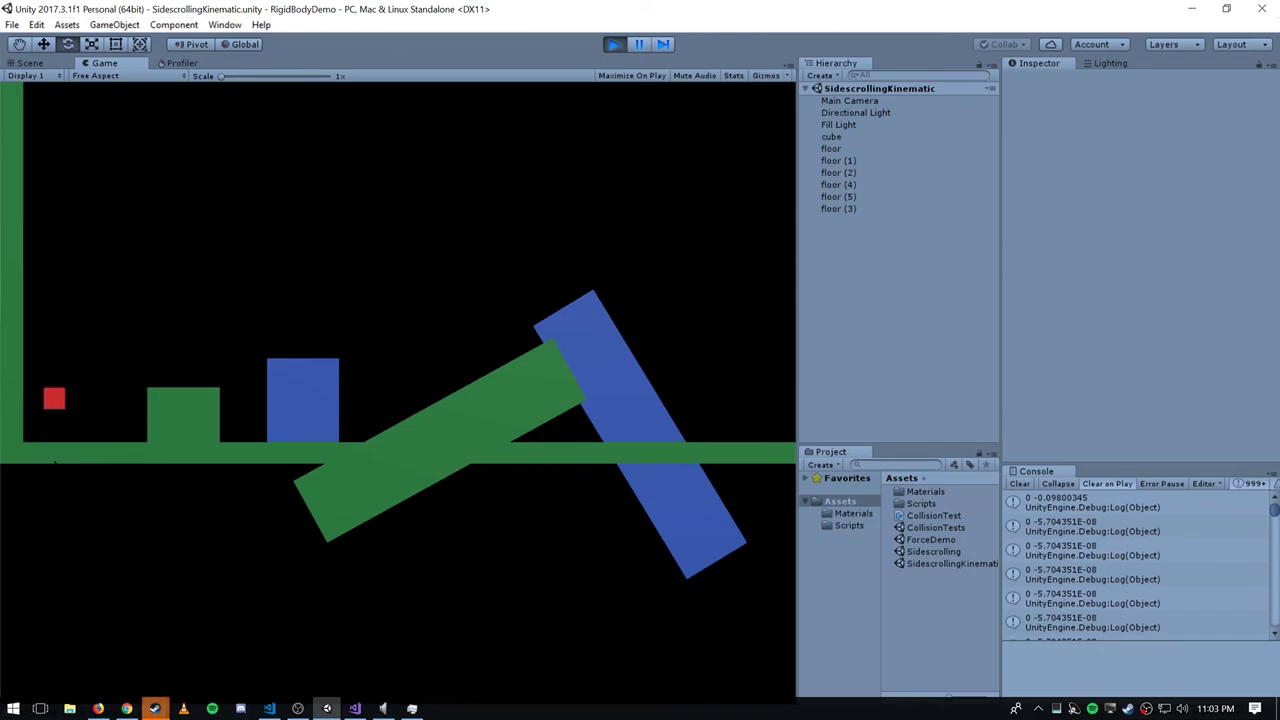
key("Right")
key("space")
key("Left")
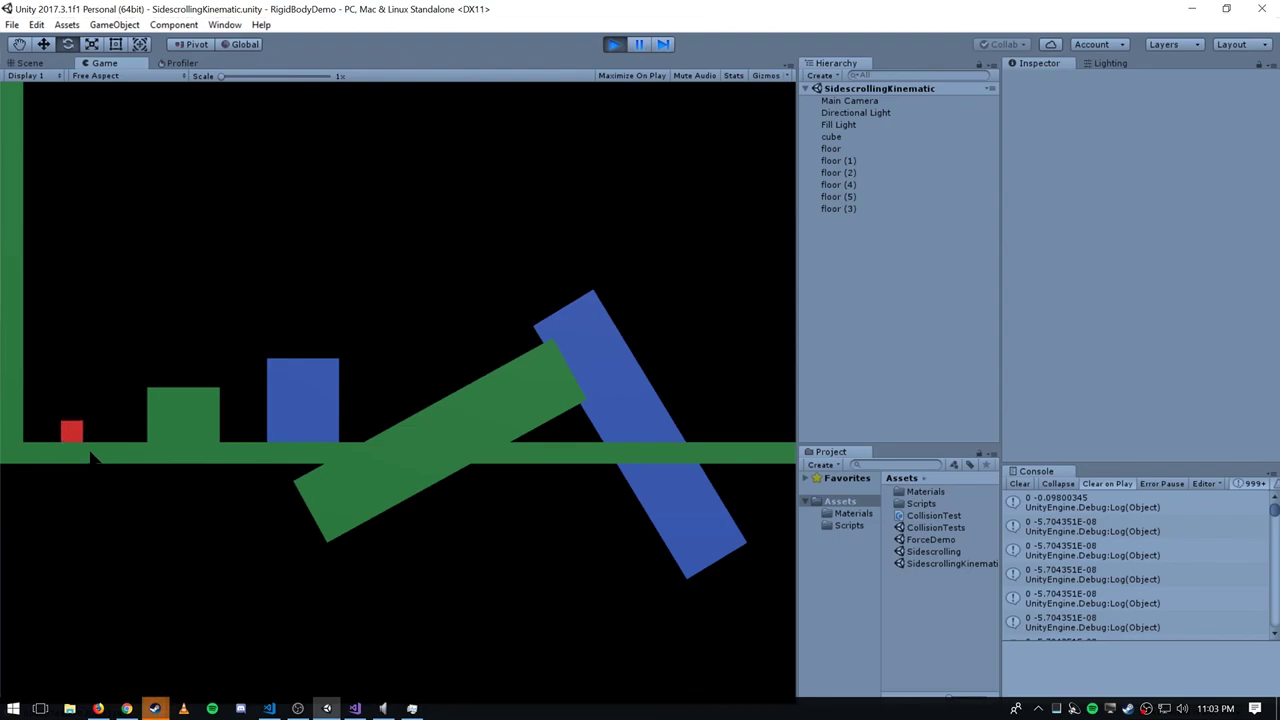
key("space")
key("Right")
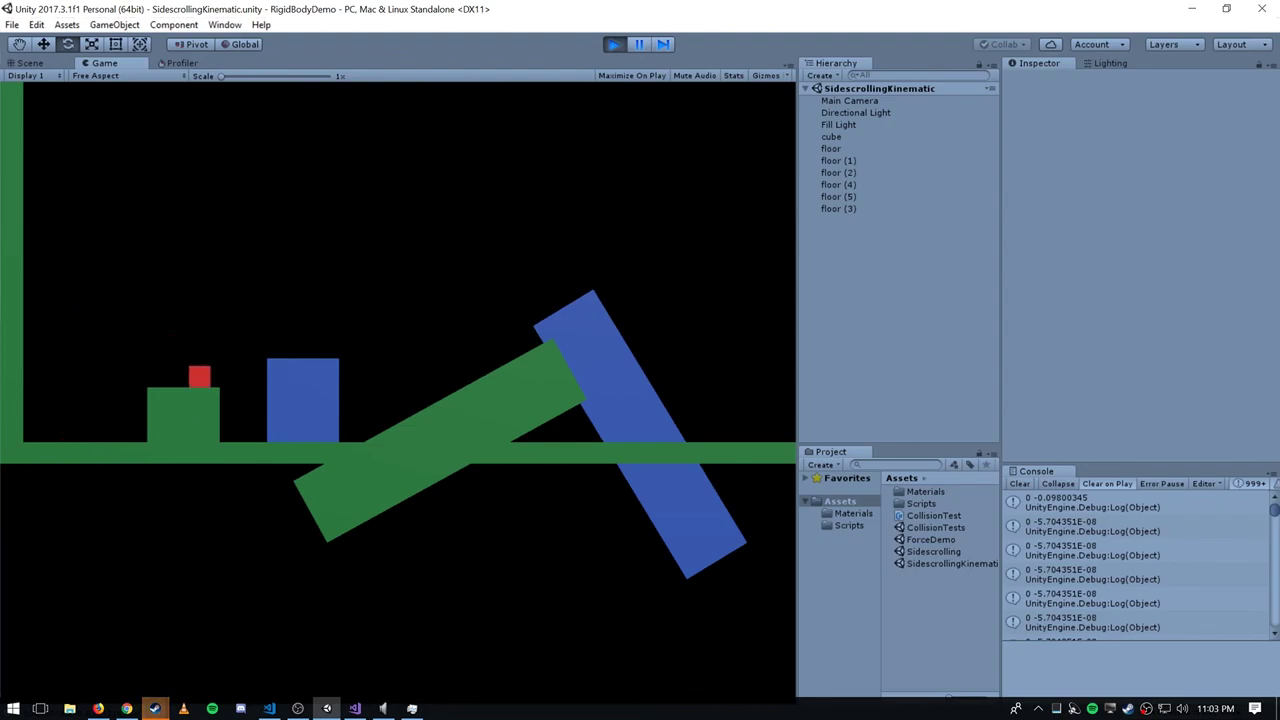
key("space")
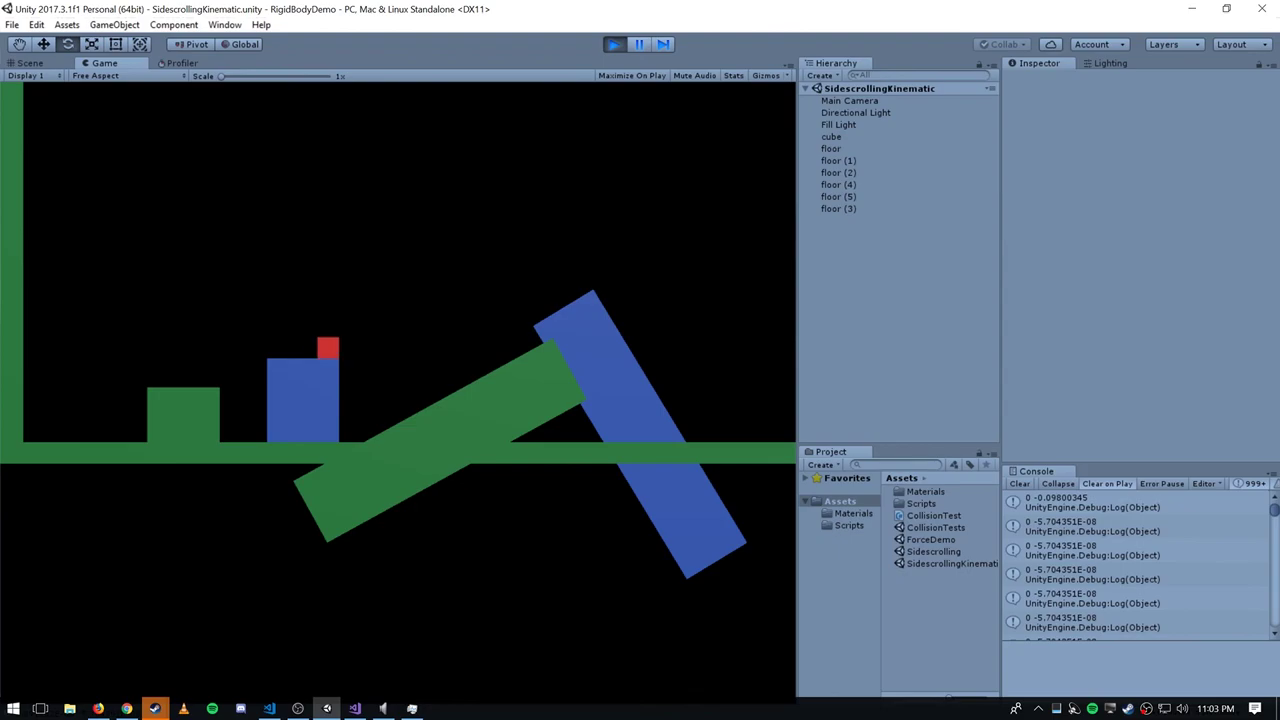
key("space")
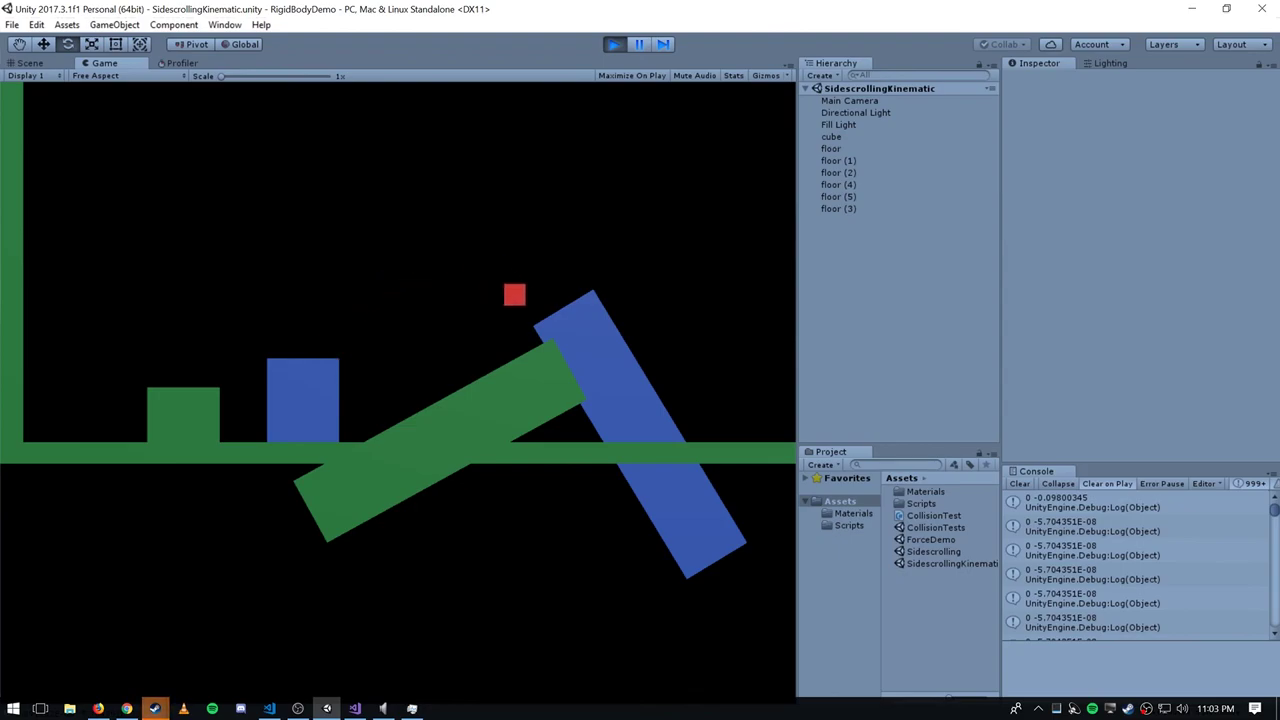
key("space")
key("space")
key("alt+Tab")
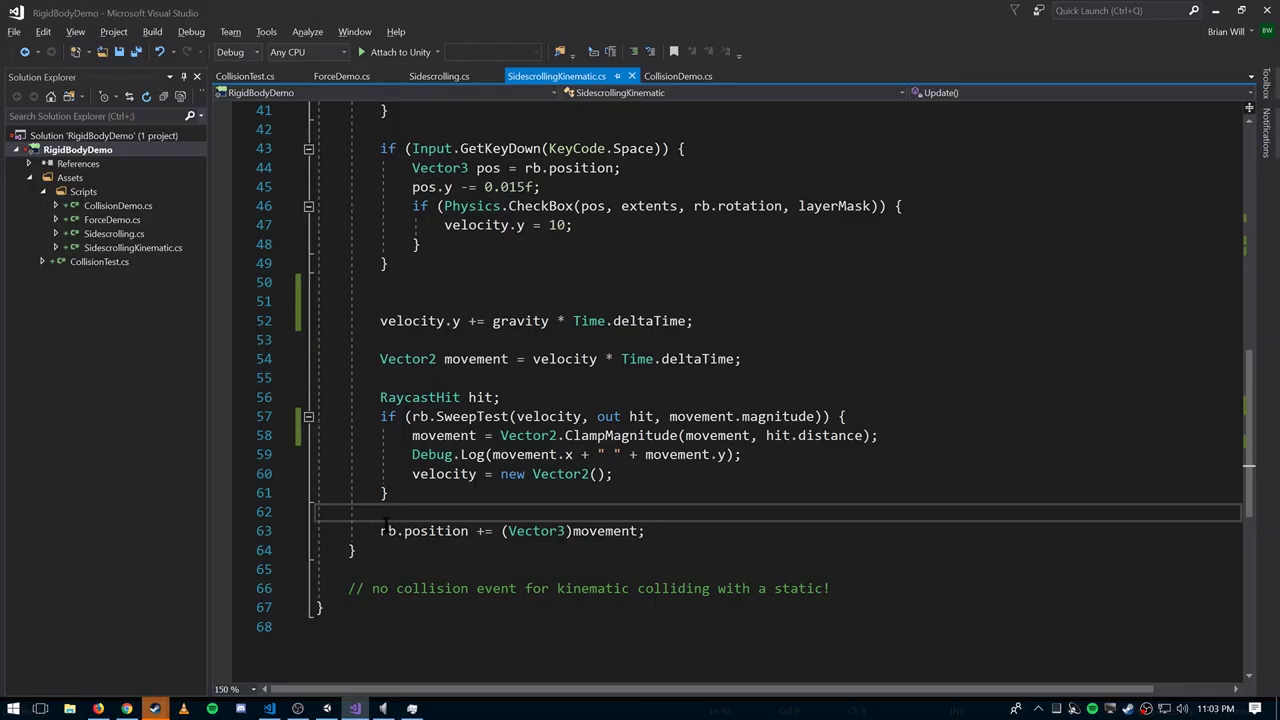
left_click(410, 492)
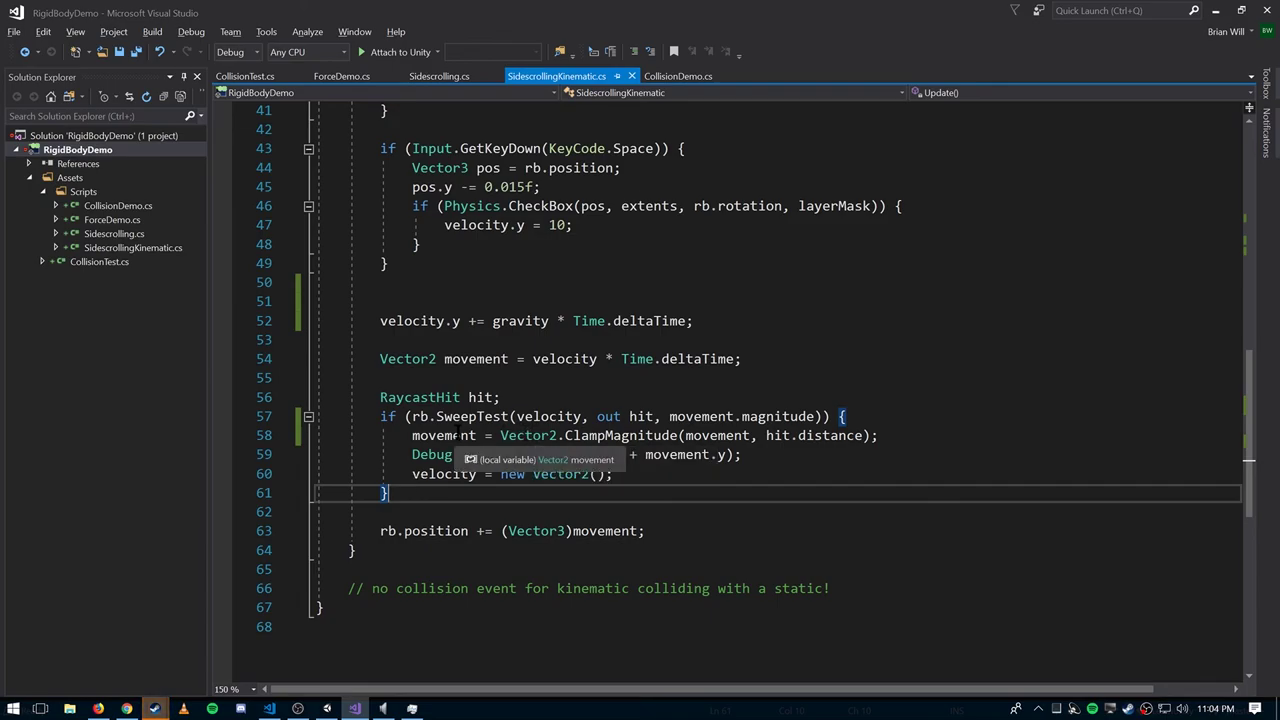
scroll(652, 378, "up", 10)
left_click(526, 366)
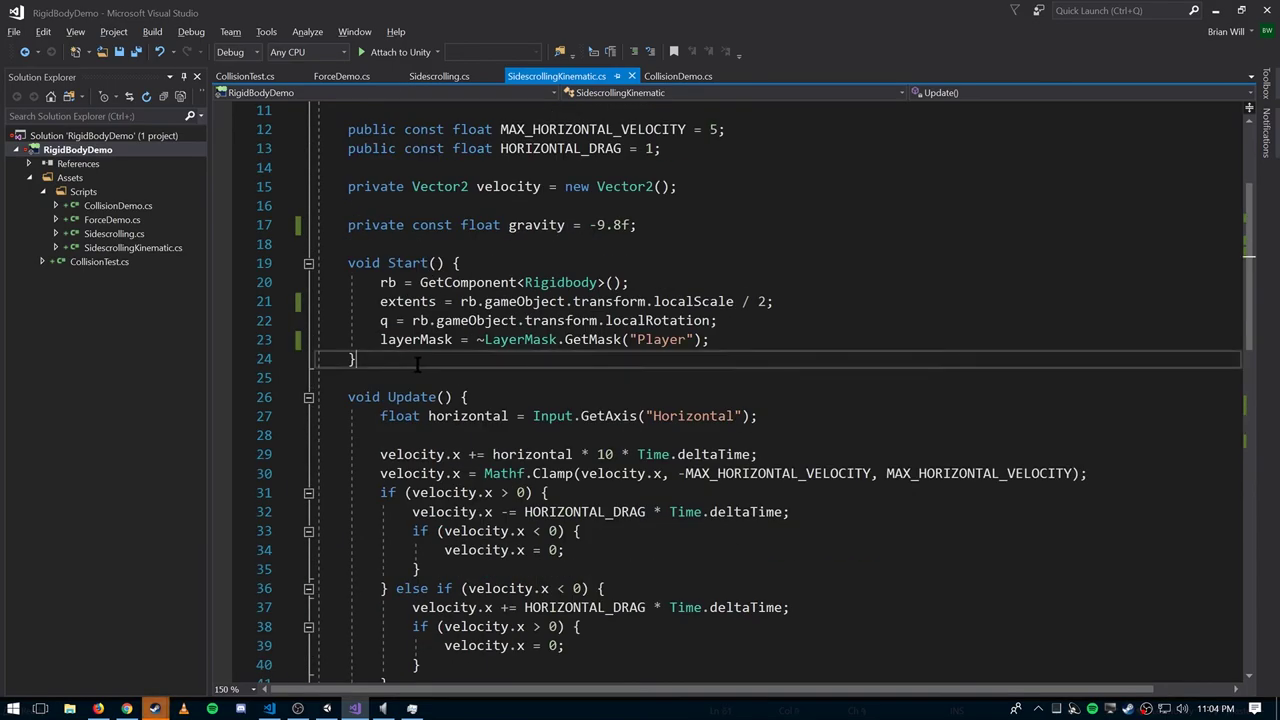
left_click(741, 345)
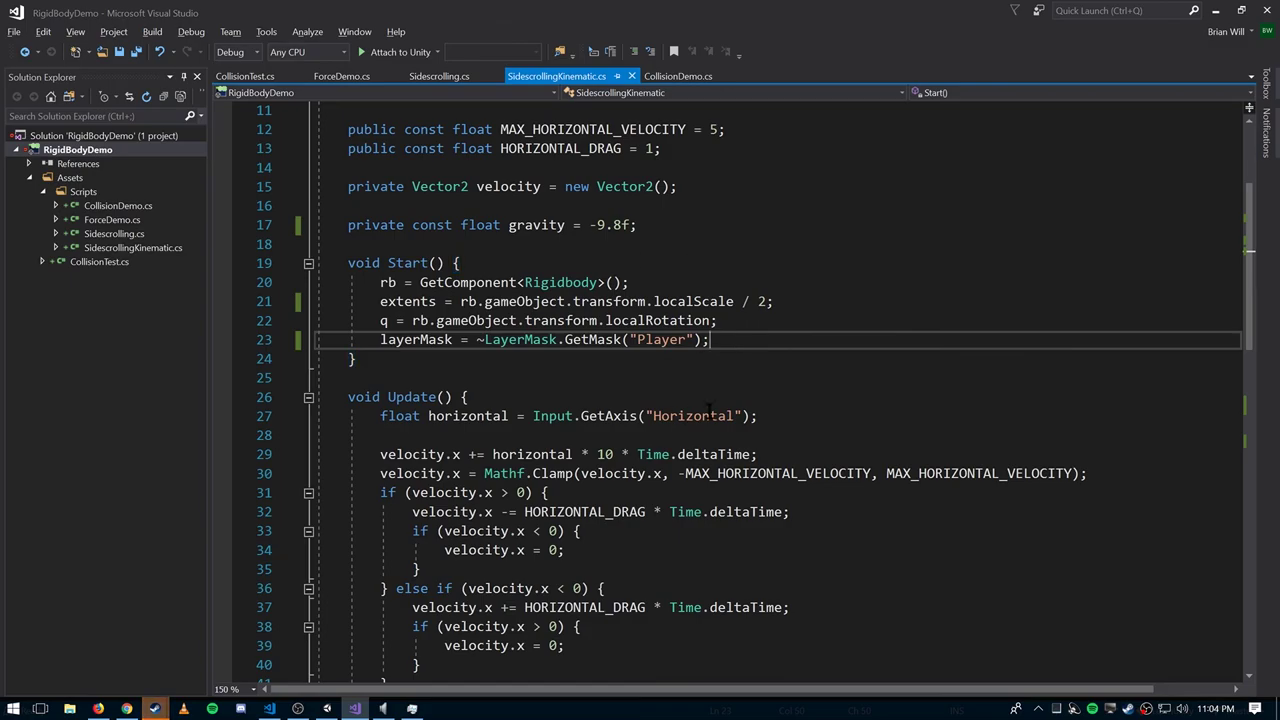
scroll(835, 362, "down", 7)
key("alt+Tab")
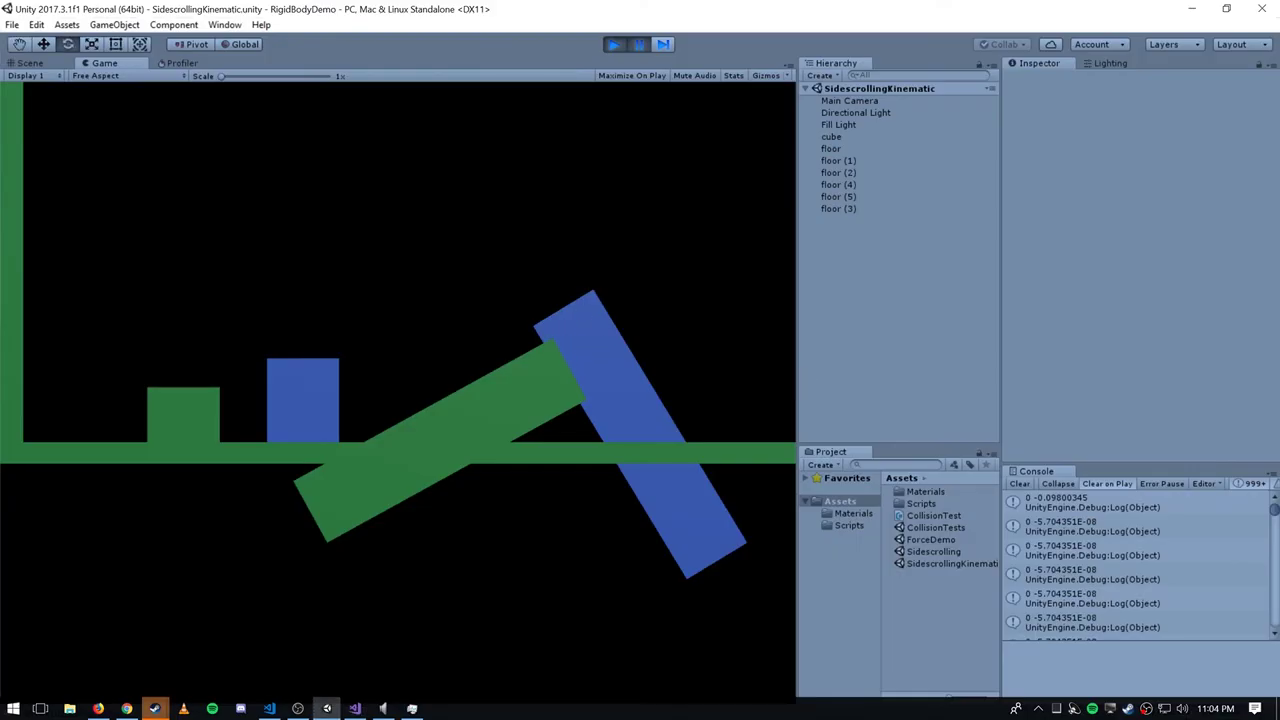